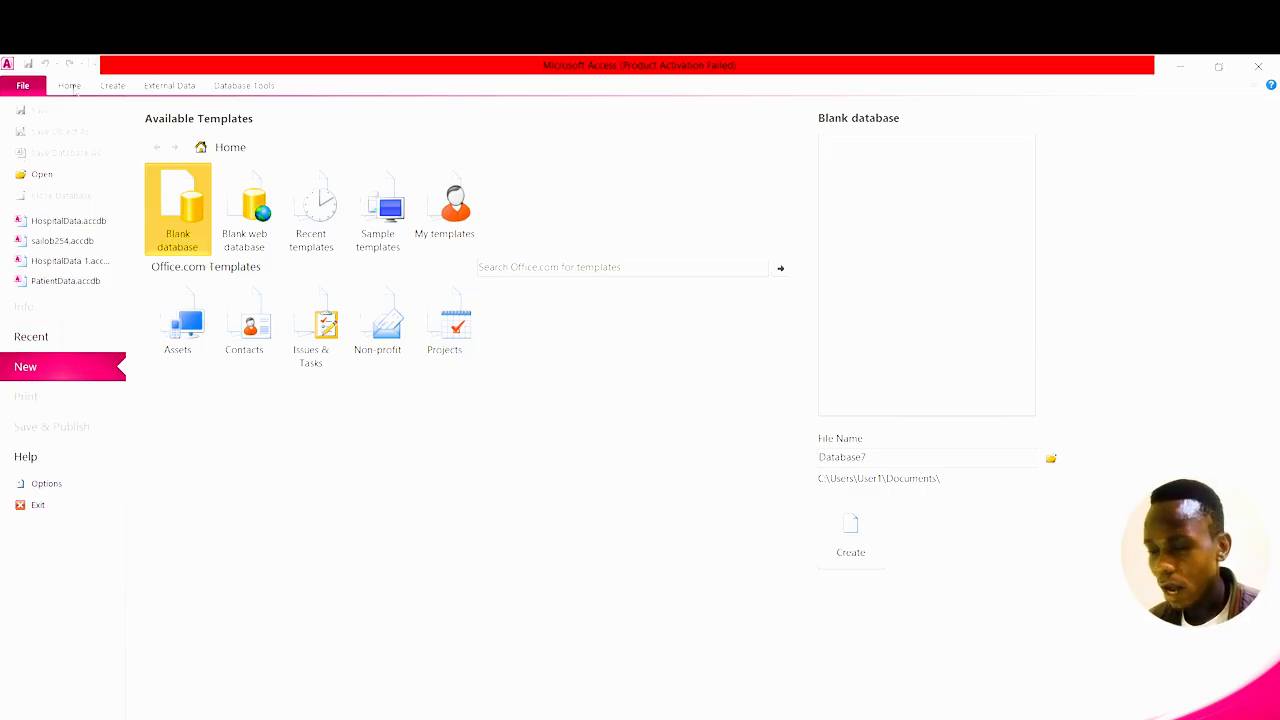
Look over the Create and External Data tabs, then name the new blank database HospitalDatbase.
click(70, 86)
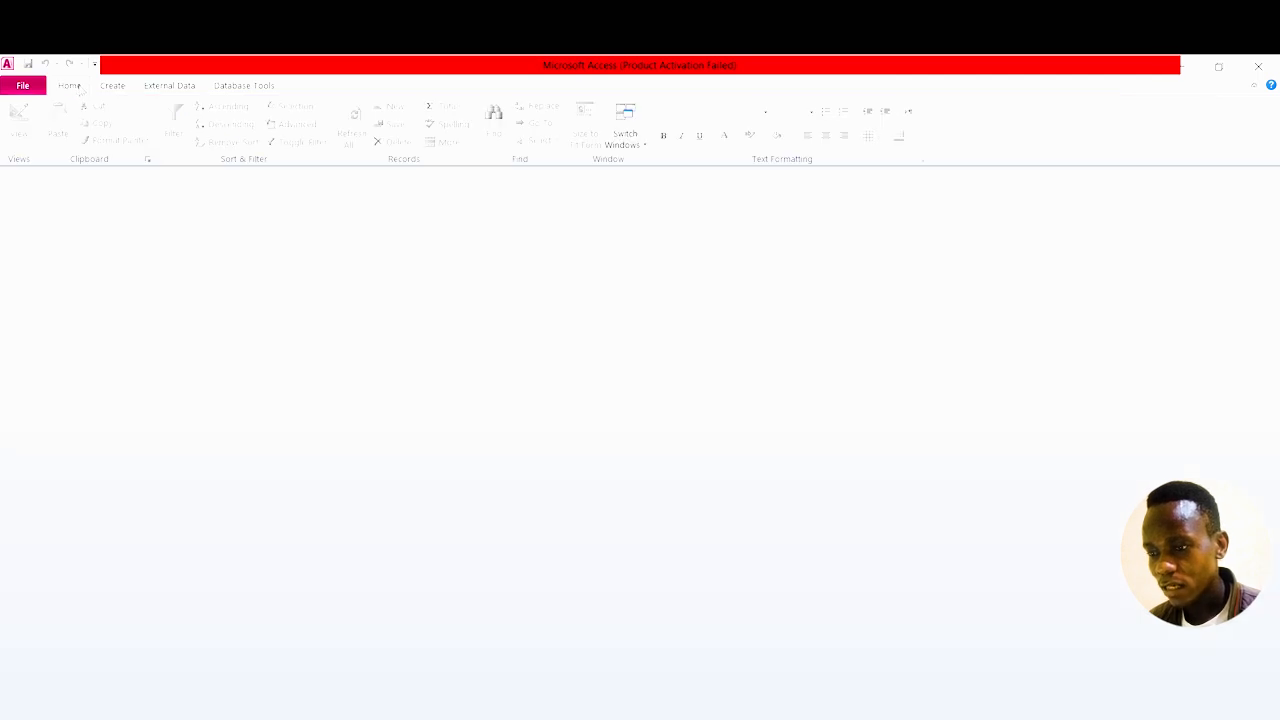
click(114, 88)
click(157, 88)
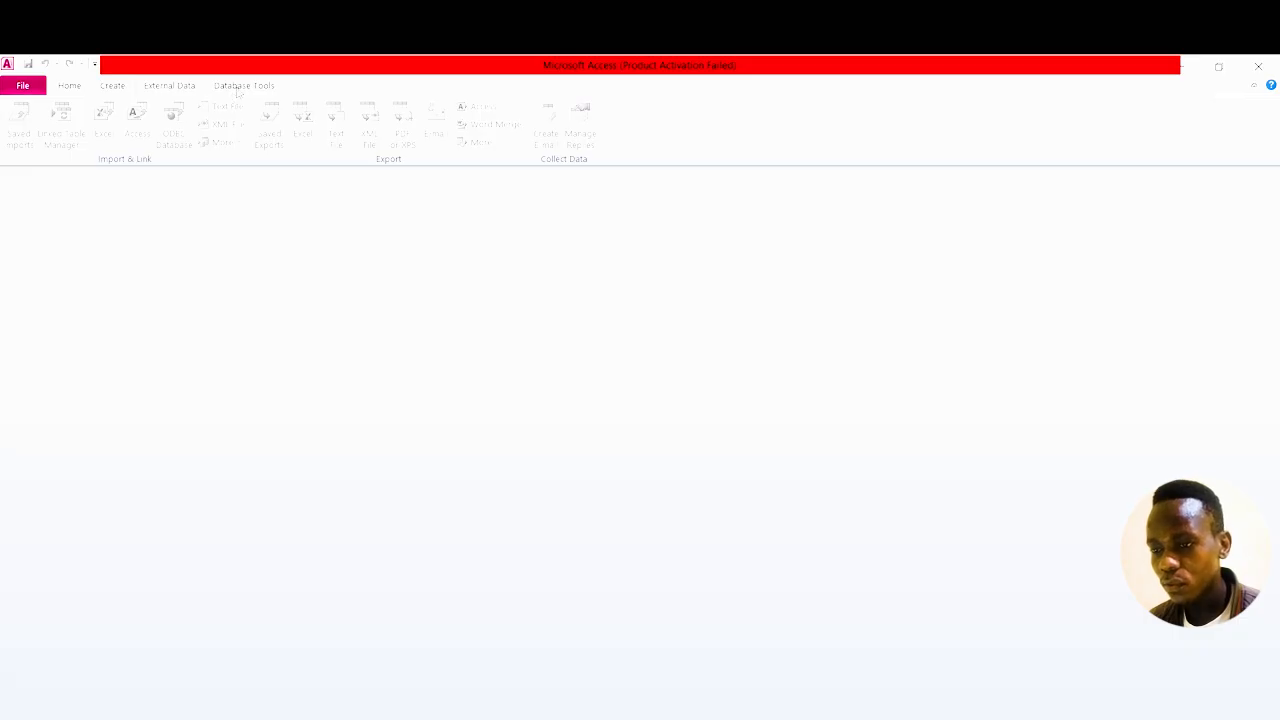
click(36, 90)
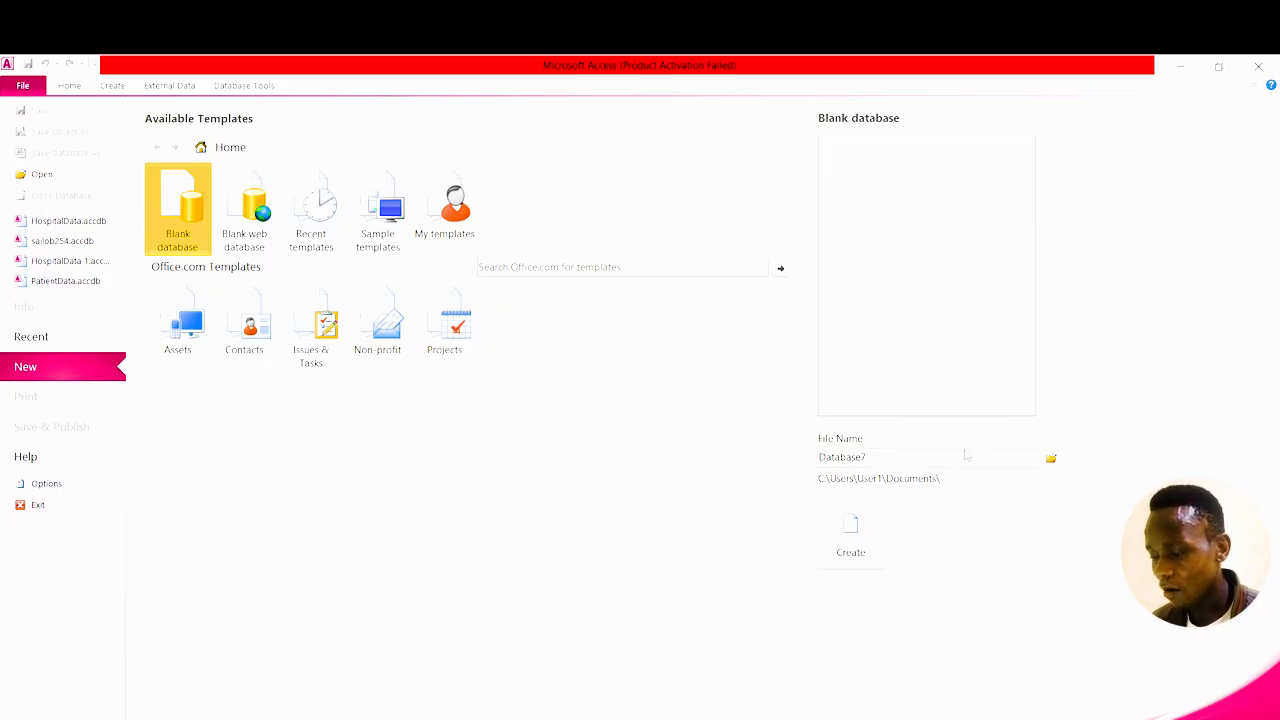
double_click(1020, 450)
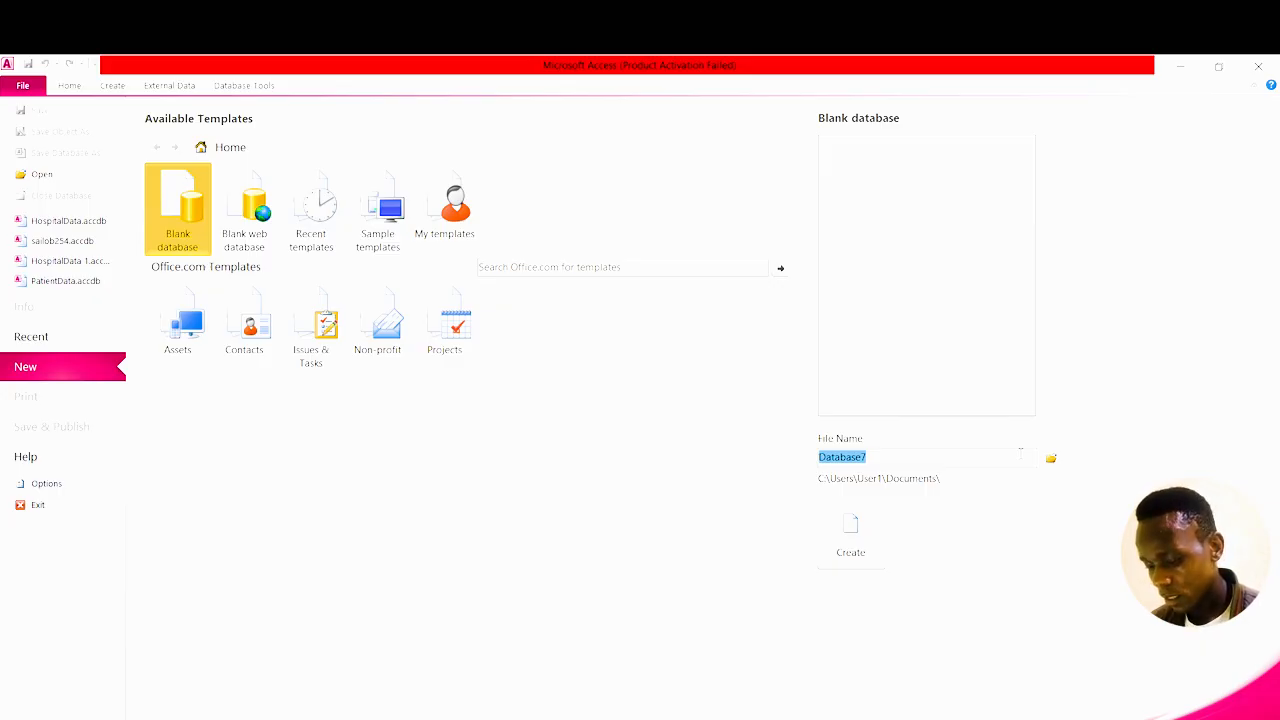
text(Ho)
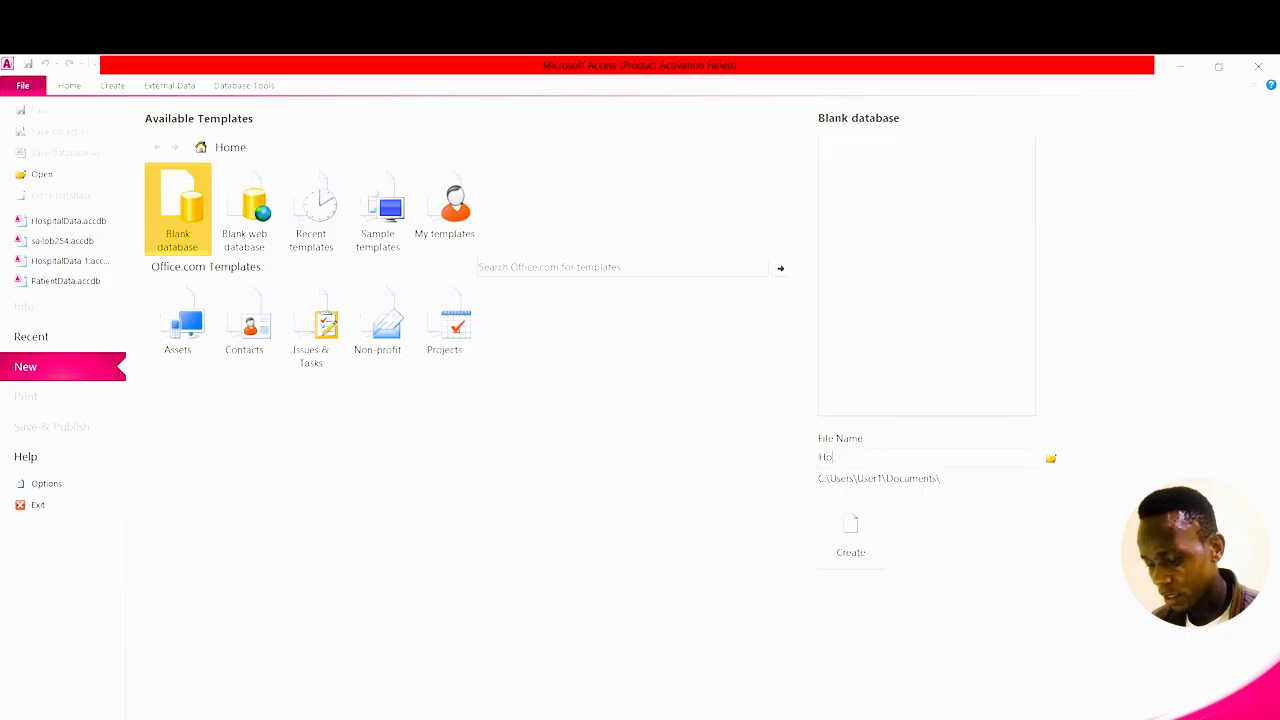
text(spital)
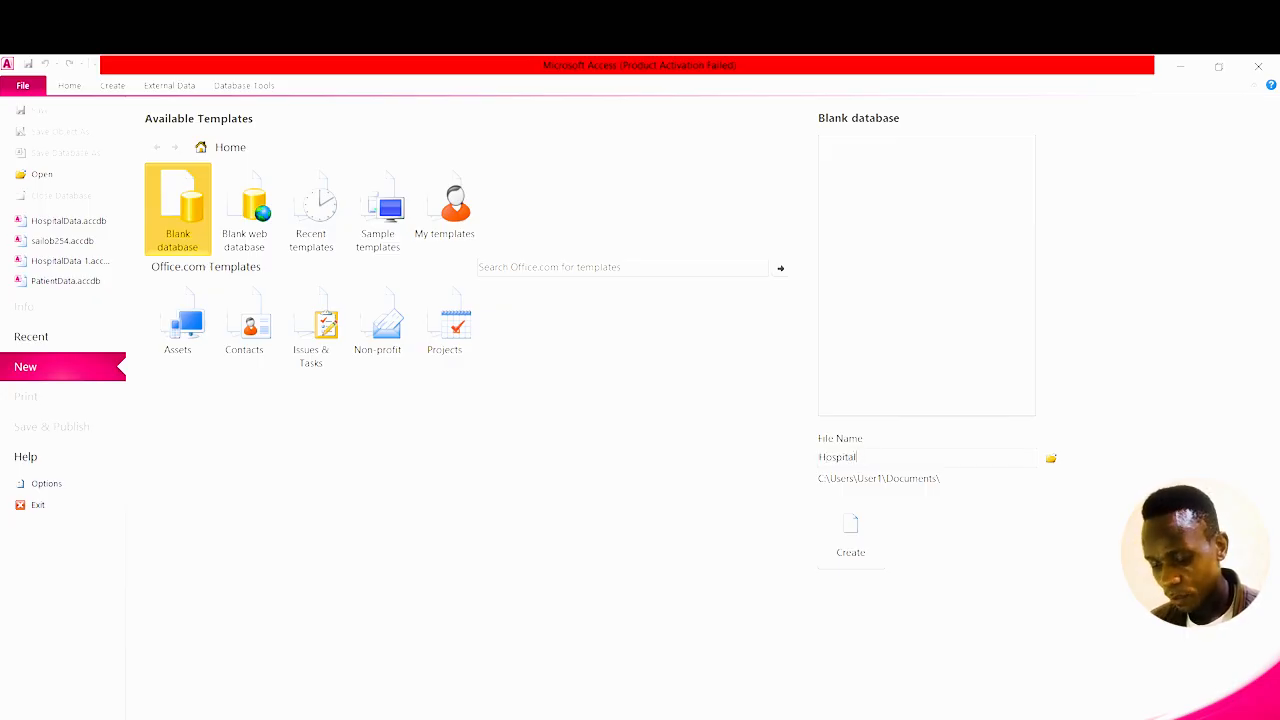
text(Datb)
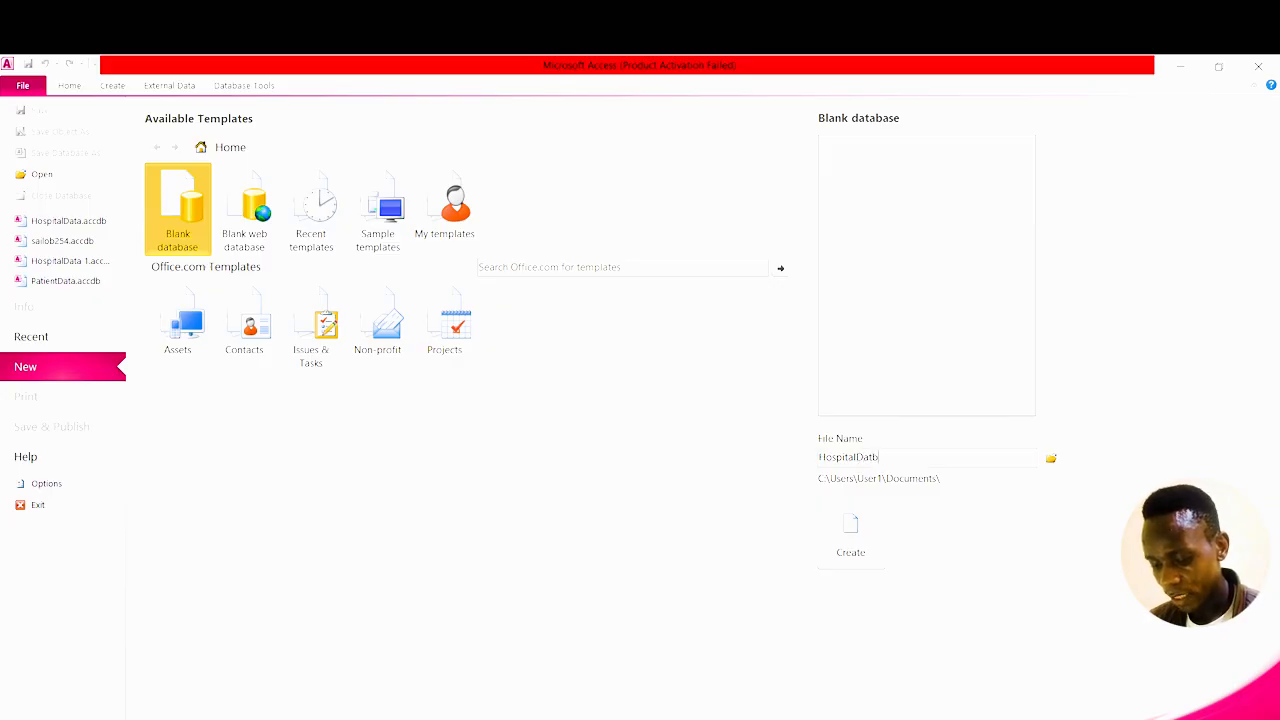
text(ase)
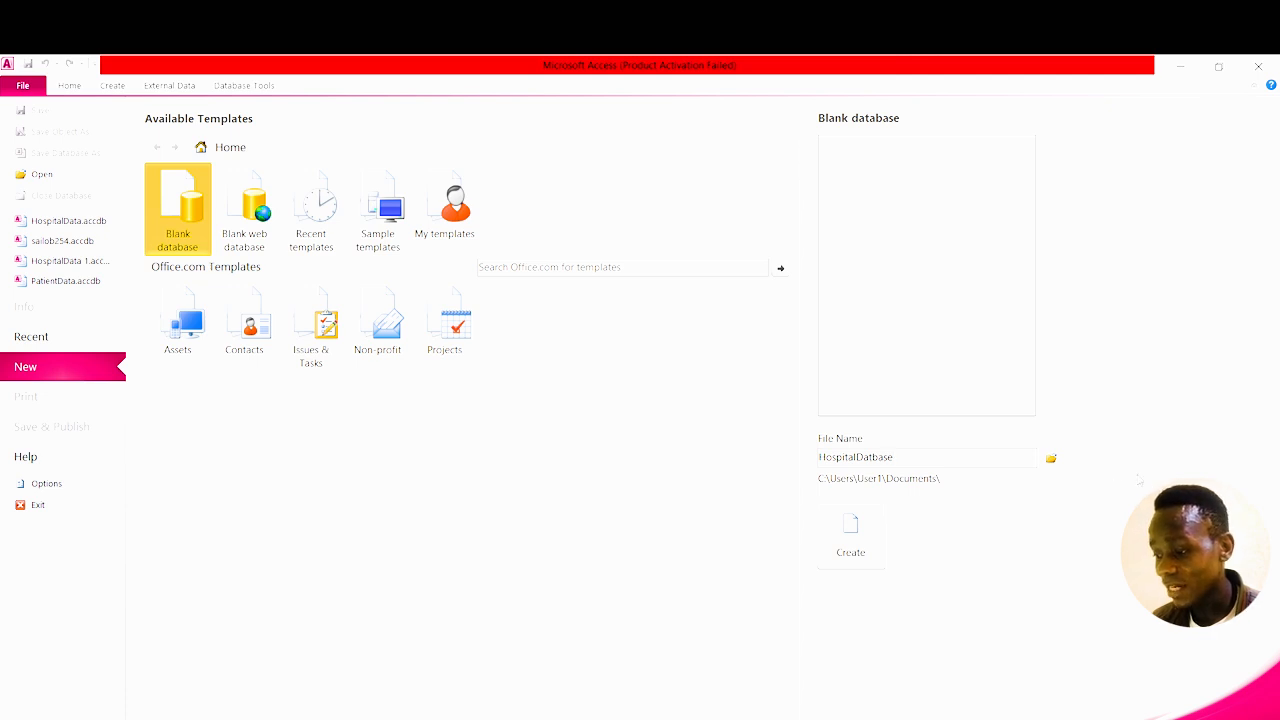
Pick the Documents folder as the location for HospitalDatbase.accdb and confirm.
click(1051, 458)
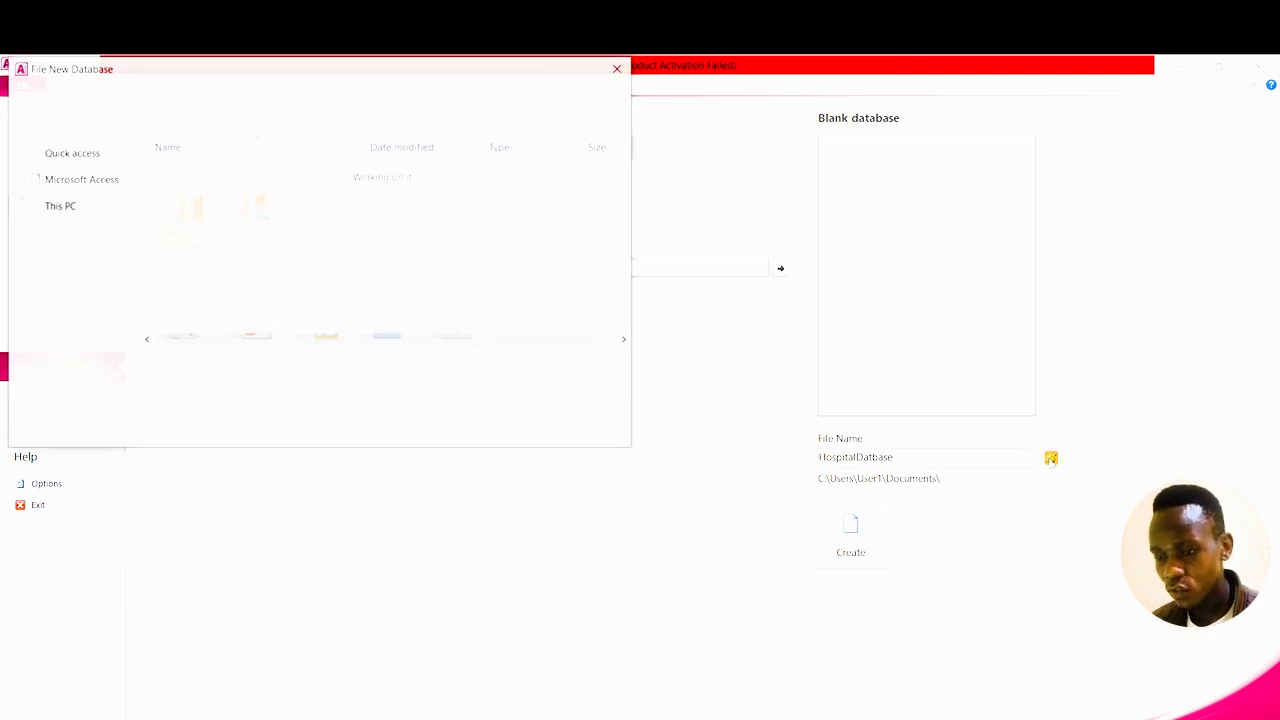
scroll(36, 208, down, 3)
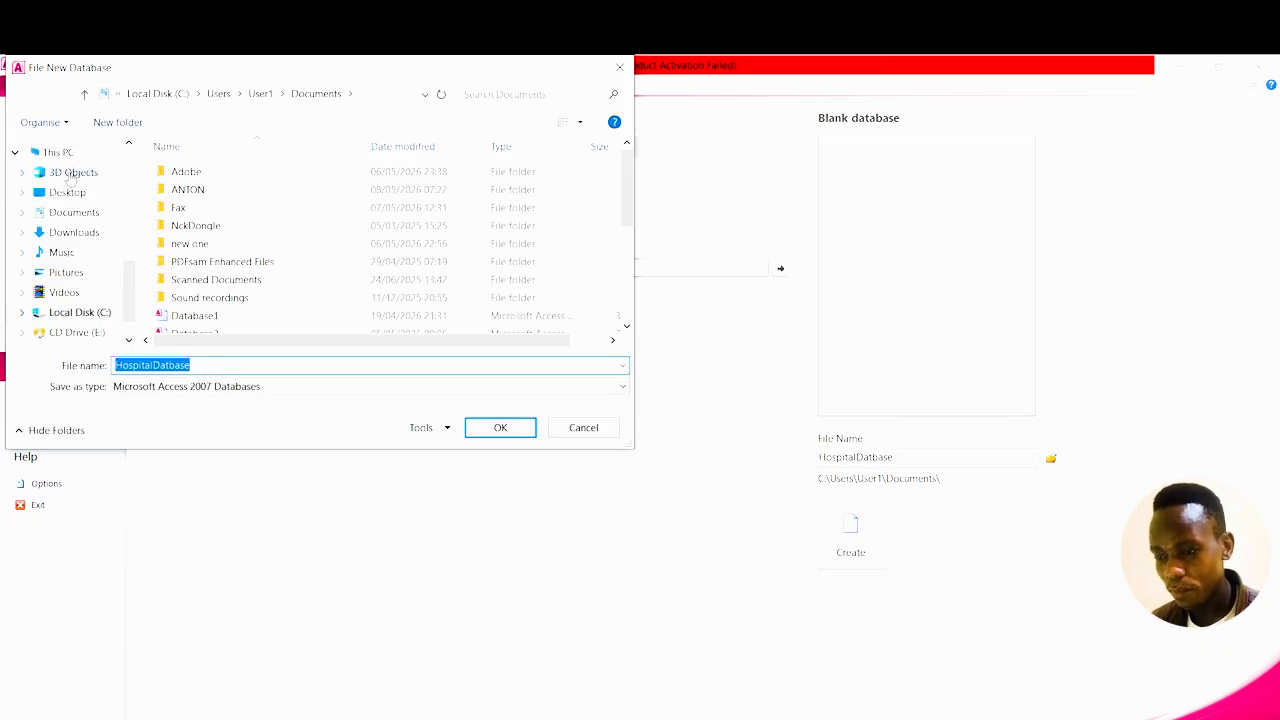
click(74, 214)
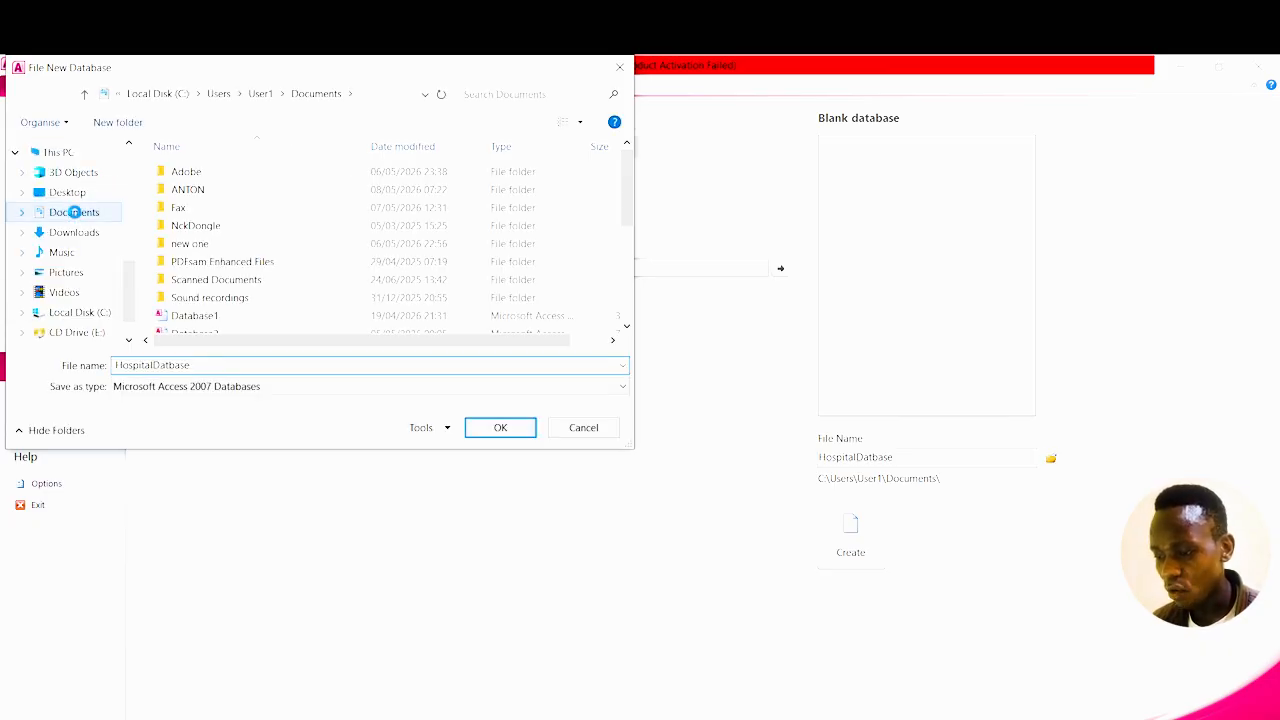
click(500, 430)
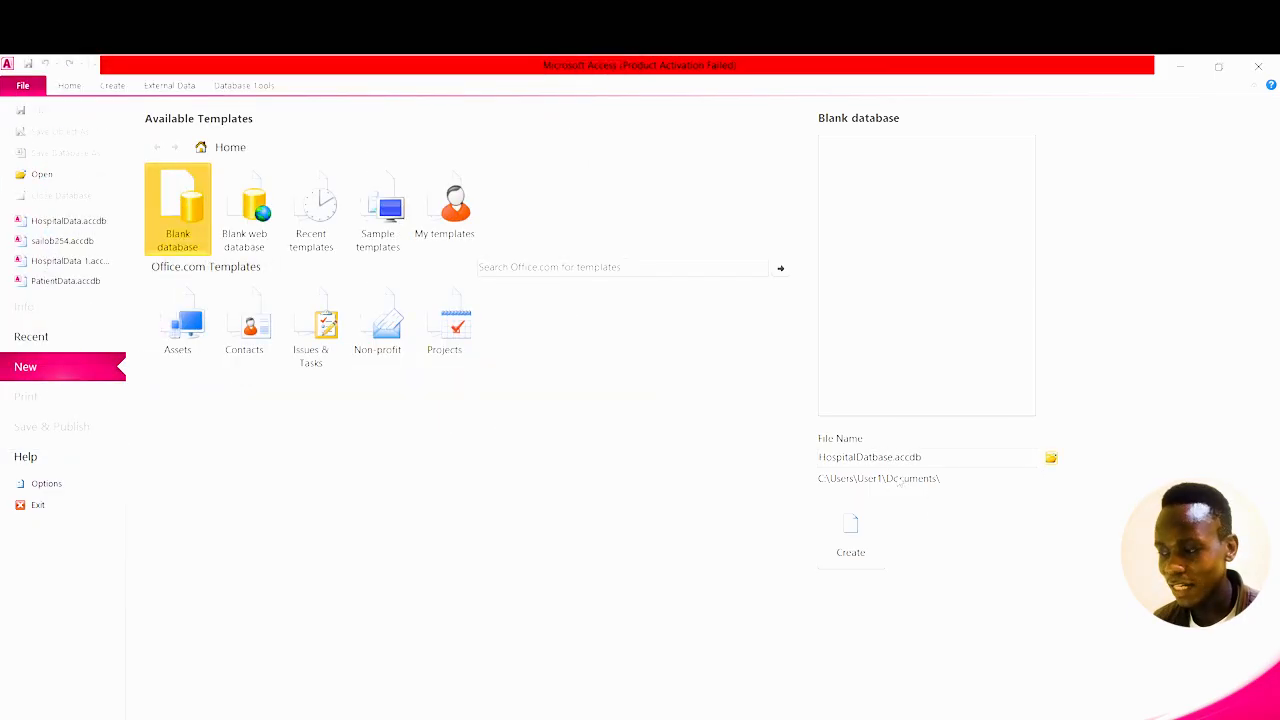
Create the blank HospitalDatbase database and open the table View list.
click(857, 528)
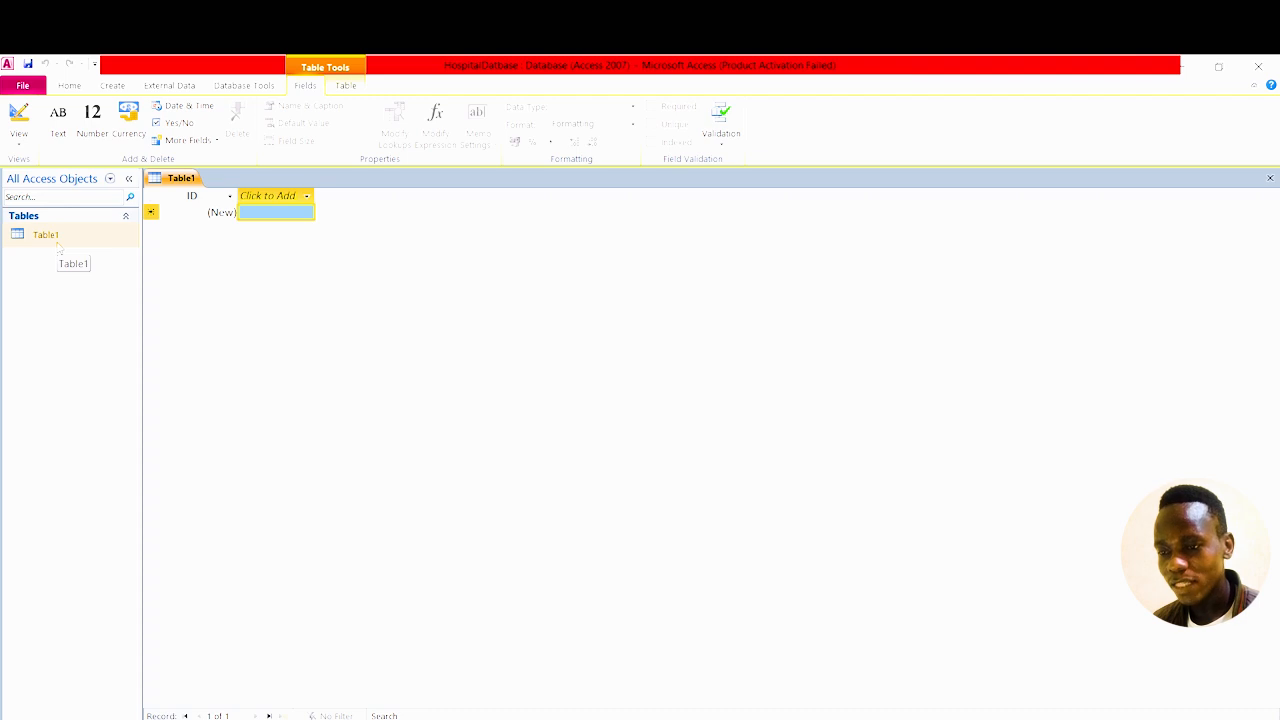
click(20, 140)
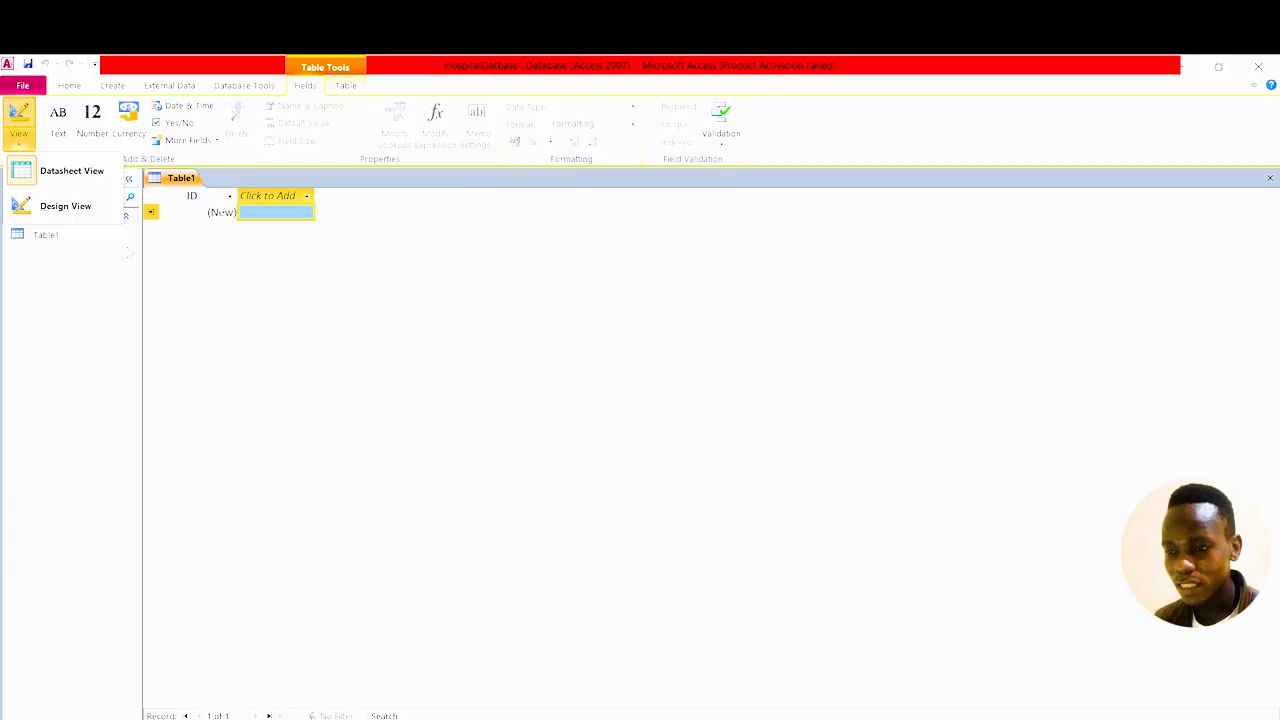
Switch Table1 to Design View, saving it under the name PatientData.
click(23, 142)
click(23, 142)
click(66, 214)
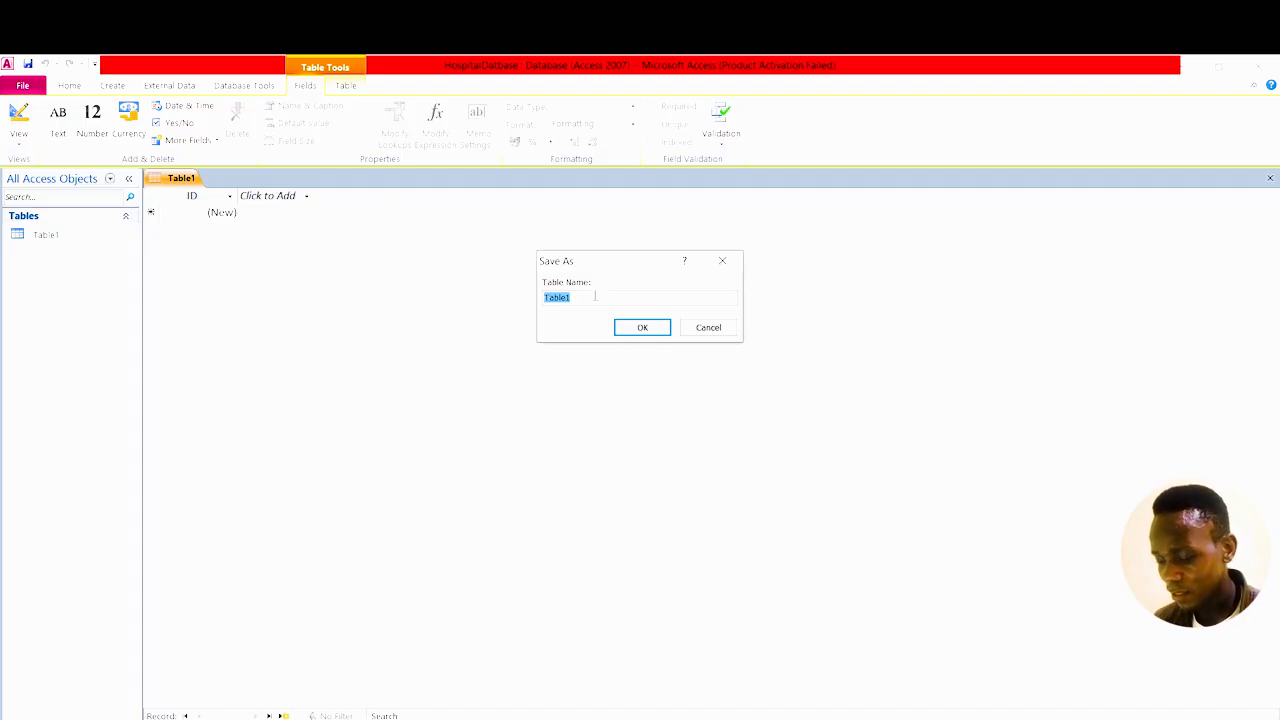
text(PatientData)
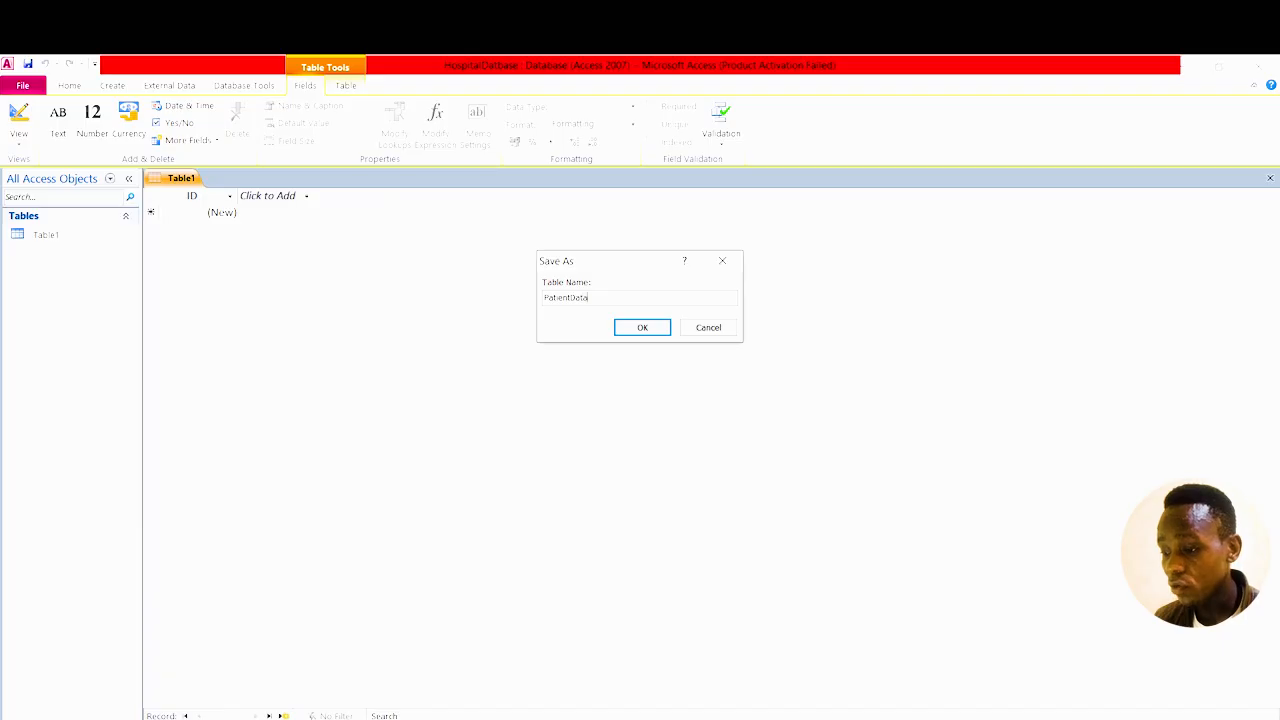
click(644, 327)
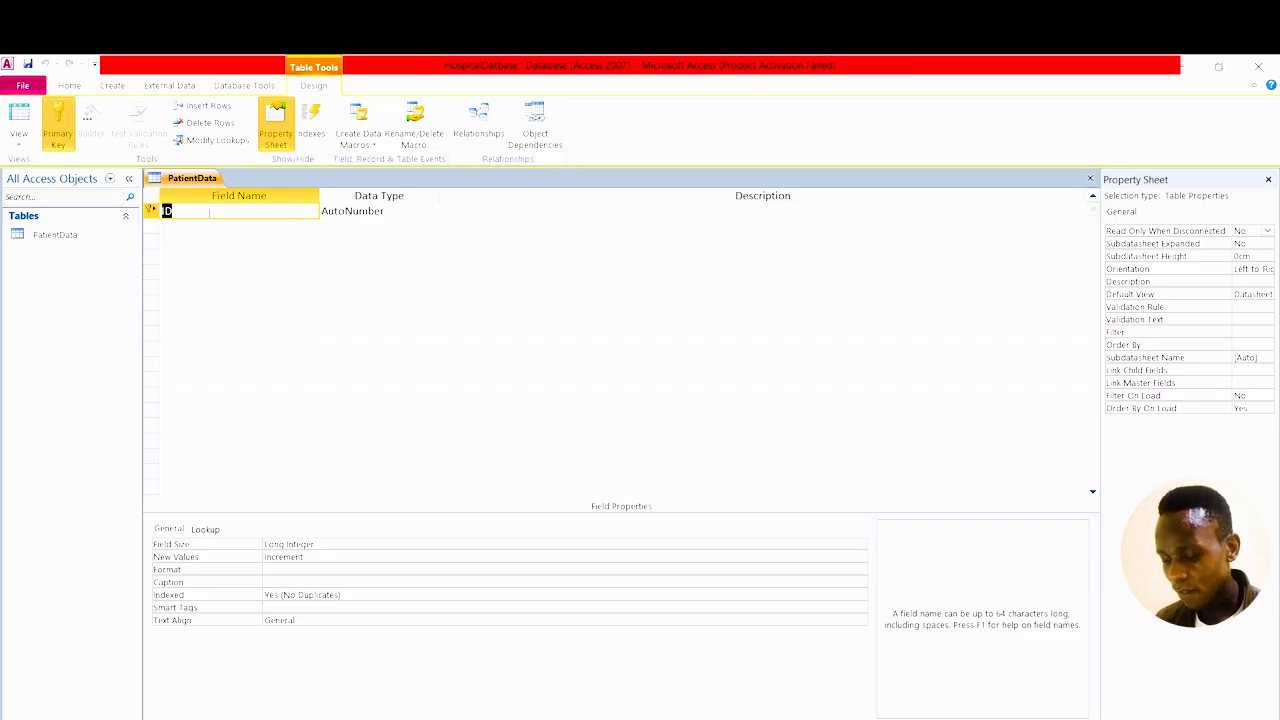
Rename the ID key field to PatientID and add a FirstName field of type Text.
text(Pat)
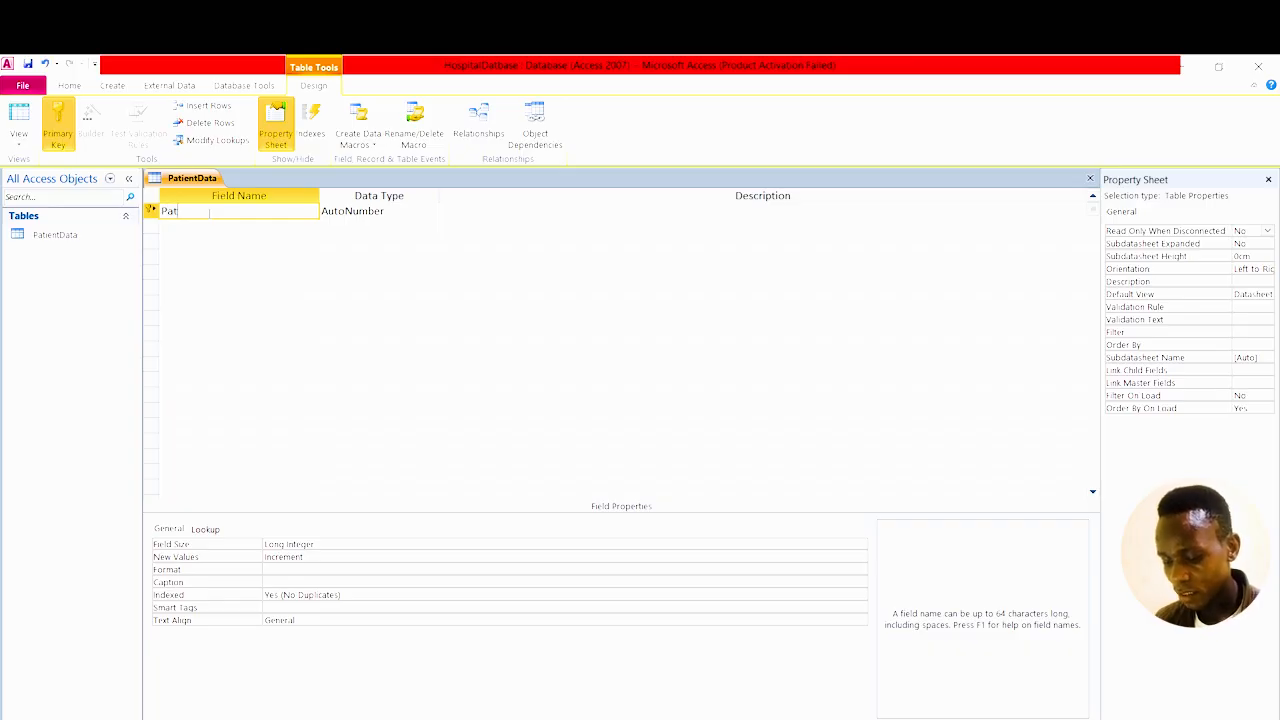
text(ient)
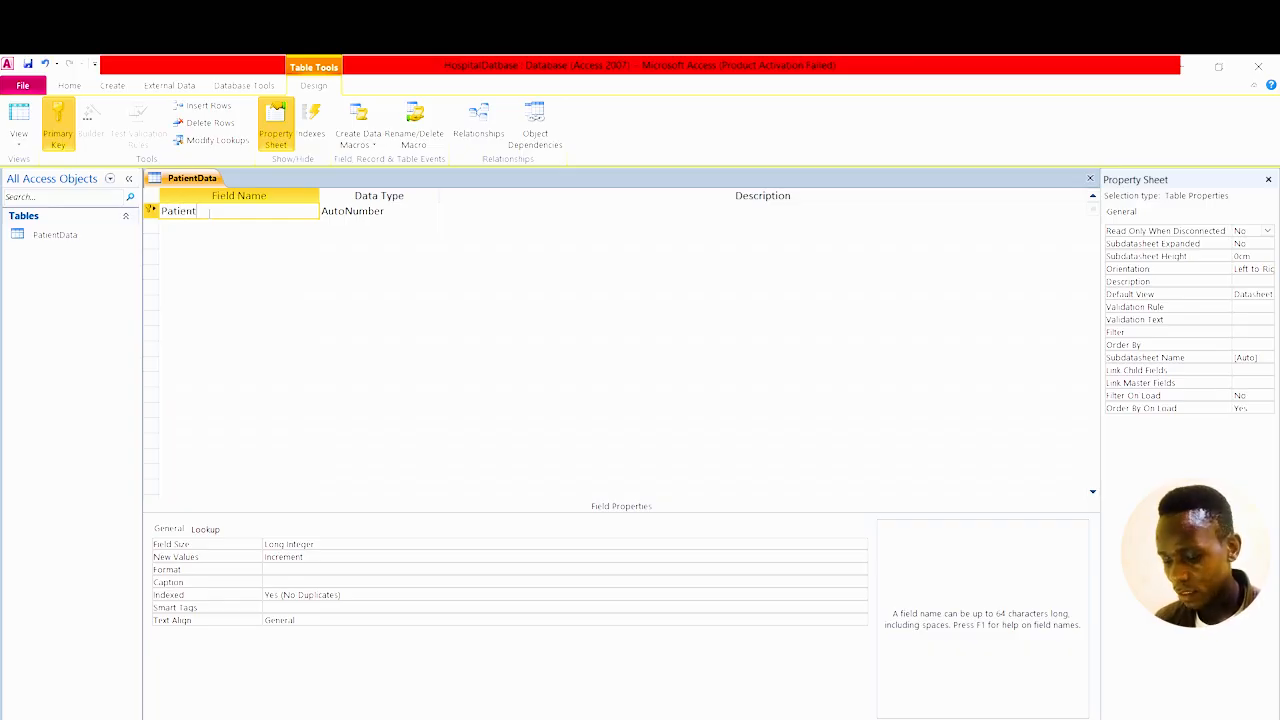
text(ID)
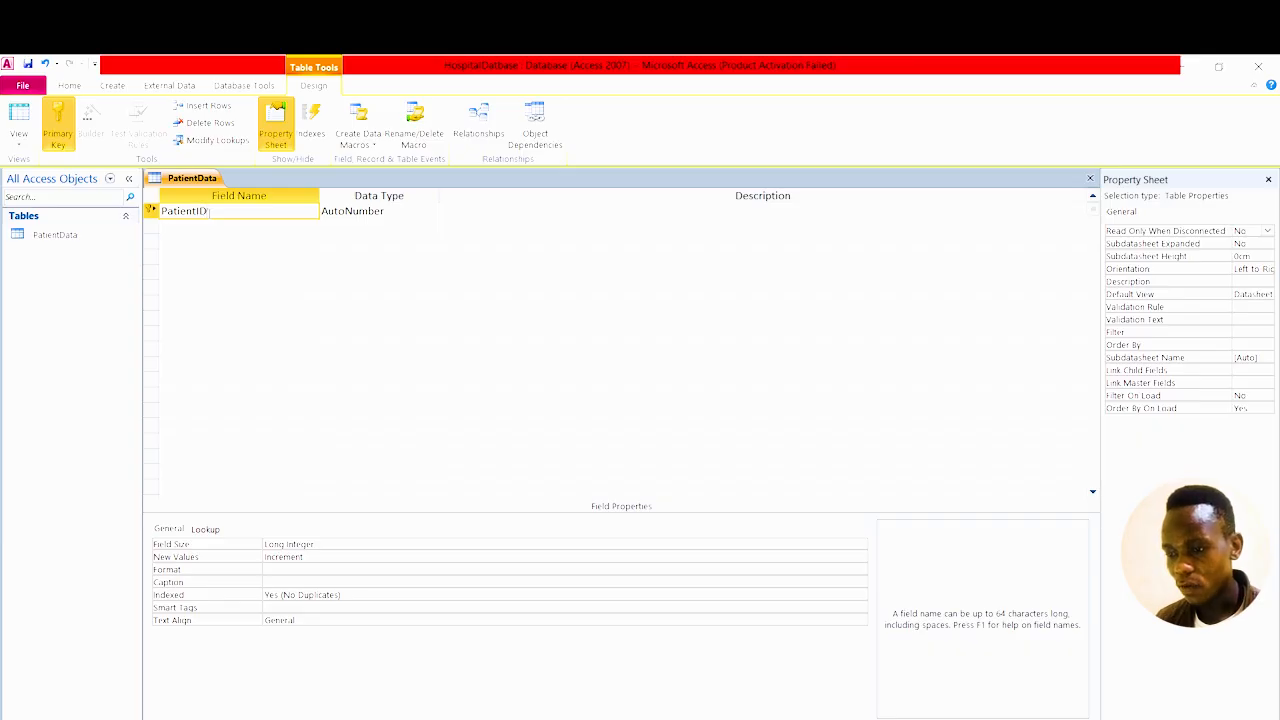
click(198, 227)
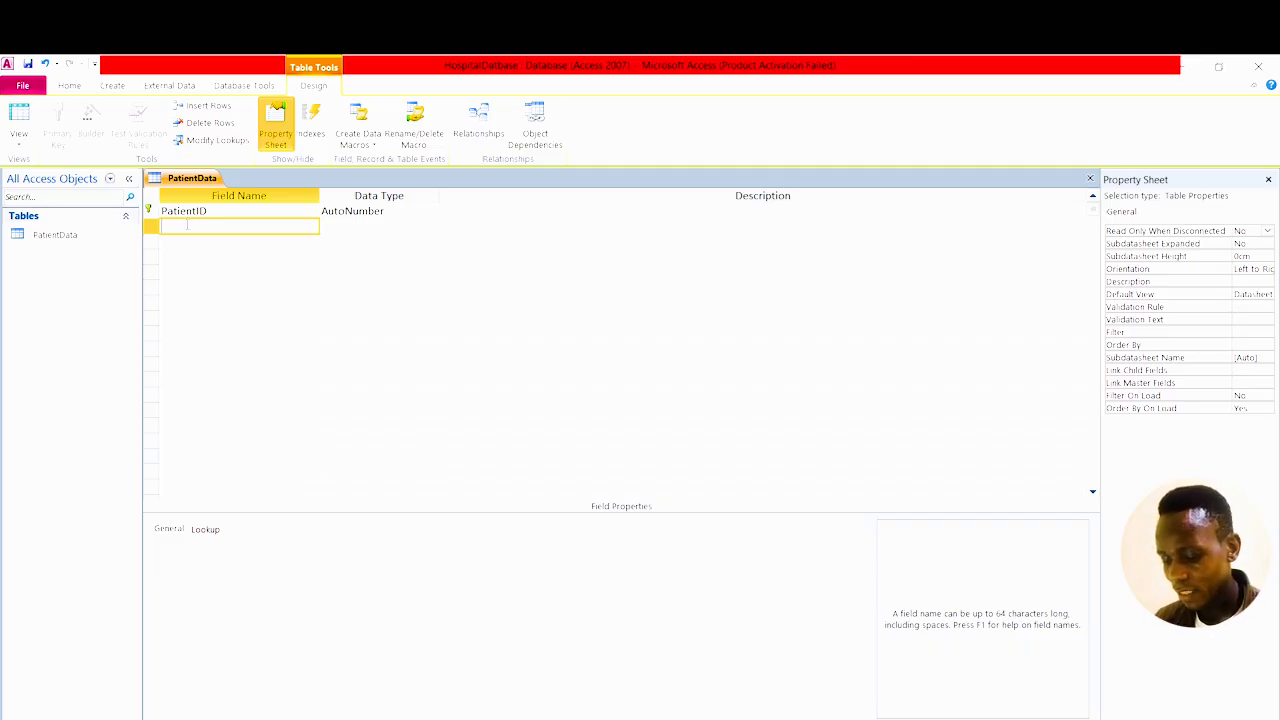
text(r)
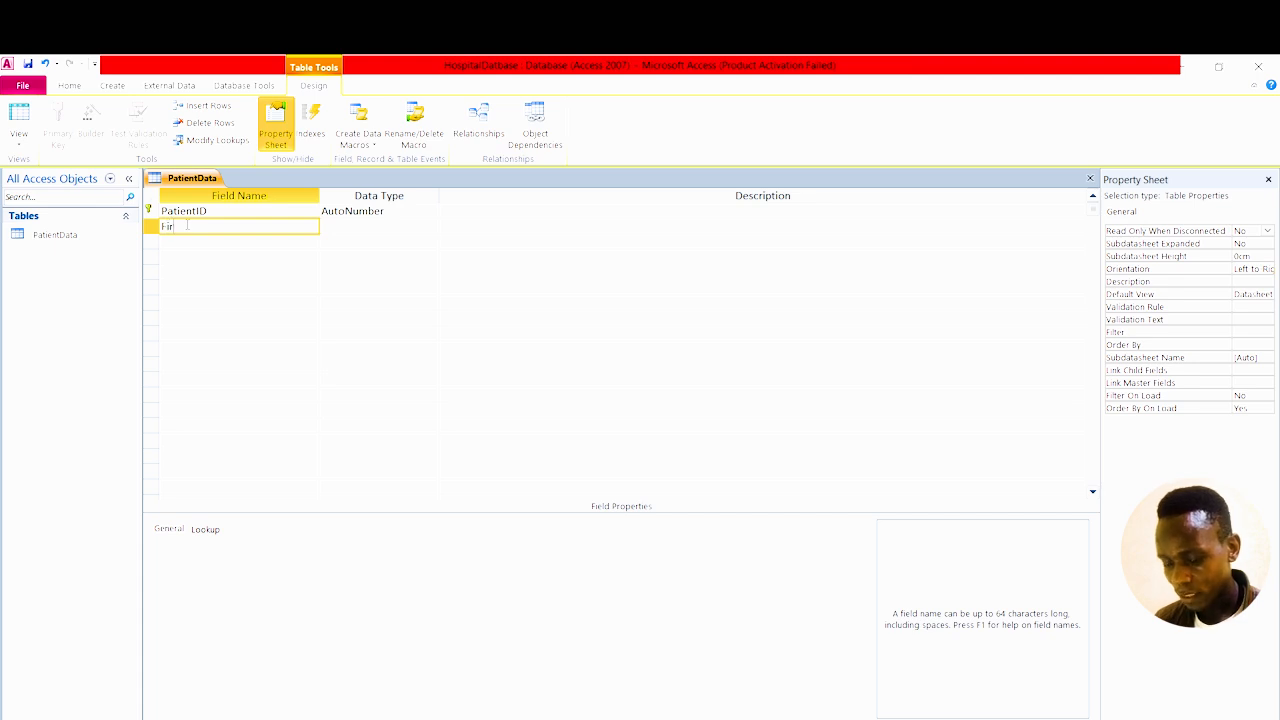
text(stName)
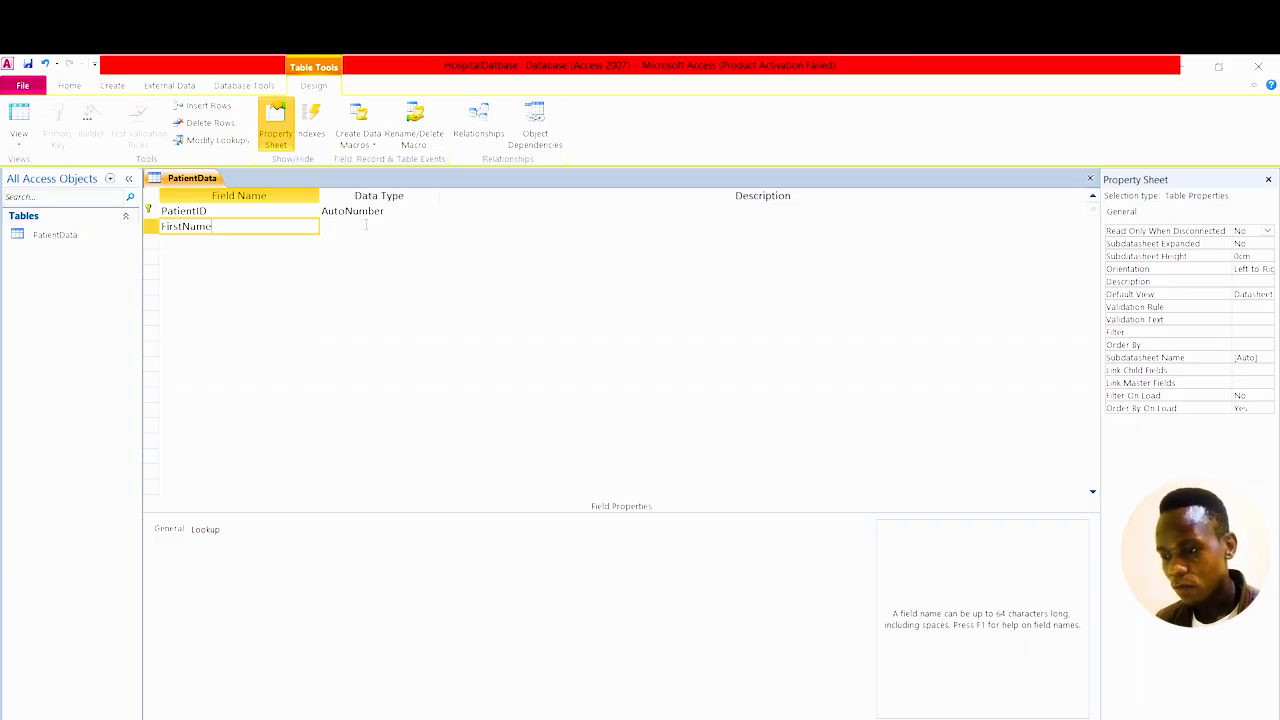
click(366, 225)
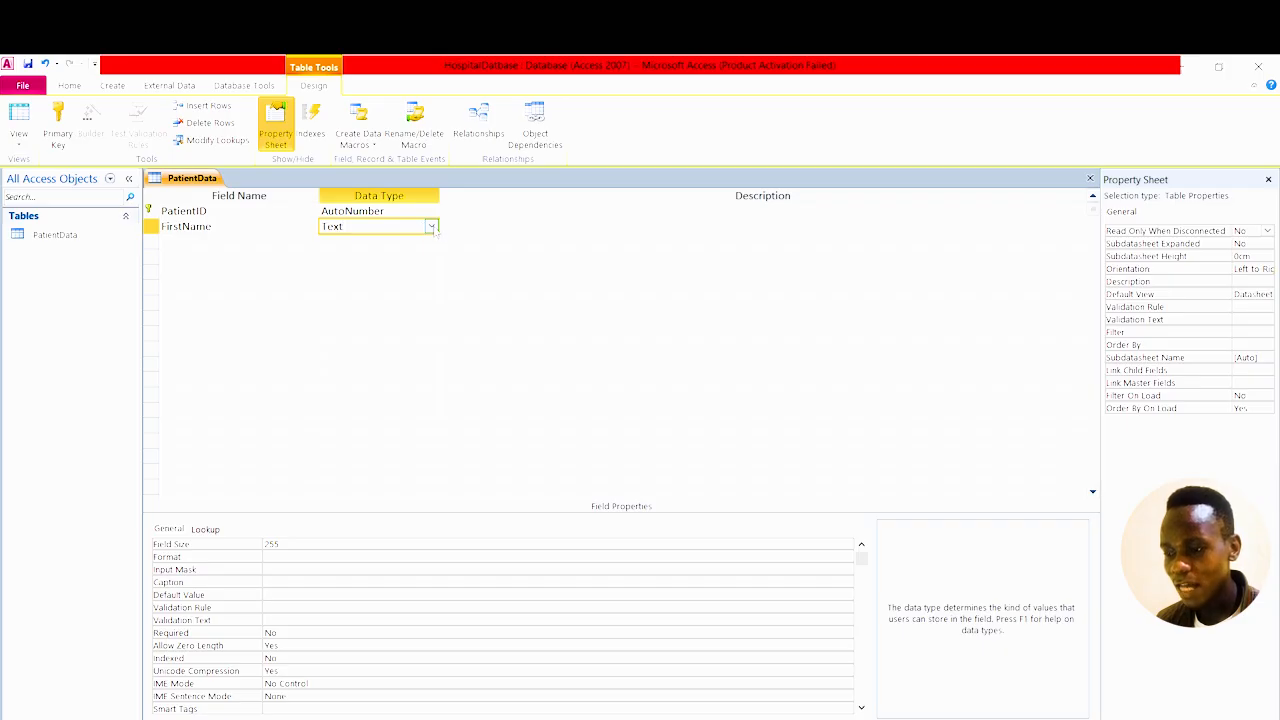
click(431, 227)
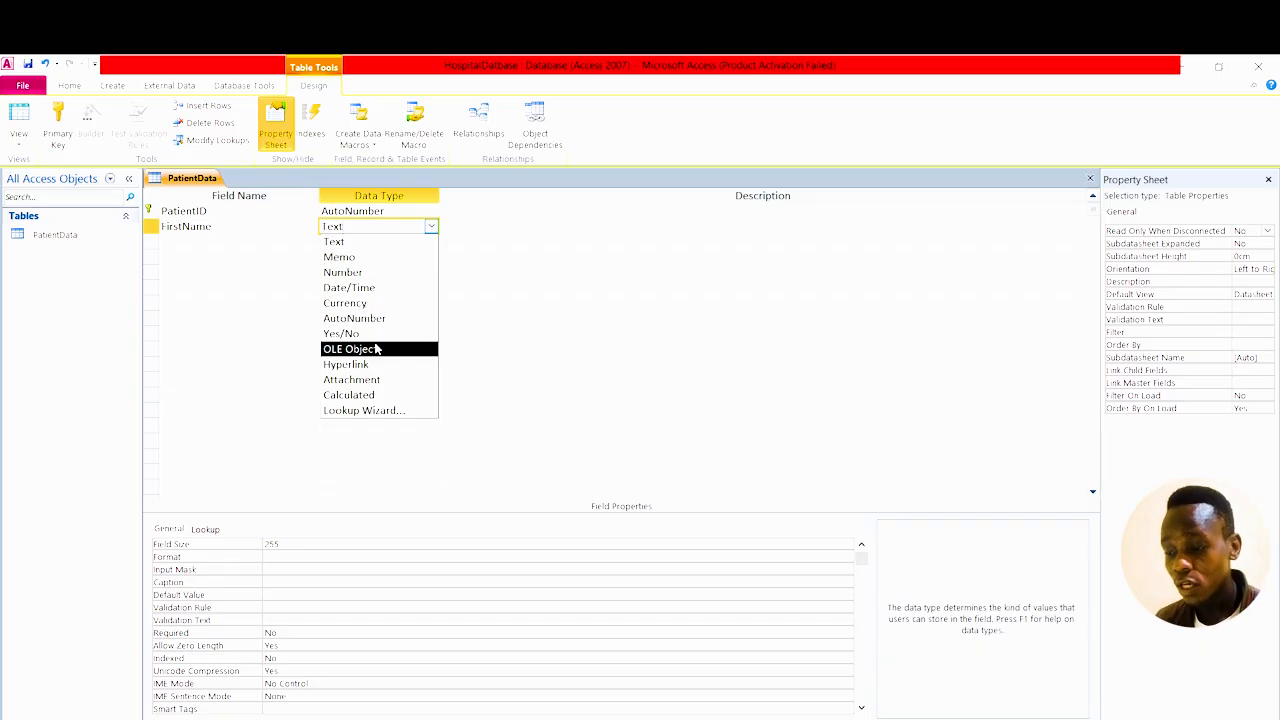
click(364, 245)
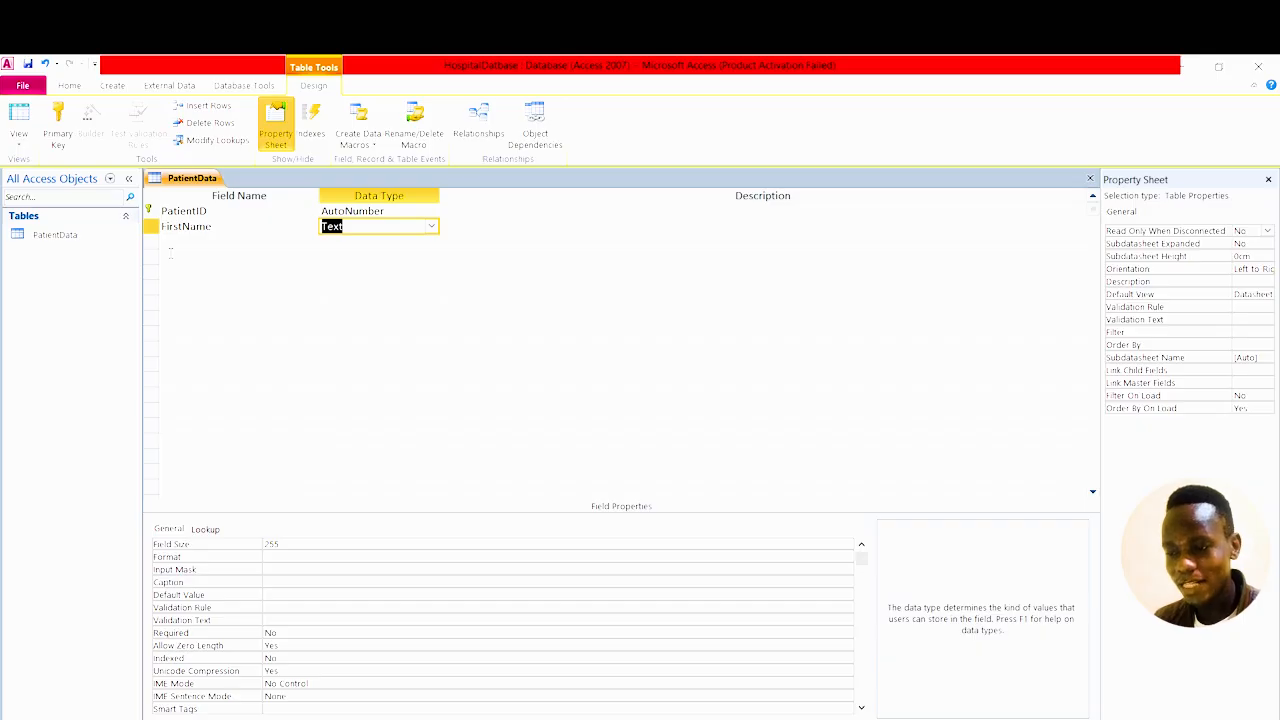
click(184, 246)
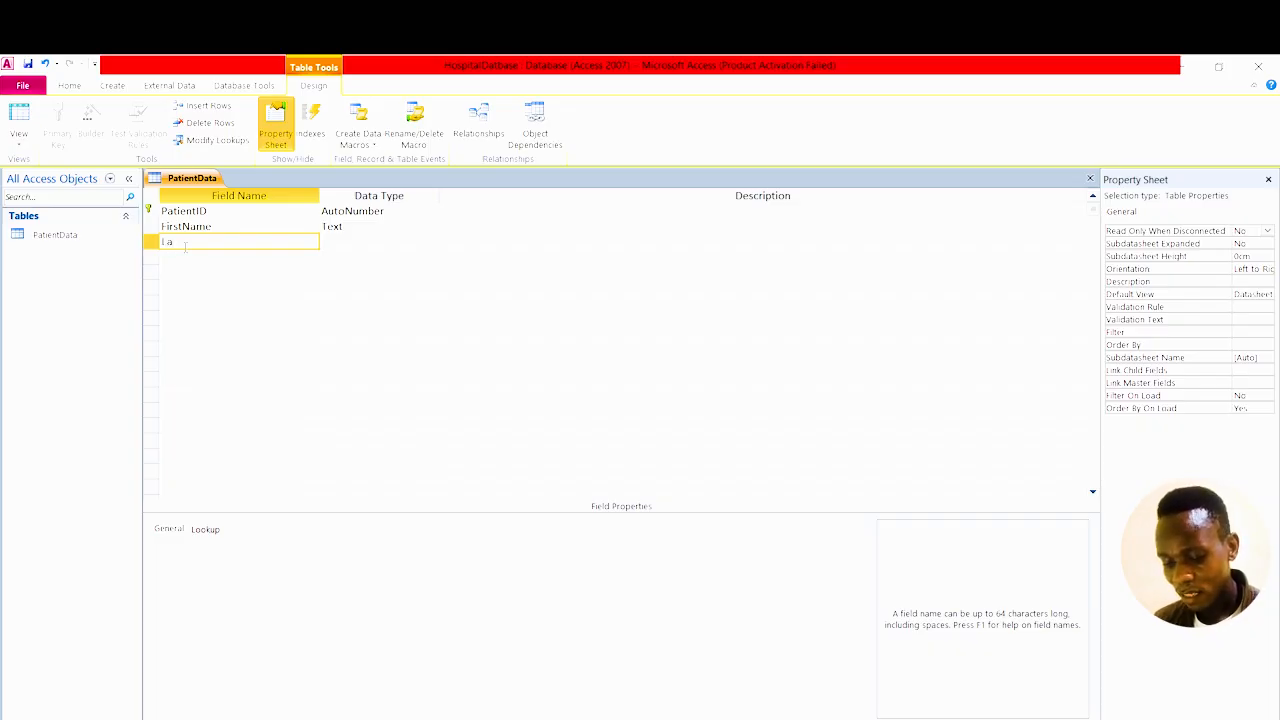
Add LastName and BloodStatus fields after FirstName, both kept as Text.
text(LastN)
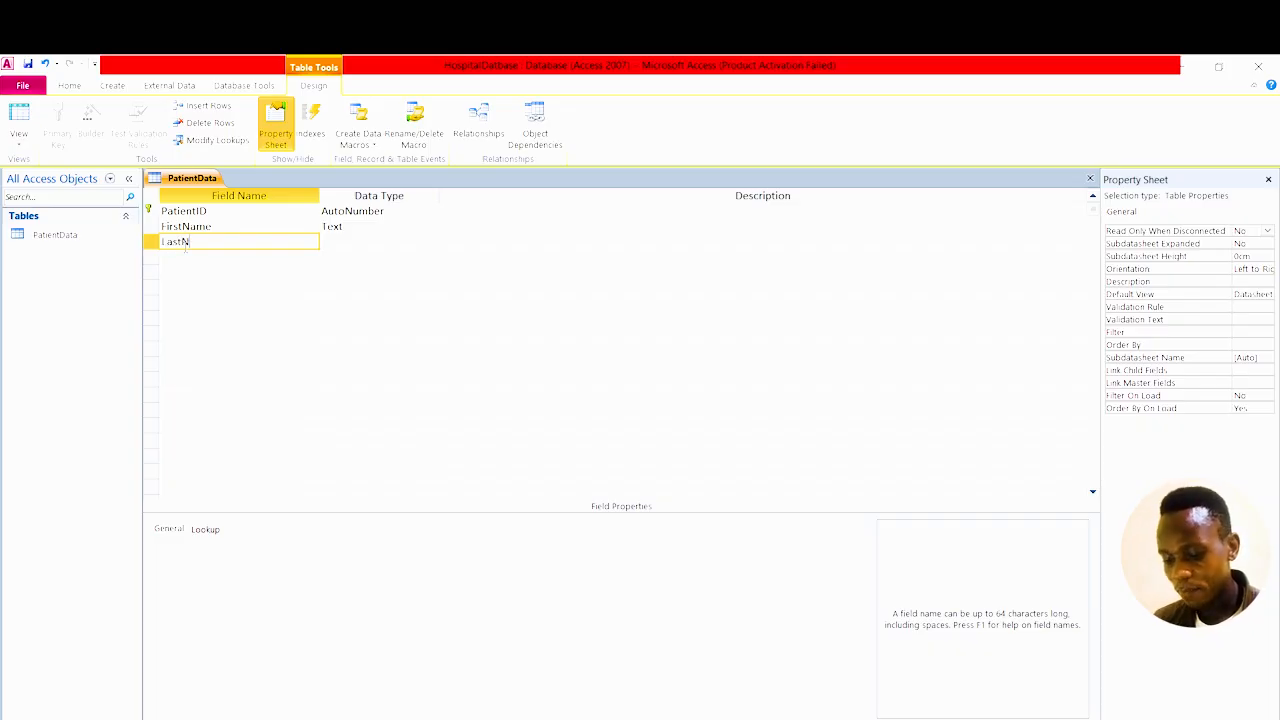
text(ame)
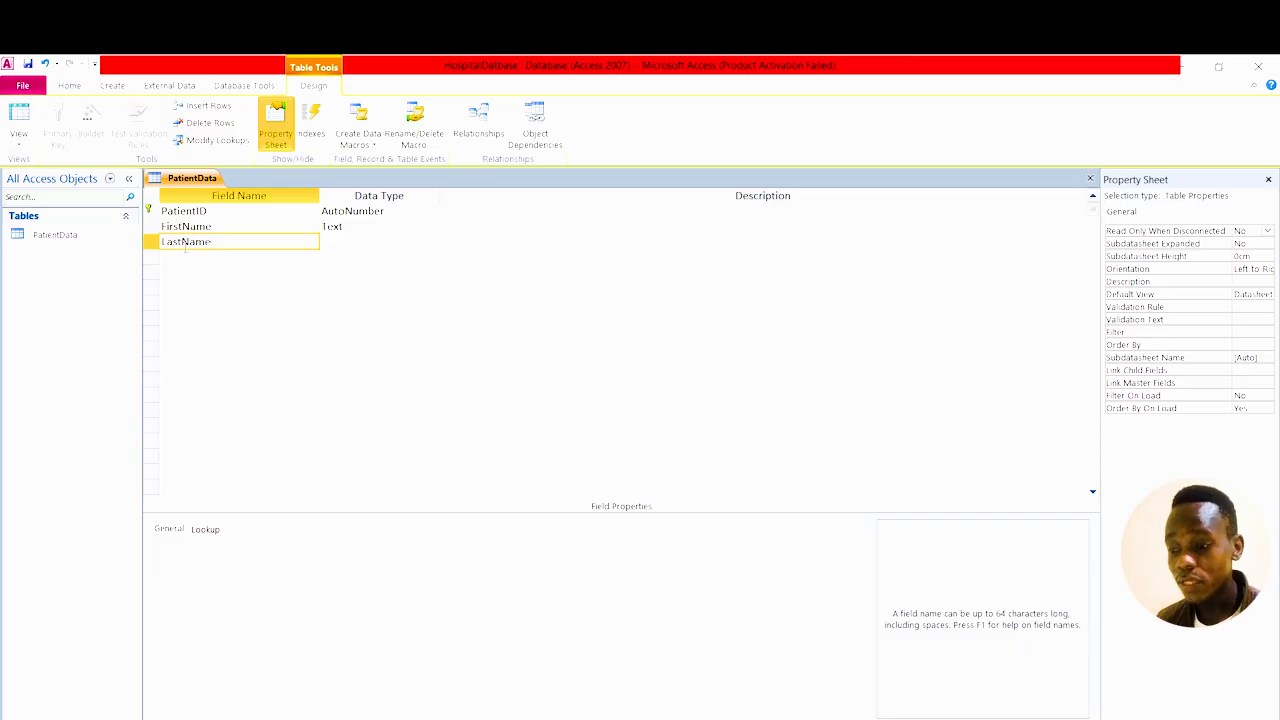
click(356, 244)
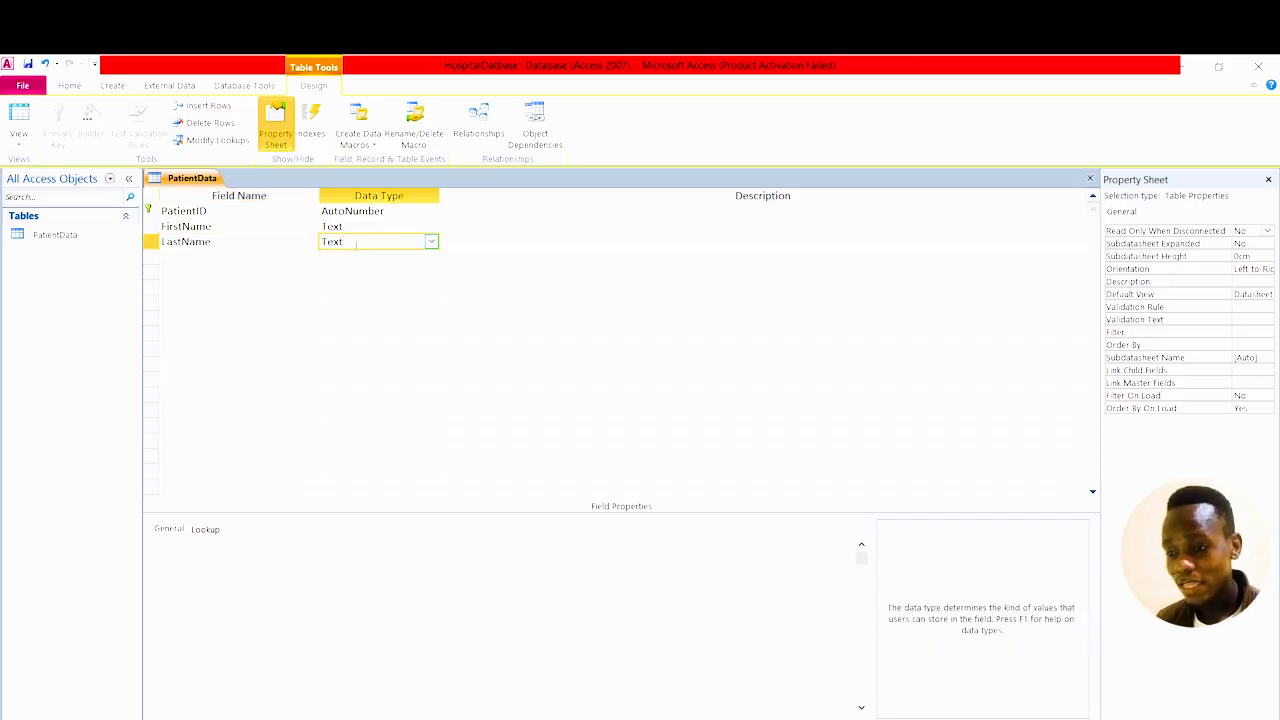
click(211, 259)
text(Blood)
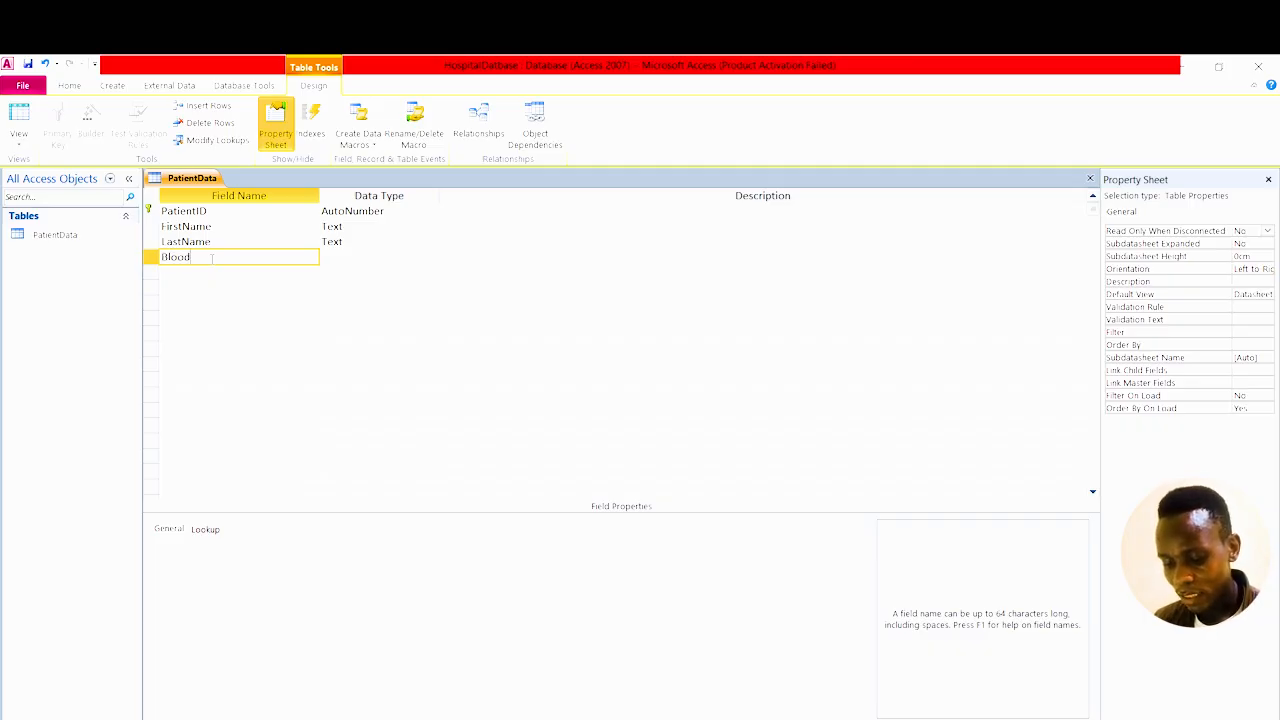
text(Sta)
text(t)
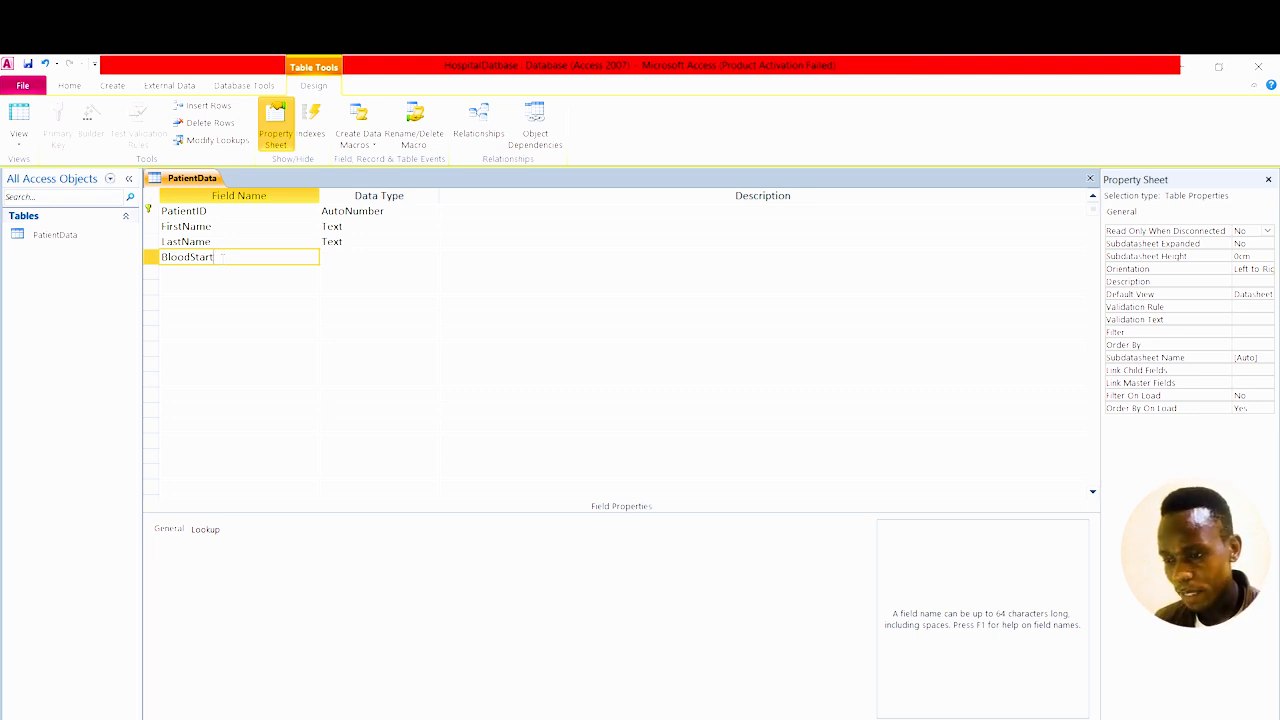
key(BackSpace)
key(BackSpace)
key(BackSpace)
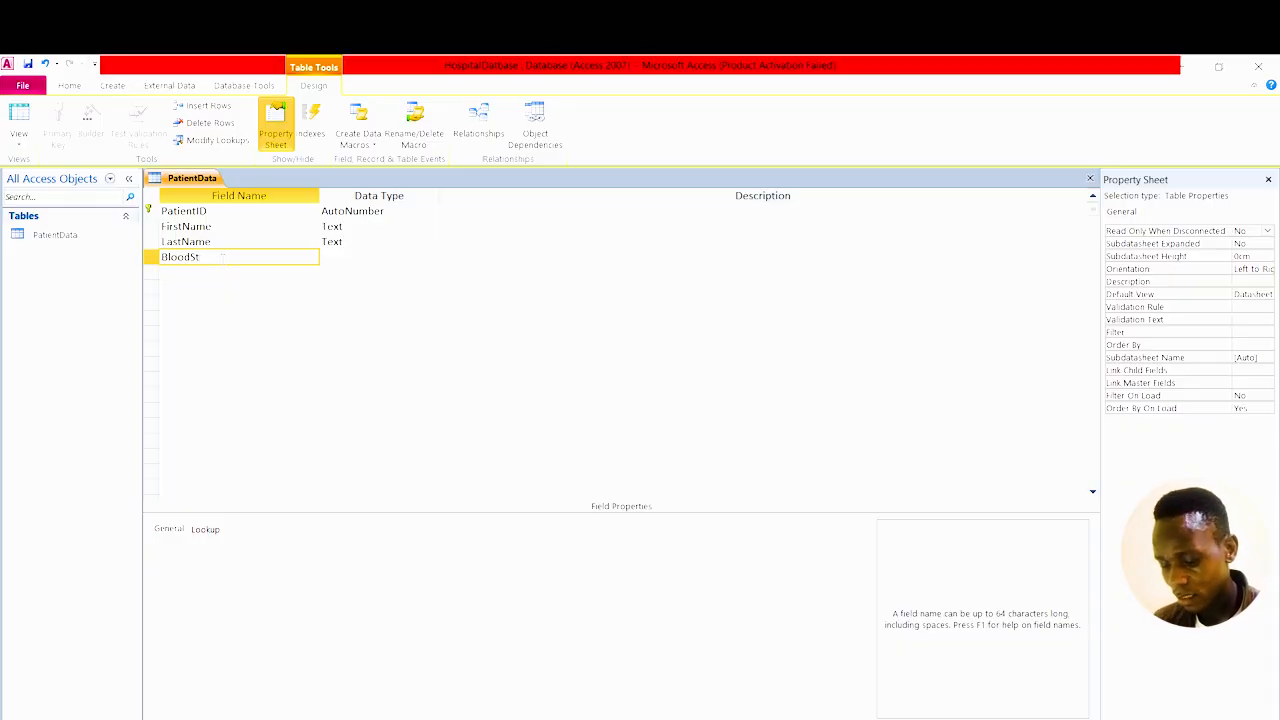
text(atus)
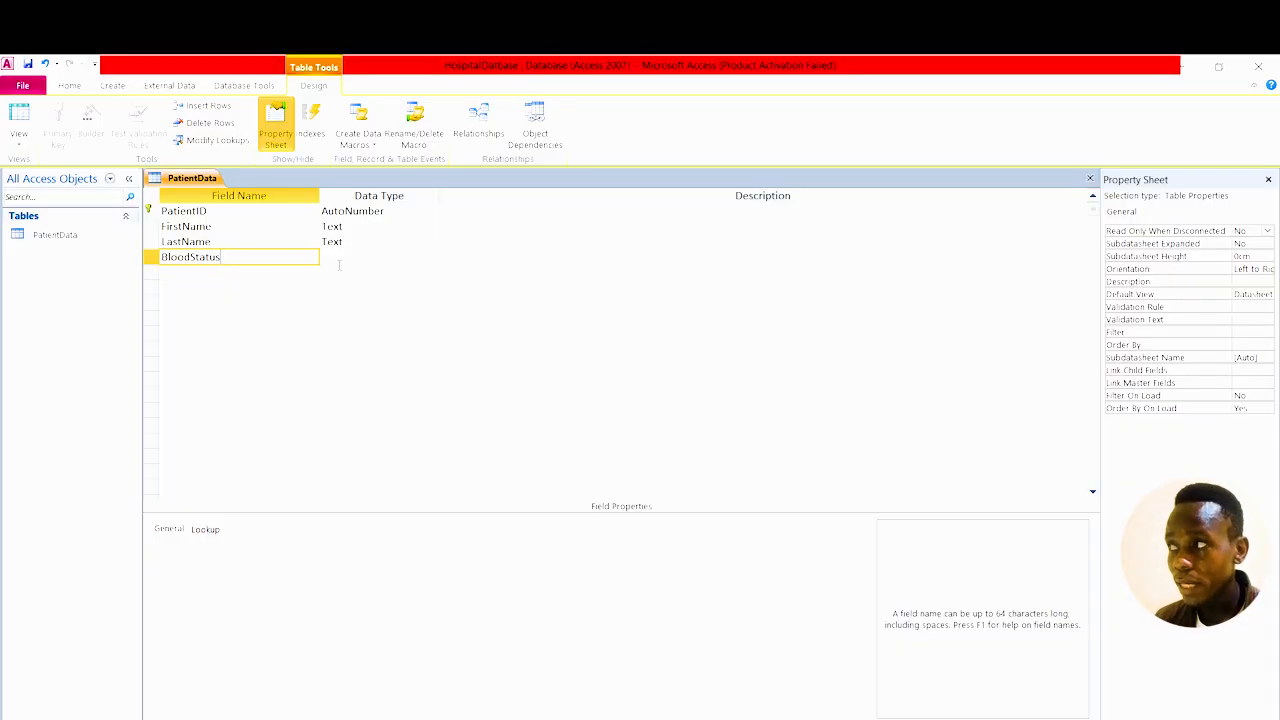
click(347, 256)
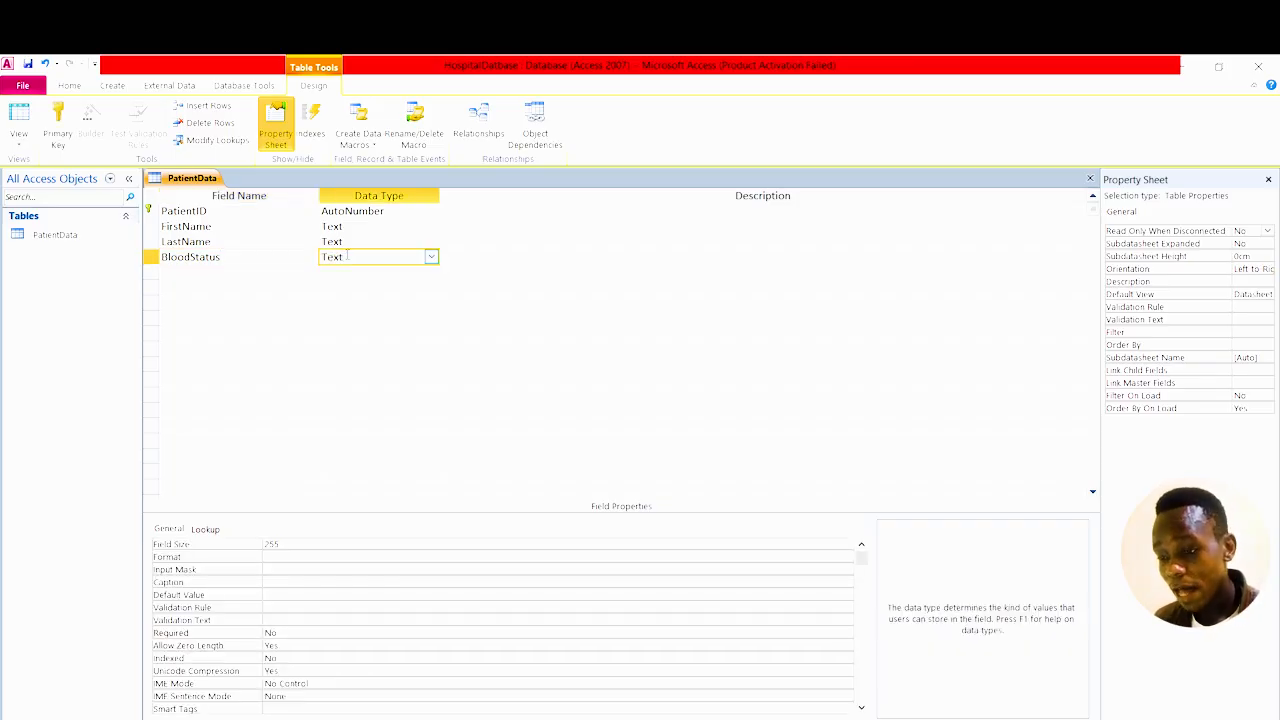
click(186, 270)
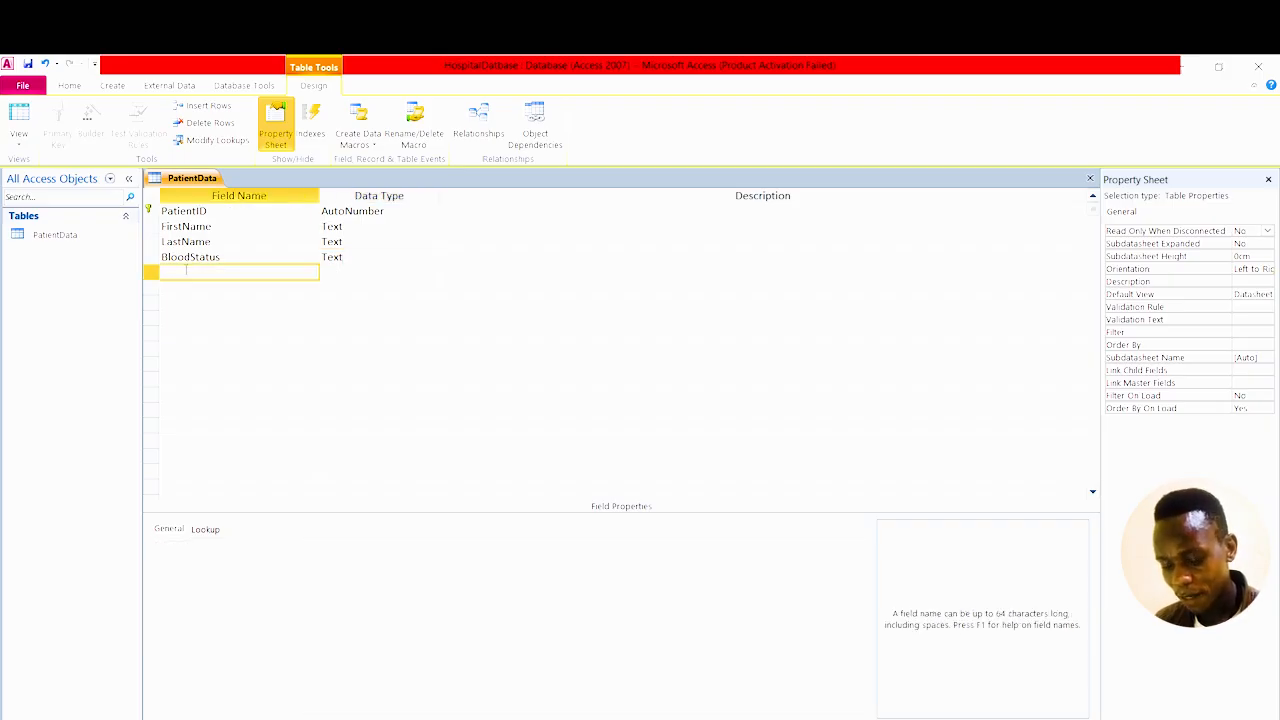
Add a StartDate field with the Date/Time data type after BloodStatus.
text(S)
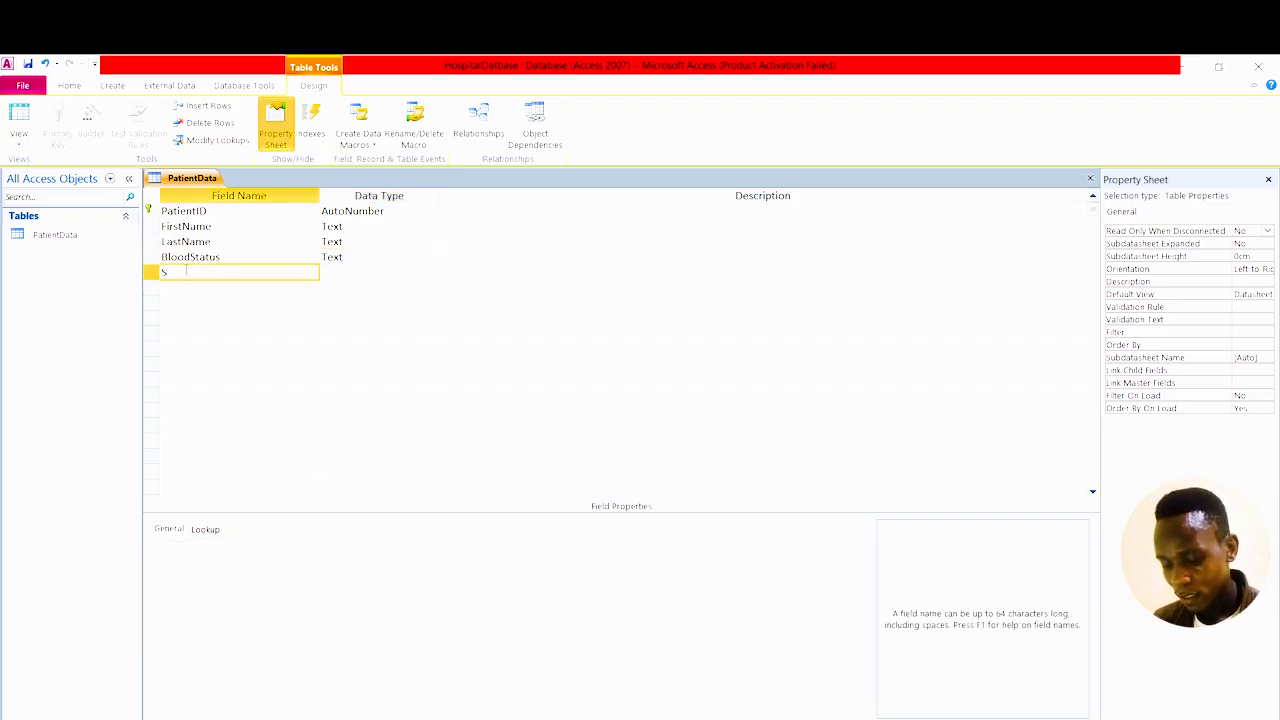
text(tart)
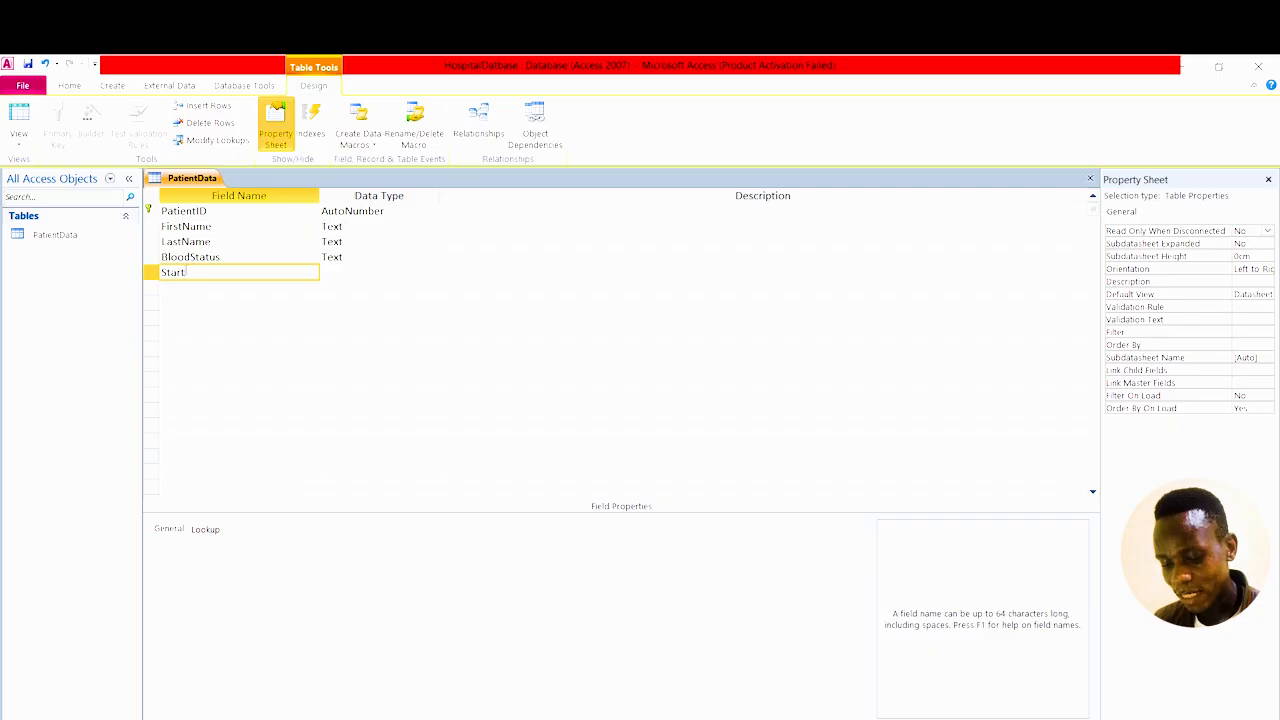
text(Date)
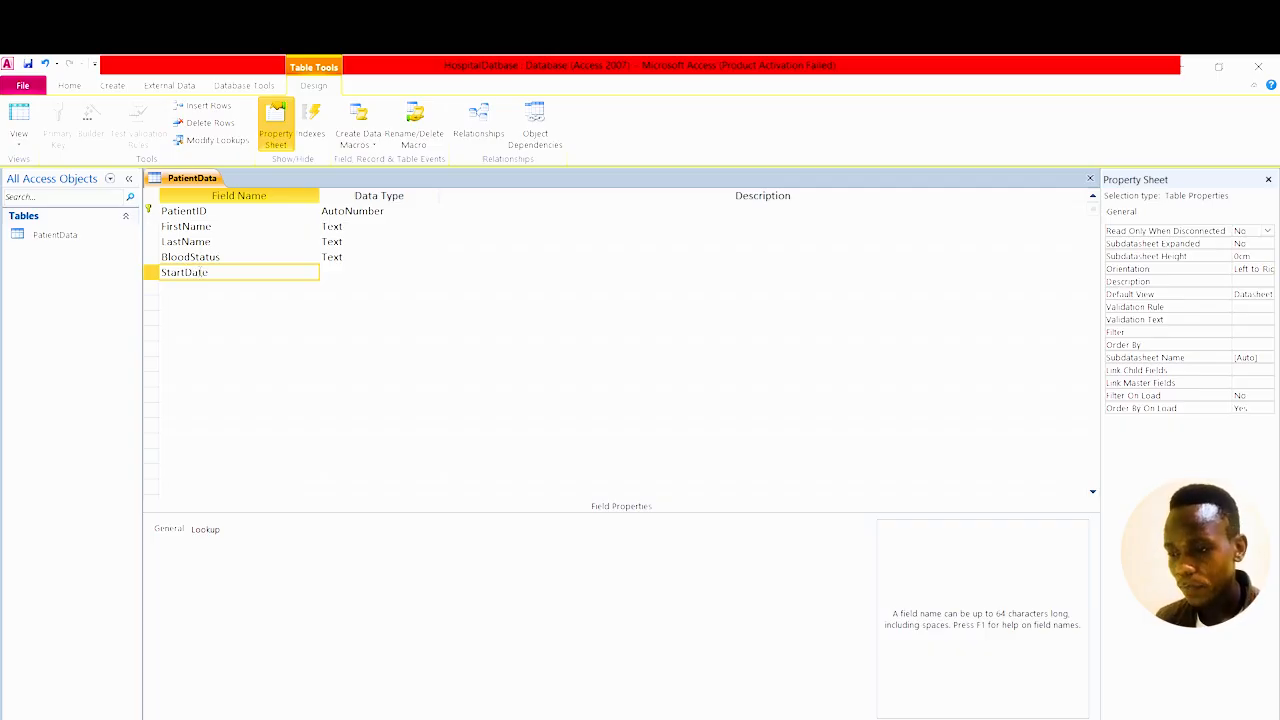
click(356, 272)
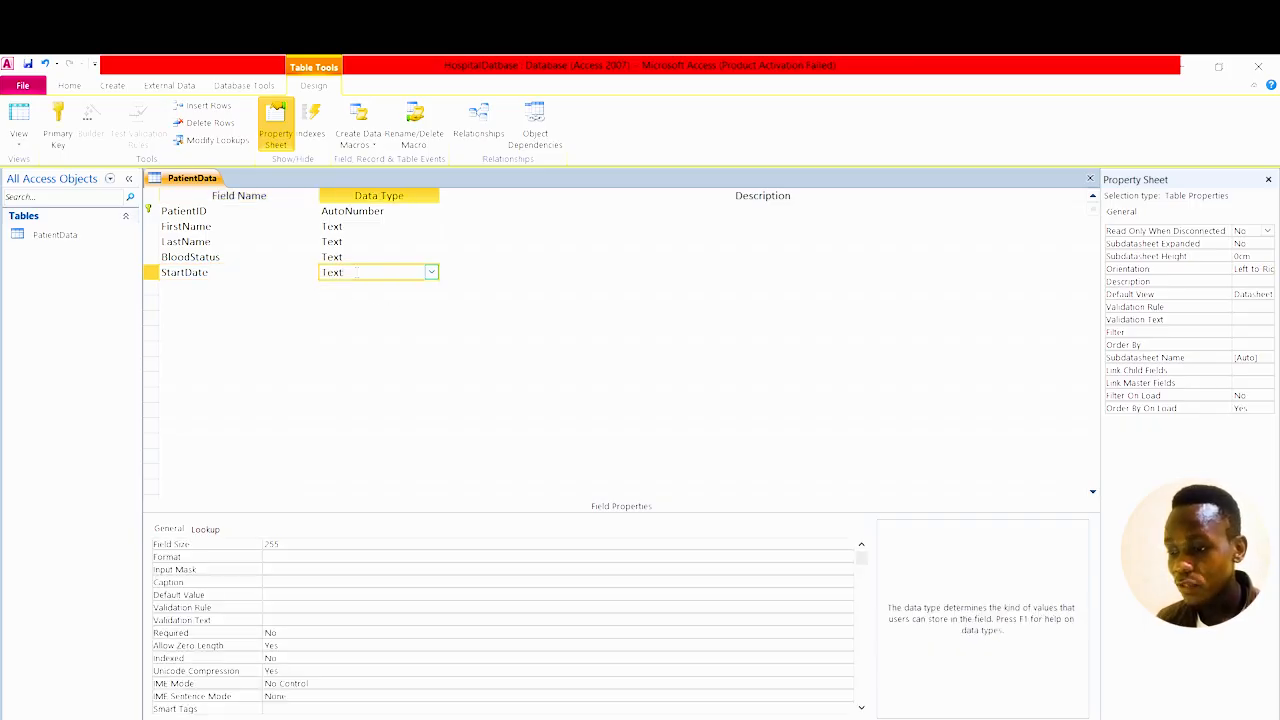
click(431, 273)
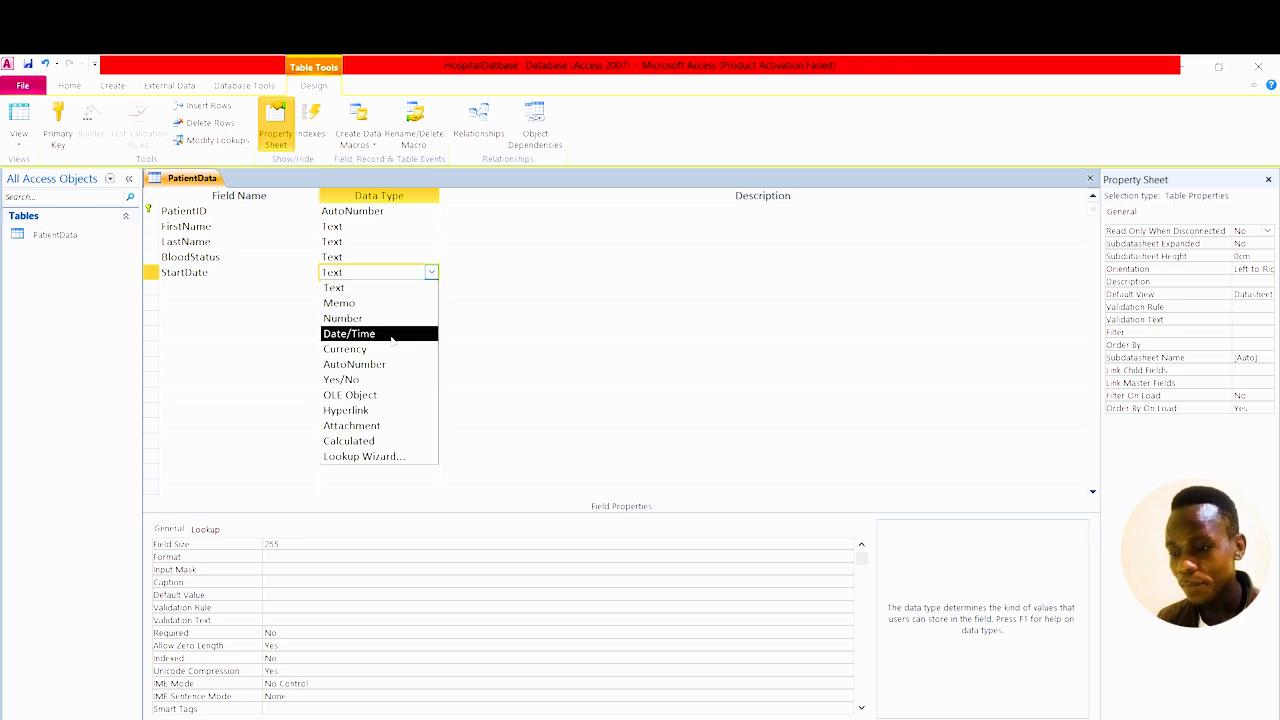
click(382, 336)
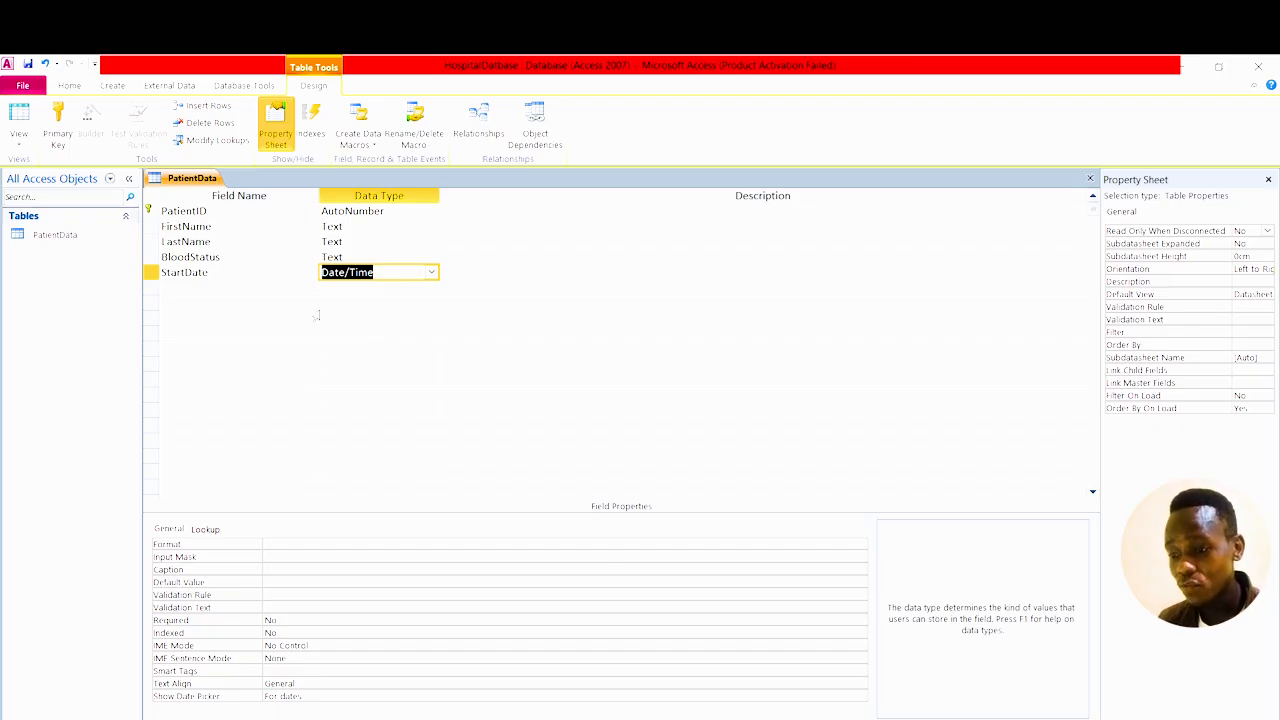
click(215, 289)
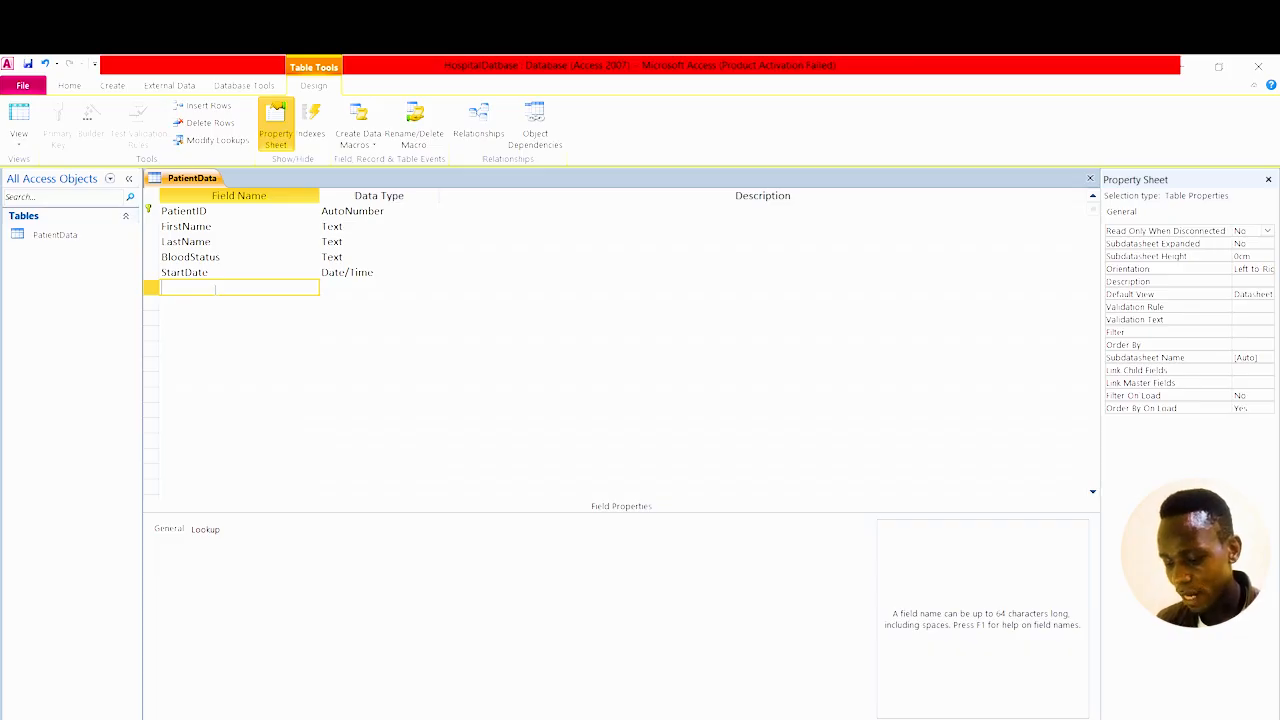
Add a HospitalID field with the Number data type.
text(Ho)
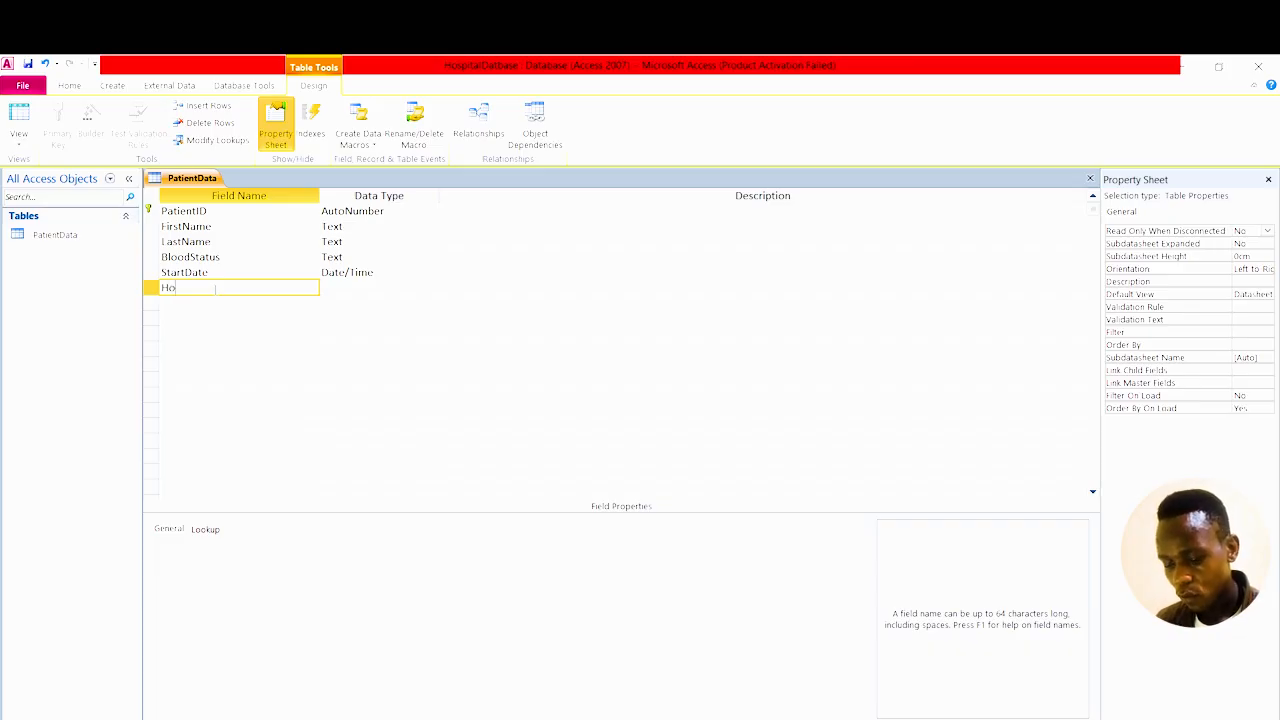
text(s)
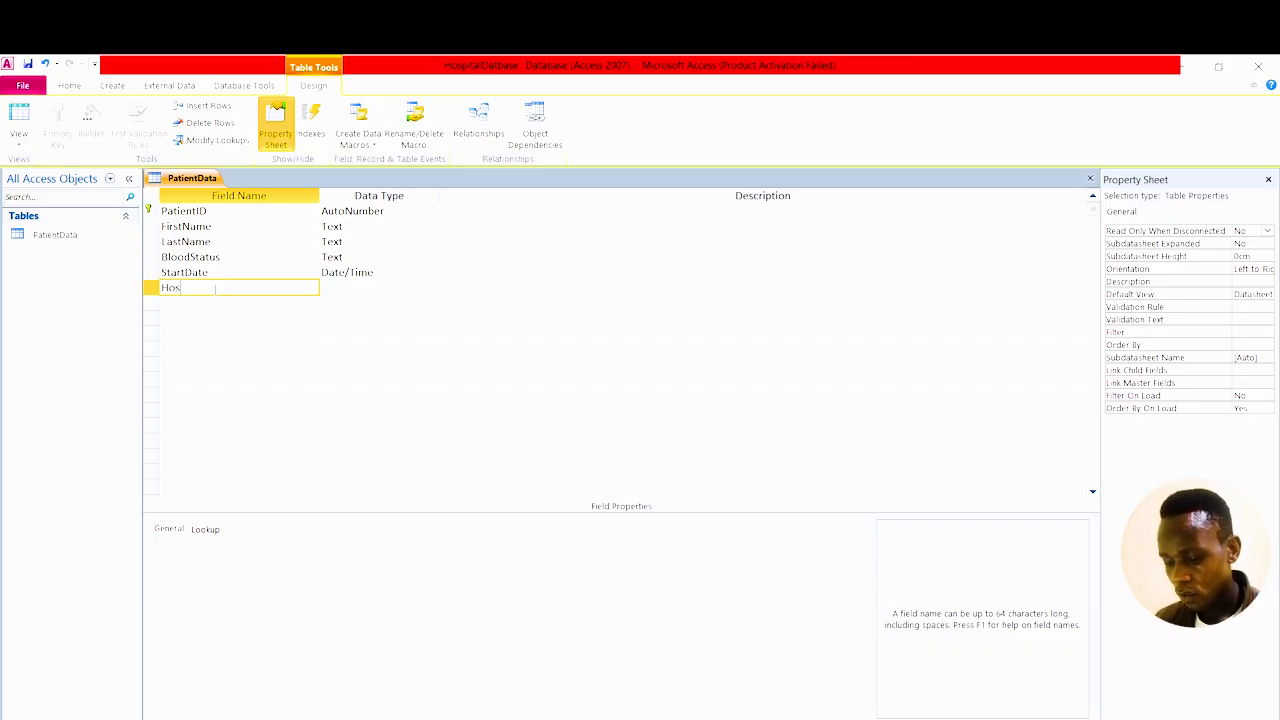
text(pital)
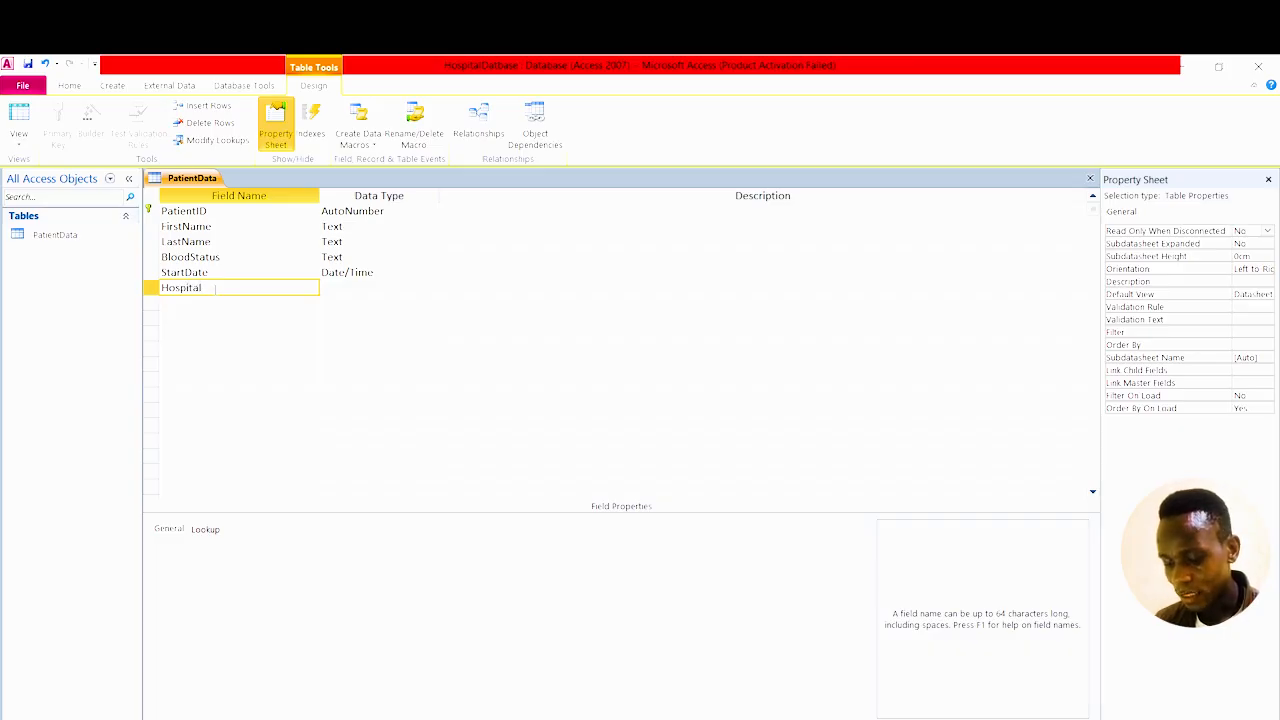
text(ID)
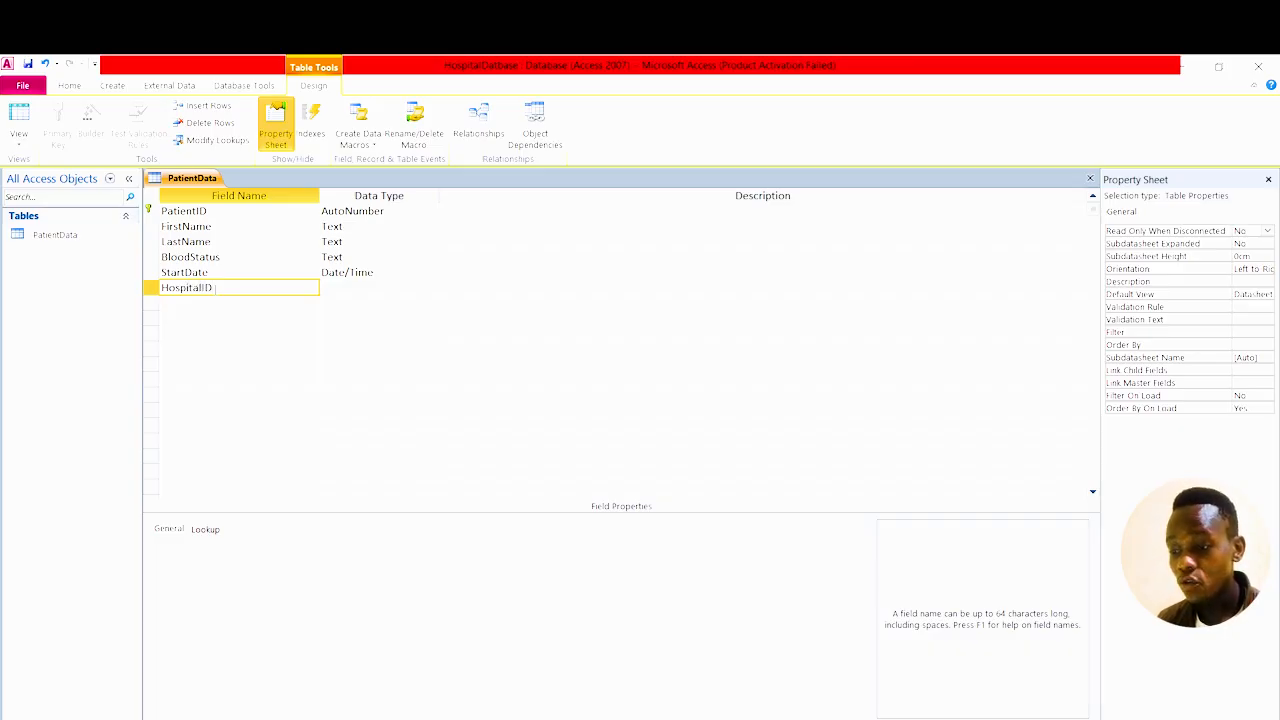
click(341, 289)
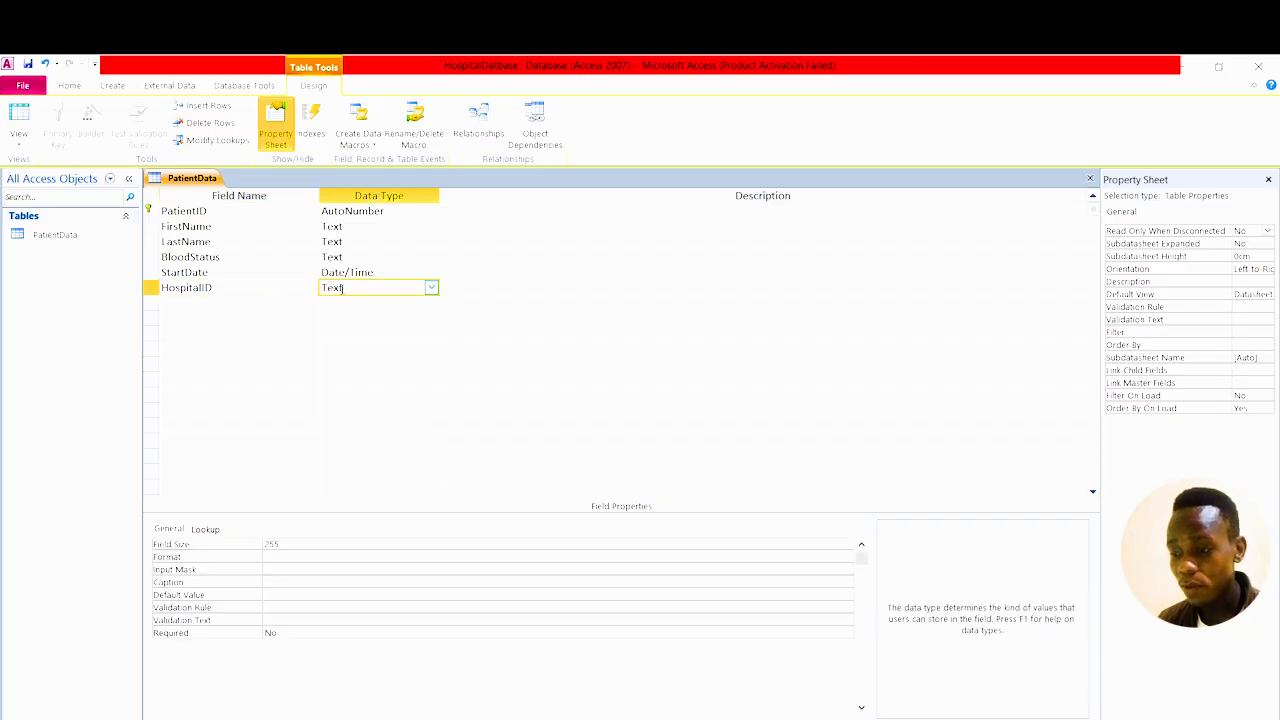
click(431, 288)
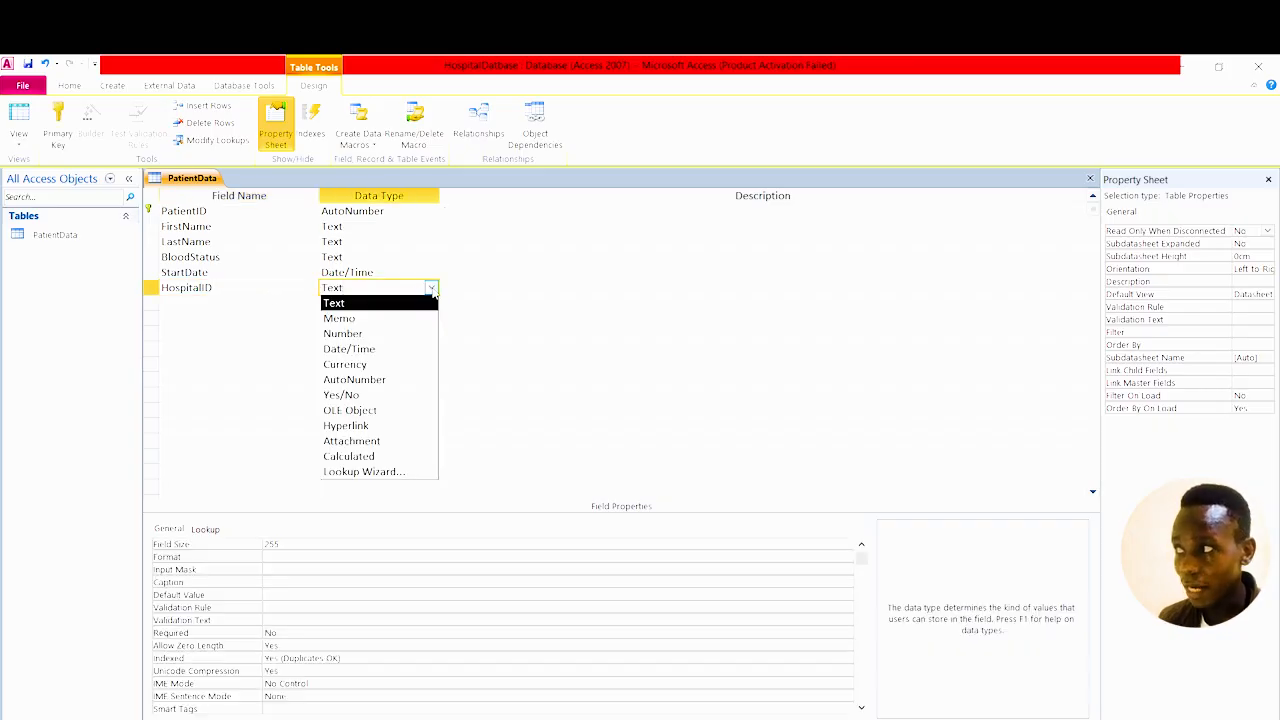
click(357, 335)
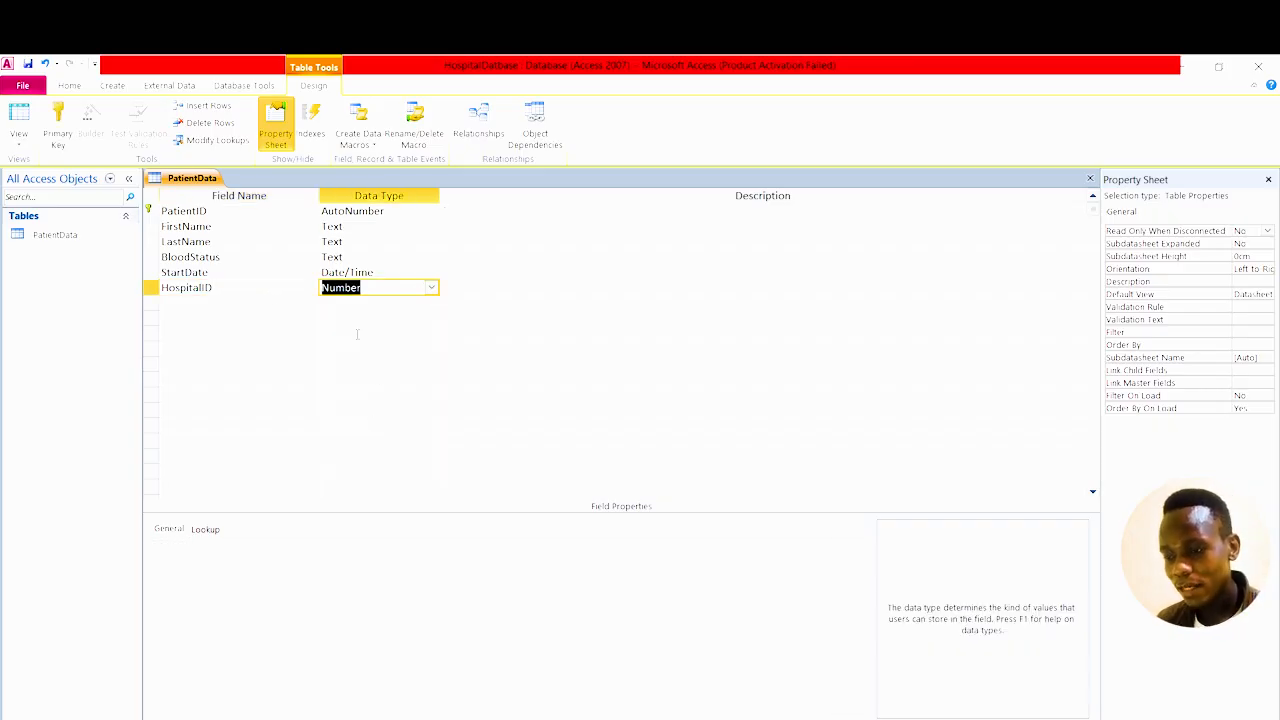
click(185, 304)
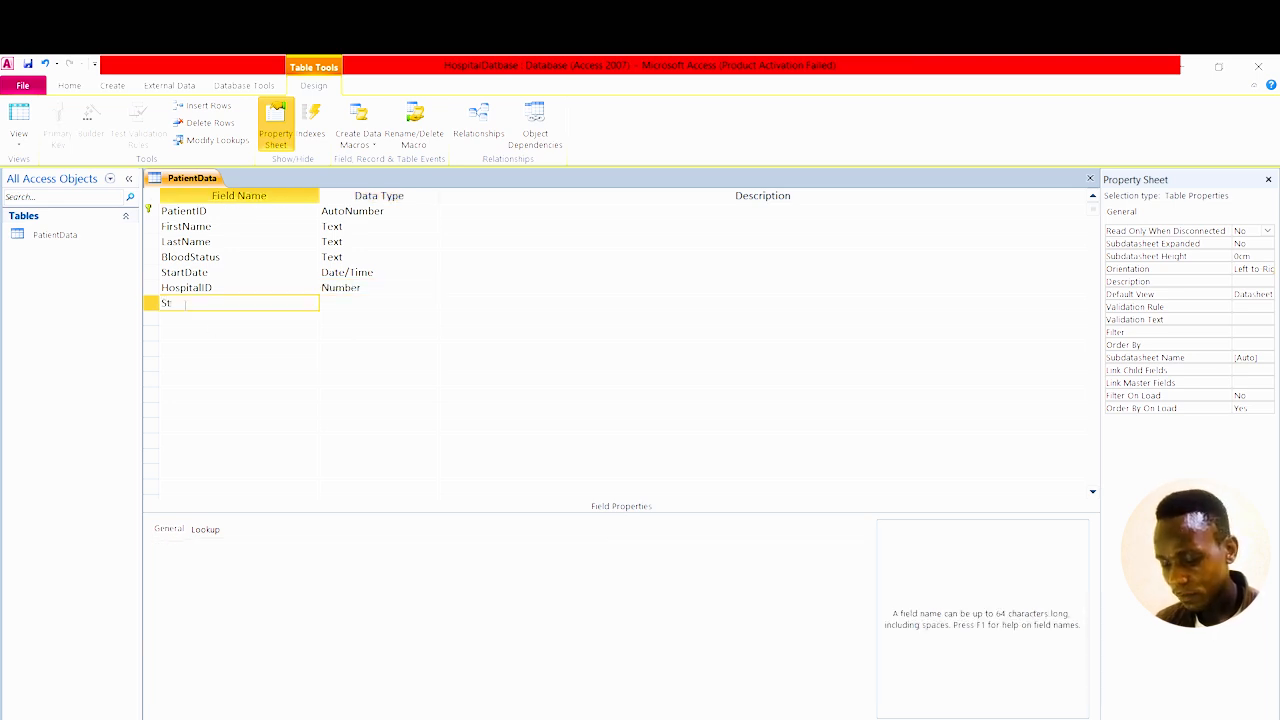
Add Status and CellNumber fields, both left as Text.
text(s)
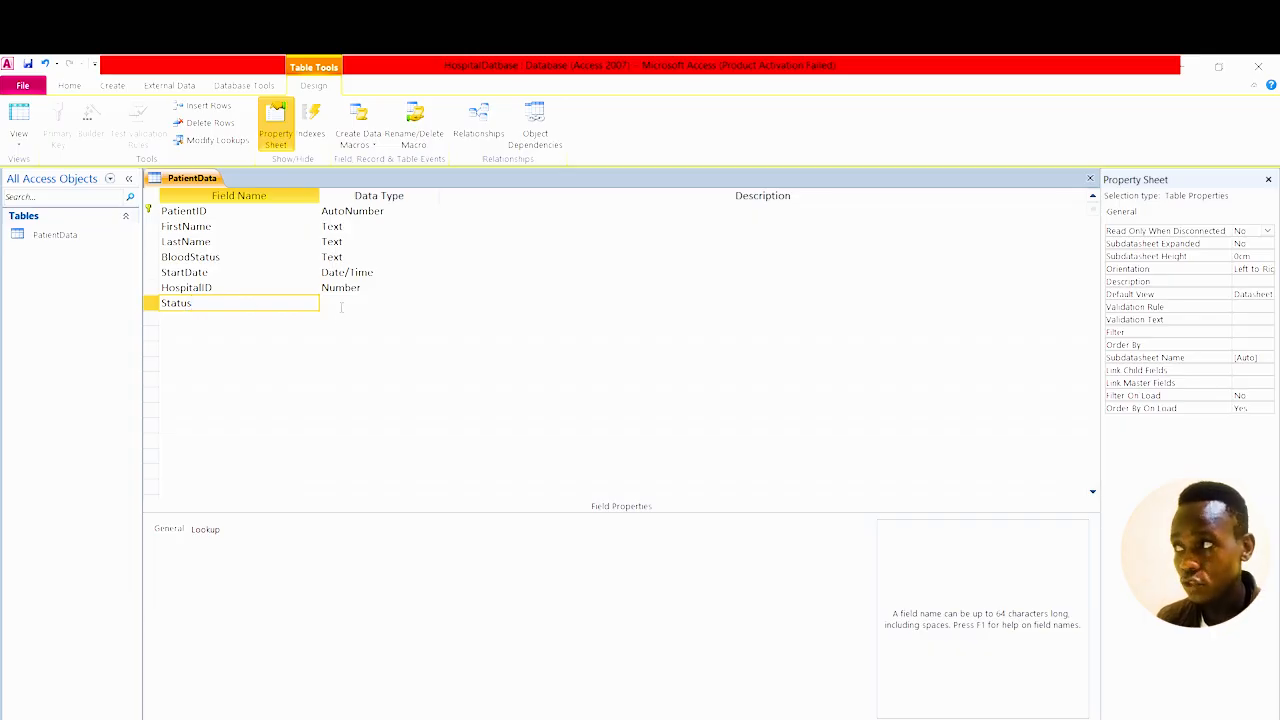
click(341, 306)
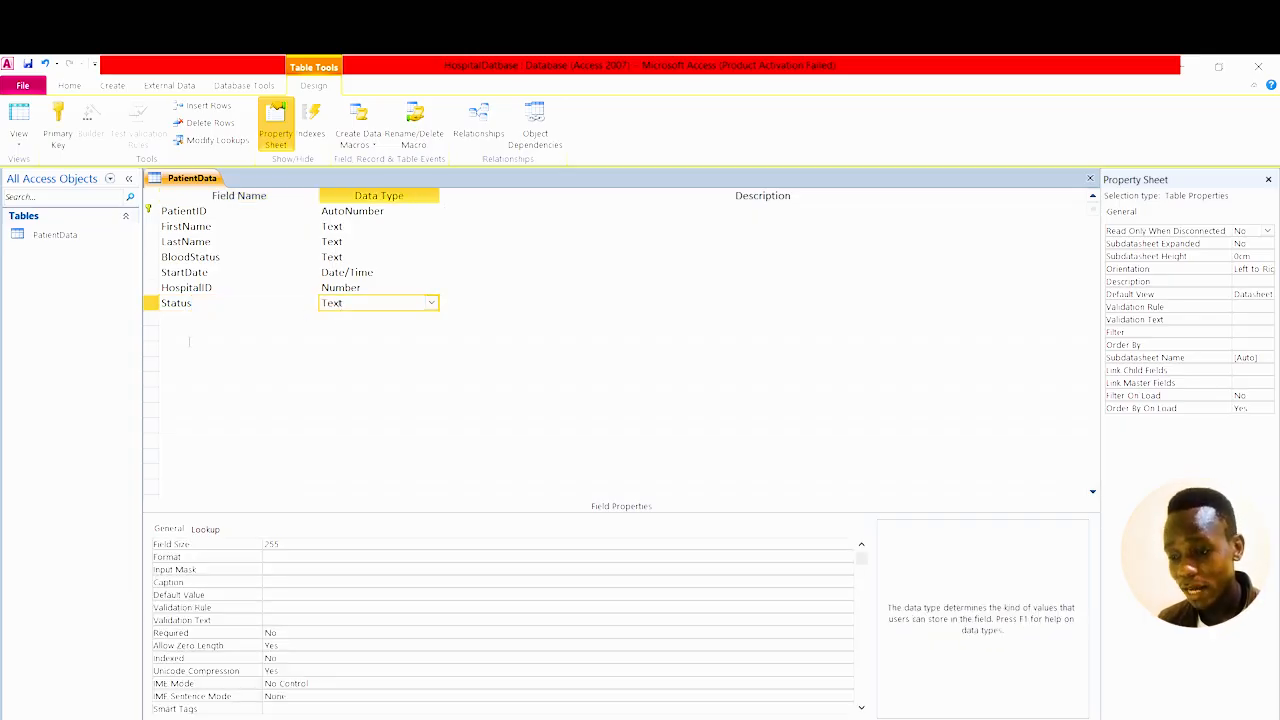
click(180, 320)
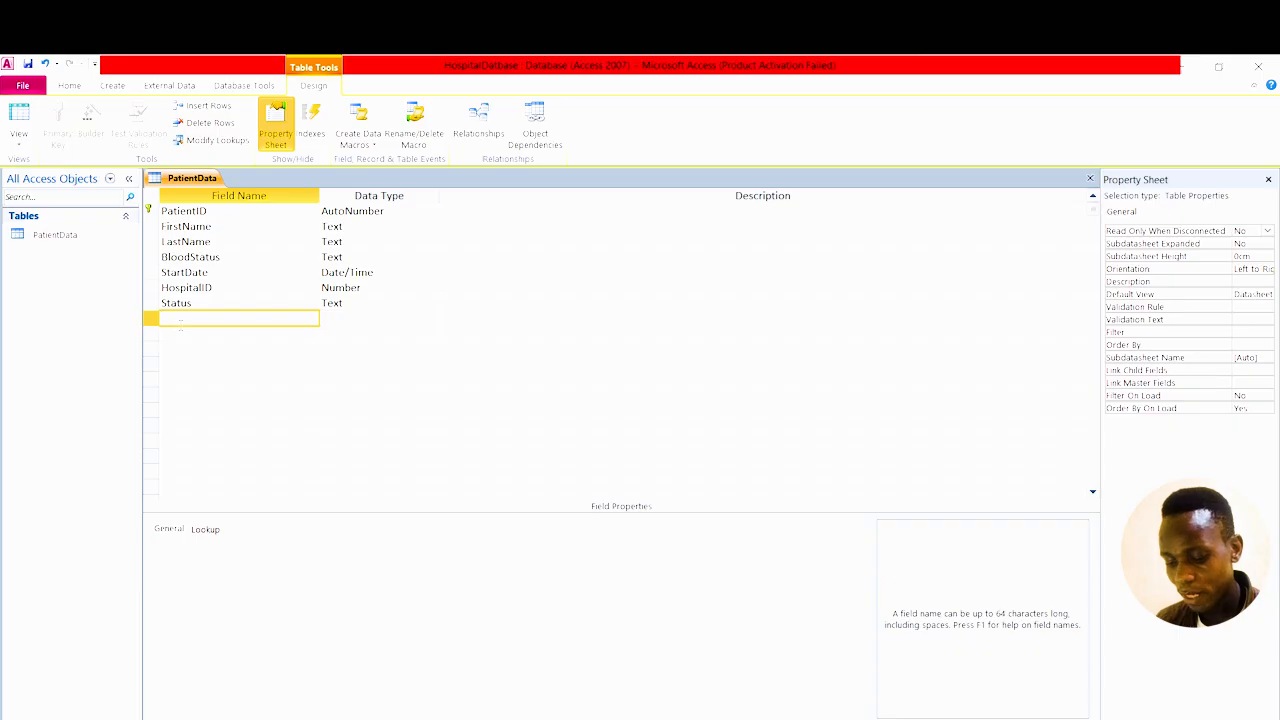
text(CellN)
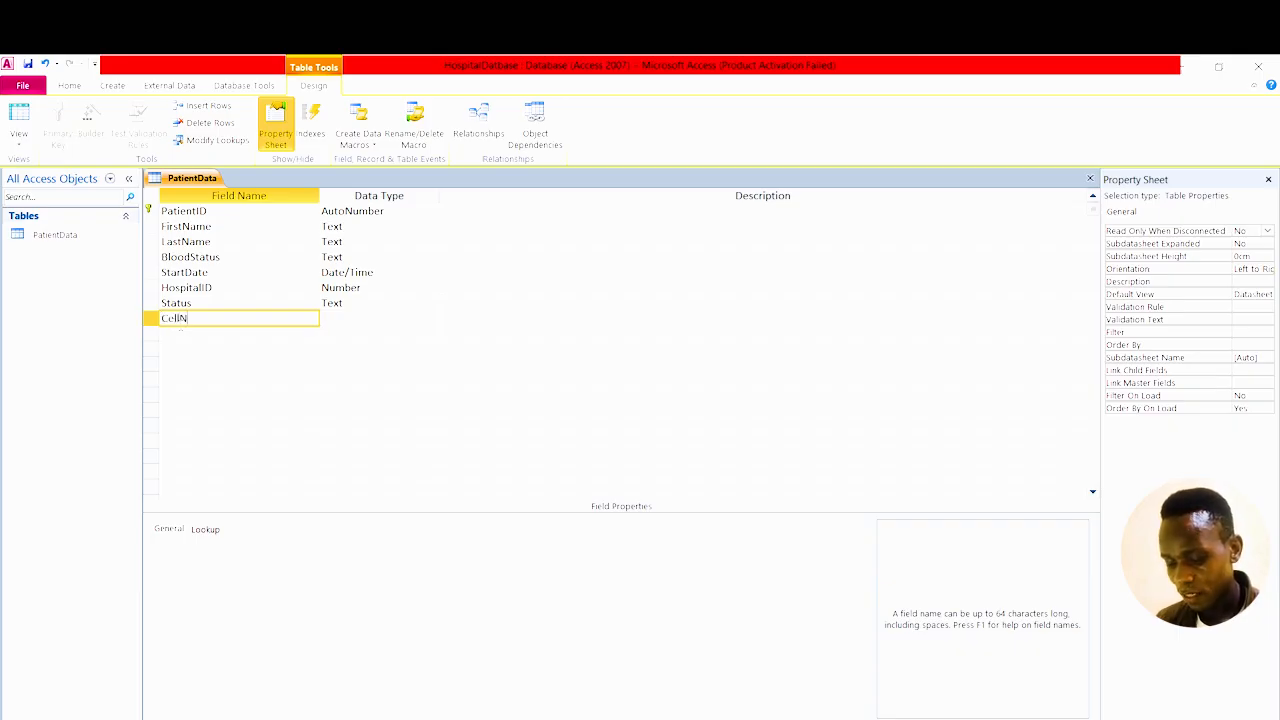
text(umb)
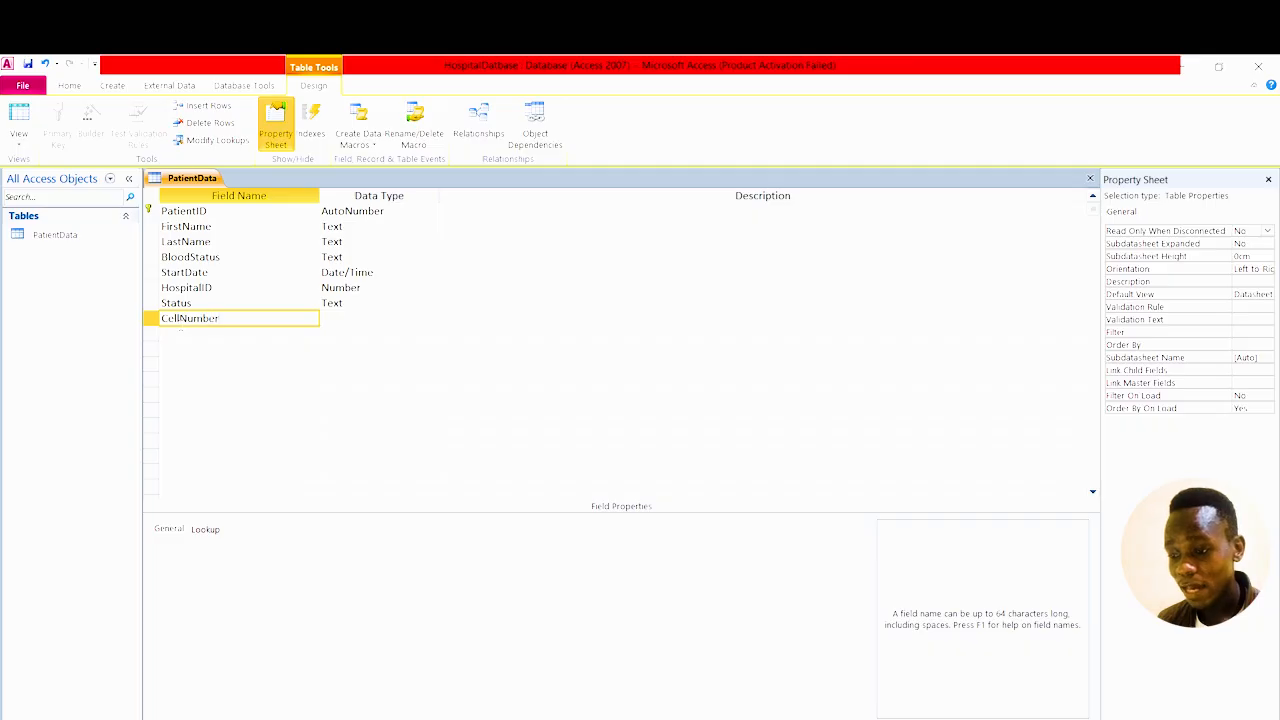
text(er)
click(339, 318)
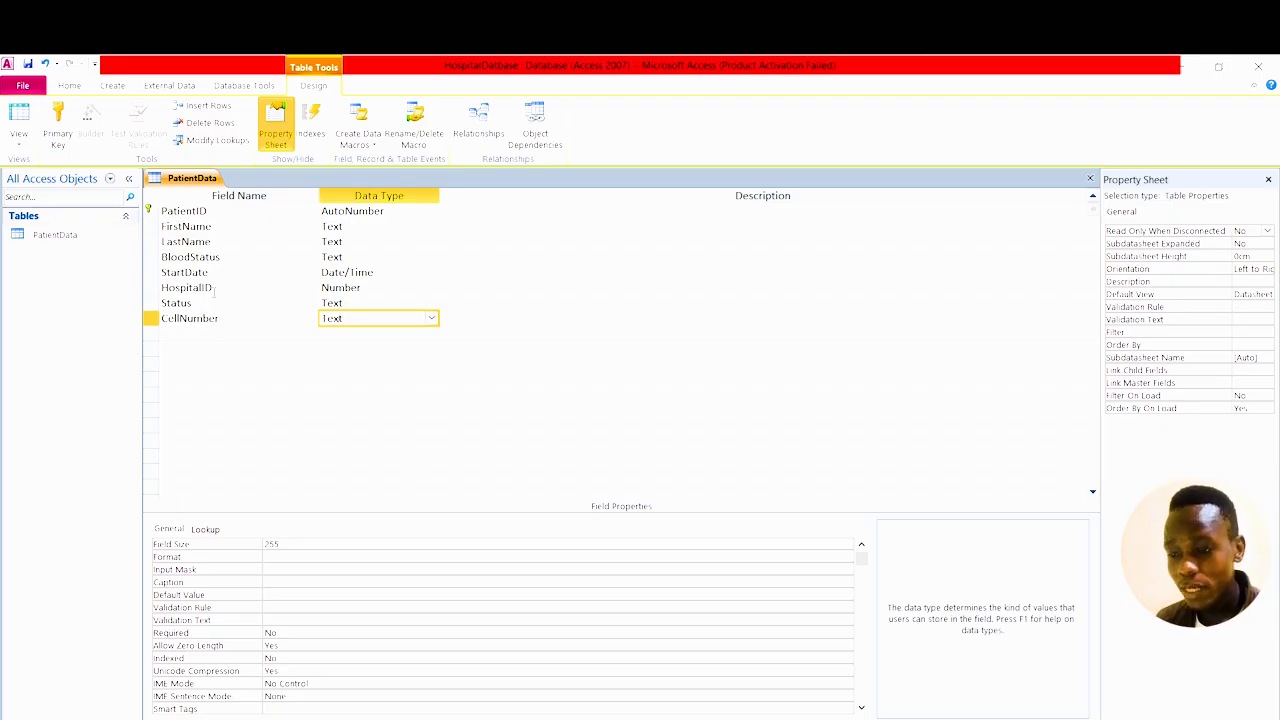
Save the PatientData design and switch it to Datasheet View.
click(19, 143)
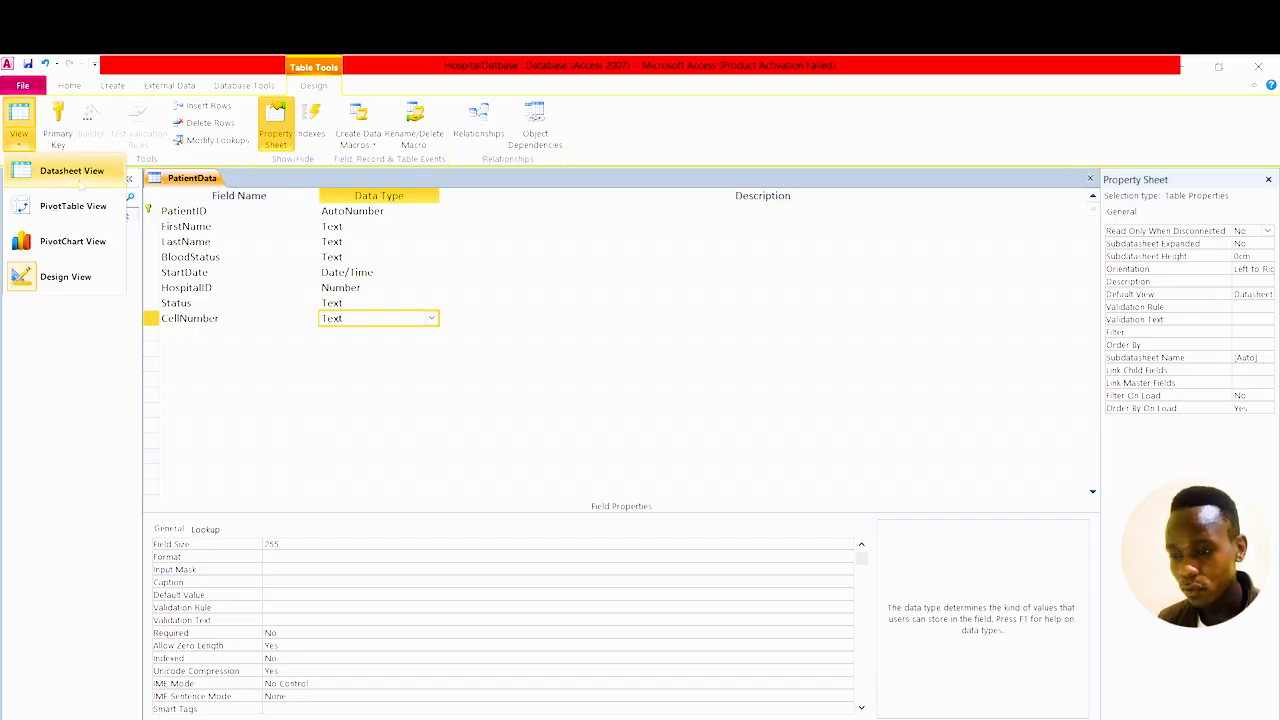
click(82, 176)
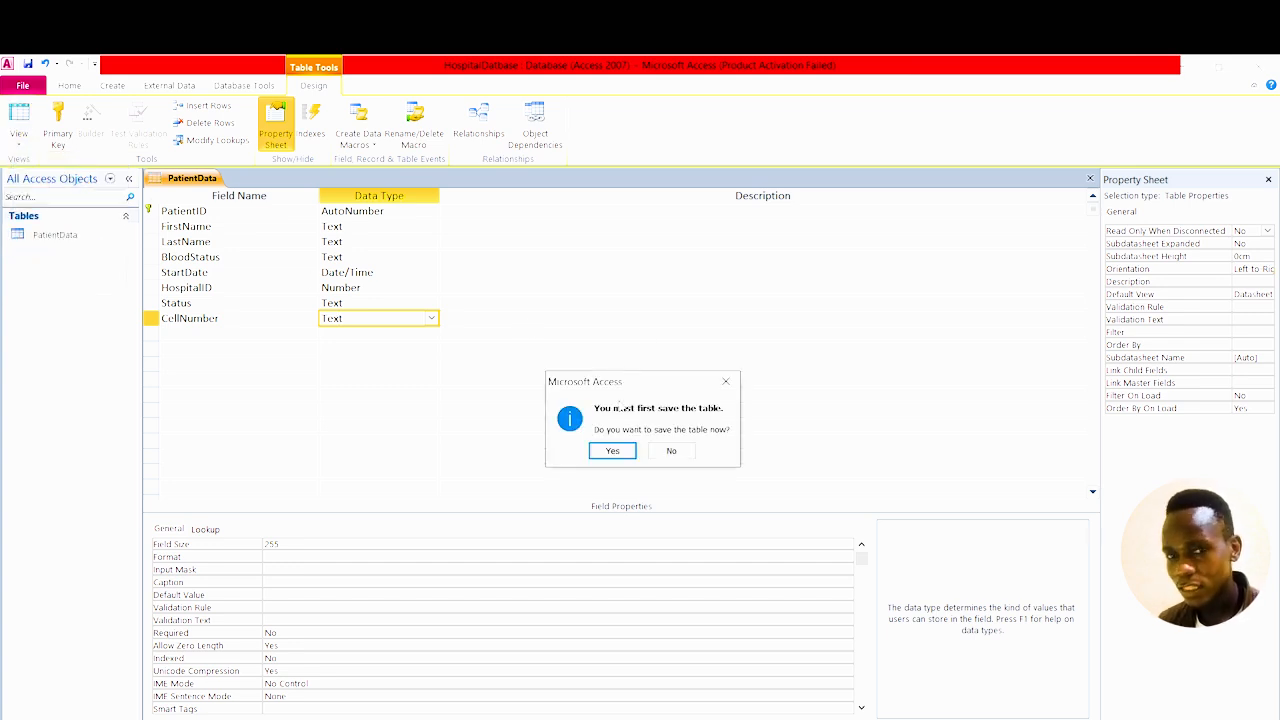
click(613, 451)
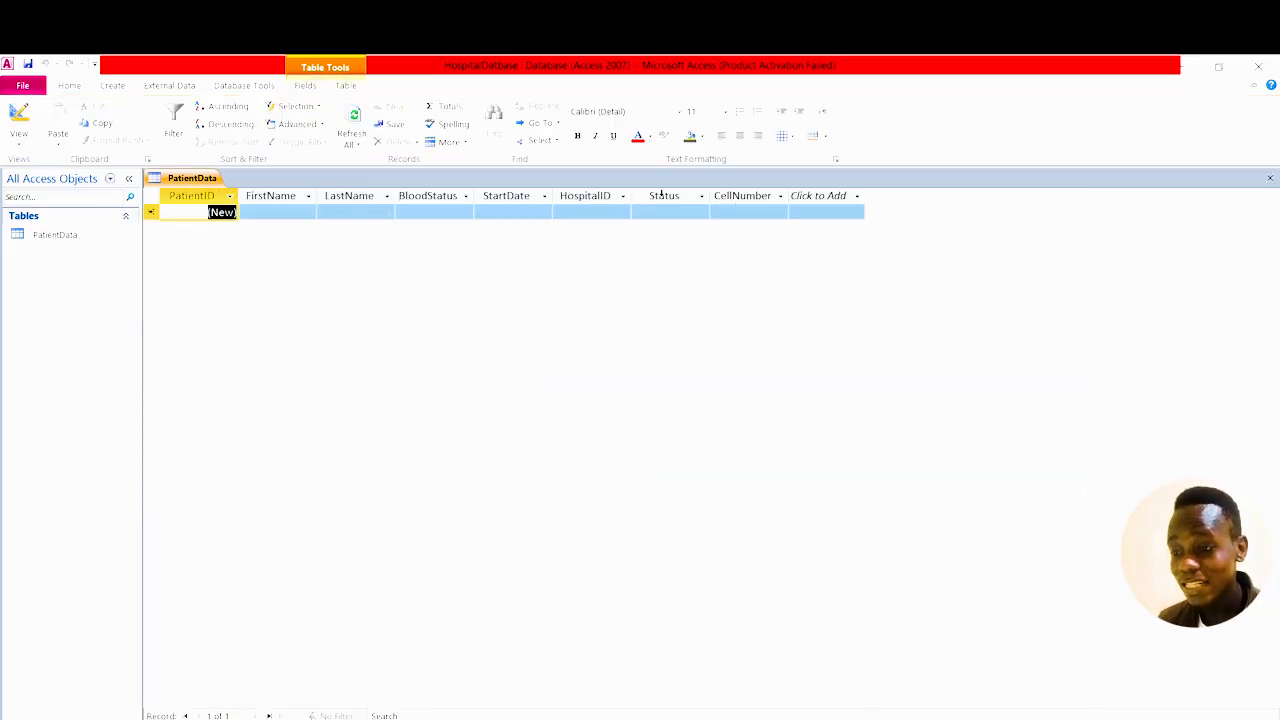
Enter the patient's first and last names and BloodStatus O+ Pure in the first record.
click(268, 213)
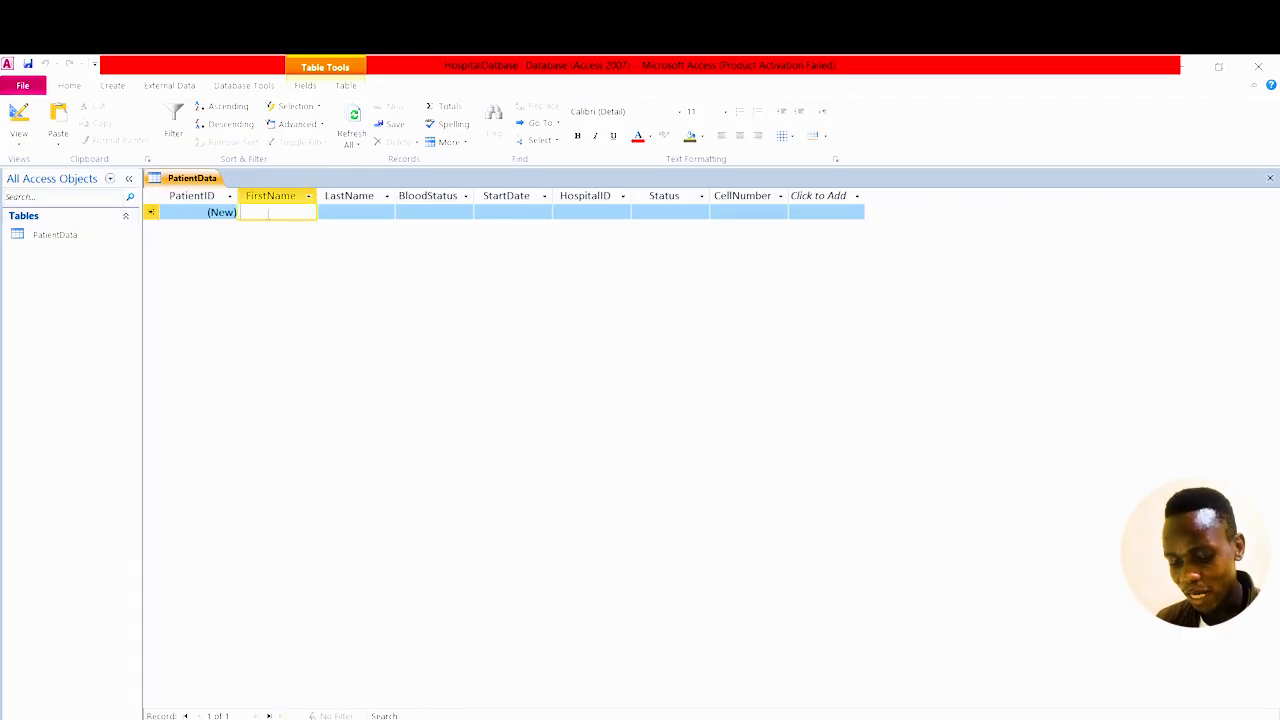
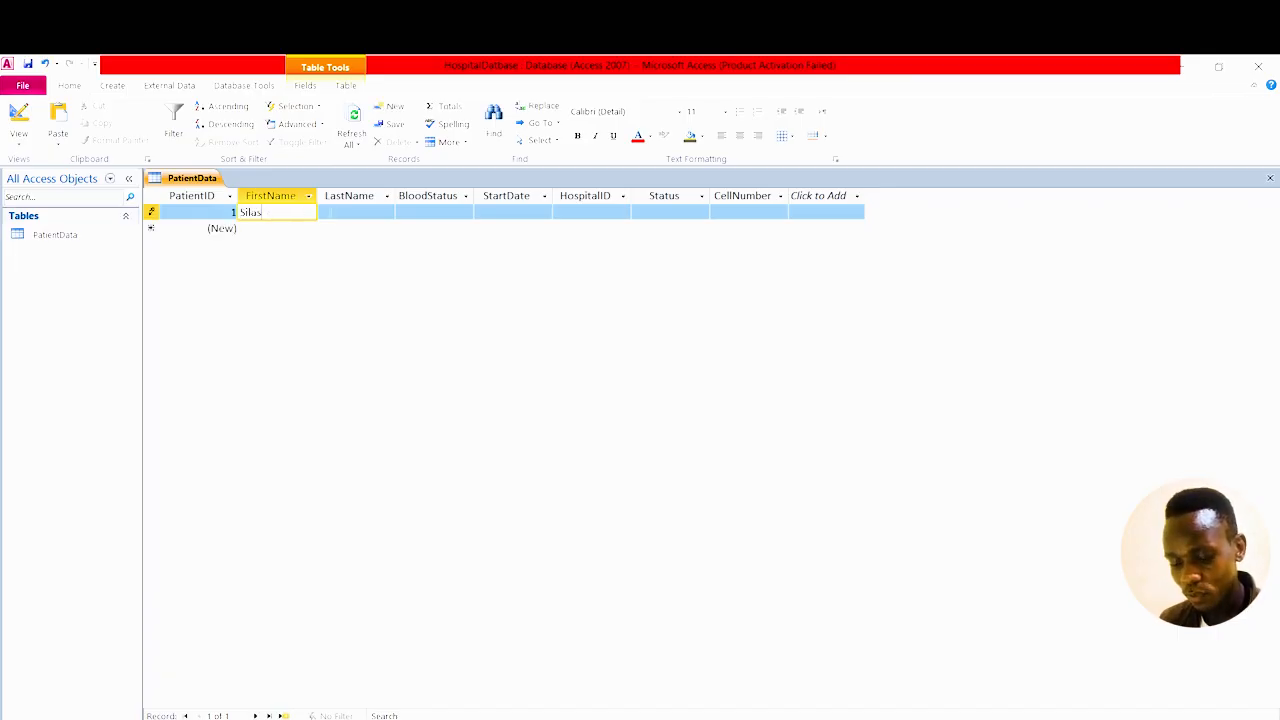
click(338, 212)
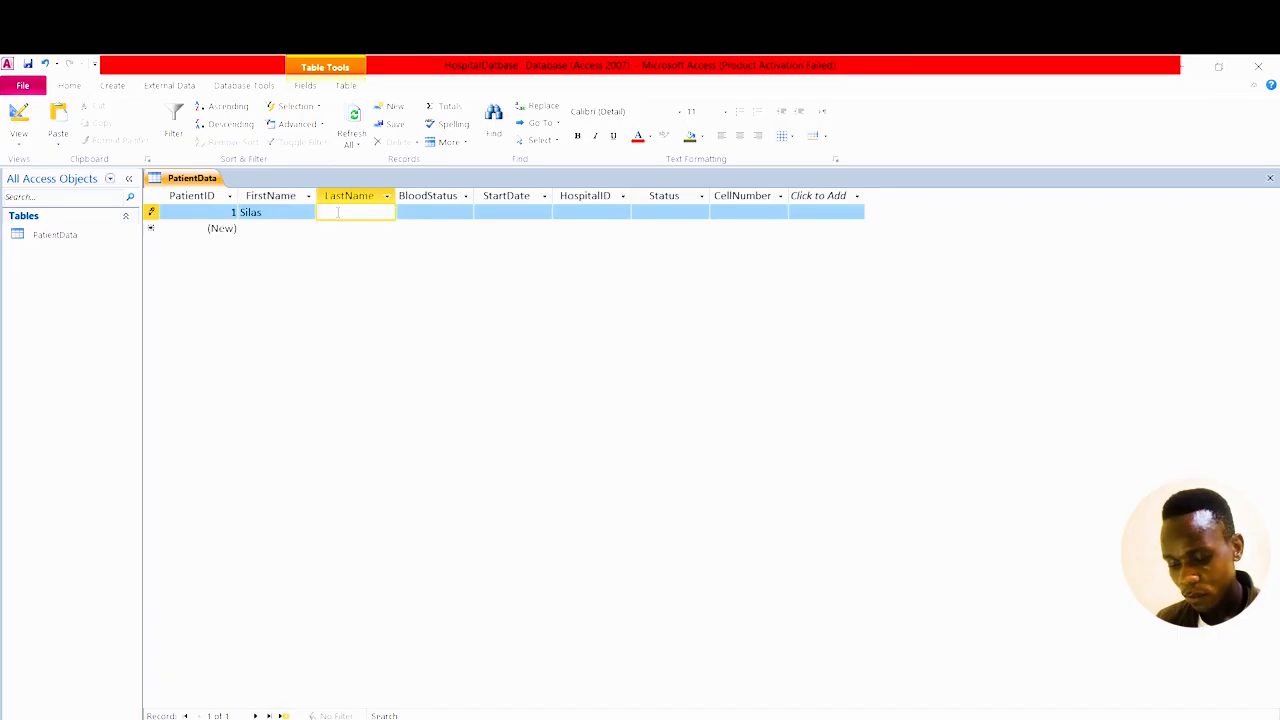
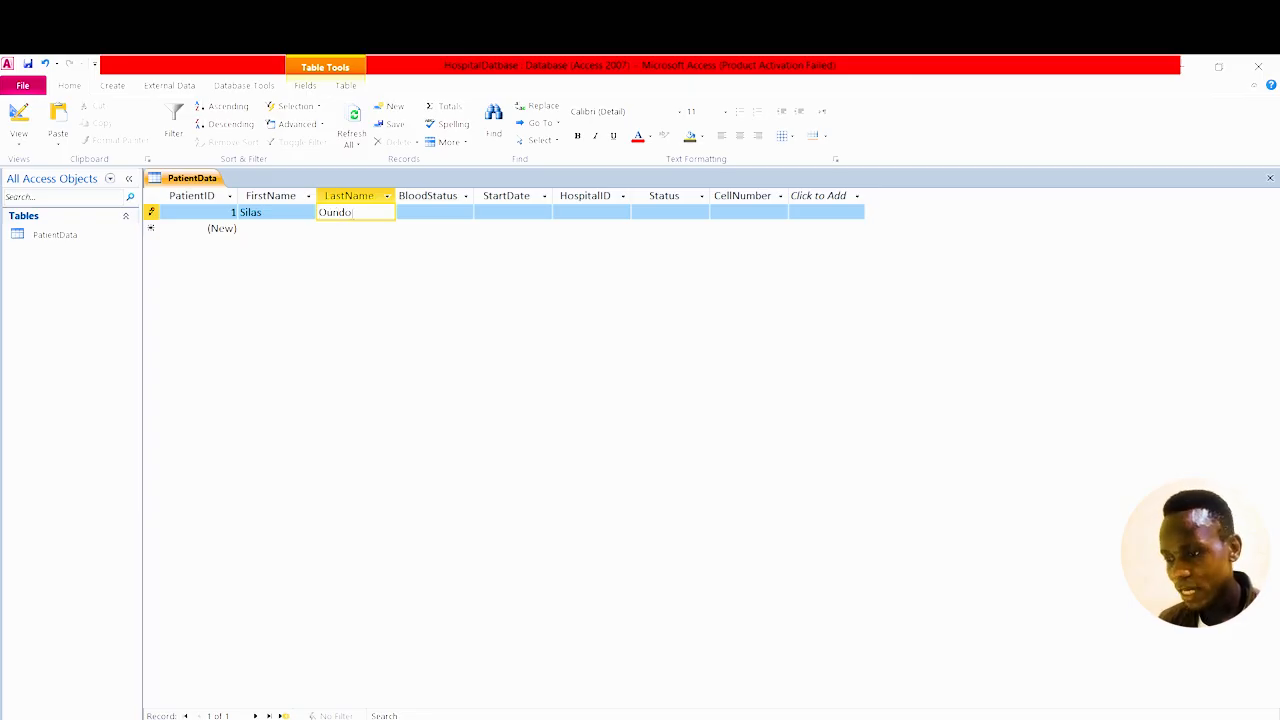
key(Tab)
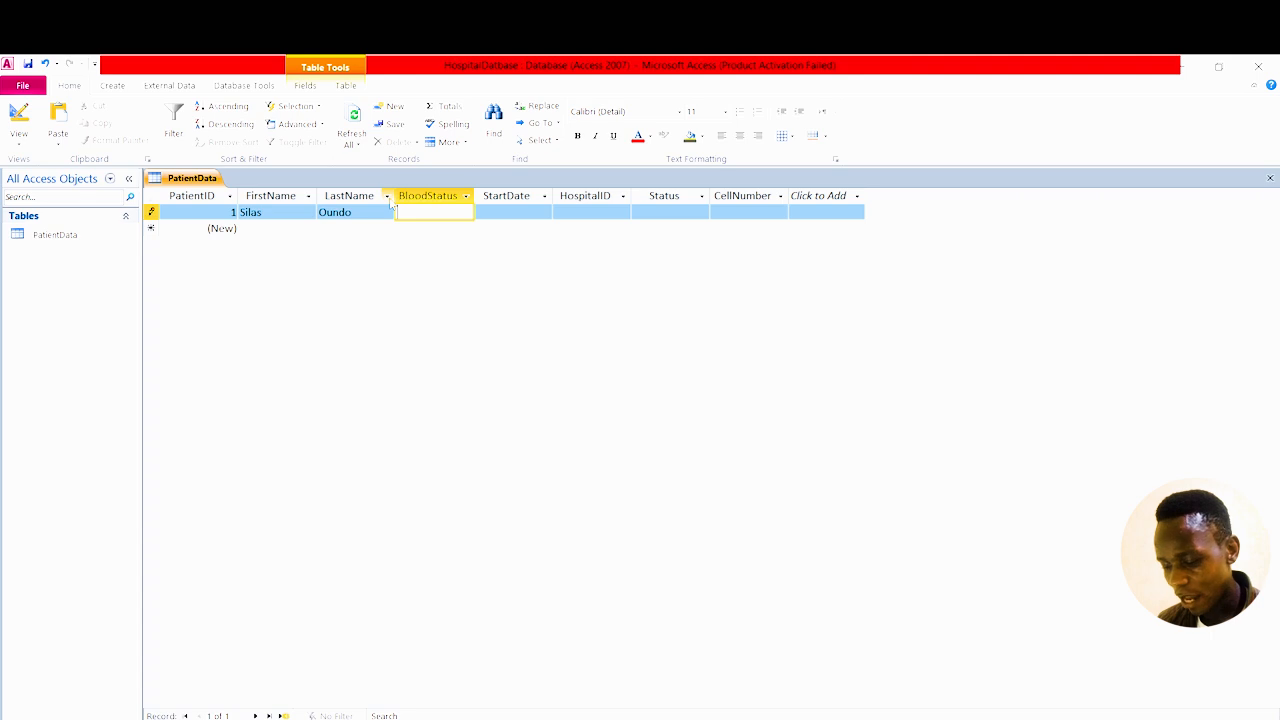
text(O)
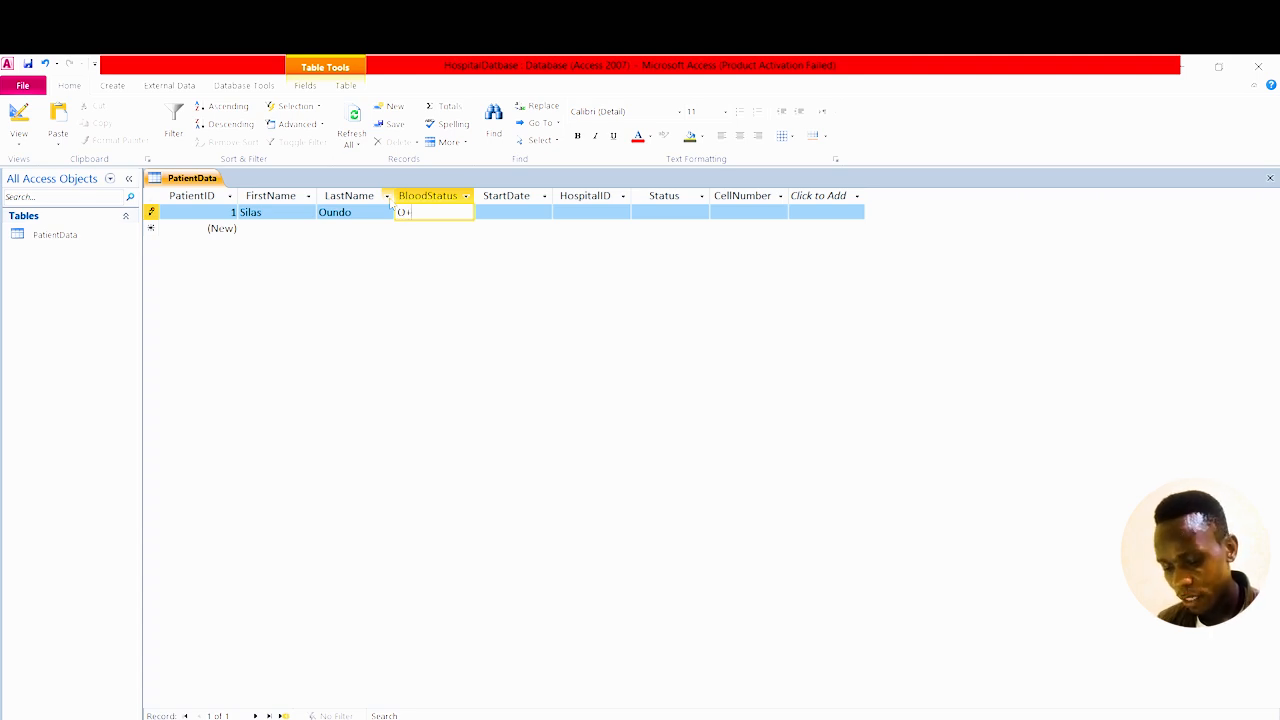
text(+ Pure)
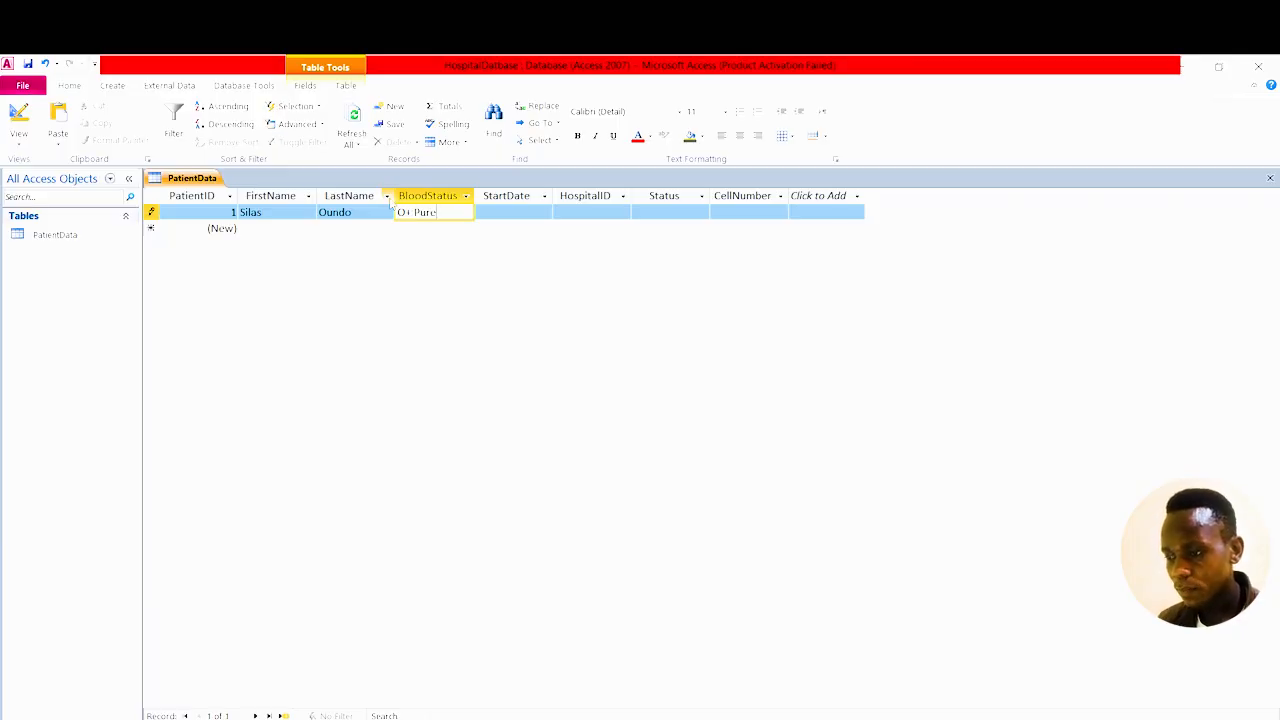
click(497, 206)
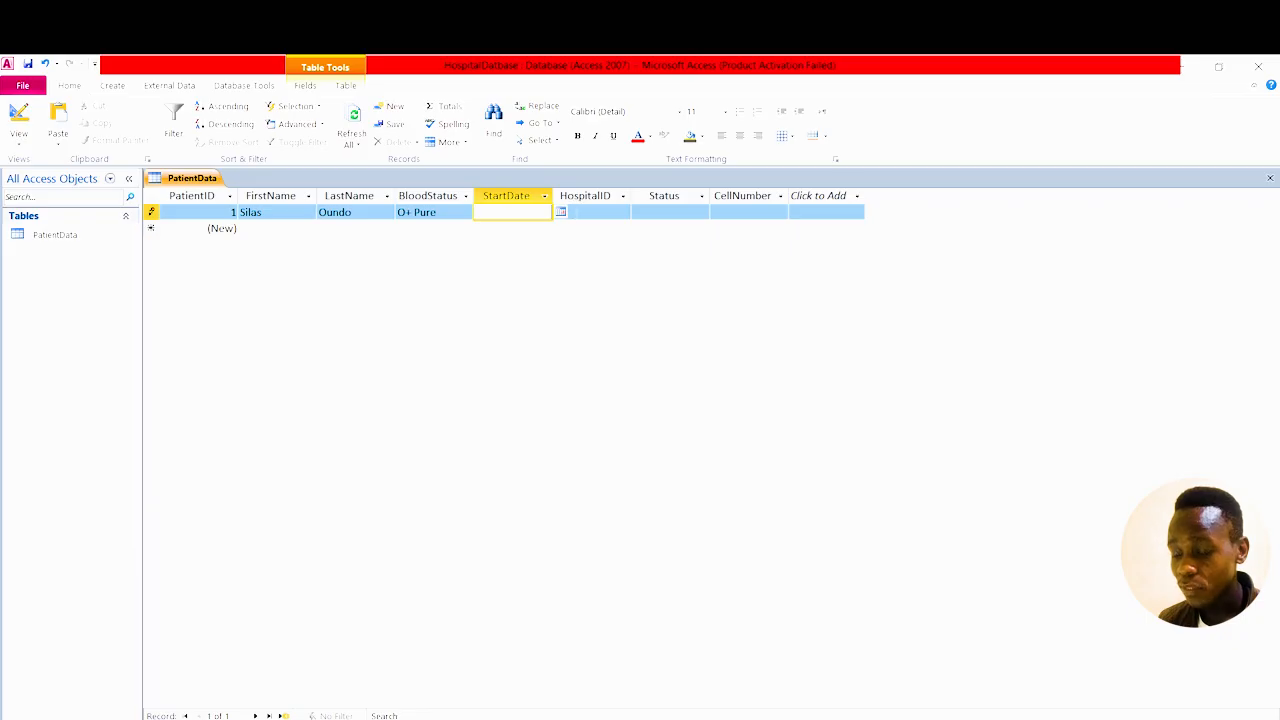
Pick 02/05/2026 as the start date and enter hospital ID 1.
click(561, 212)
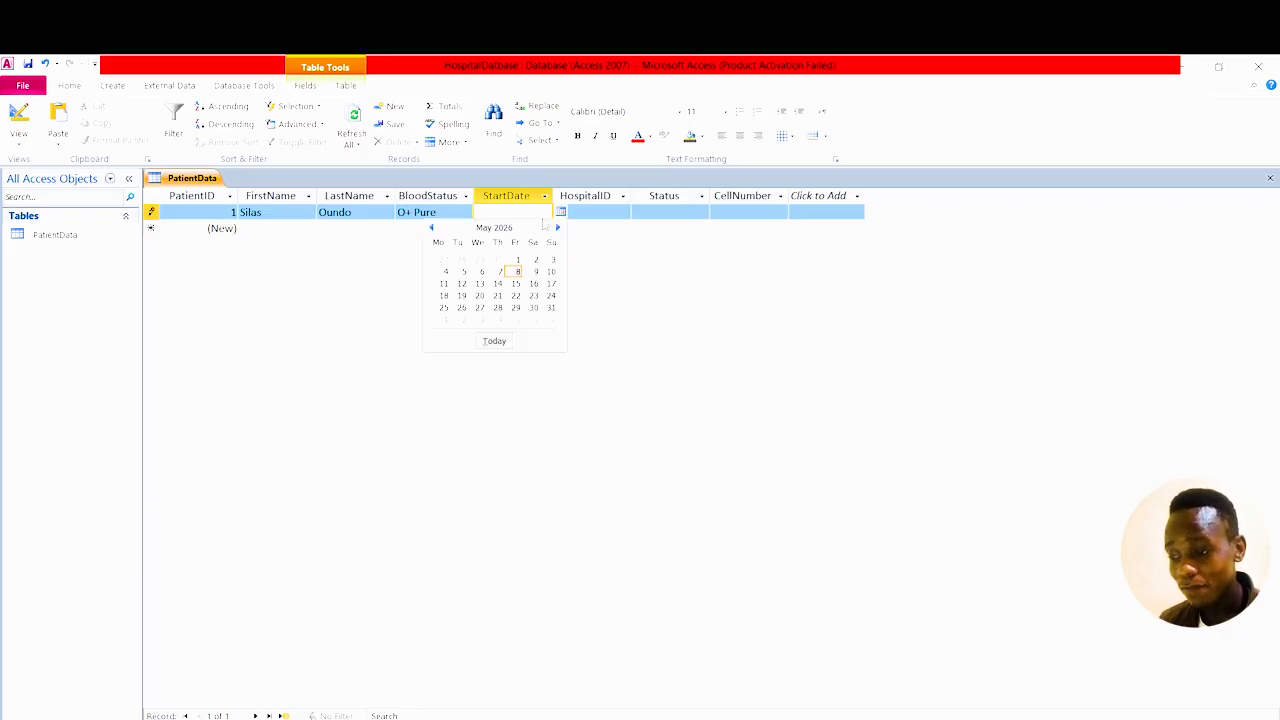
click(536, 259)
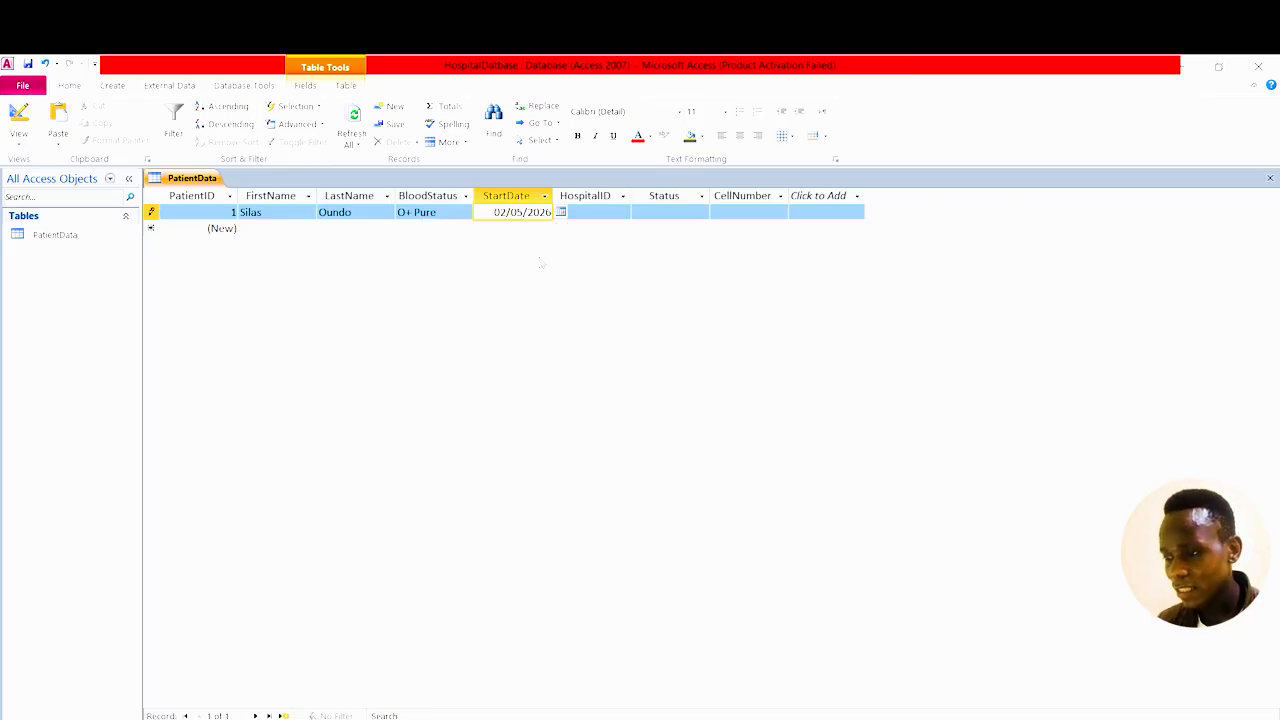
key(Tab)
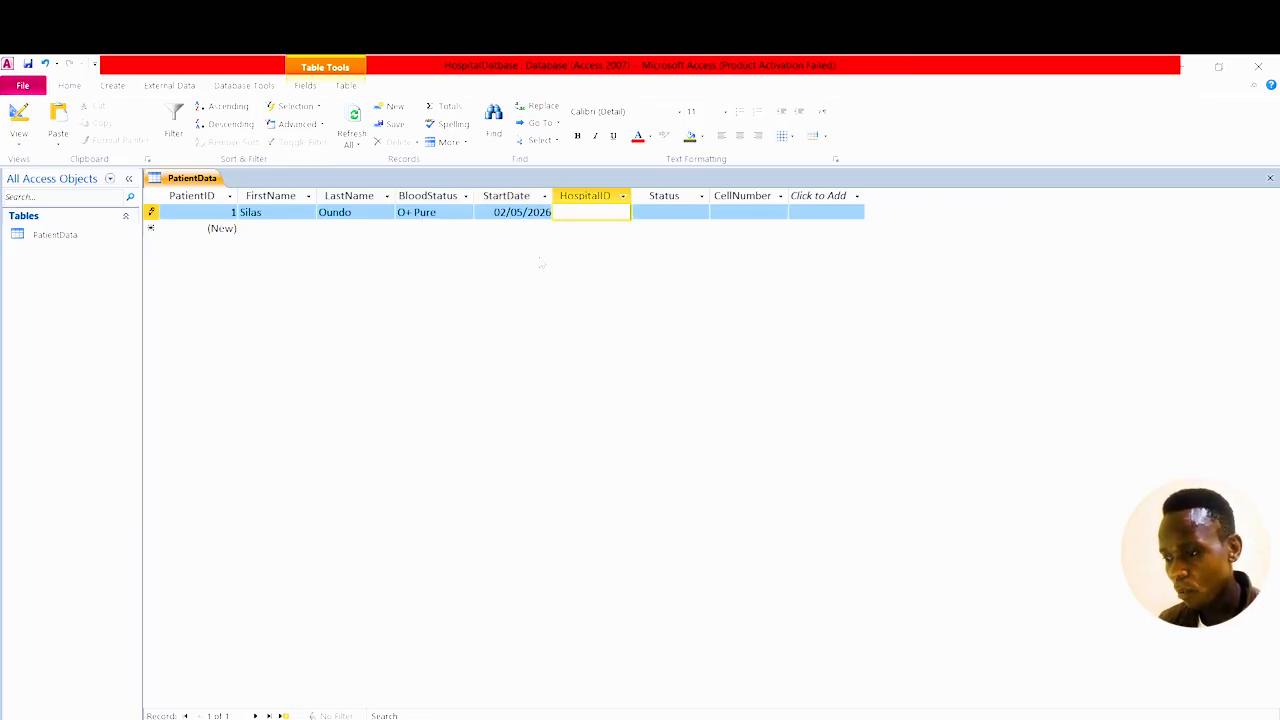
text(1)
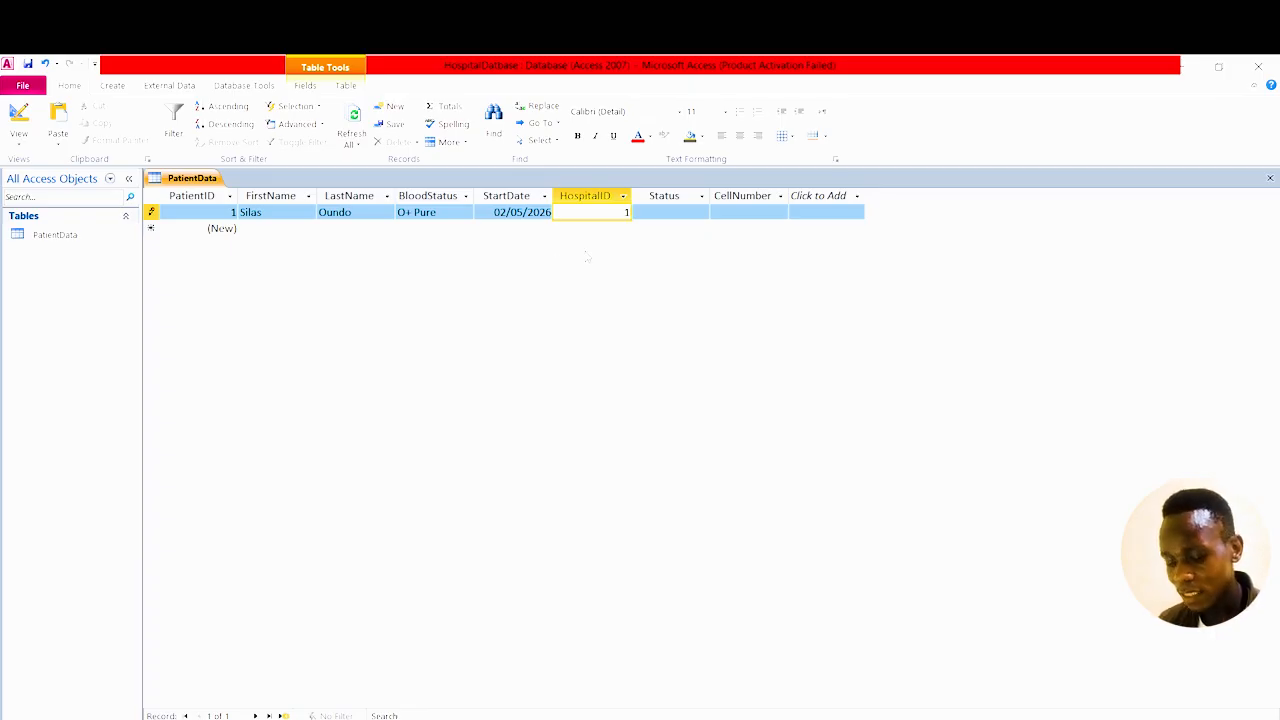
Enter status PT and the patient's cell number, then save the record.
key(Tab)
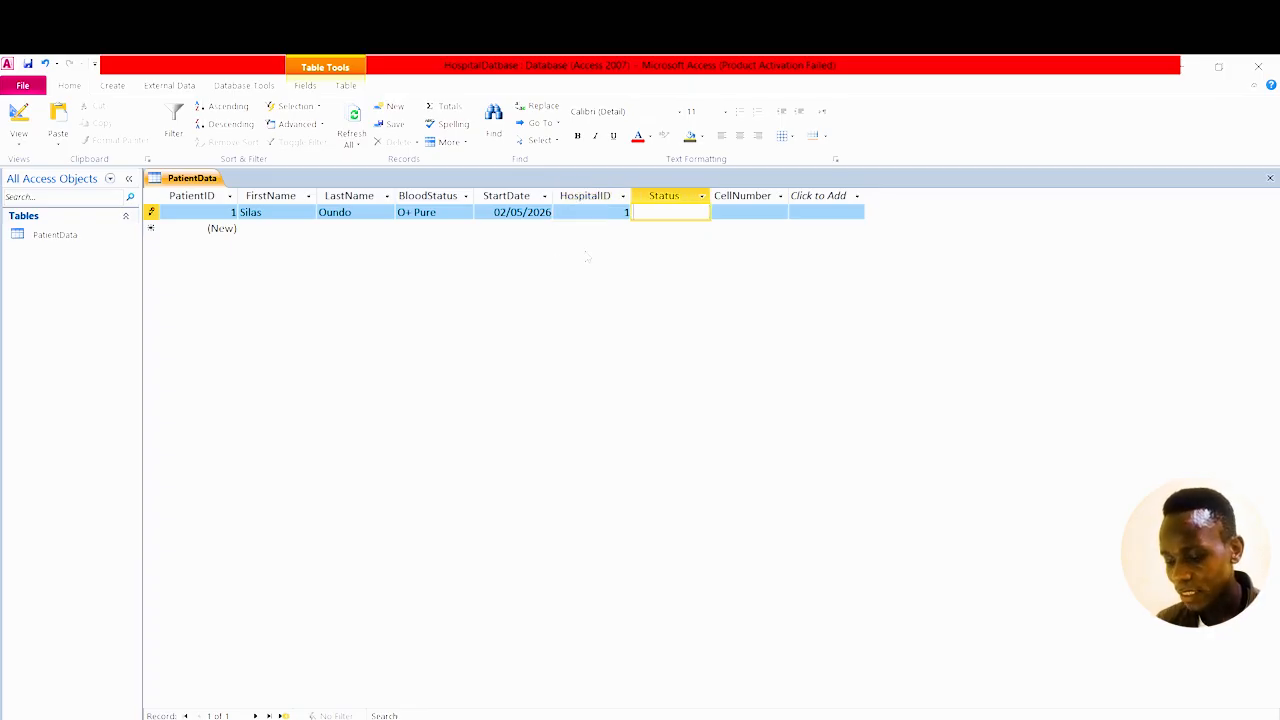
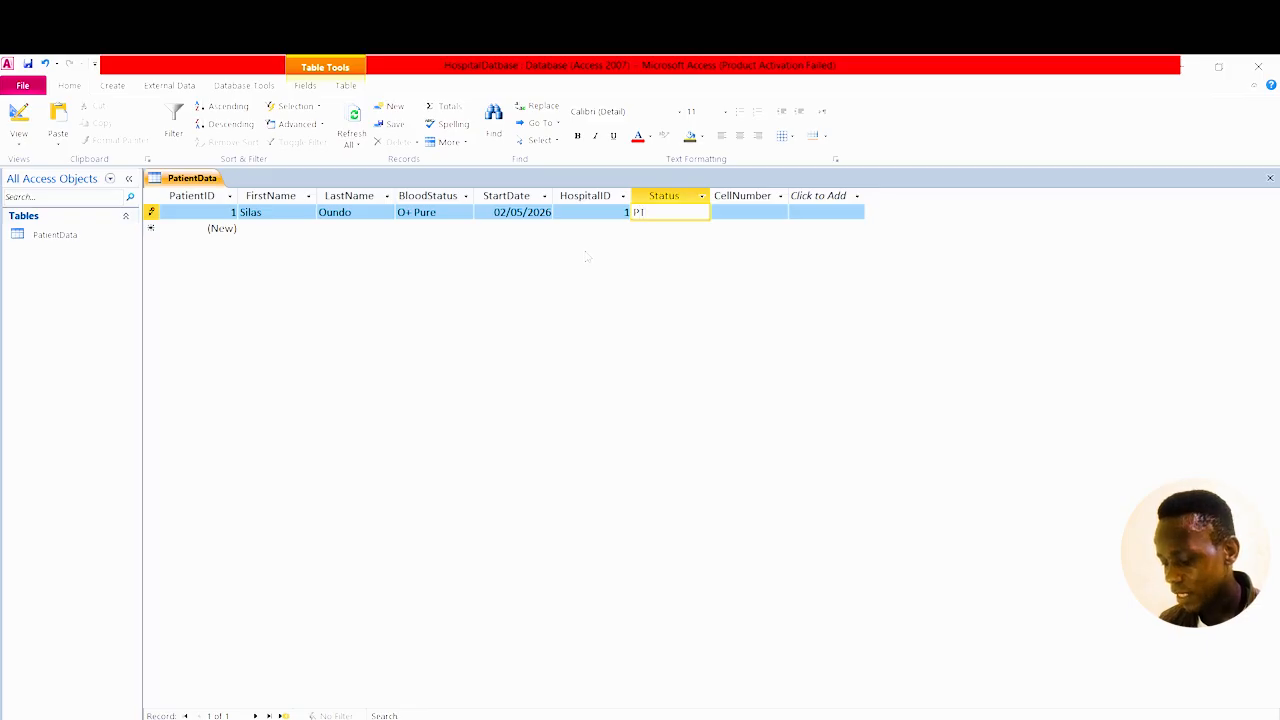
key(Tab)
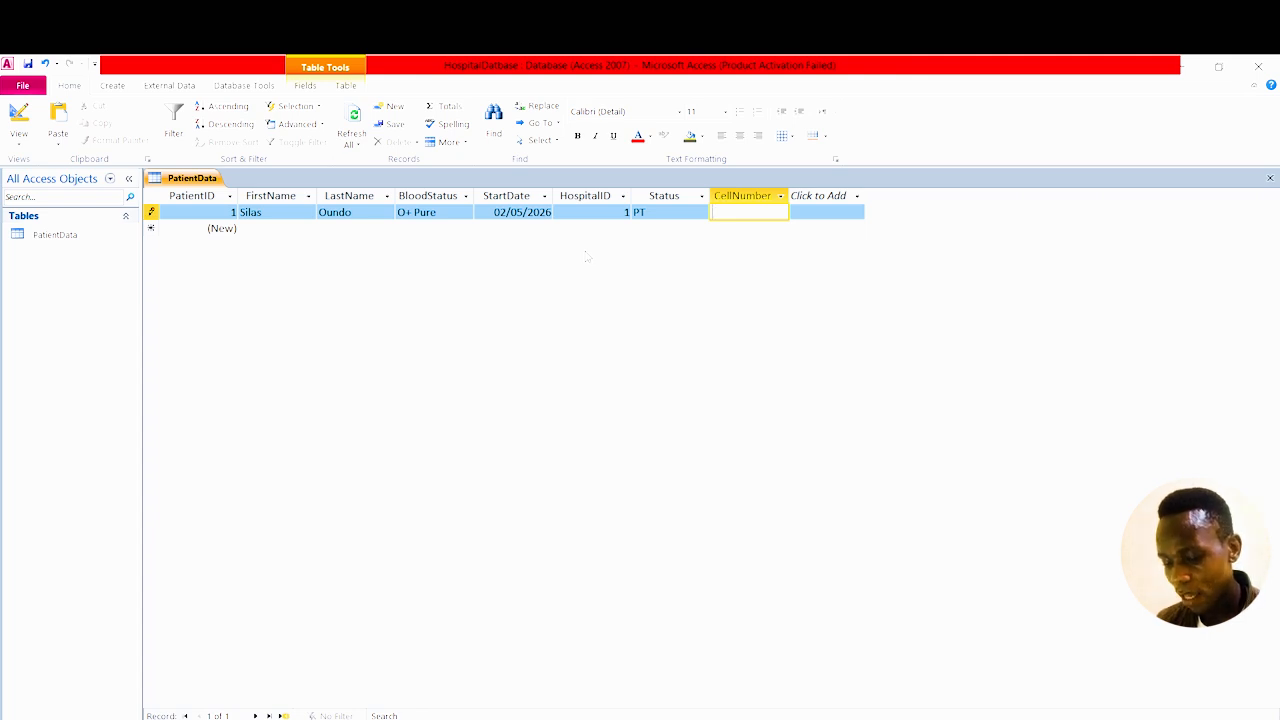
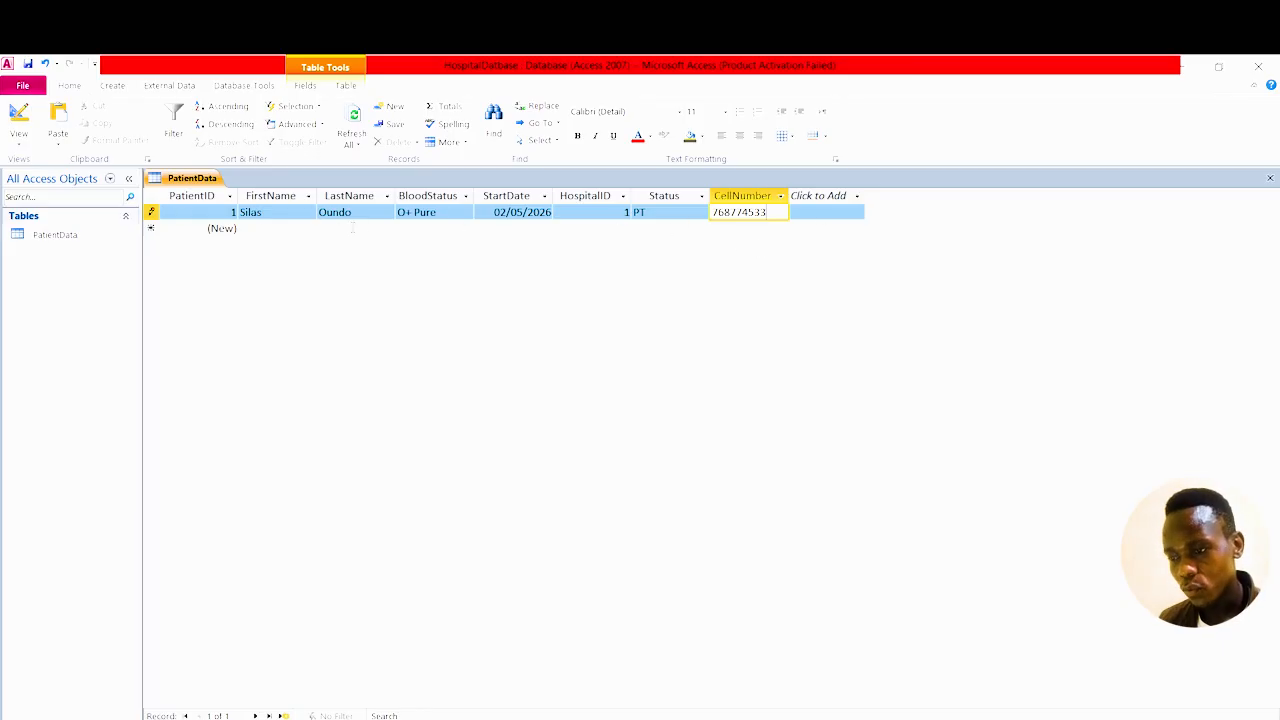
click(259, 229)
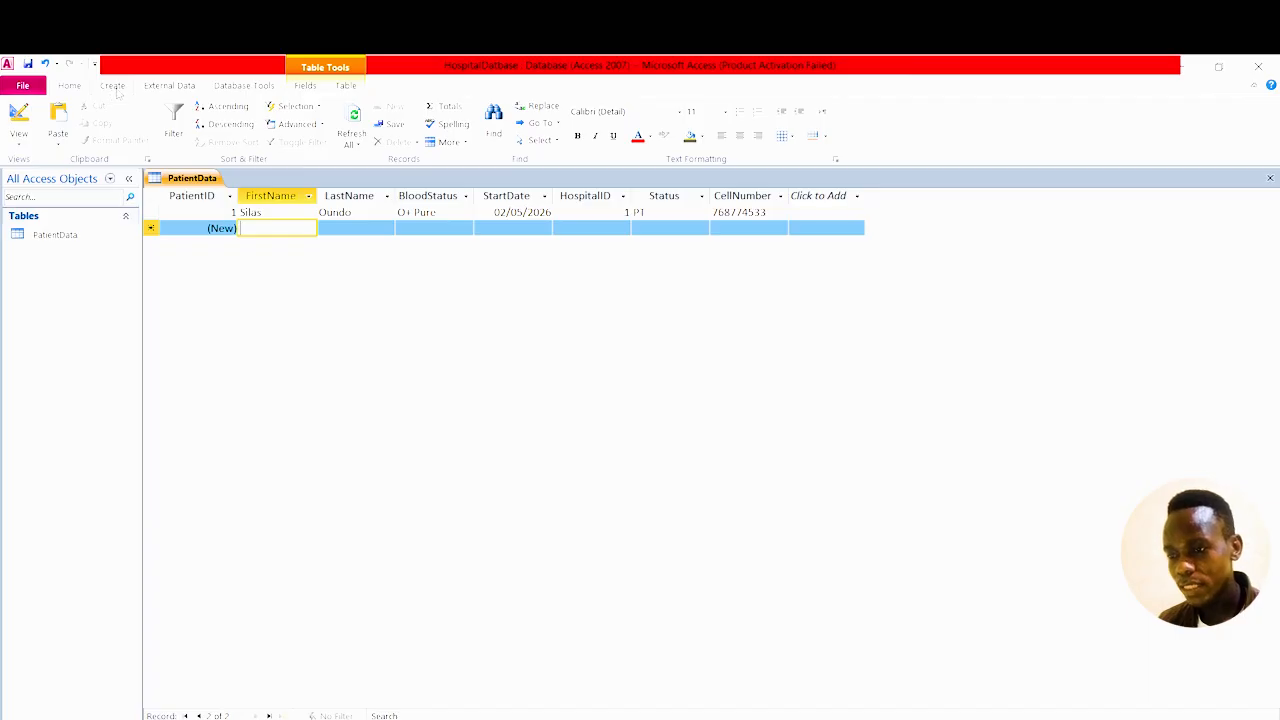
Show the Create and External Data ribbon options and select PatientData in the navigation pane.
click(113, 86)
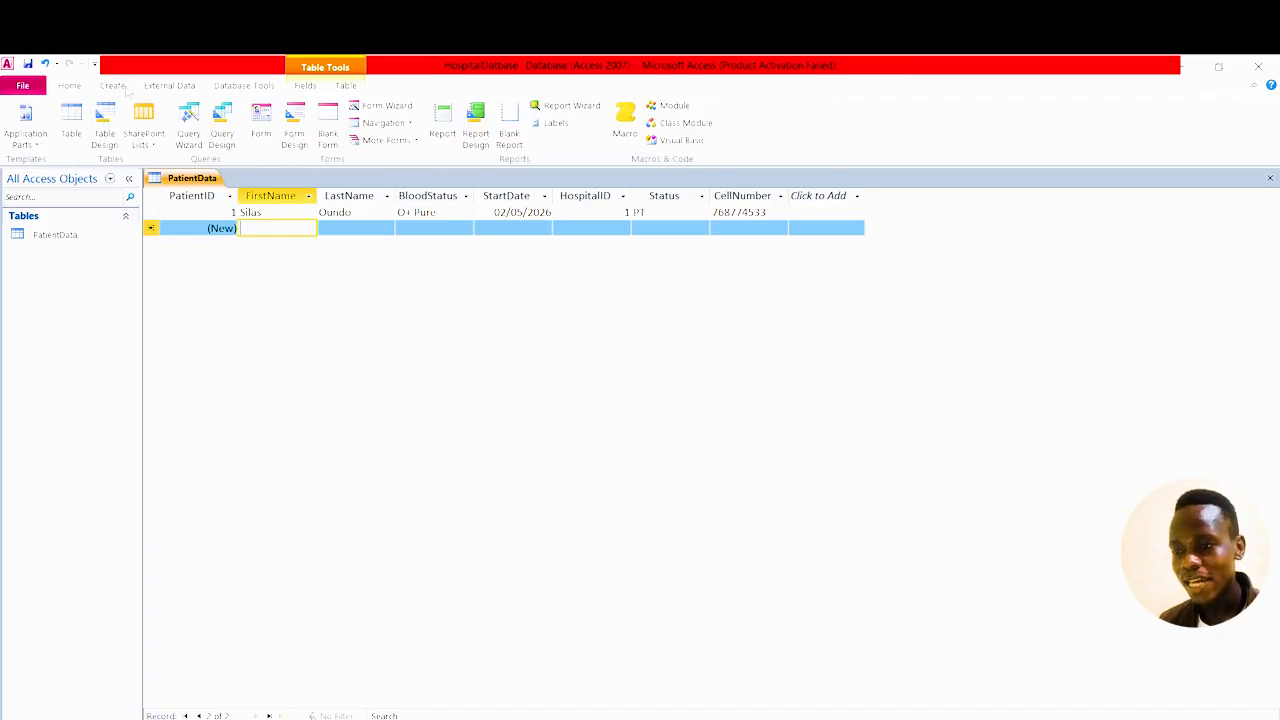
click(169, 87)
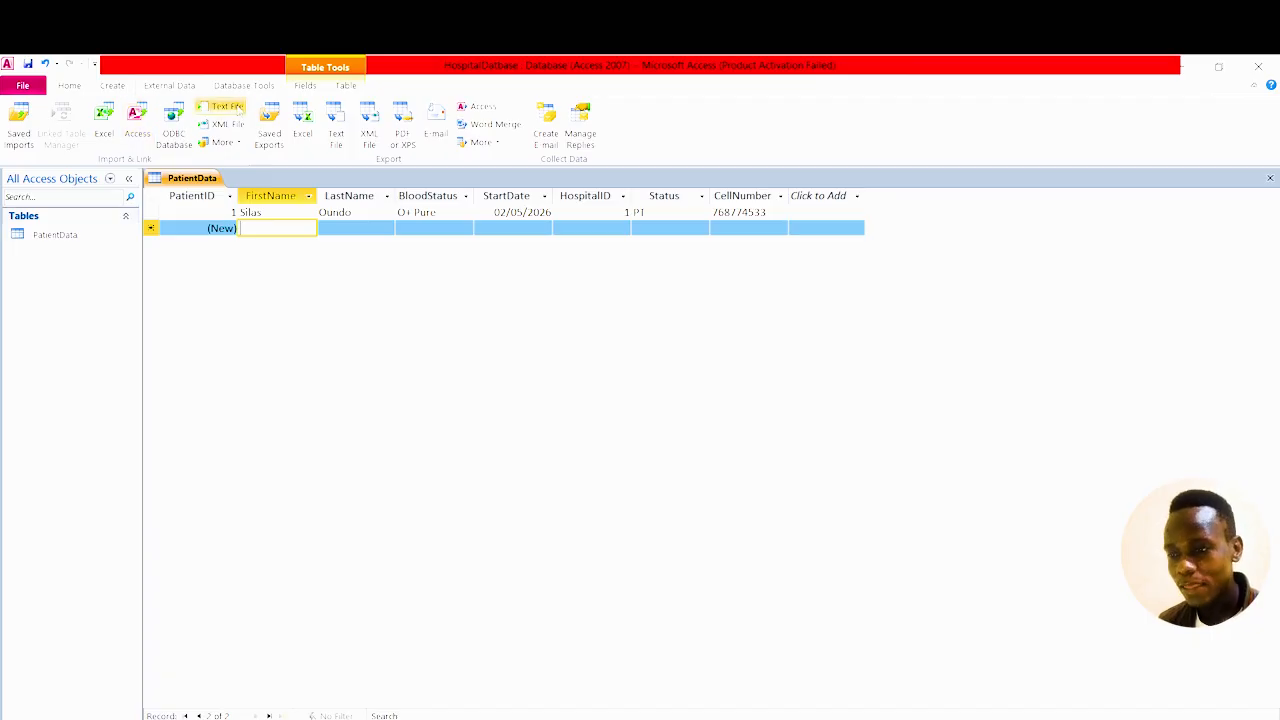
key(Tab)
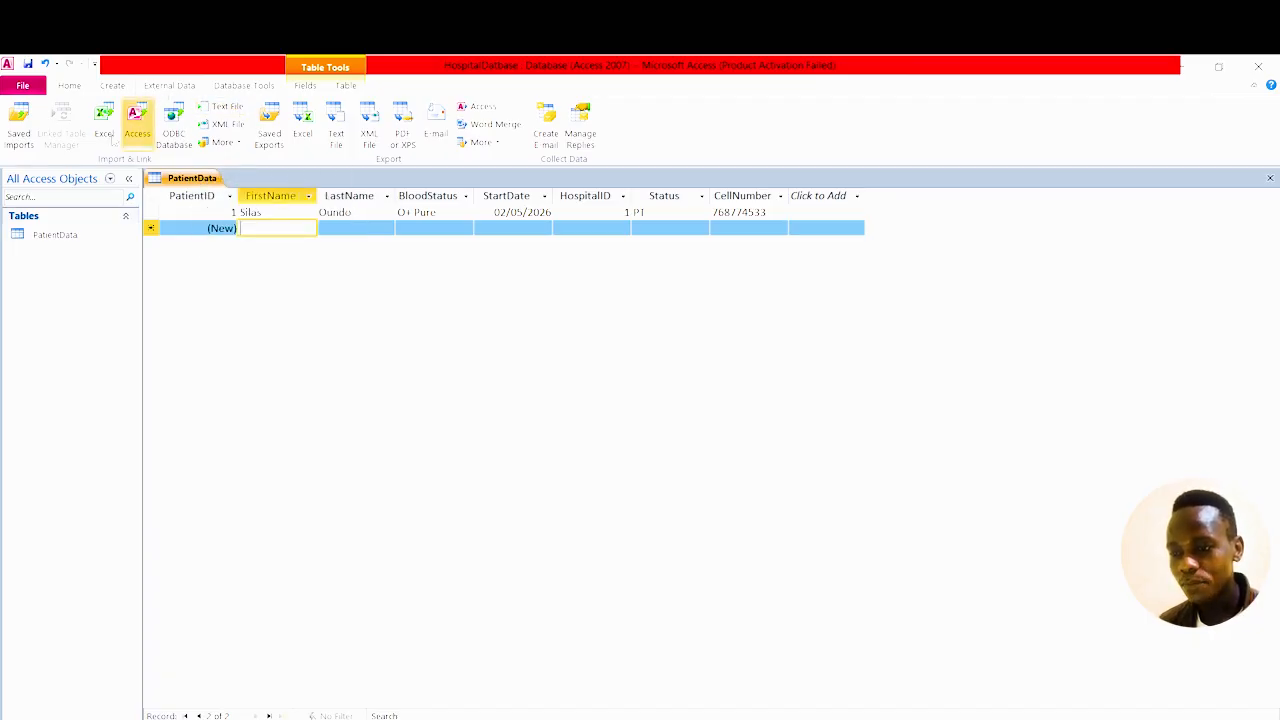
click(86, 240)
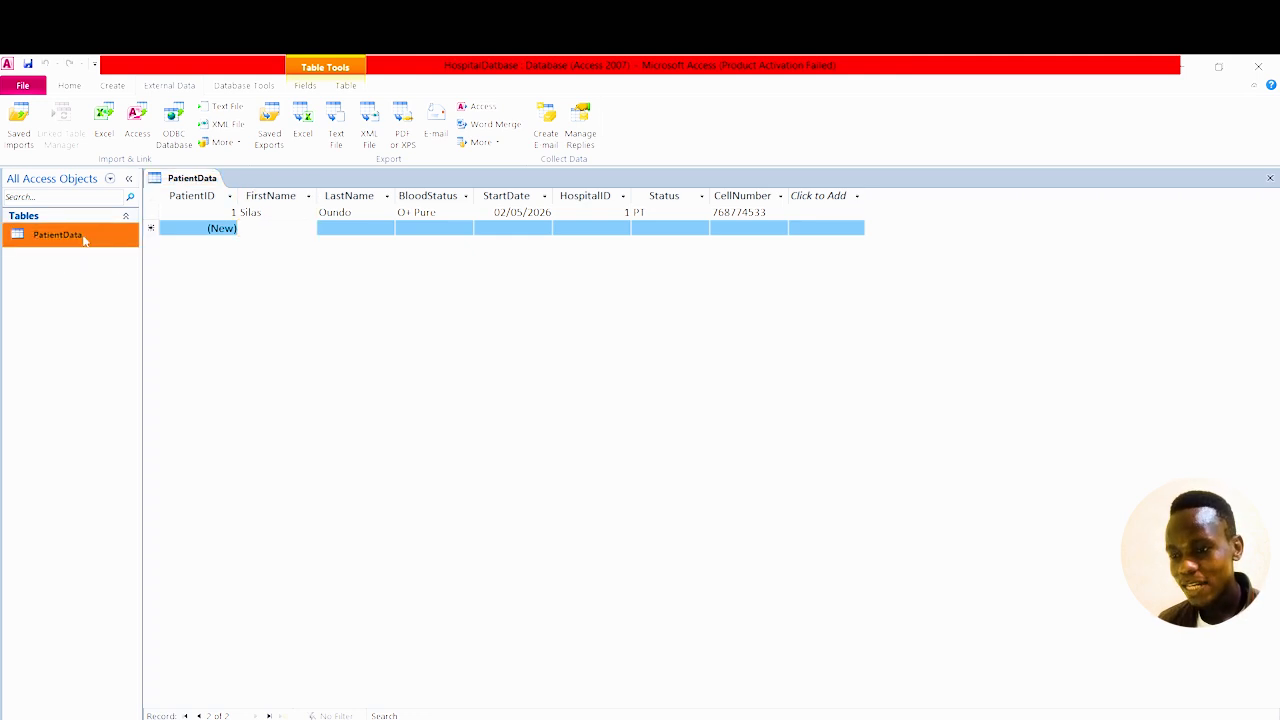
Start an Excel import of the ANTON folder's HARD ONE workbook, appending to PatientData.
right_click(85, 240)
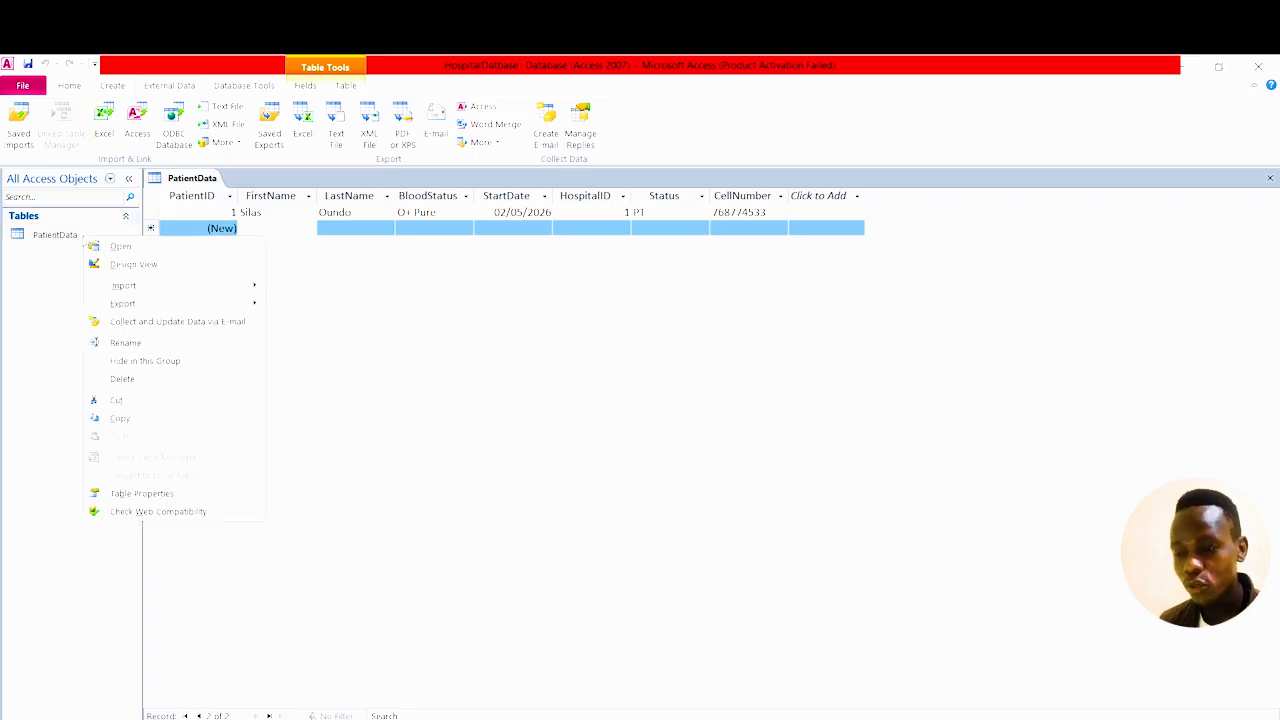
mouse_move(131, 286)
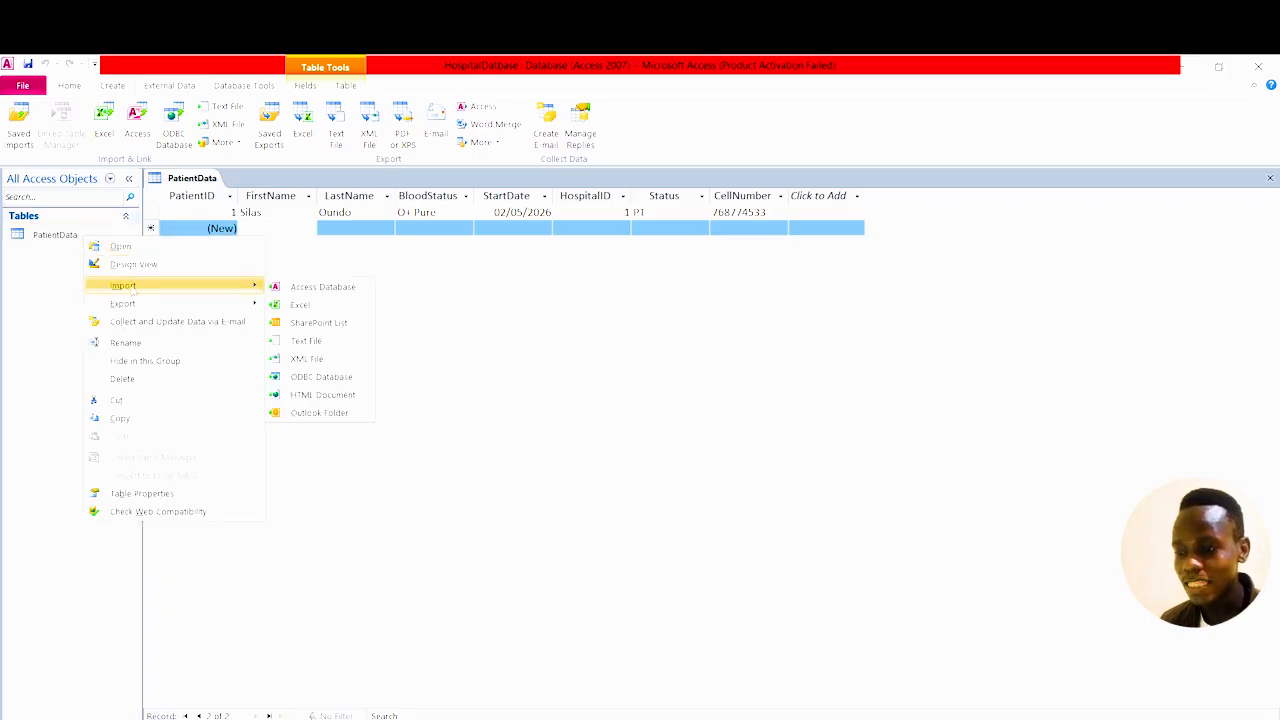
click(320, 306)
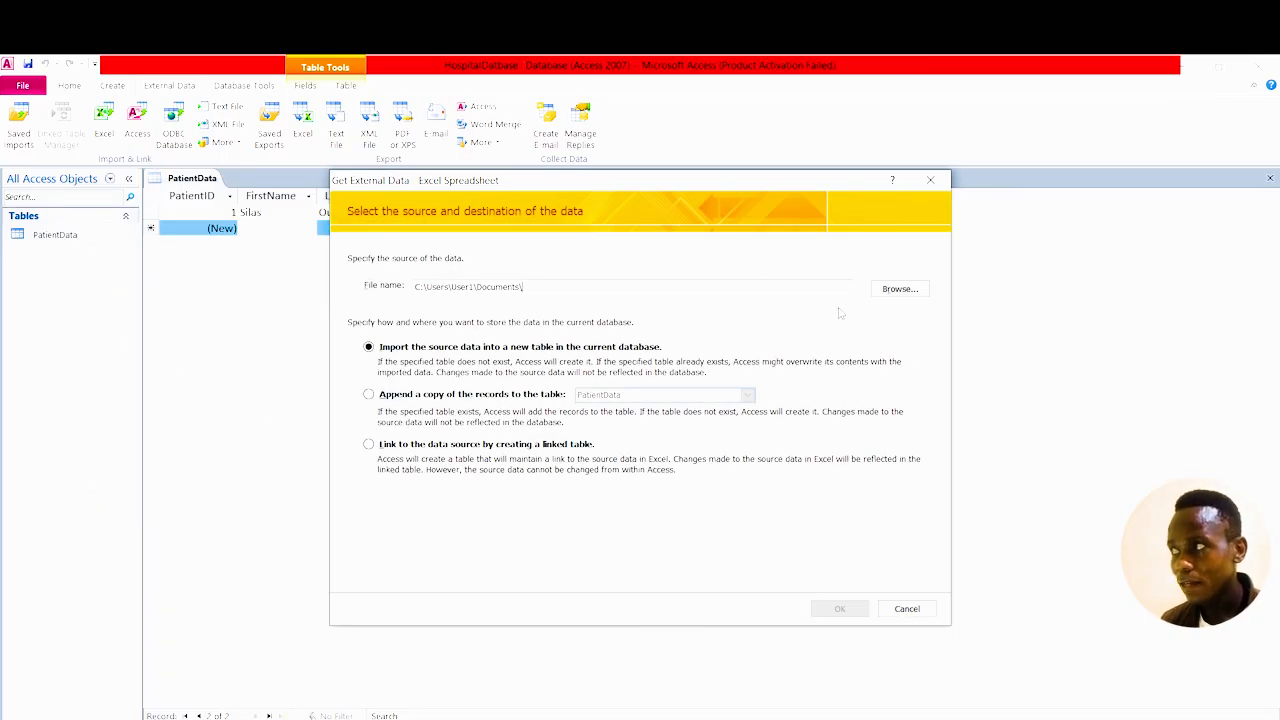
click(902, 290)
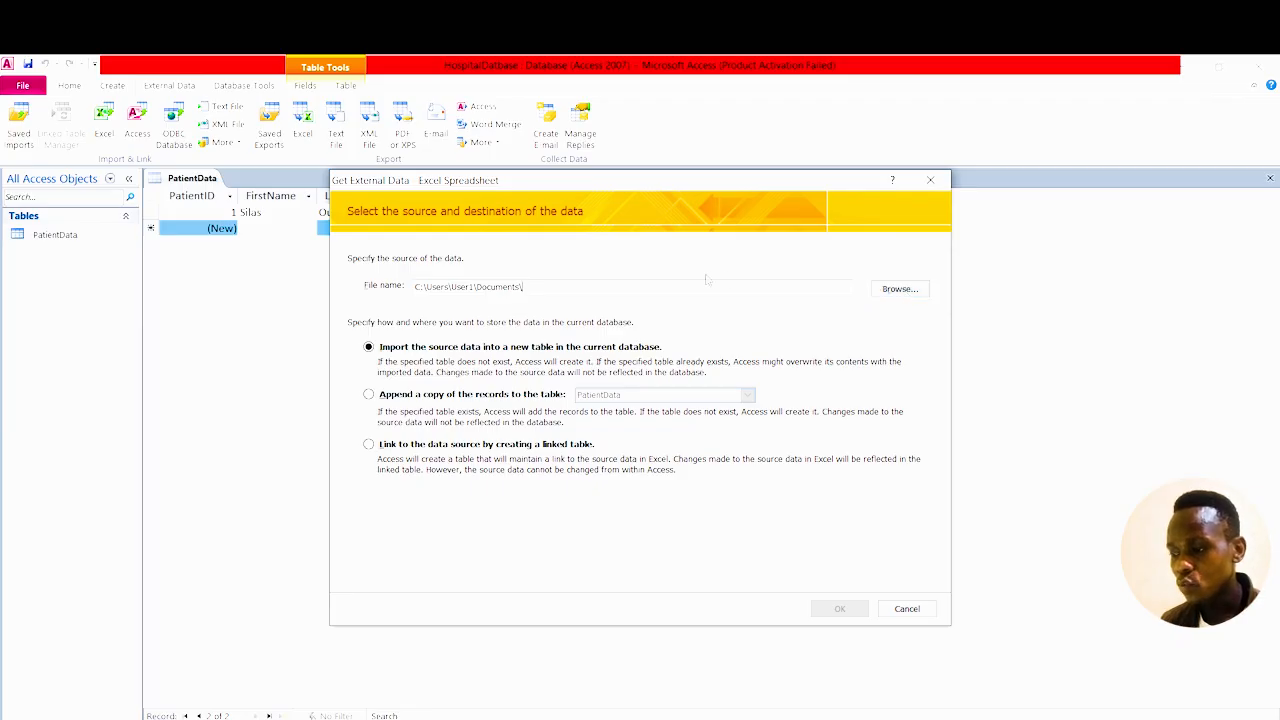
click(899, 290)
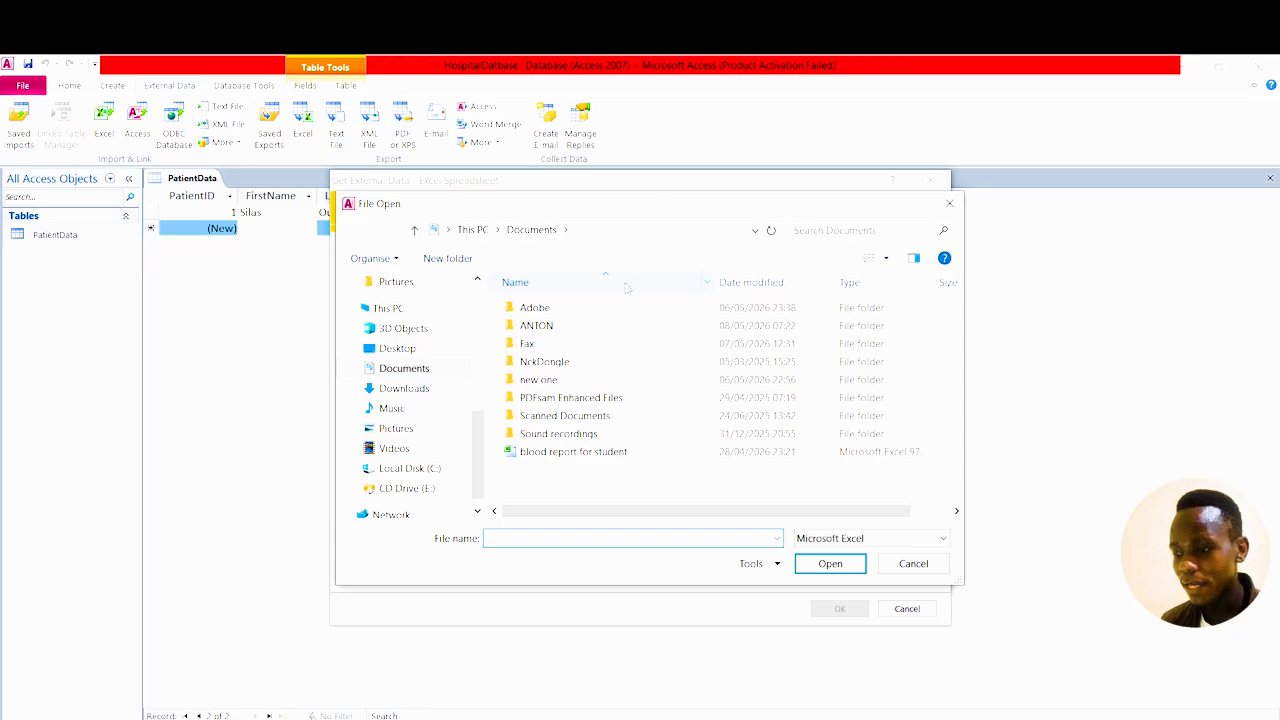
double_click(547, 327)
click(566, 345)
click(838, 566)
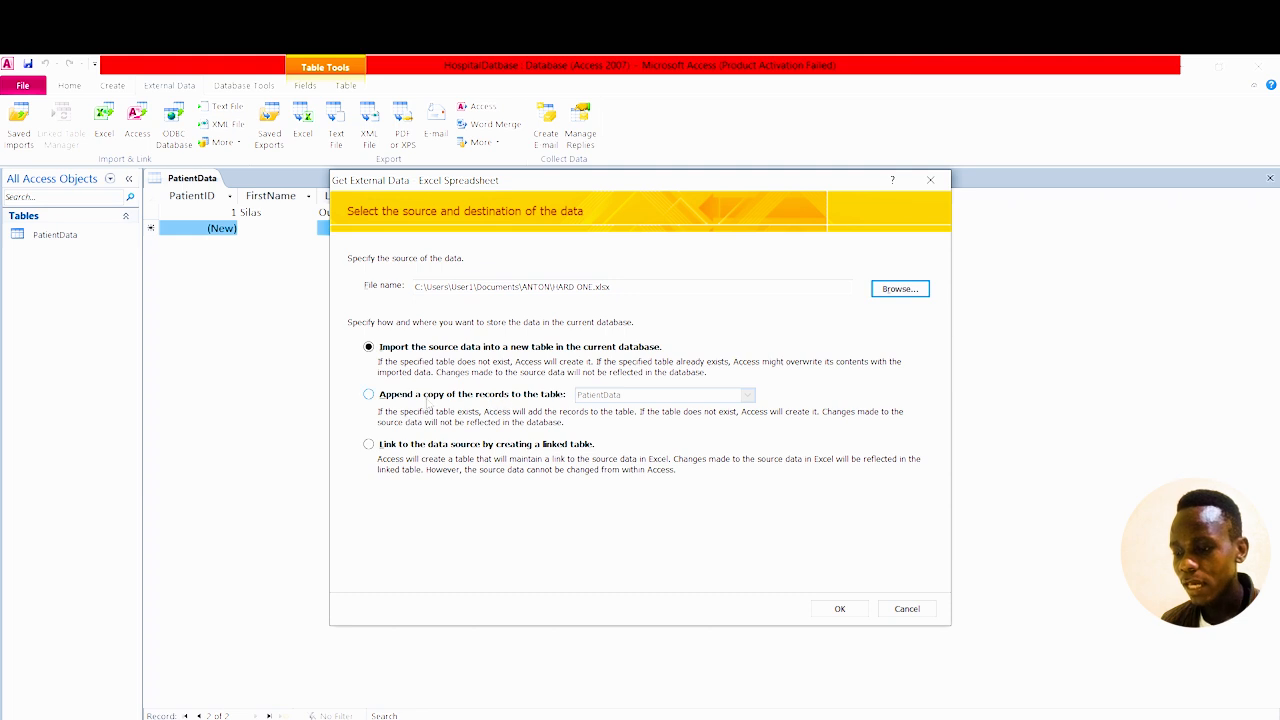
click(369, 396)
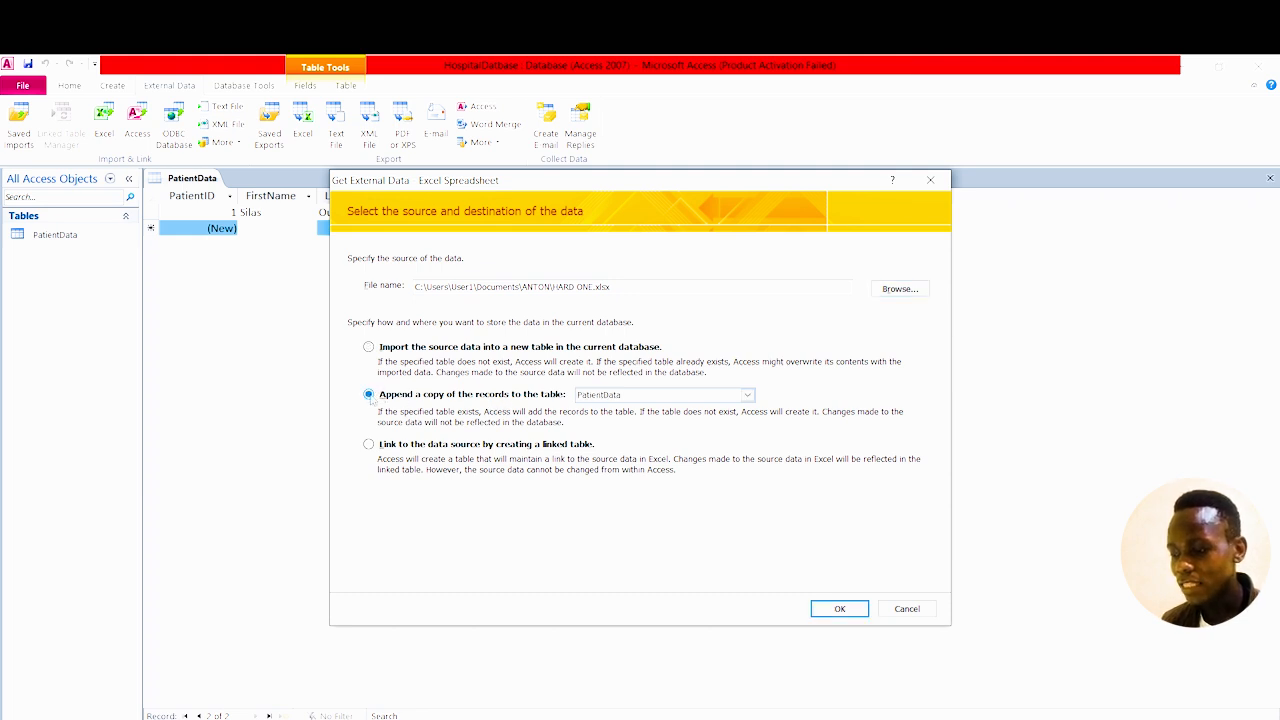
click(842, 610)
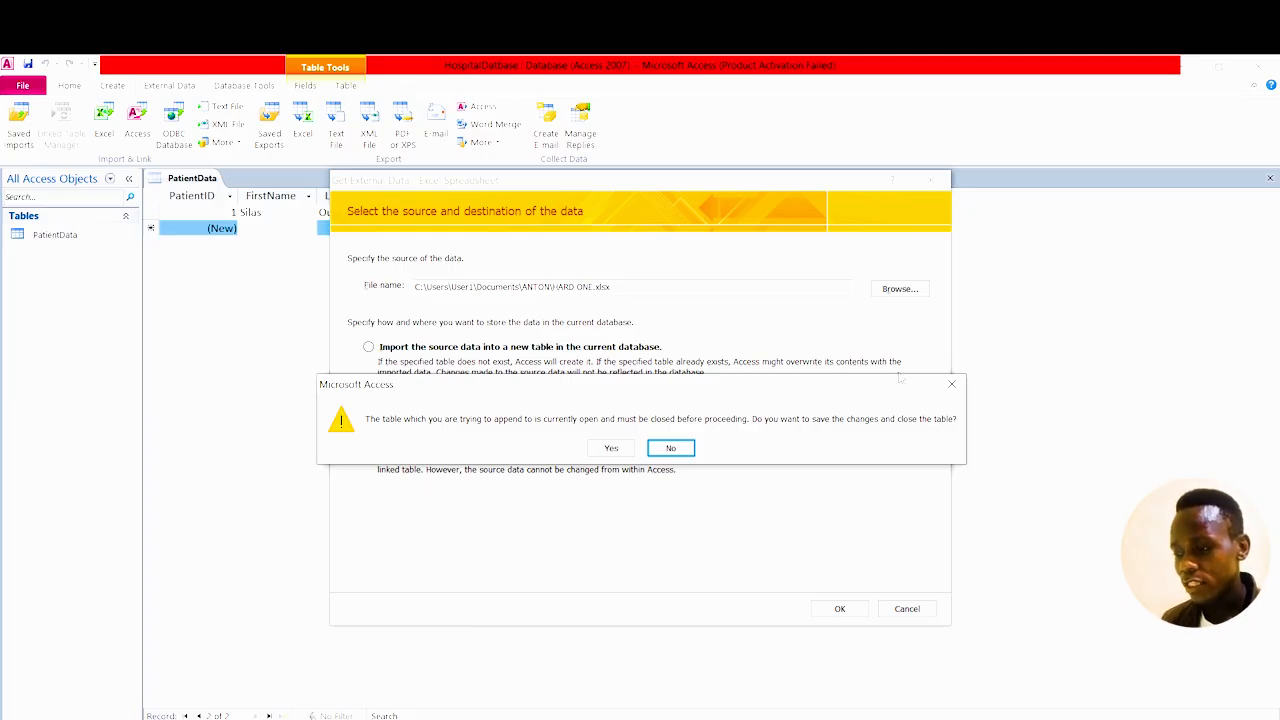
Decline the save prompt, cancel the import, and close the PatientData table.
click(949, 386)
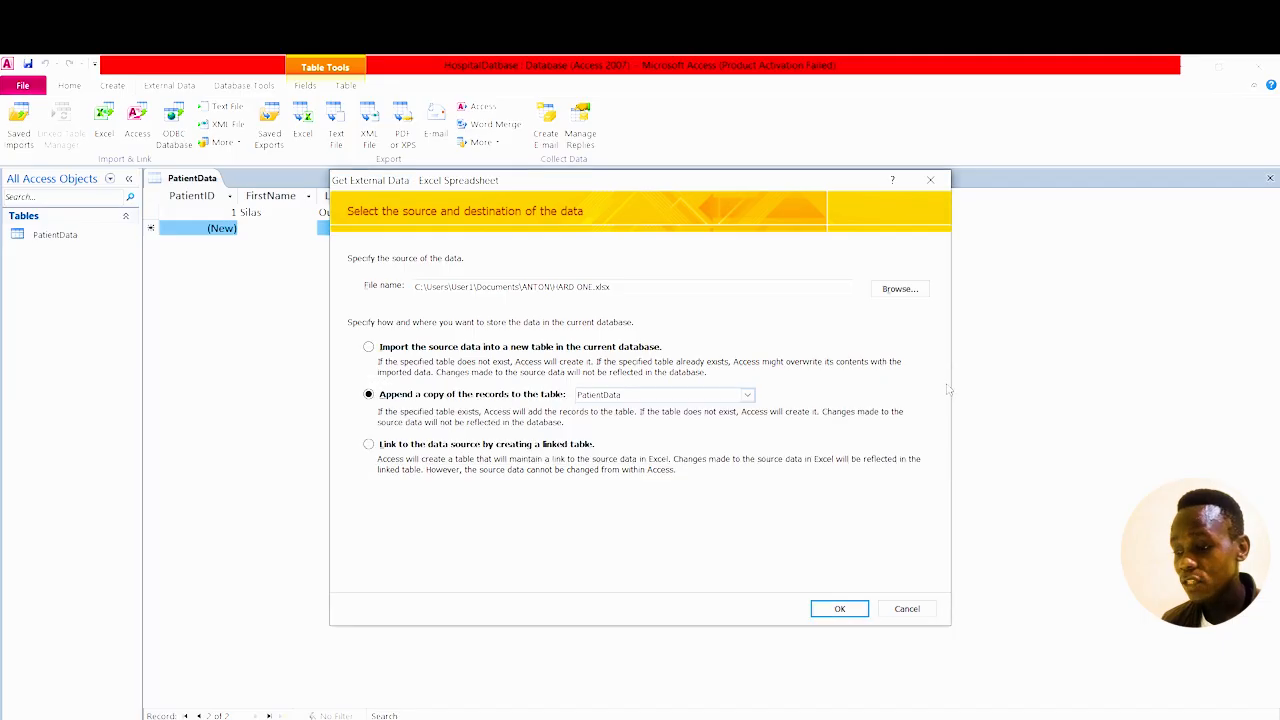
click(930, 180)
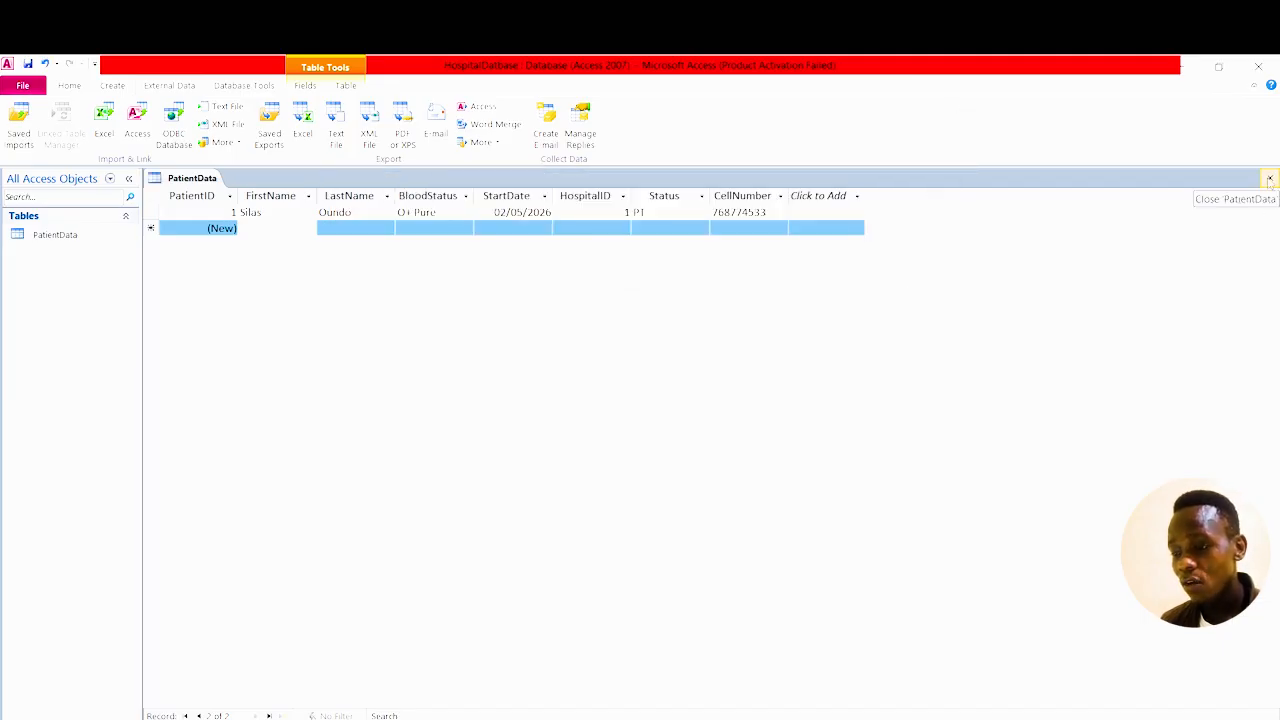
click(1269, 179)
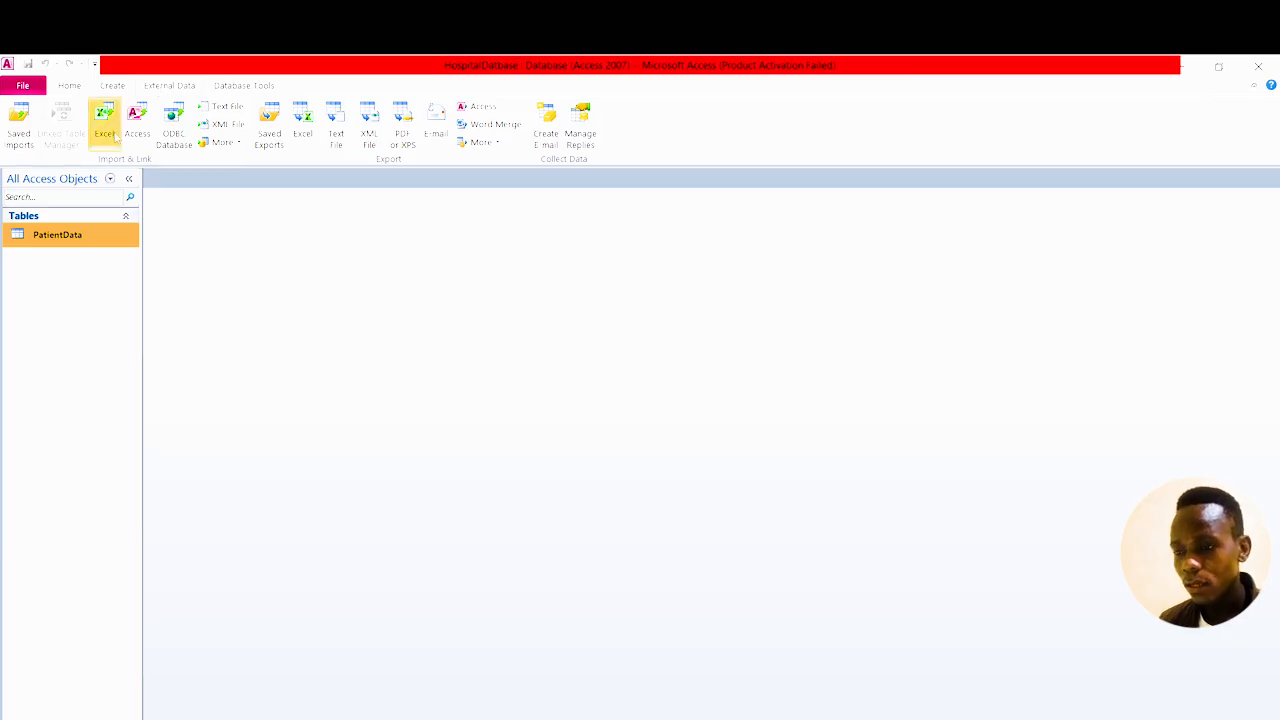
Choose ANTON\HARD ONE as the Excel source, set to append to PatientData.
click(115, 138)
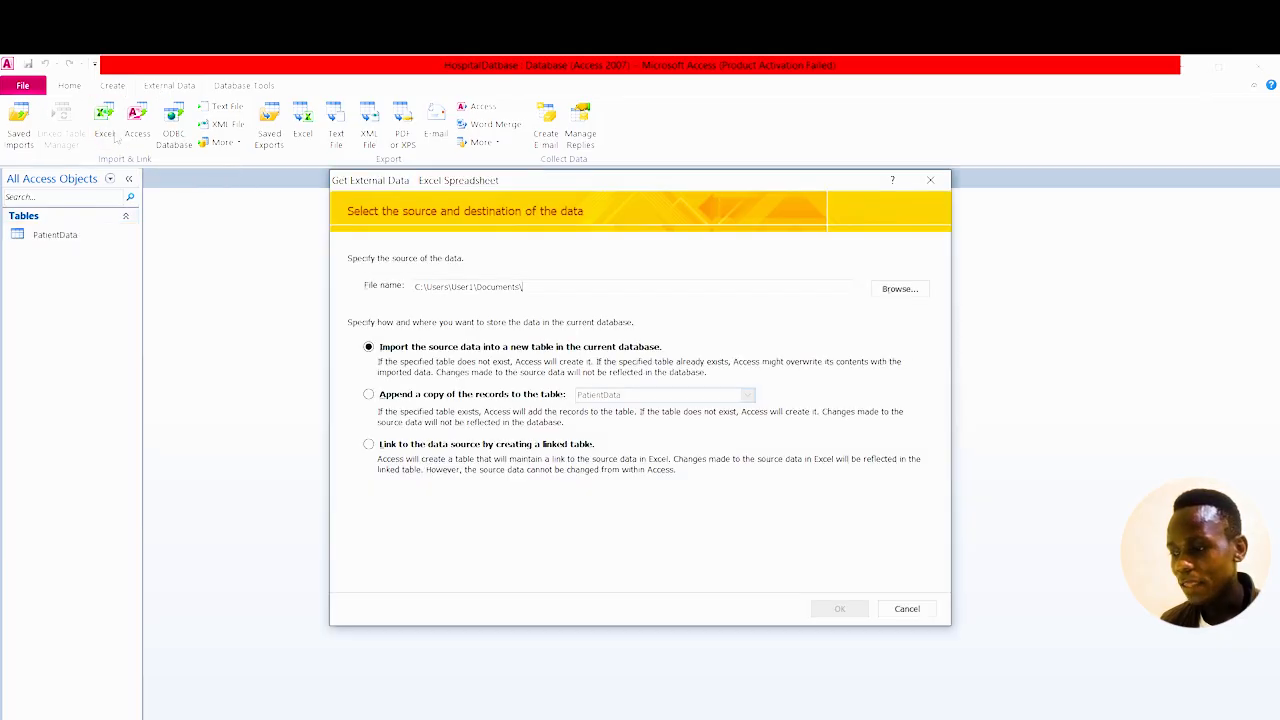
click(900, 290)
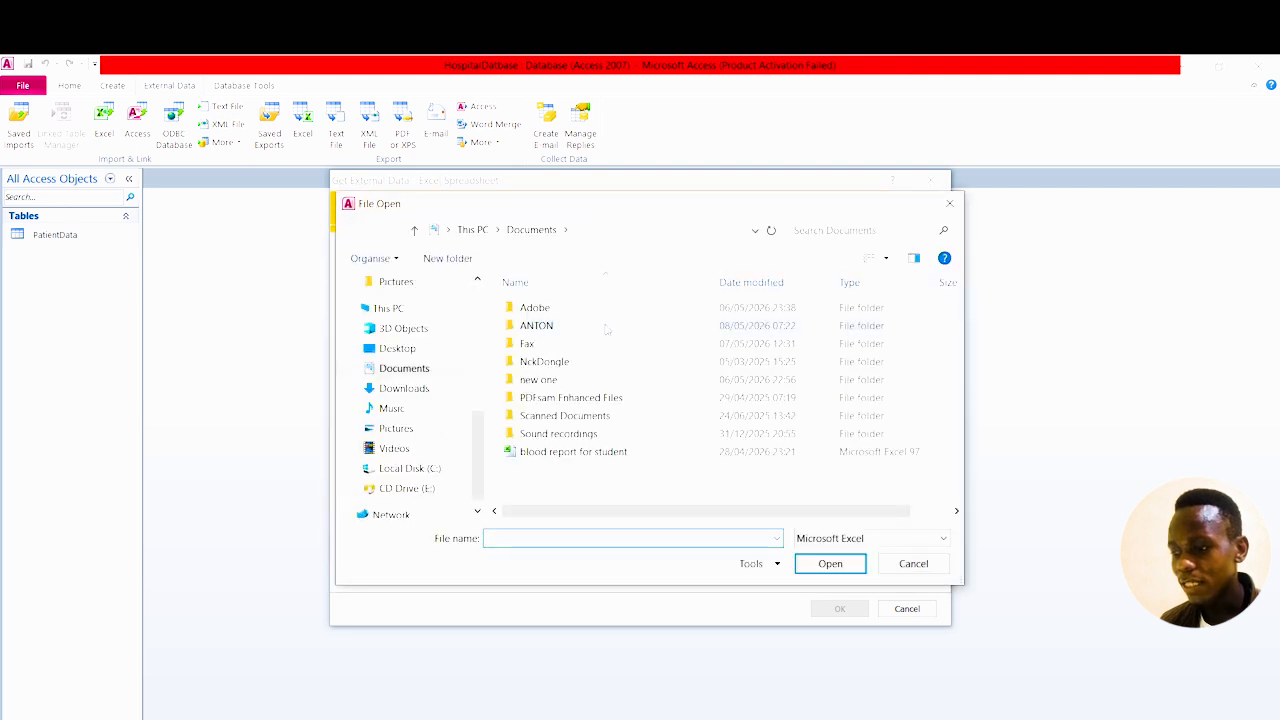
double_click(589, 326)
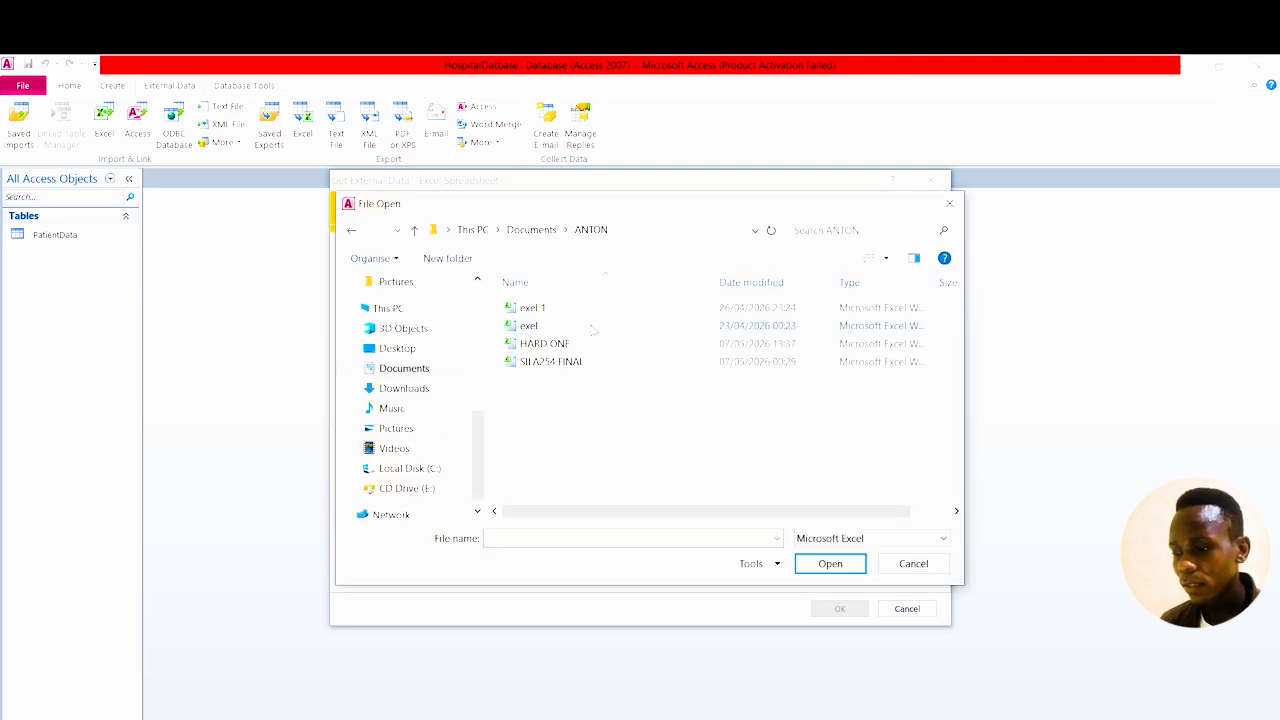
click(545, 343)
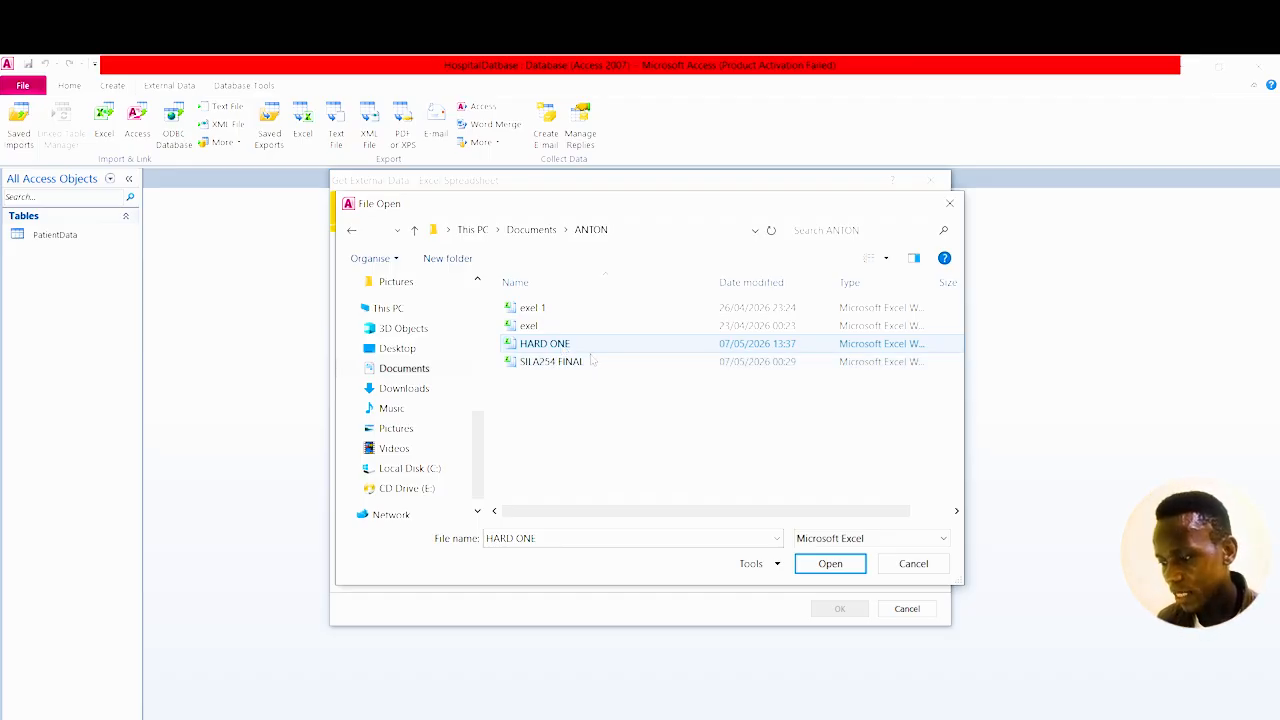
click(829, 564)
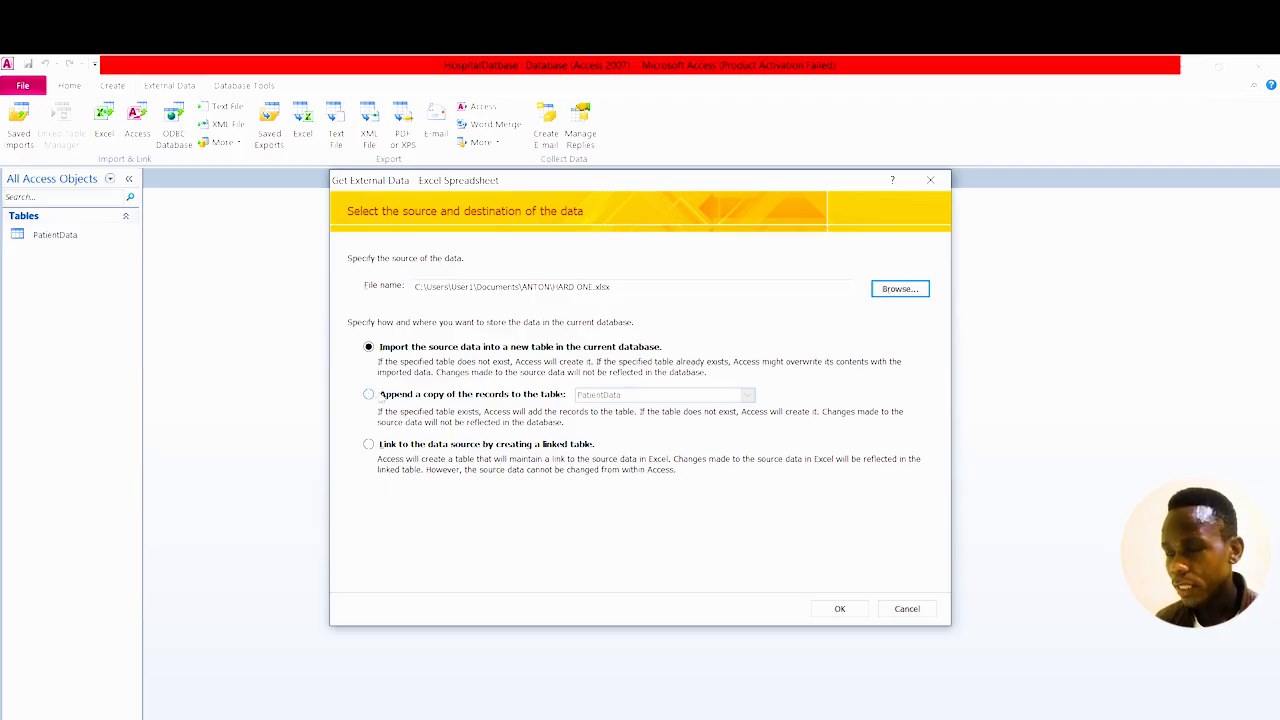
click(369, 395)
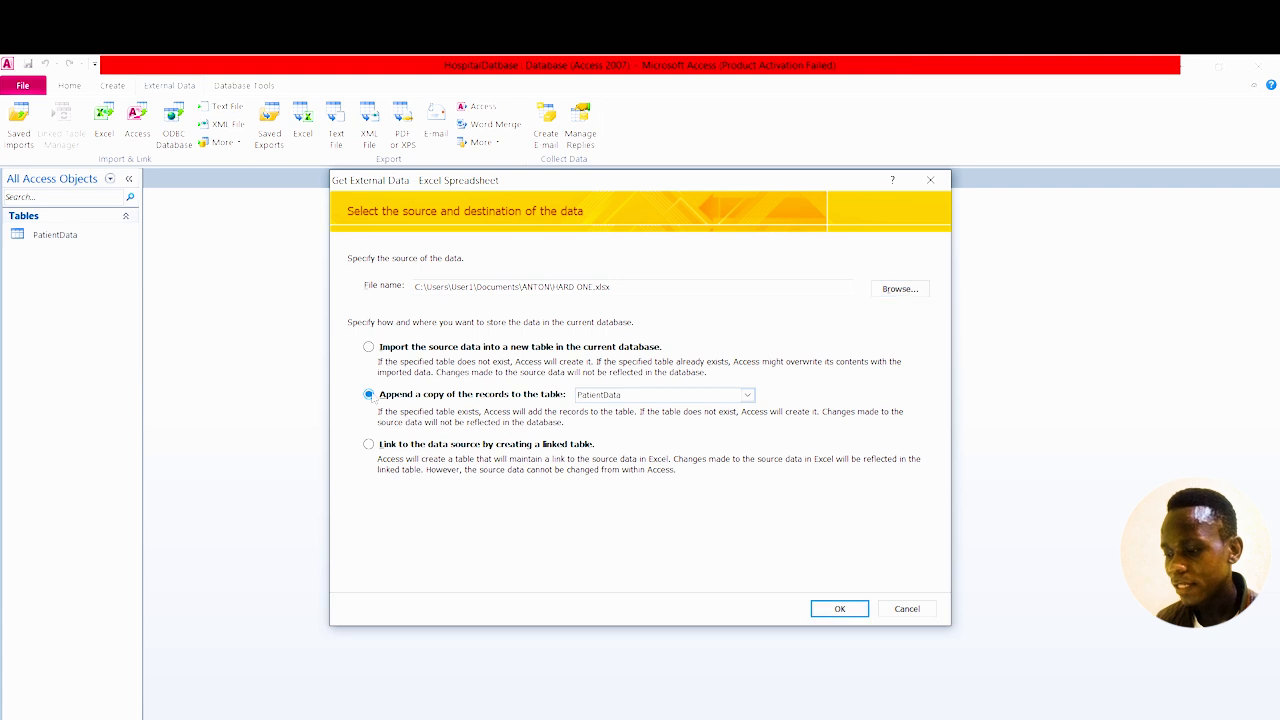
click(845, 612)
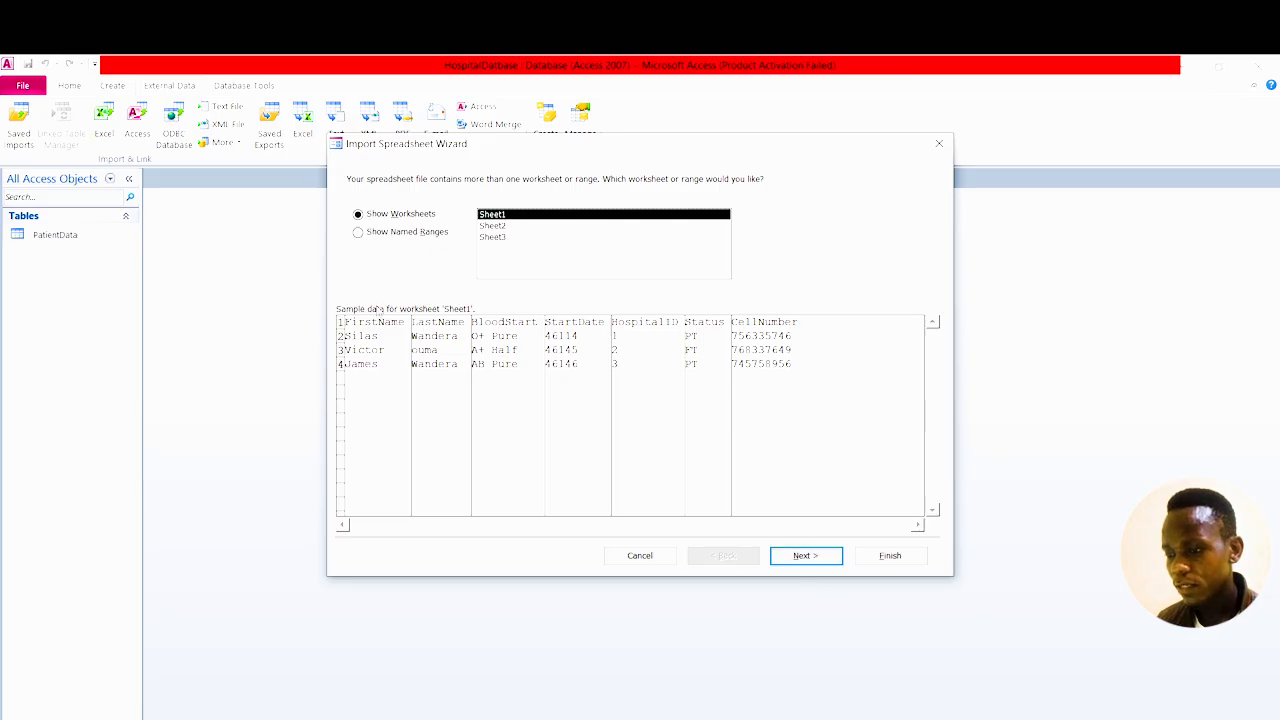
Step through the wizard to Finish, acknowledge the BloodStart field errors, and close it.
click(804, 555)
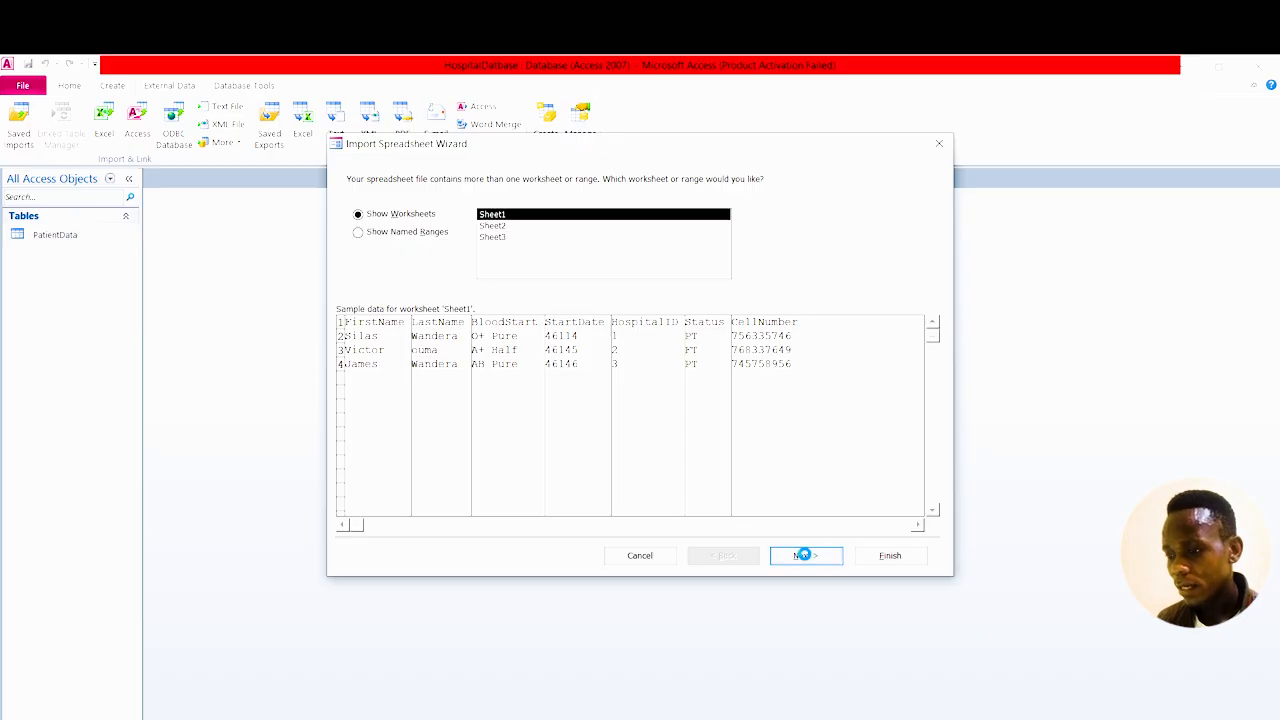
click(805, 556)
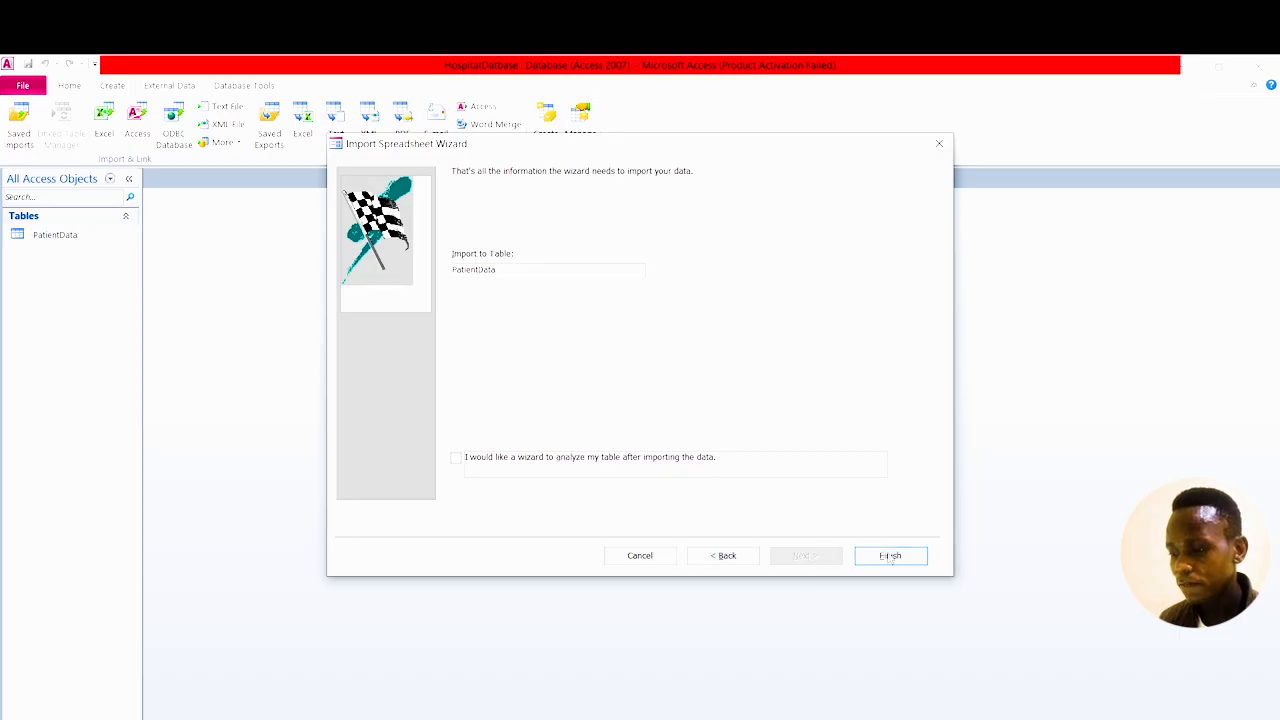
click(889, 556)
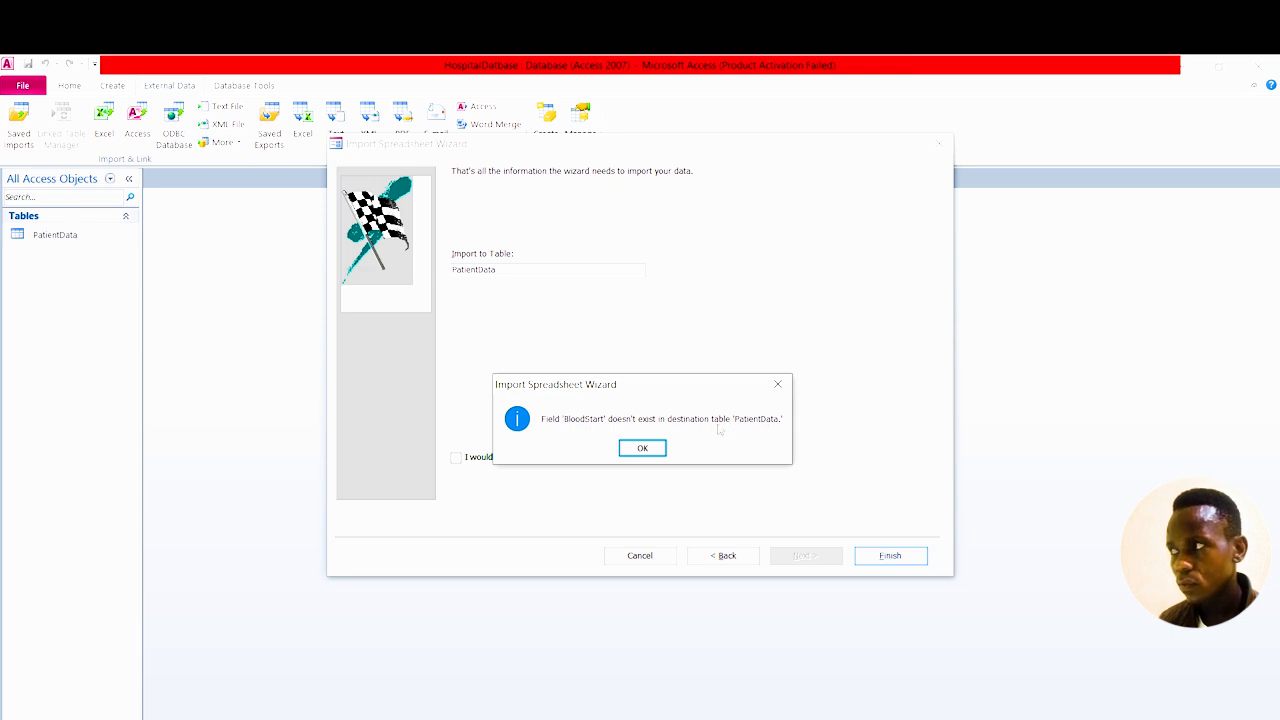
click(642, 450)
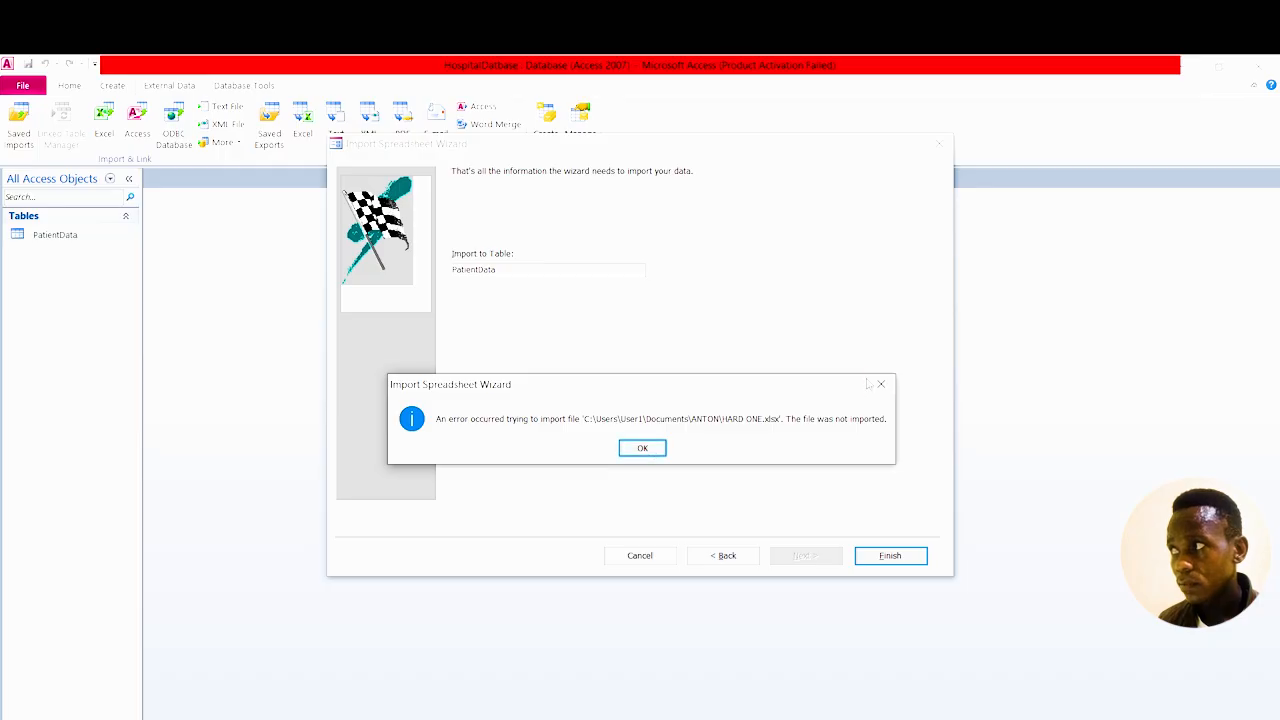
click(880, 384)
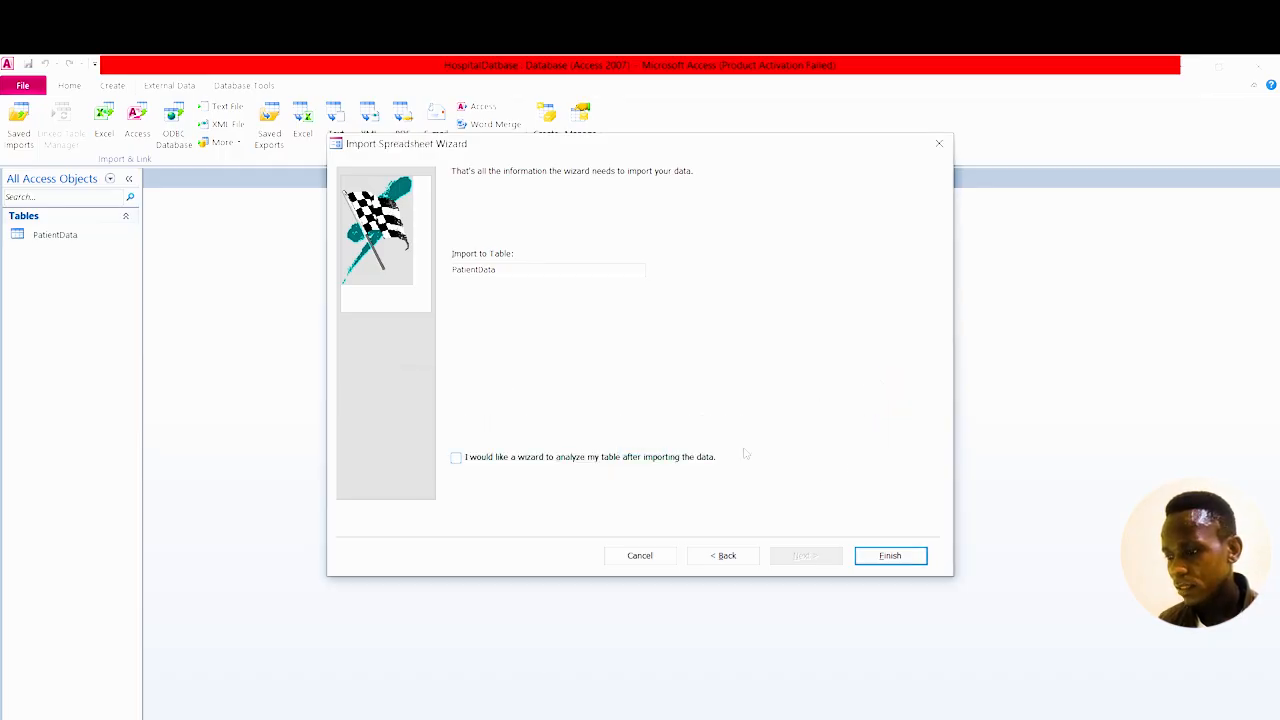
click(945, 146)
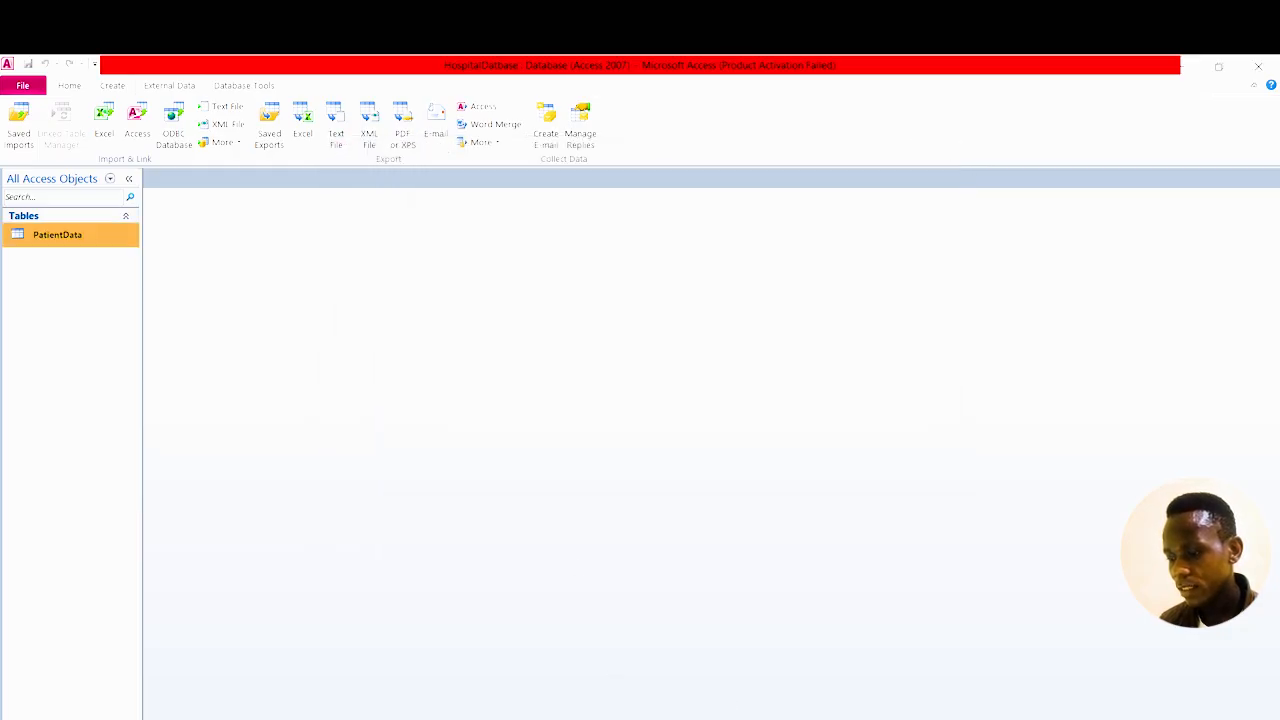
Tile PatientData beside the HARD ONE workbook to compare headings, then maximize Access.
click(634, 718)
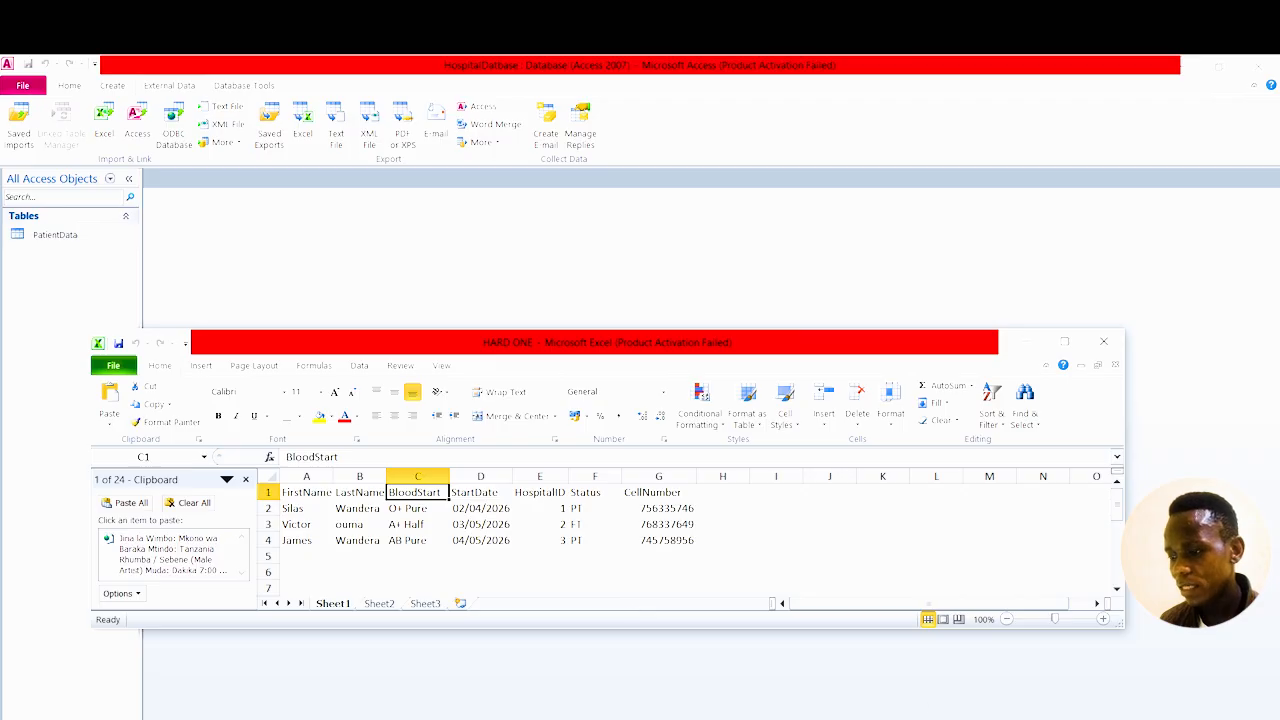
click(945, 718)
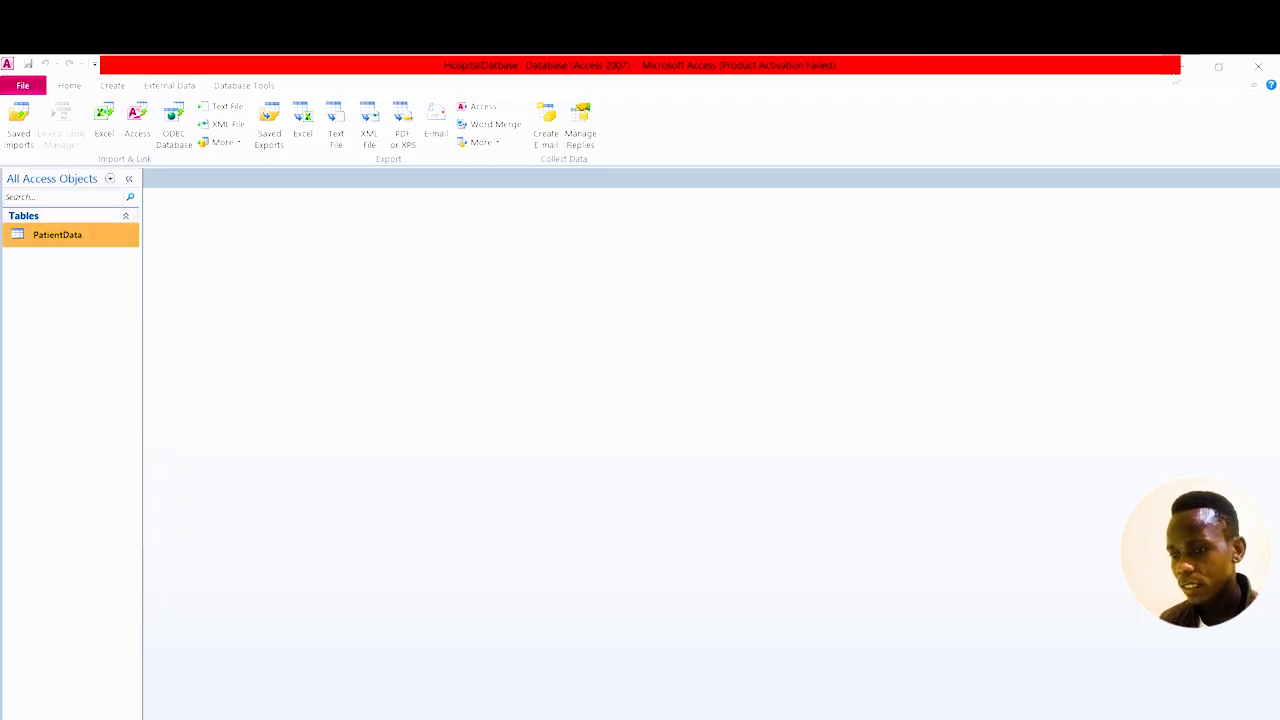
double_click(73, 233)
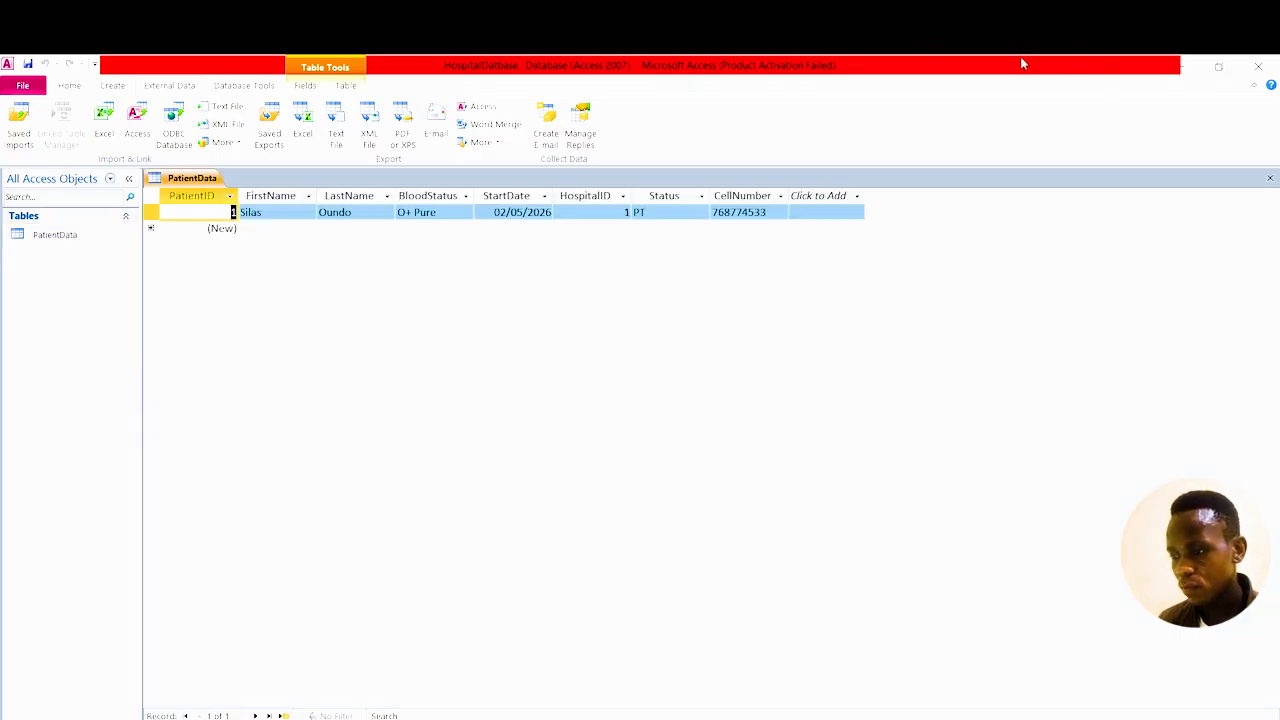
drag(1020, 56, 739, 481)
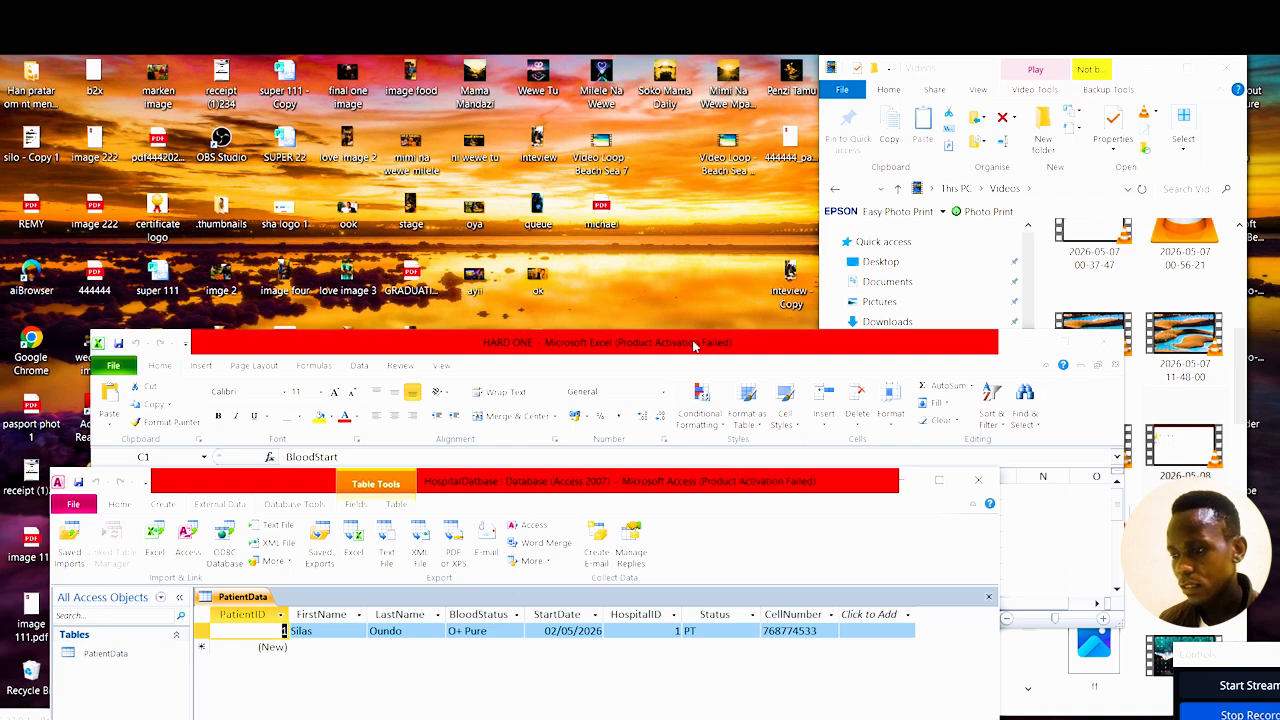
drag(693, 345, 670, 115)
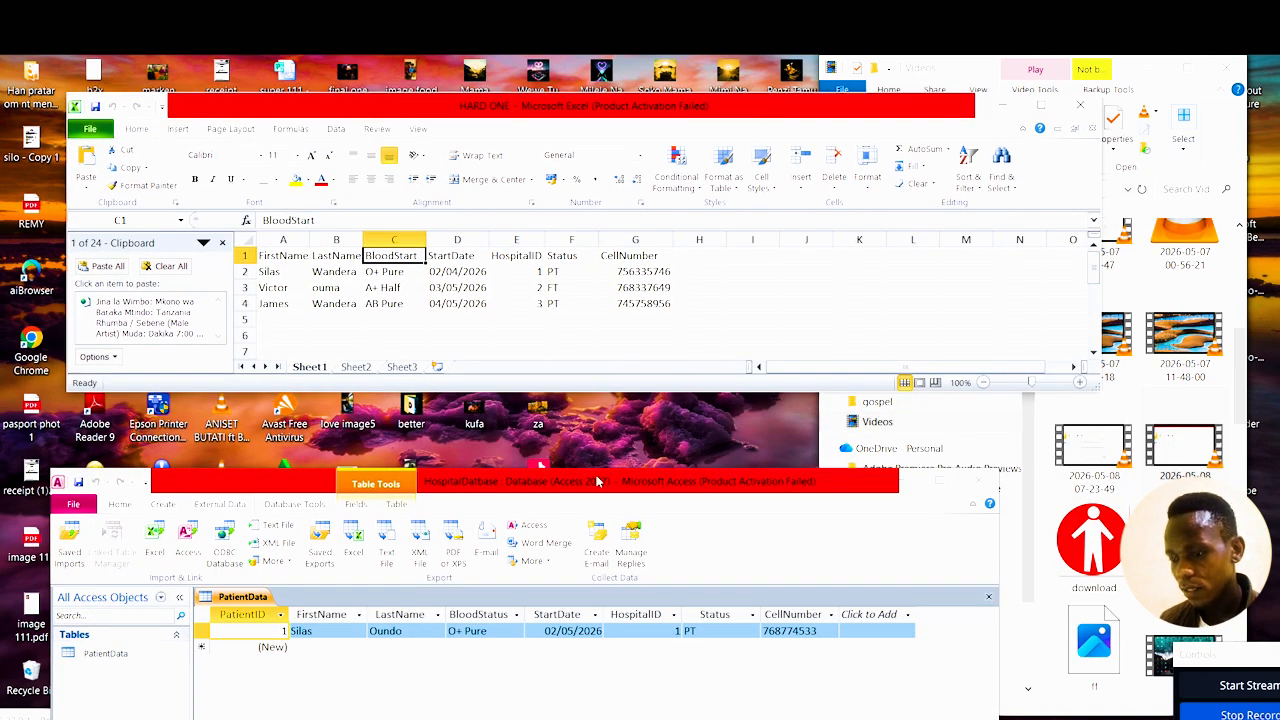
drag(597, 474, 606, 416)
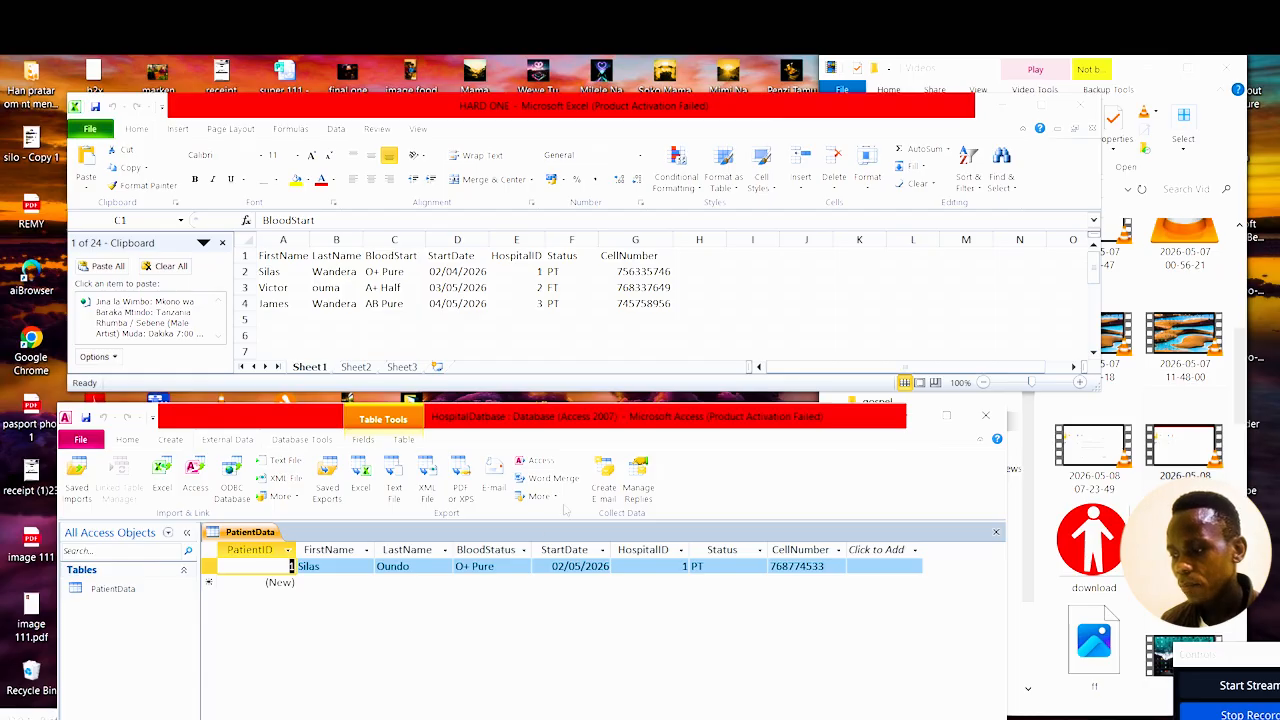
click(947, 416)
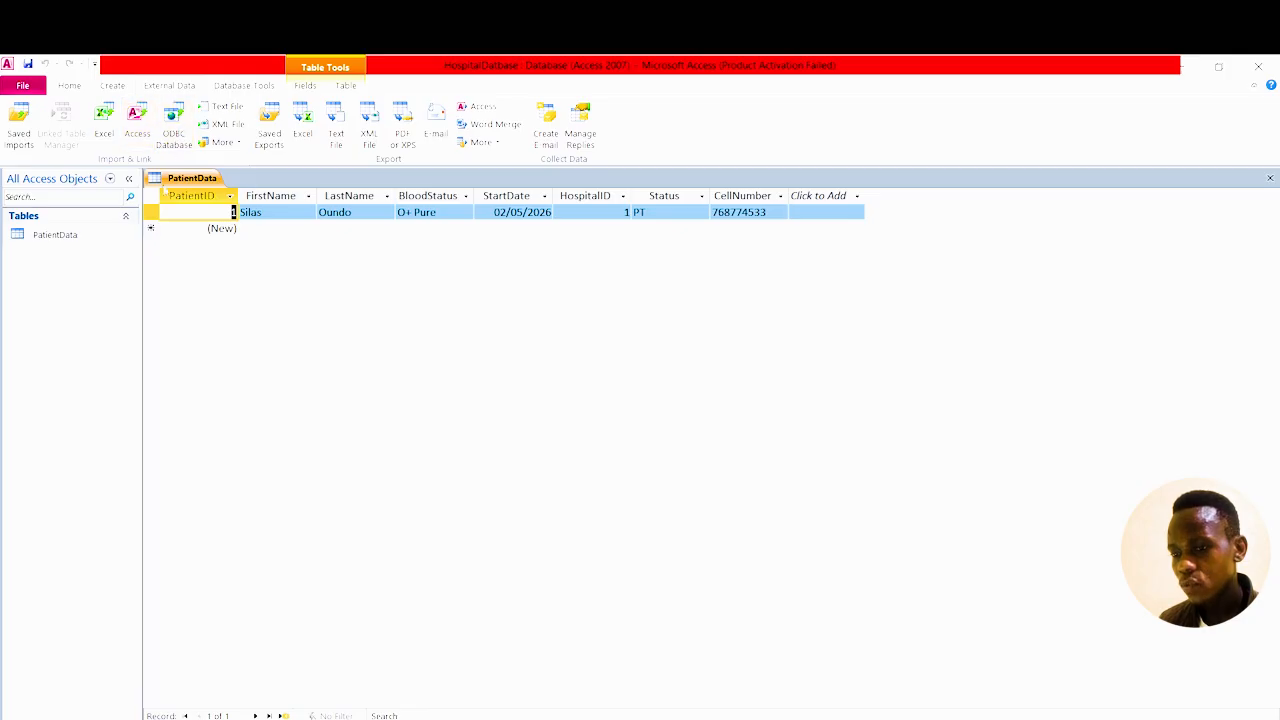
Open the PatientData table in Design View.
double_click(70, 240)
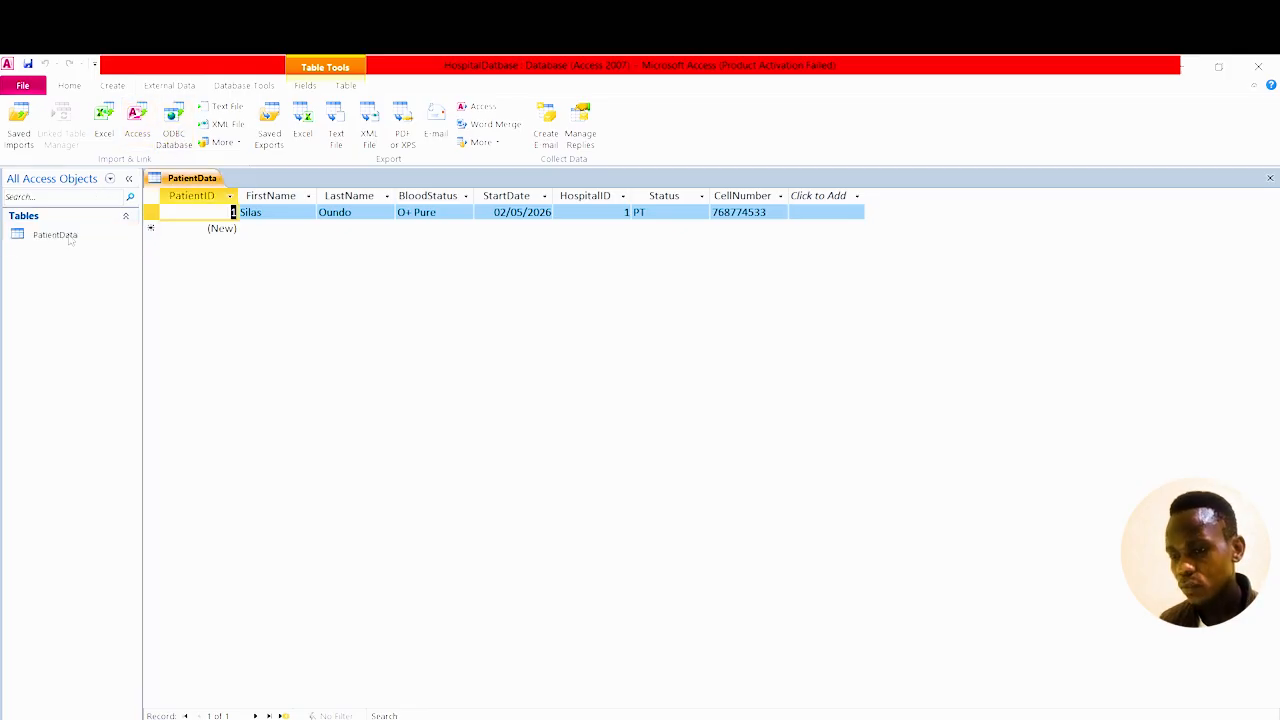
right_click(70, 240)
mouse_move(78, 281)
click(84, 262)
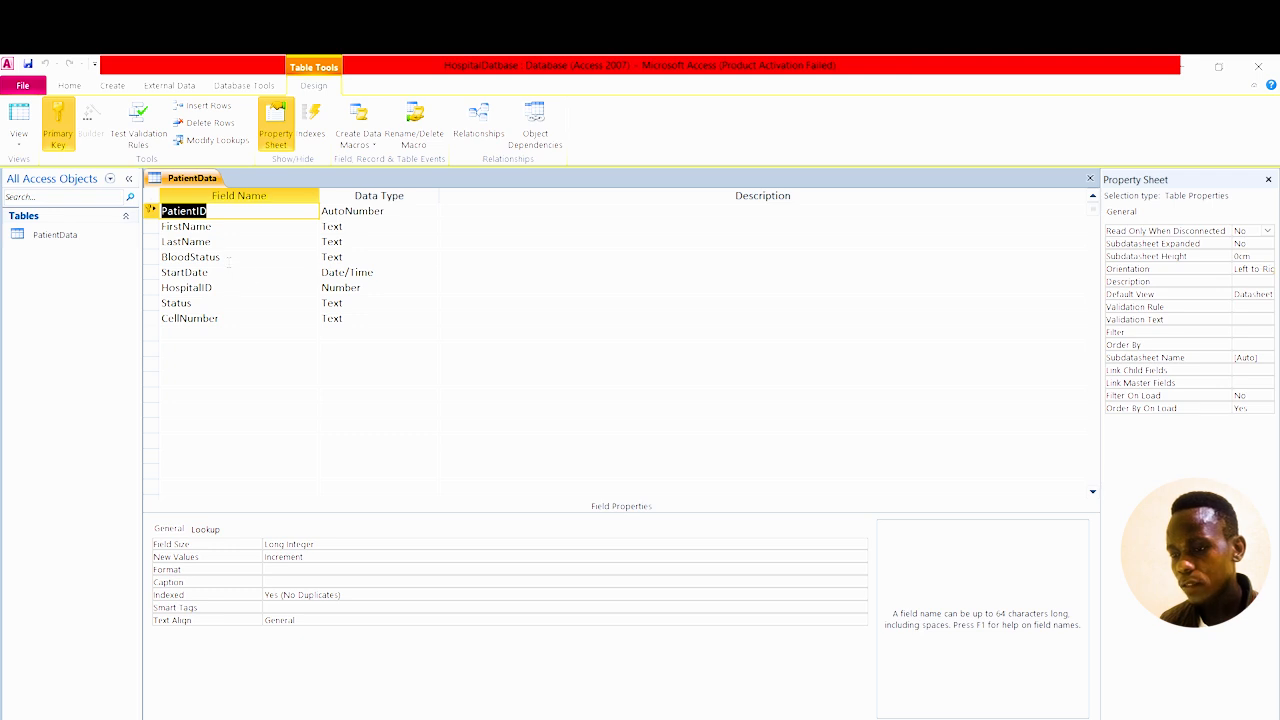
Rename the BloodStatus field to BloodStart, save the design, and close the table.
click(224, 257)
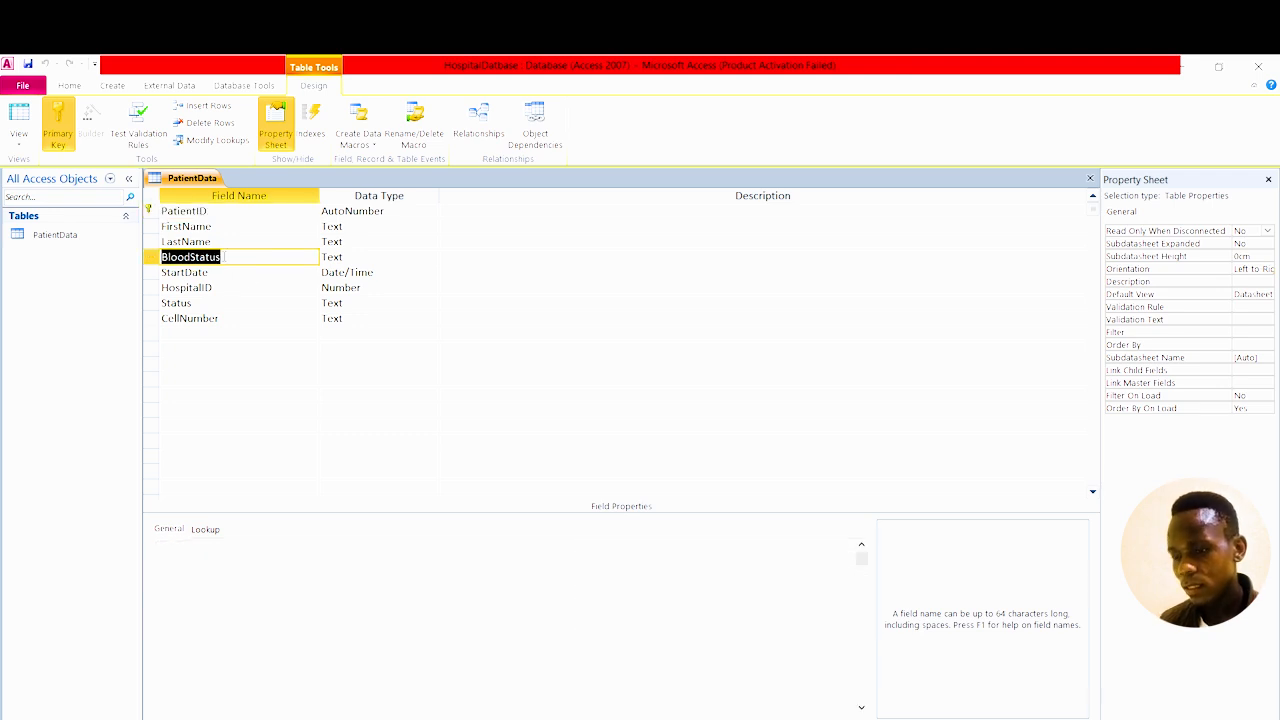
click(224, 257)
key(BackSpace)
key(BackSpace)
key(BackSpace)
text(rt)
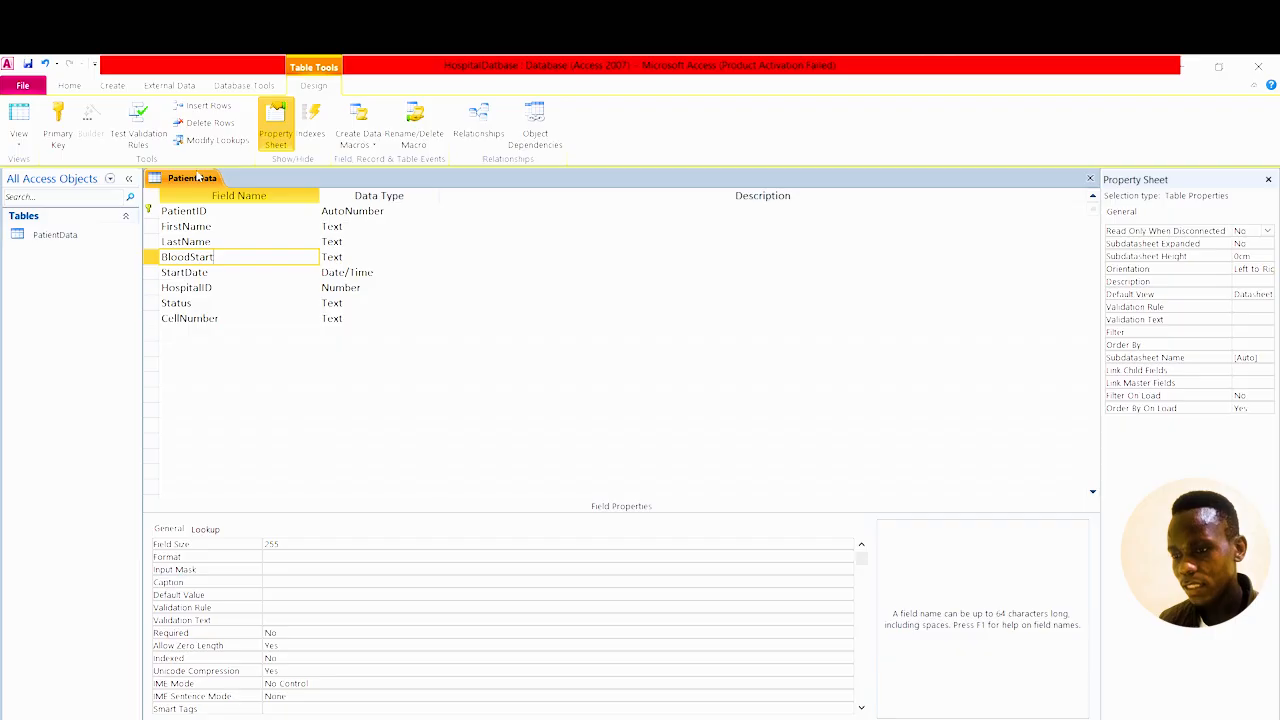
right_click(198, 176)
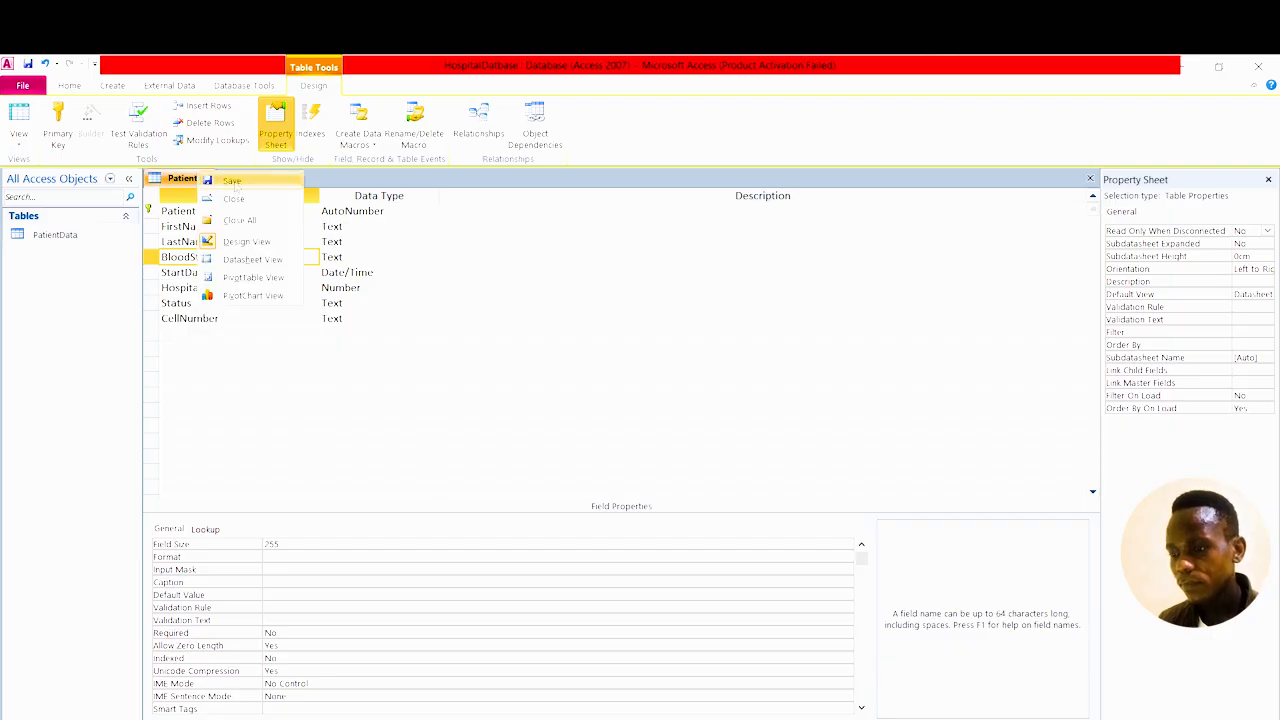
click(235, 183)
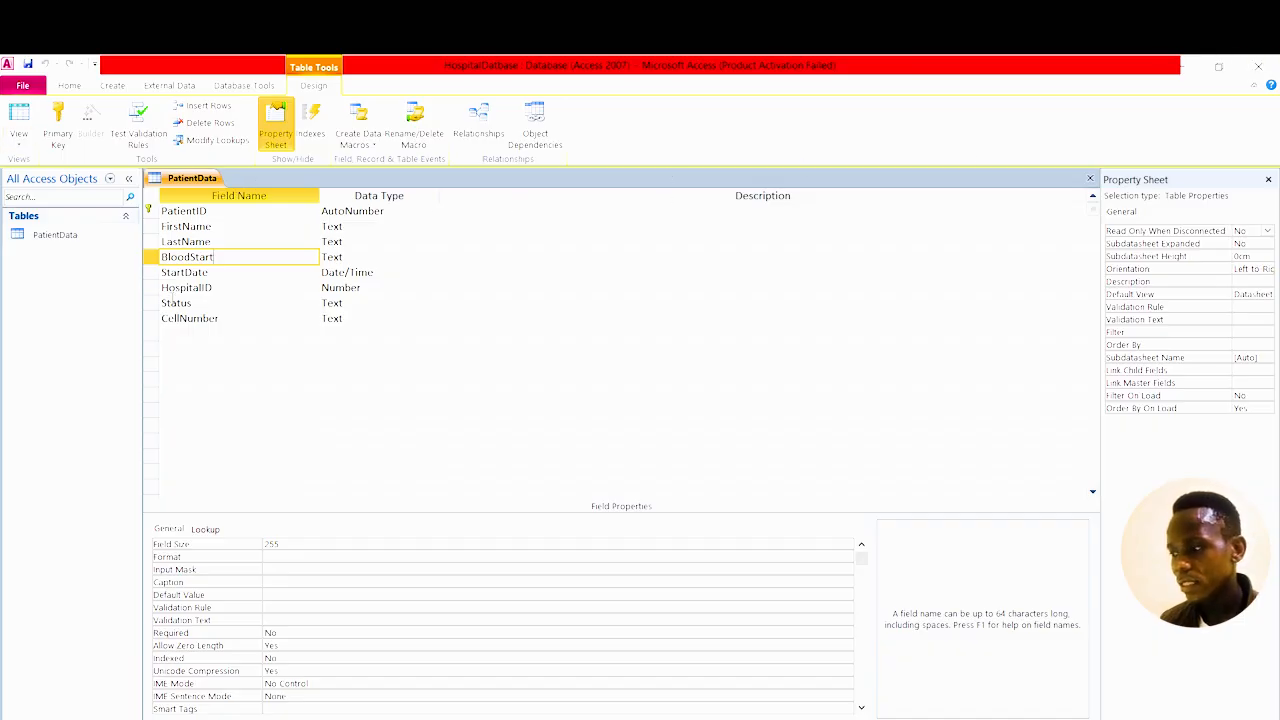
click(1267, 180)
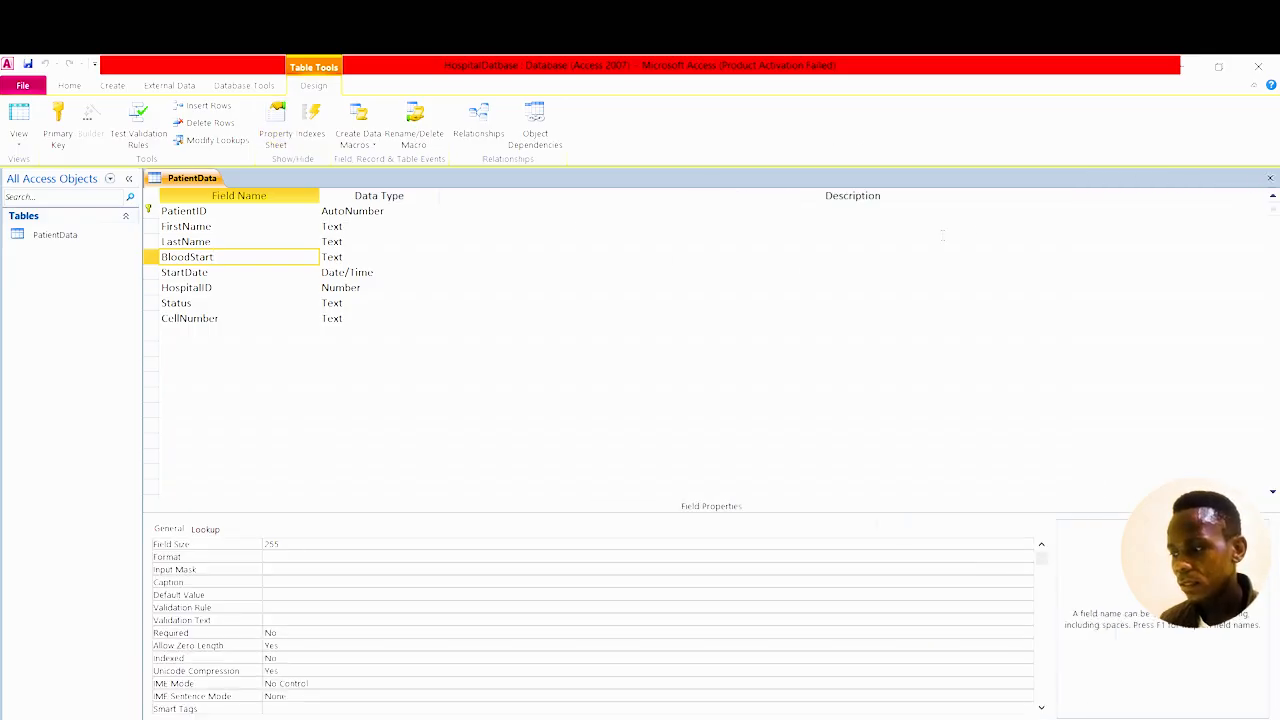
click(1270, 178)
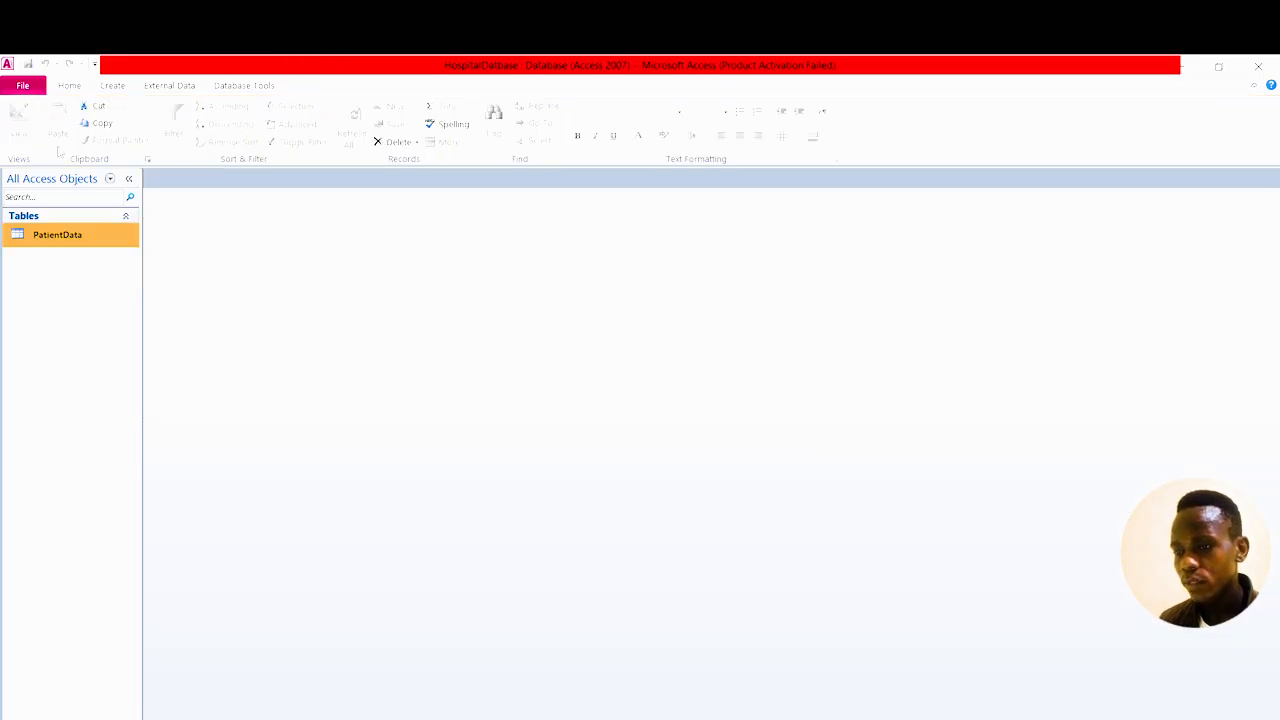
Choose HARD ONE.xlsx as the Excel source, appending its records to PatientData.
click(165, 86)
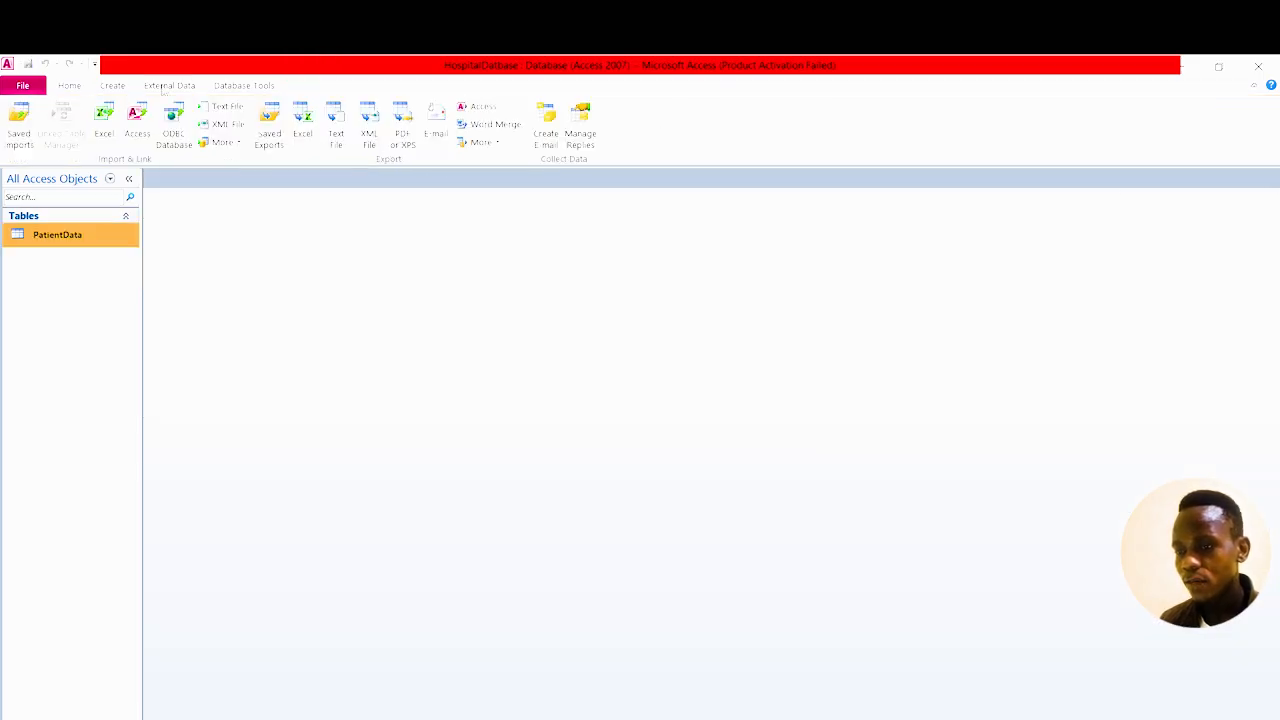
click(105, 138)
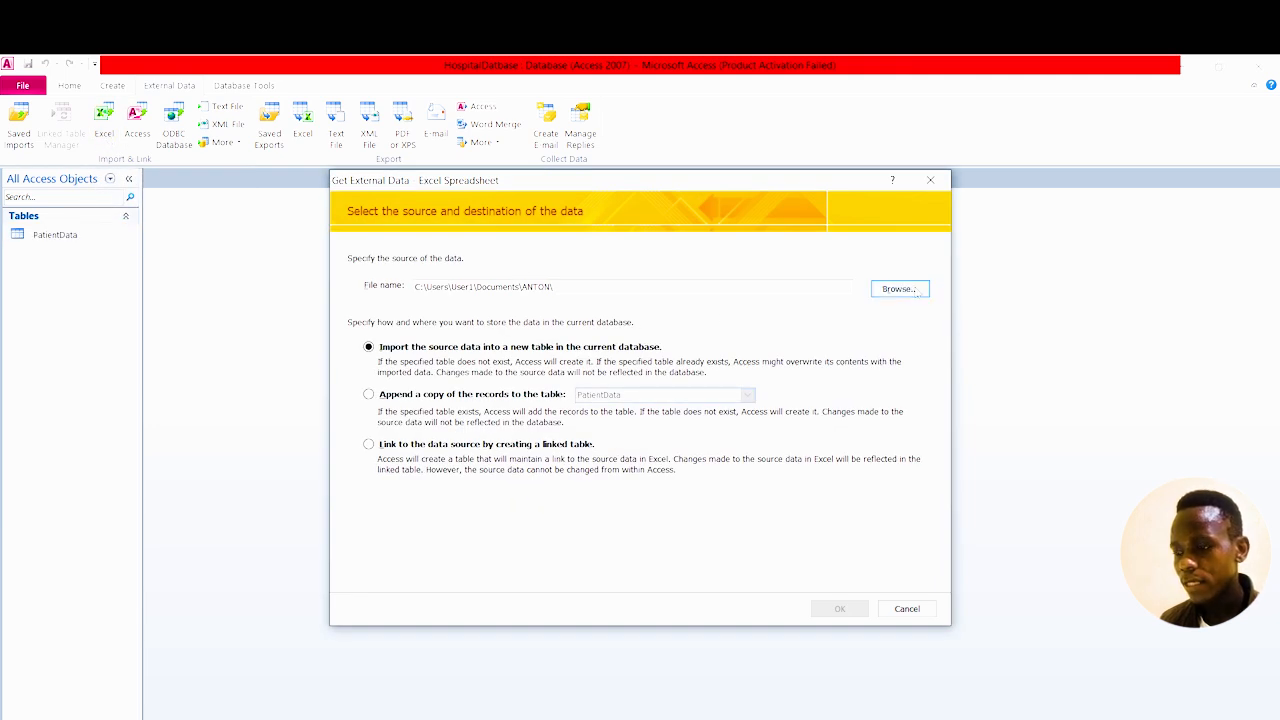
click(914, 290)
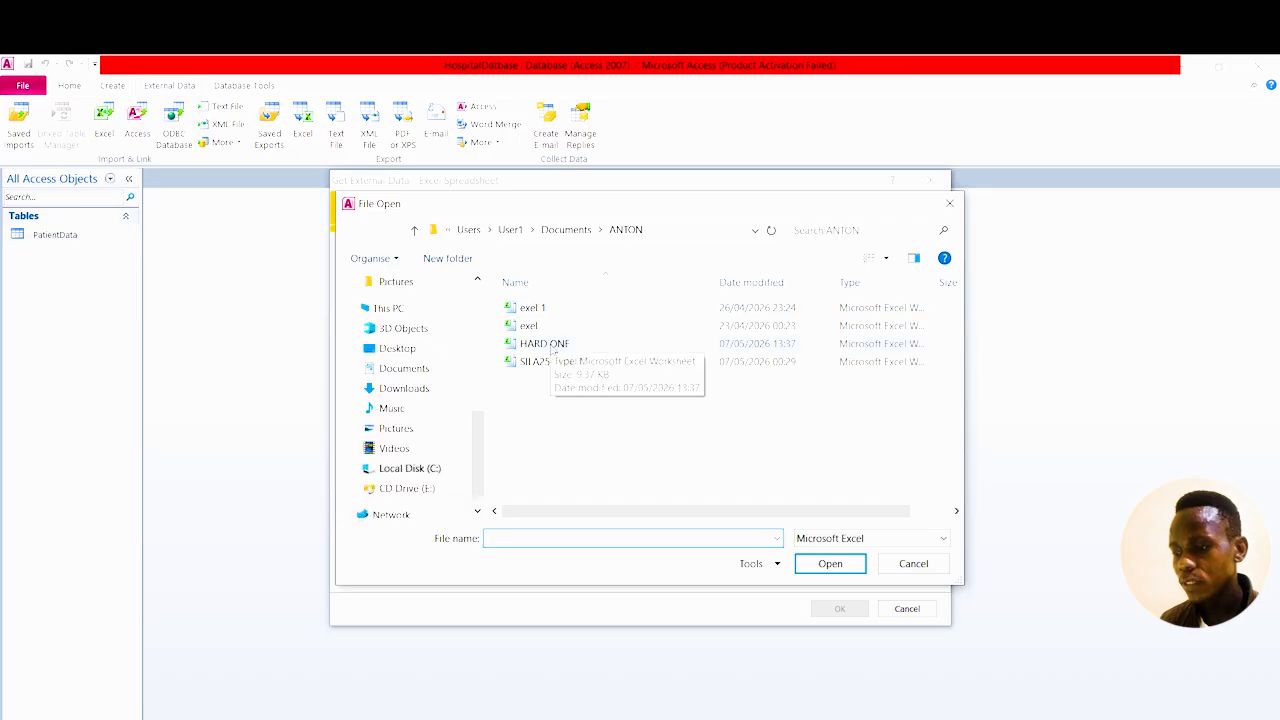
click(557, 344)
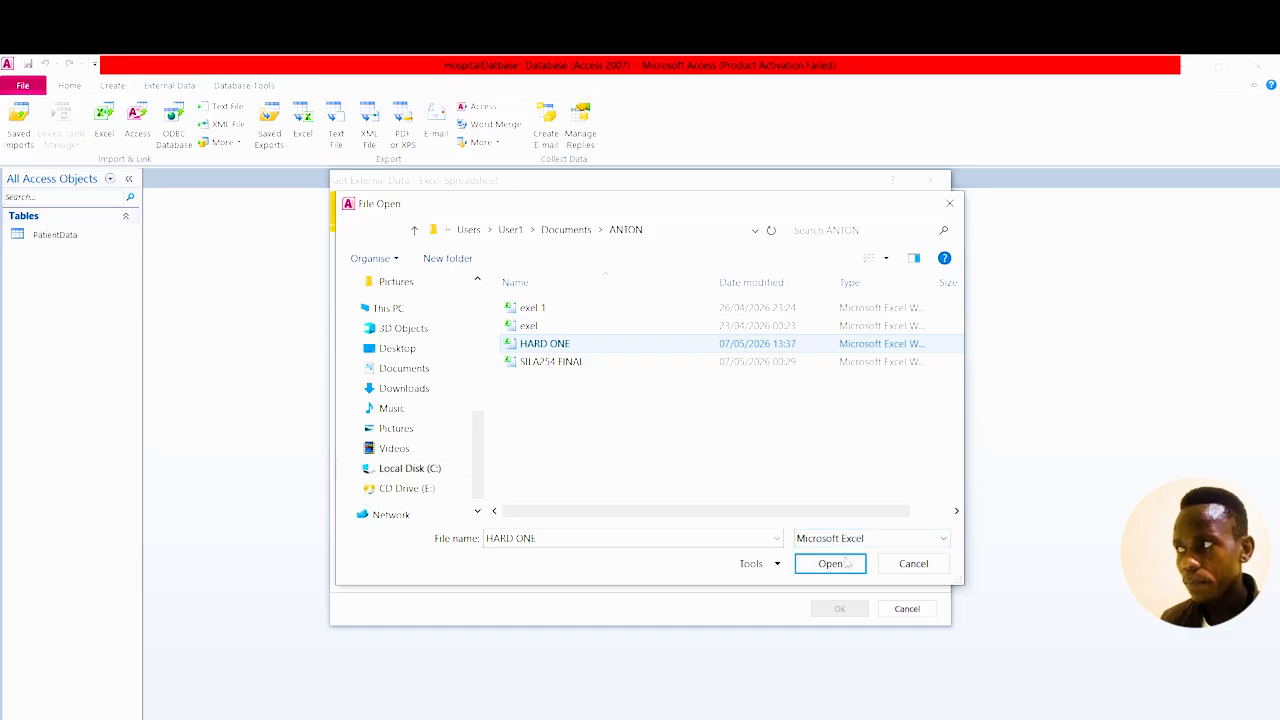
click(847, 565)
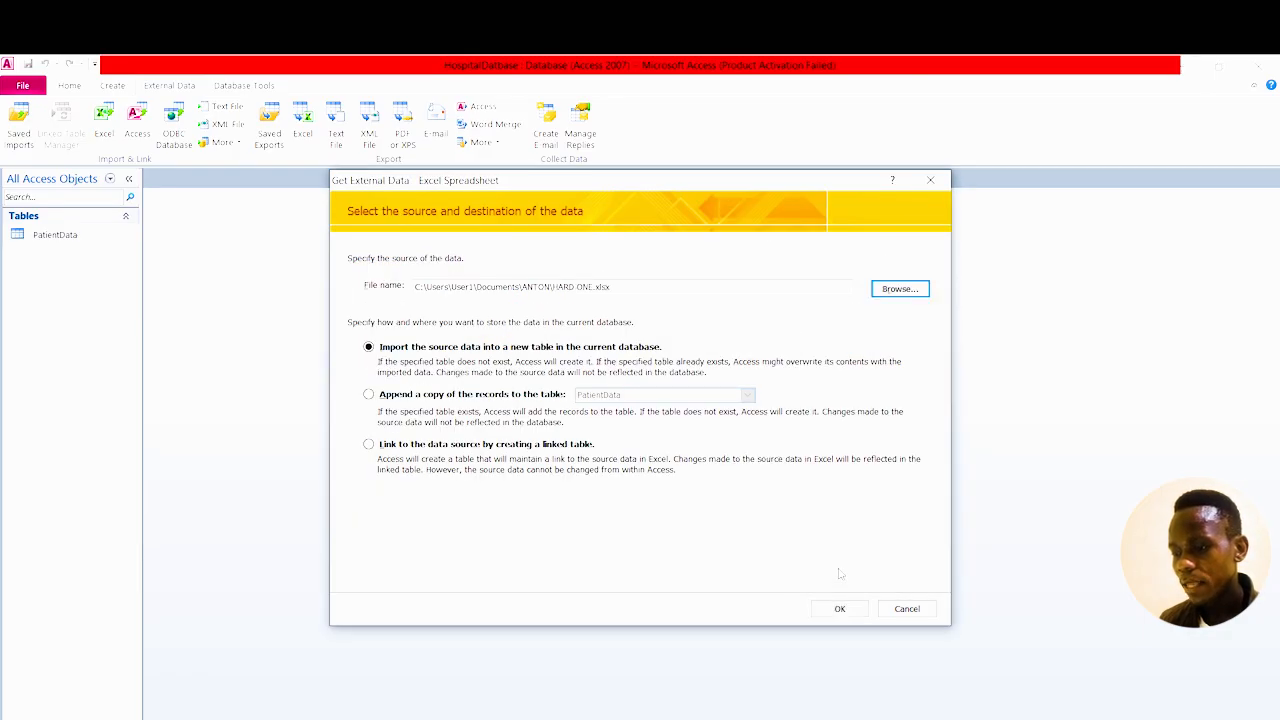
click(368, 395)
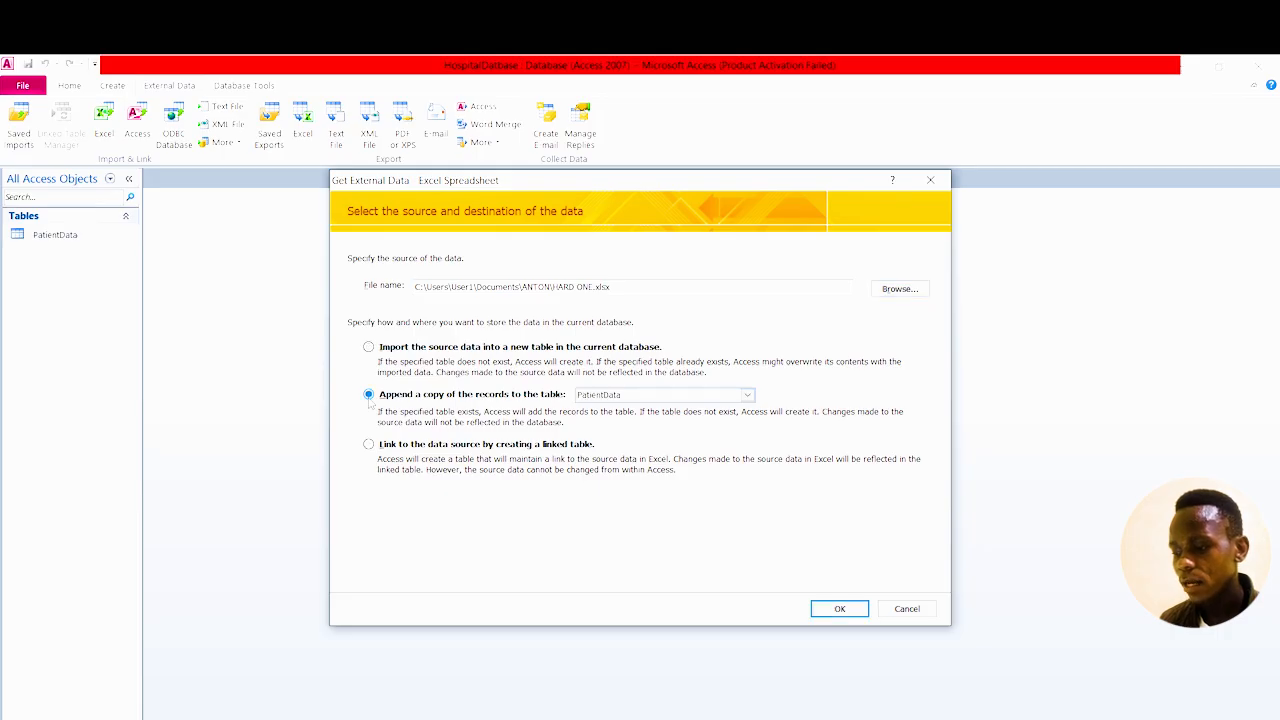
click(840, 609)
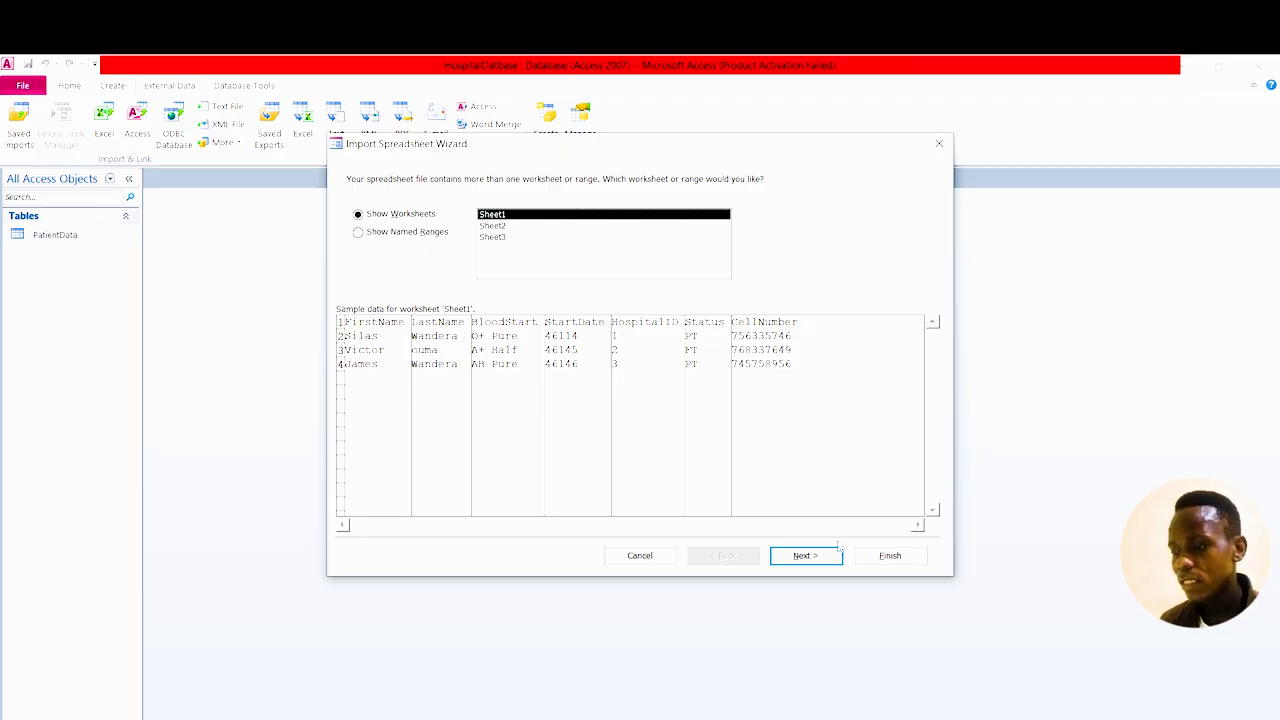
Accept Sheet1 with first-row column headings and finish the import.
click(808, 555)
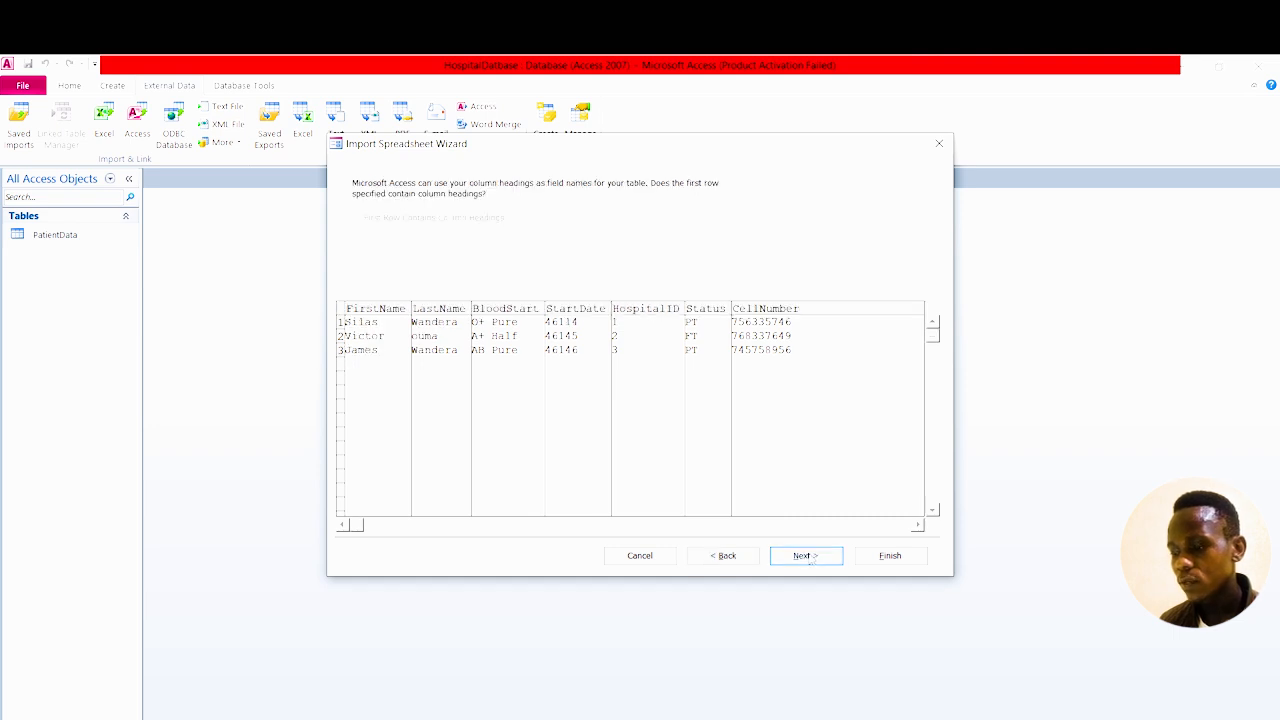
click(802, 556)
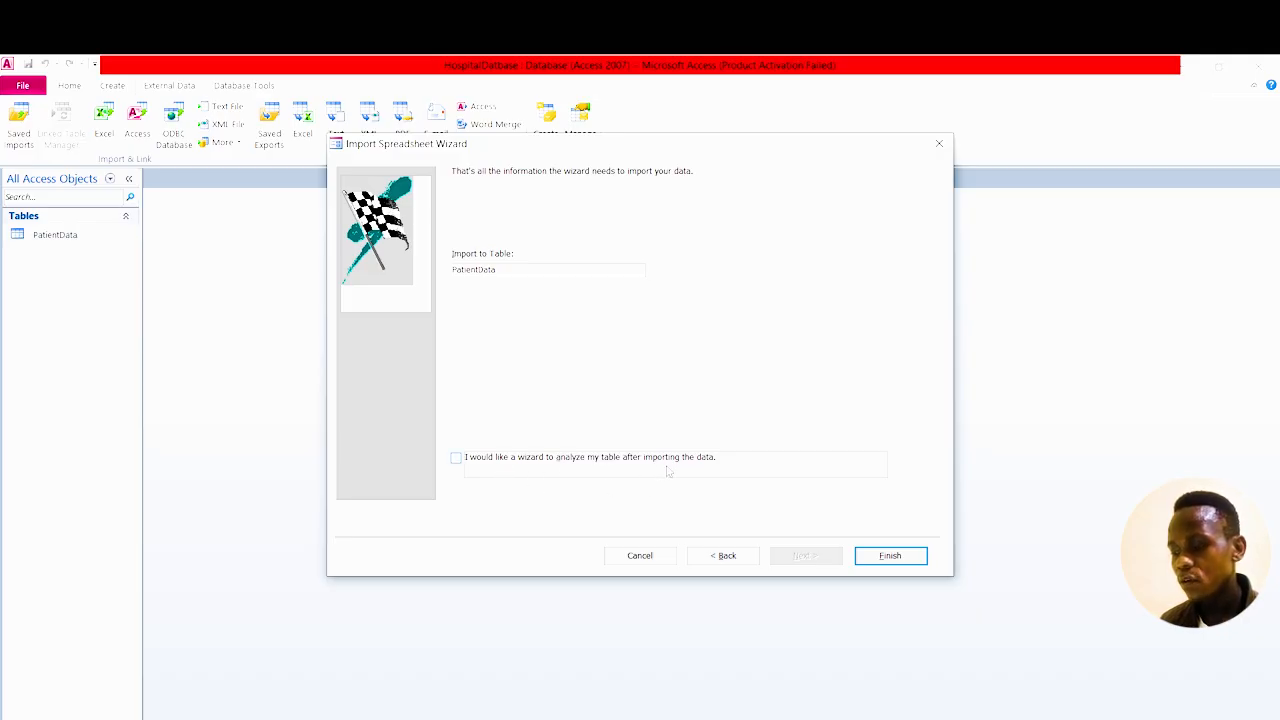
click(900, 556)
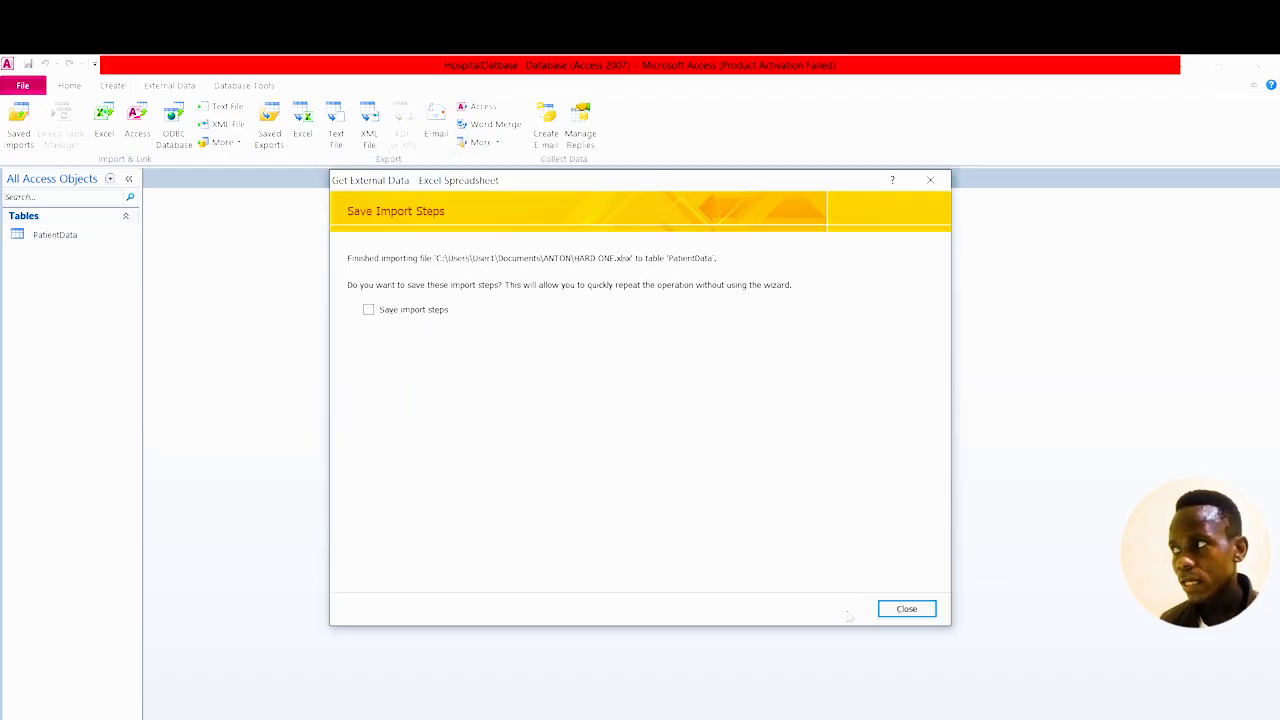
Skip saving import steps, compare PatientData's four records with HARD ONE, then close both.
click(910, 611)
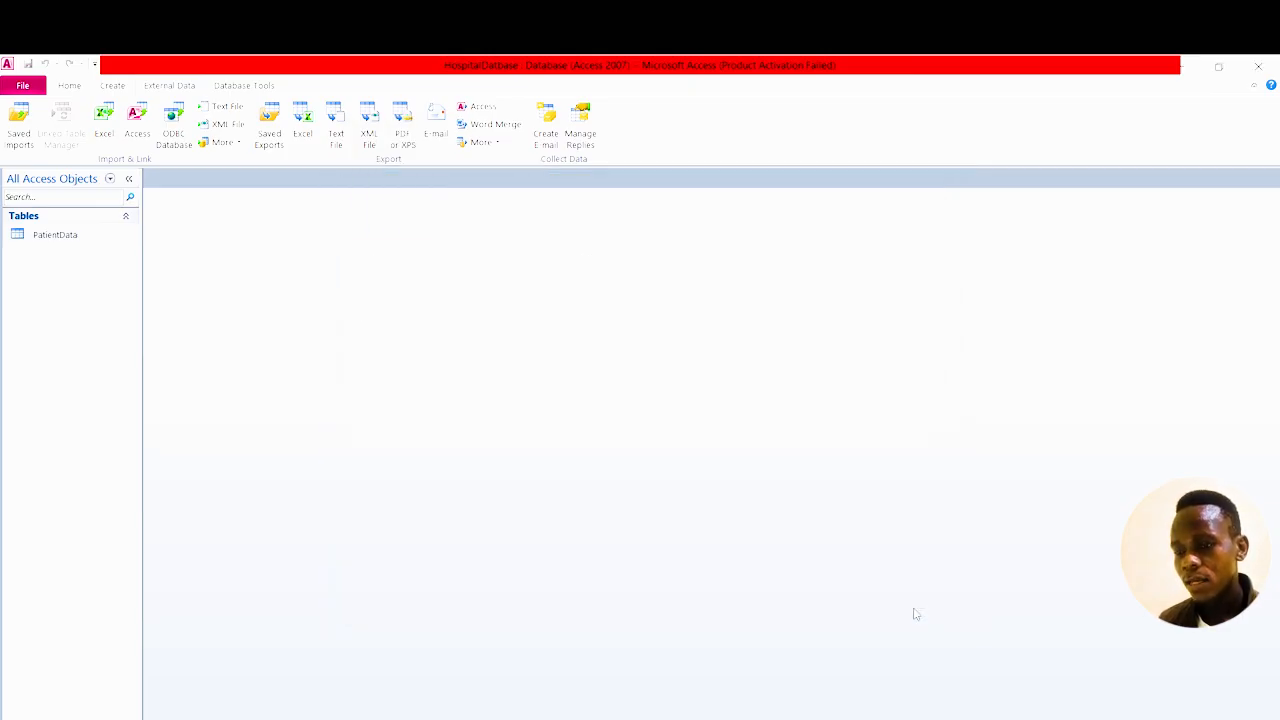
double_click(62, 236)
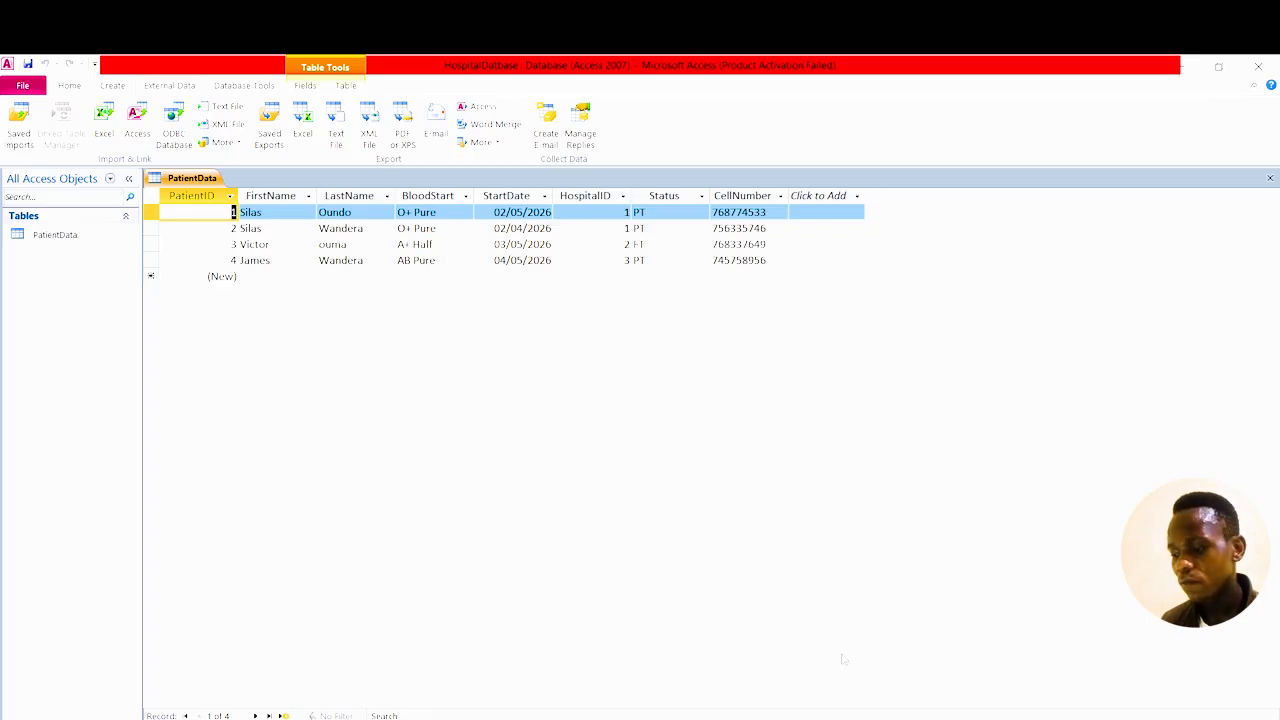
click(660, 719)
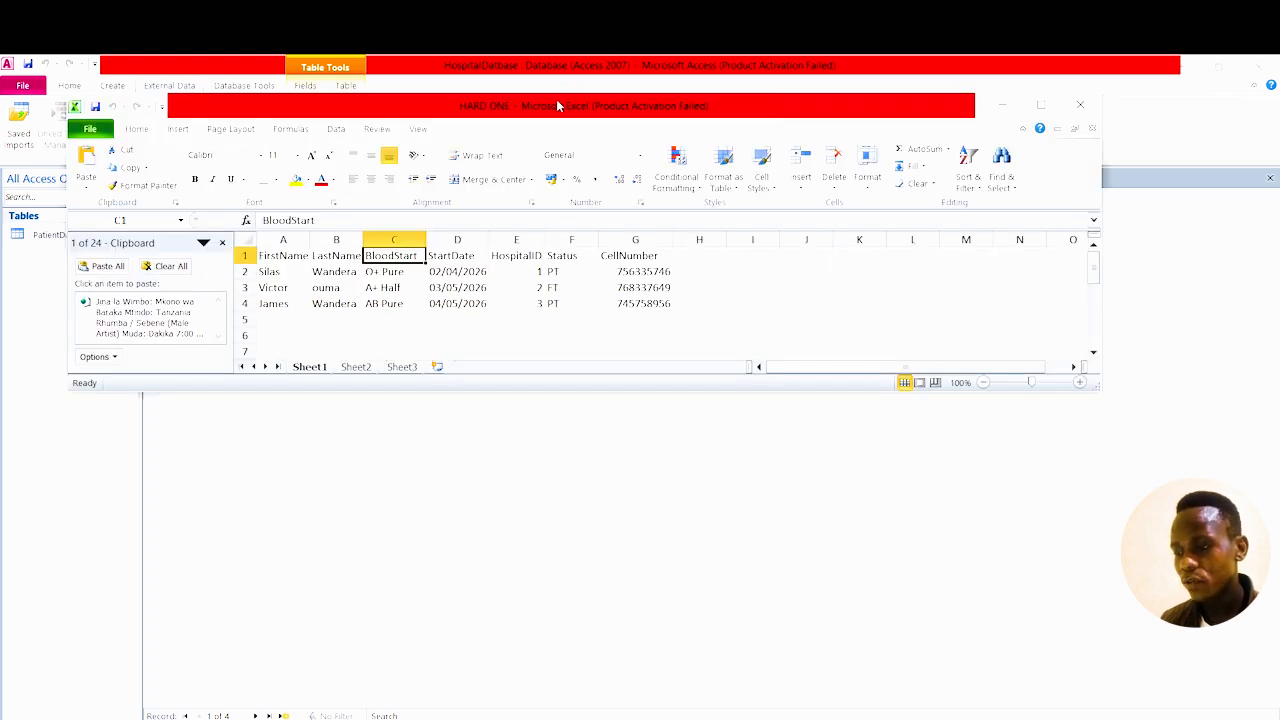
drag(558, 105, 566, 297)
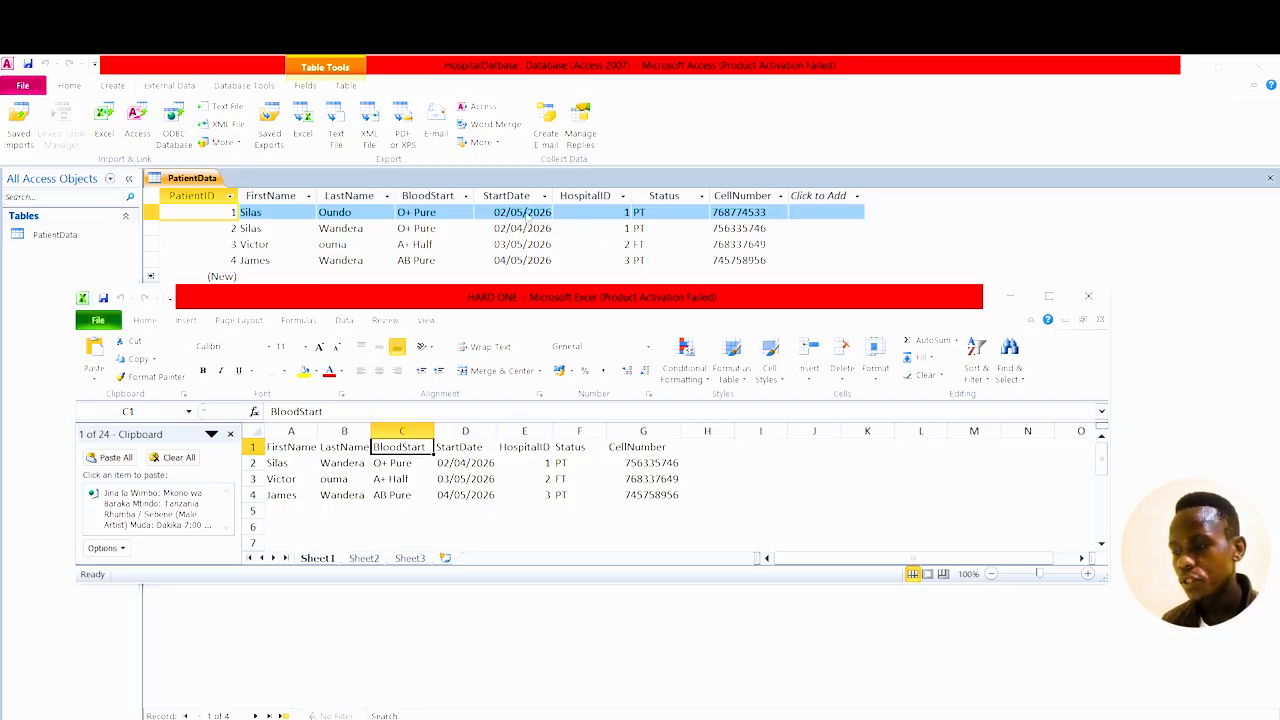
click(1088, 295)
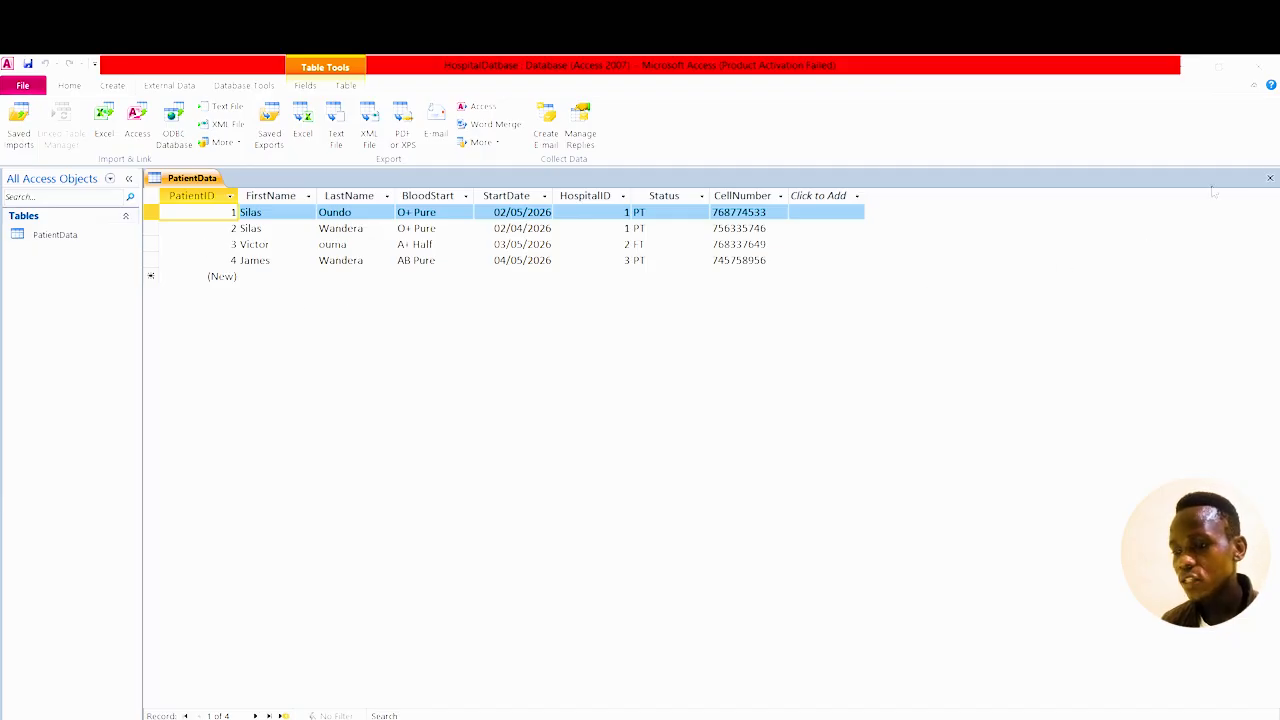
click(1270, 177)
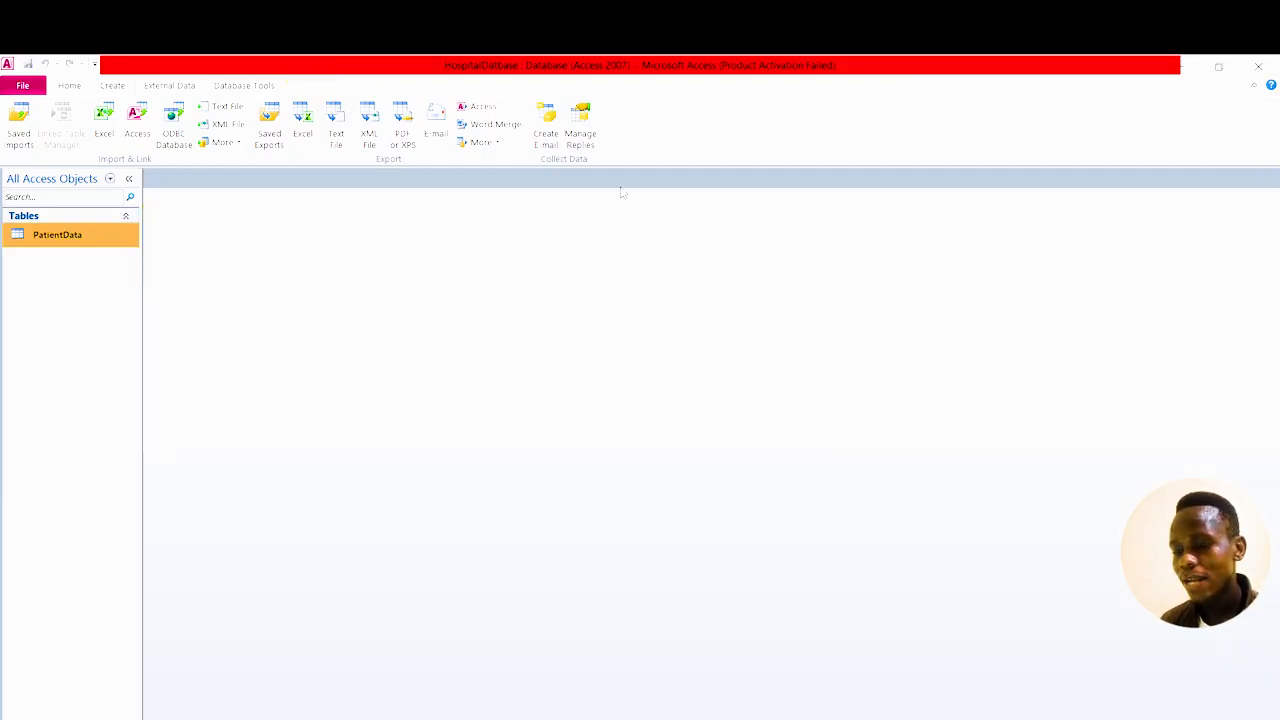
Start an Excel import of HARD ONE.xlsx into a new table via PatientData's context menu.
right_click(75, 238)
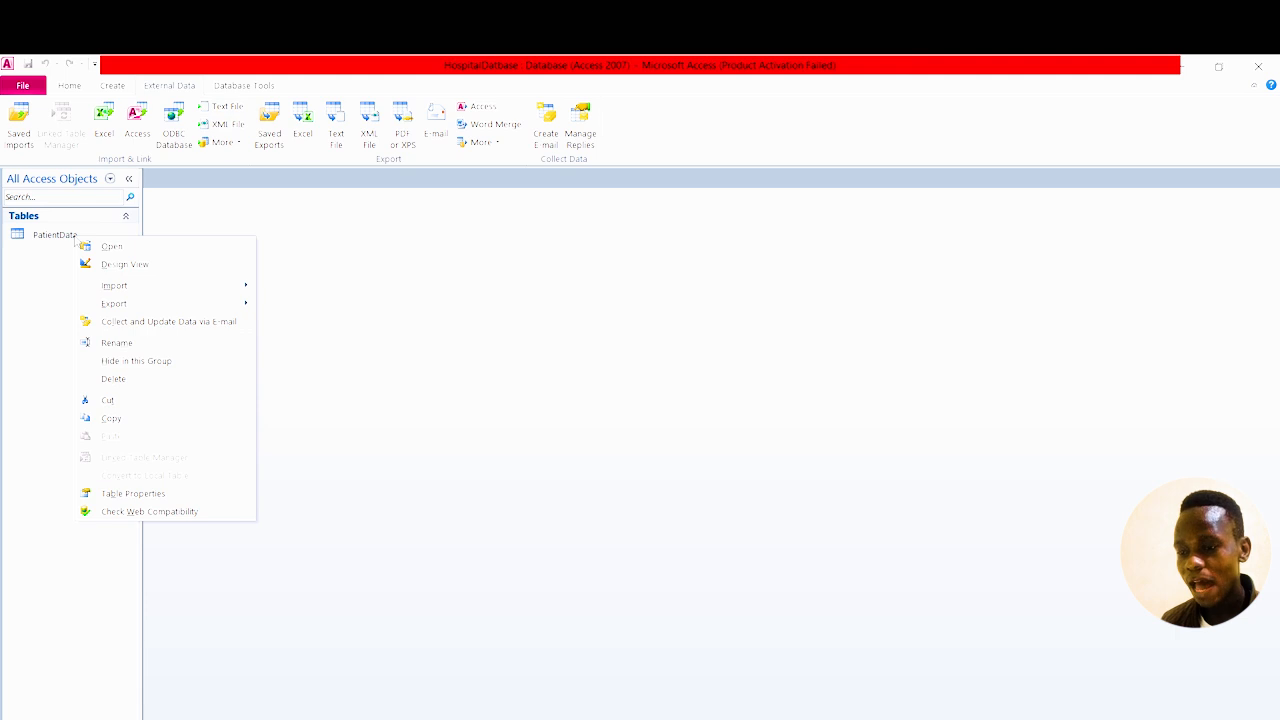
mouse_move(135, 289)
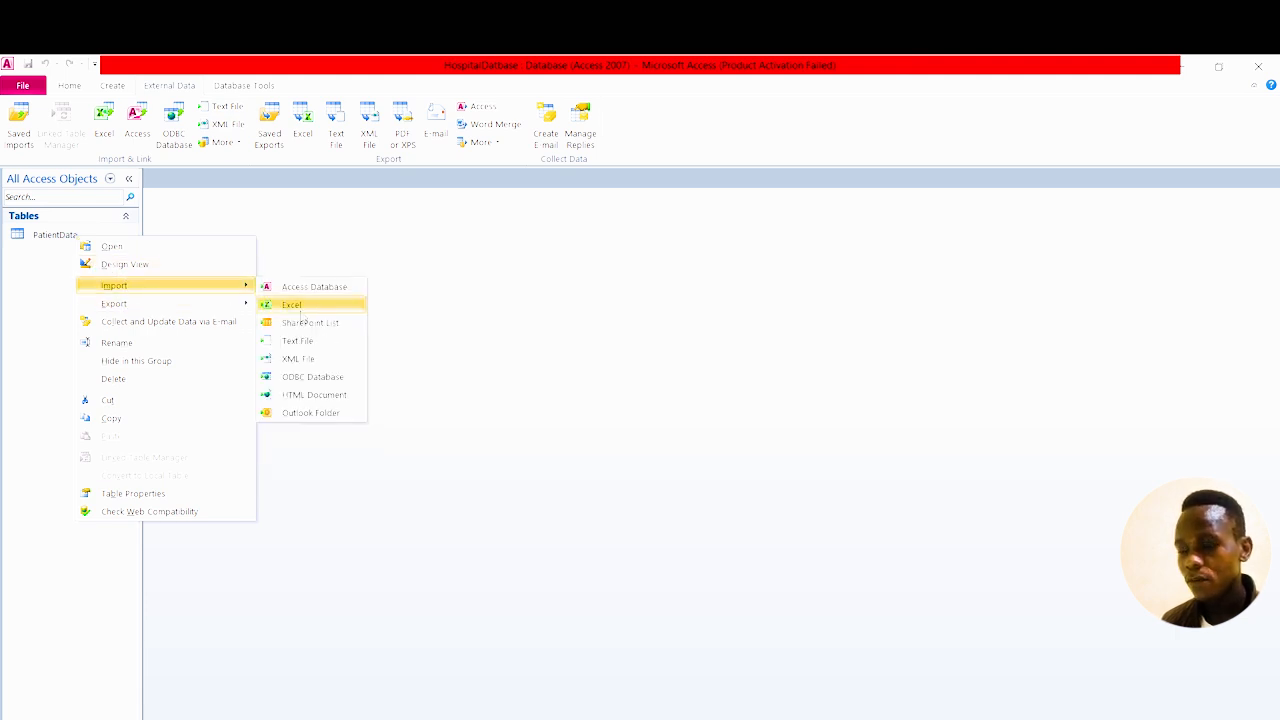
click(300, 310)
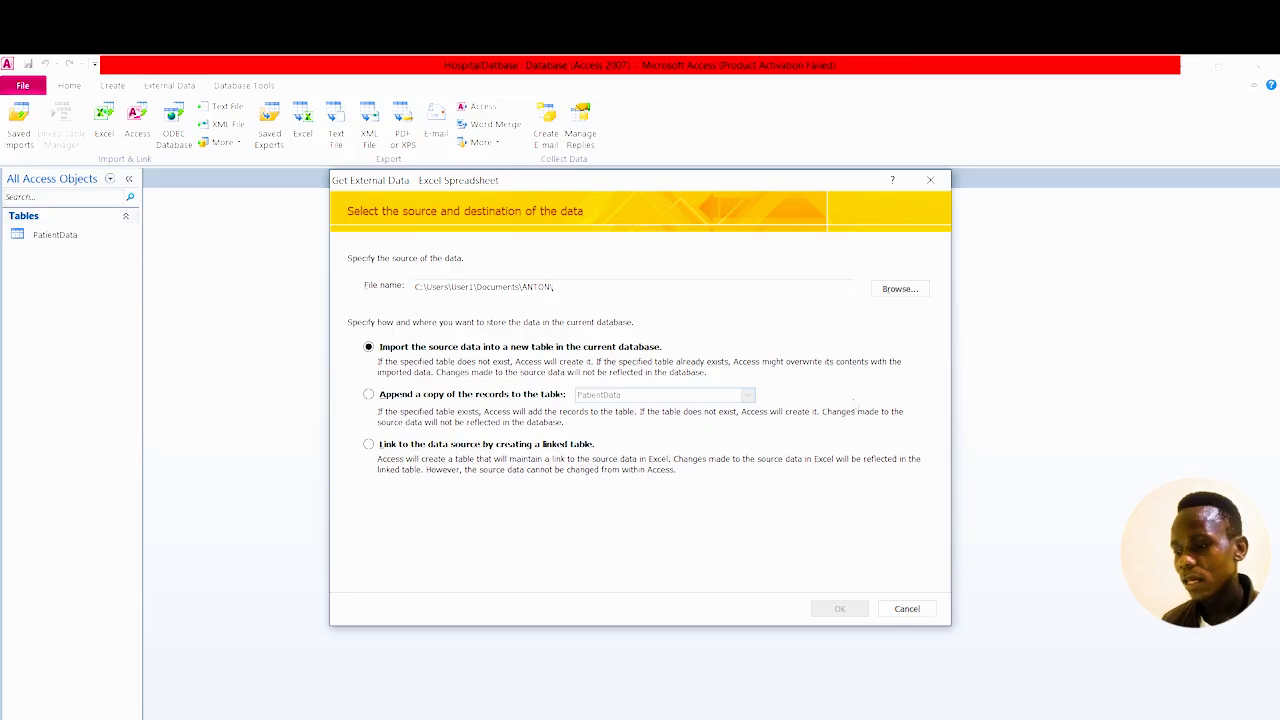
click(901, 289)
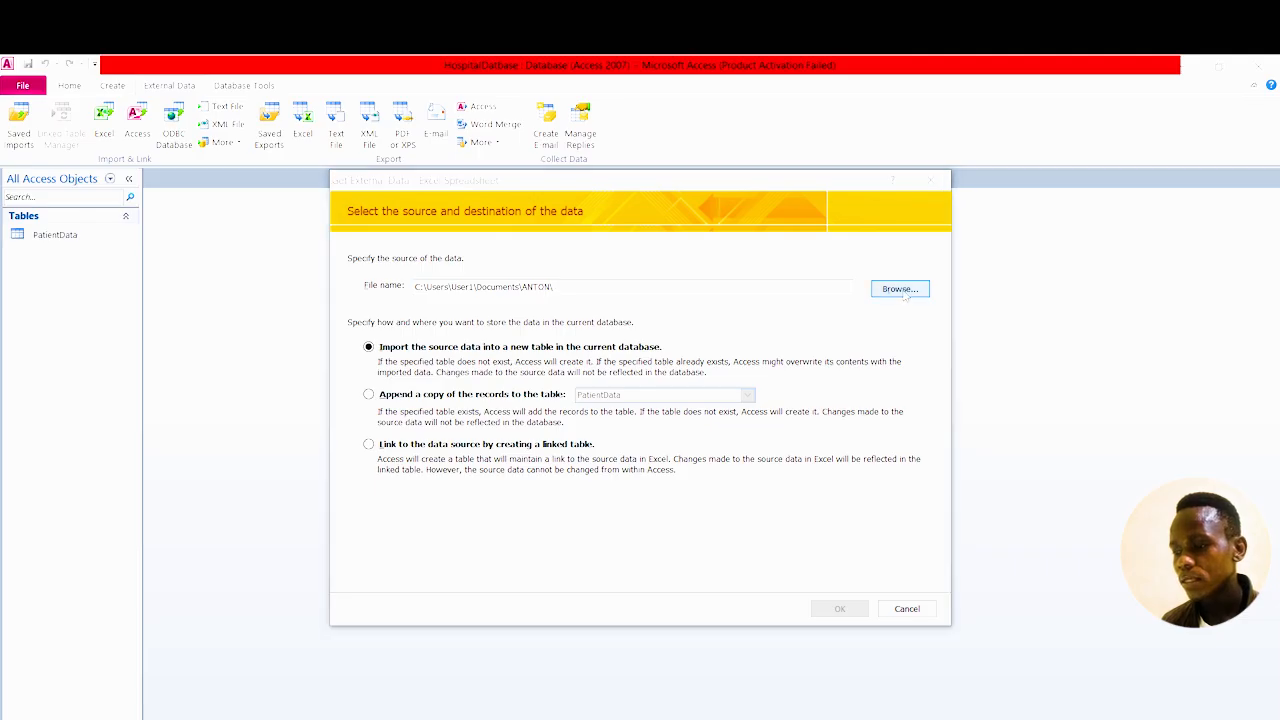
click(527, 343)
click(831, 564)
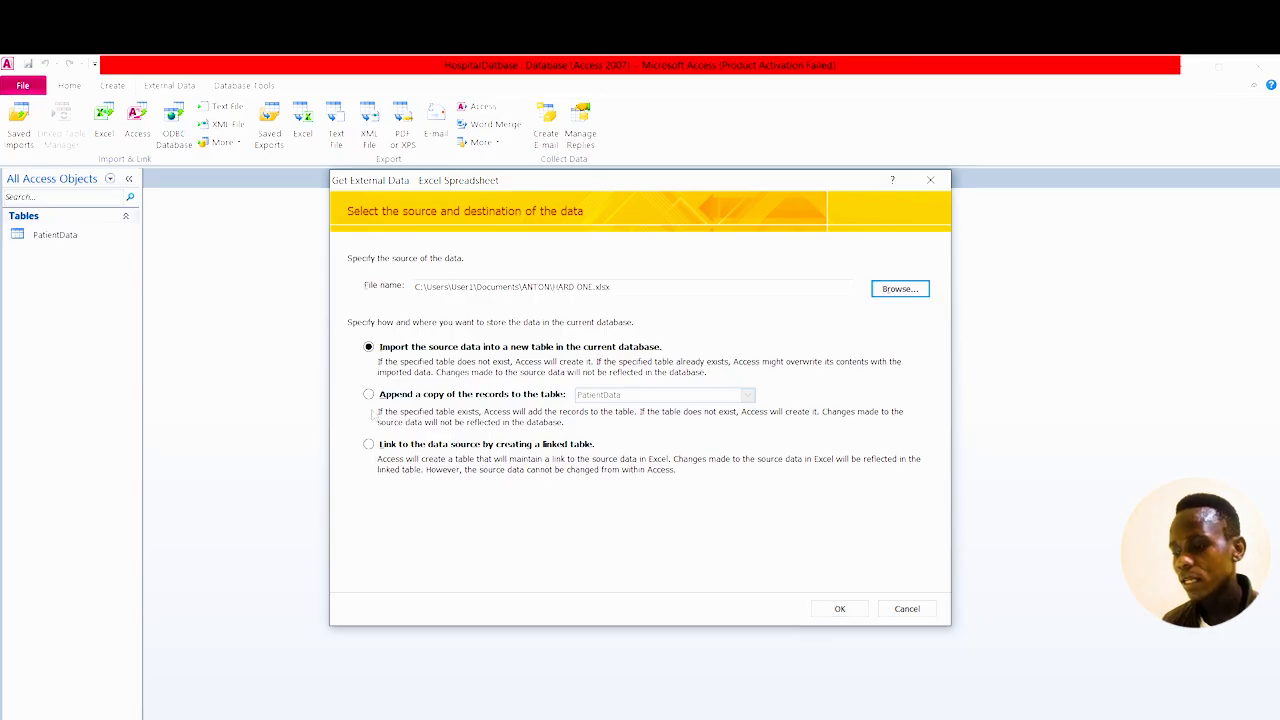
click(840, 609)
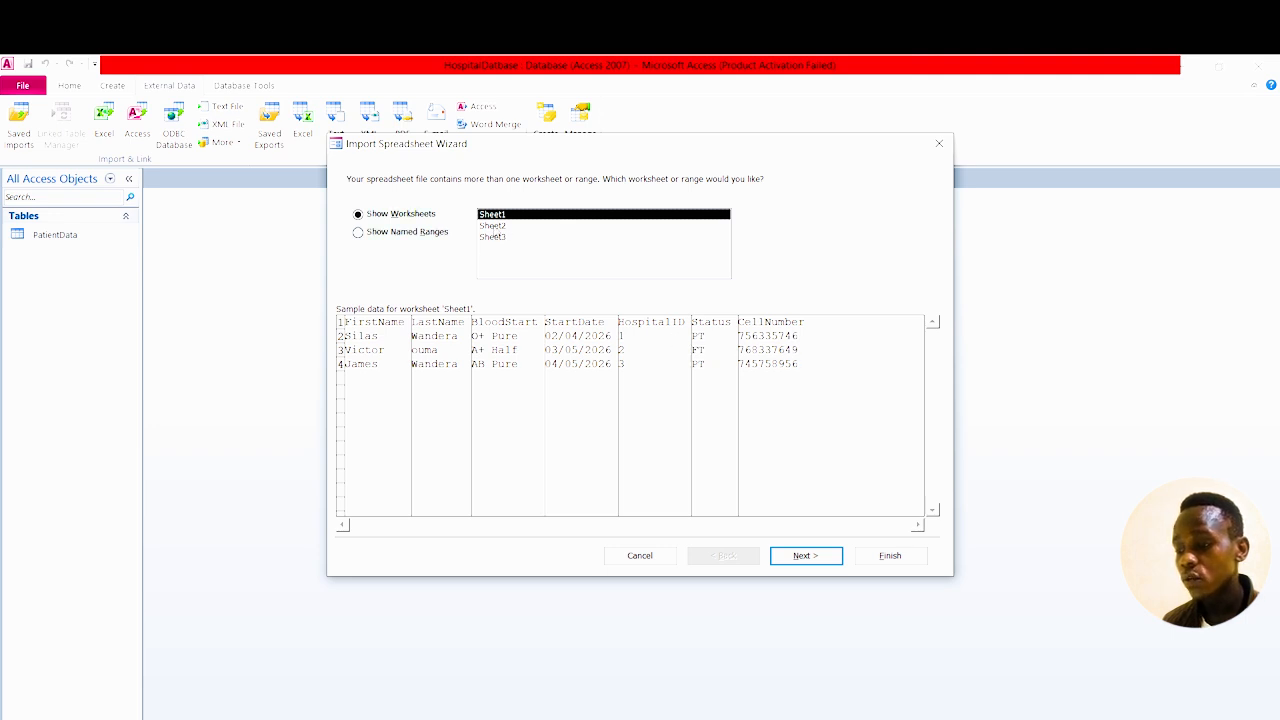
Import Sheet2 with first-row headings, HospitalName as Text and an Access-added primary key.
click(493, 227)
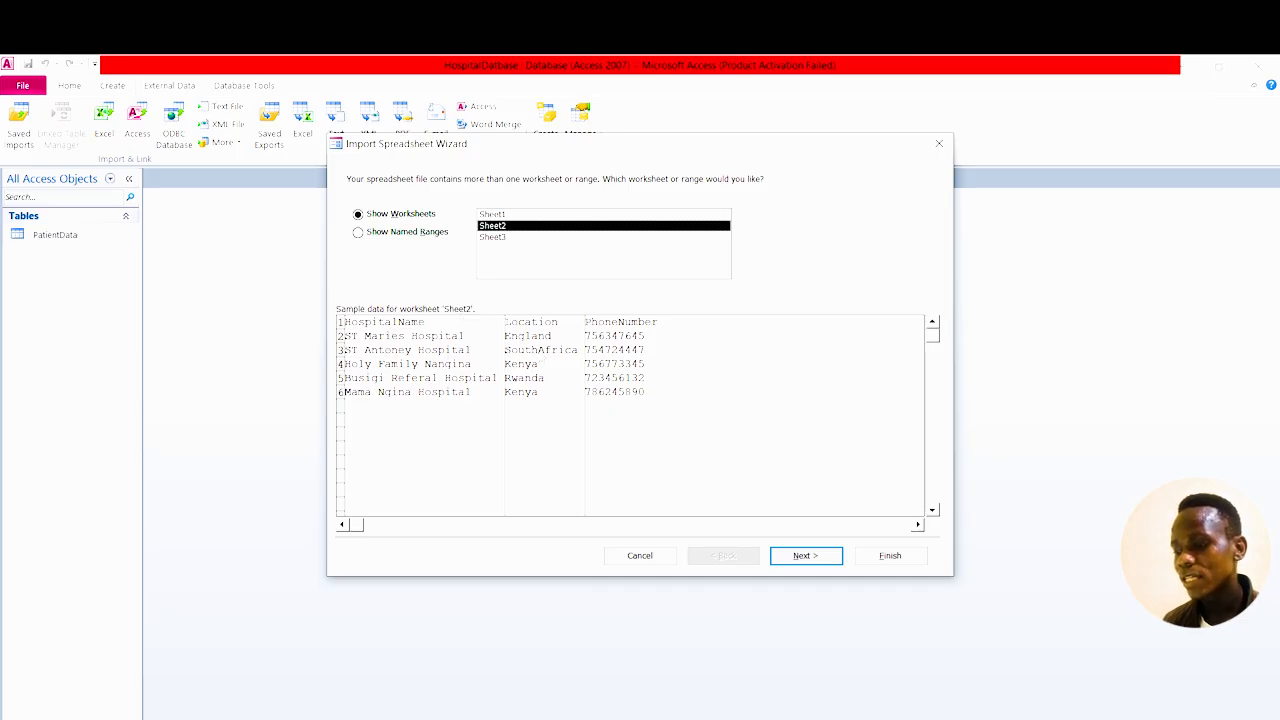
click(802, 557)
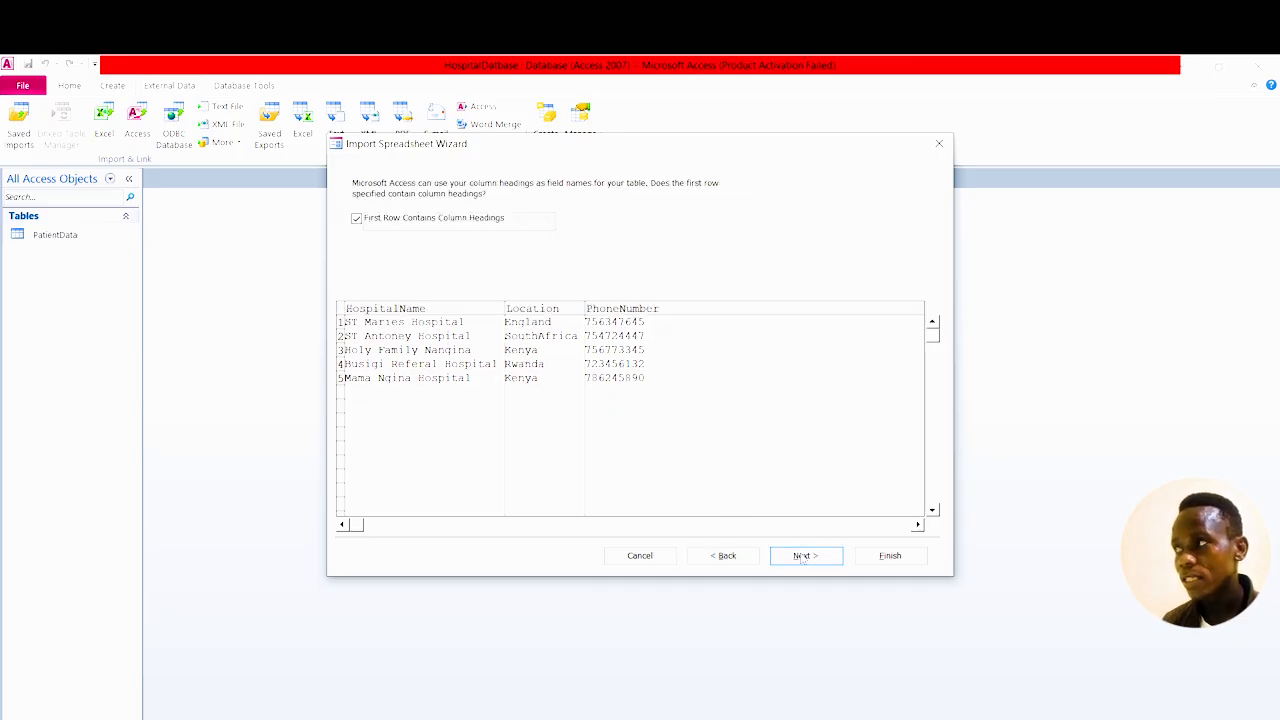
click(806, 555)
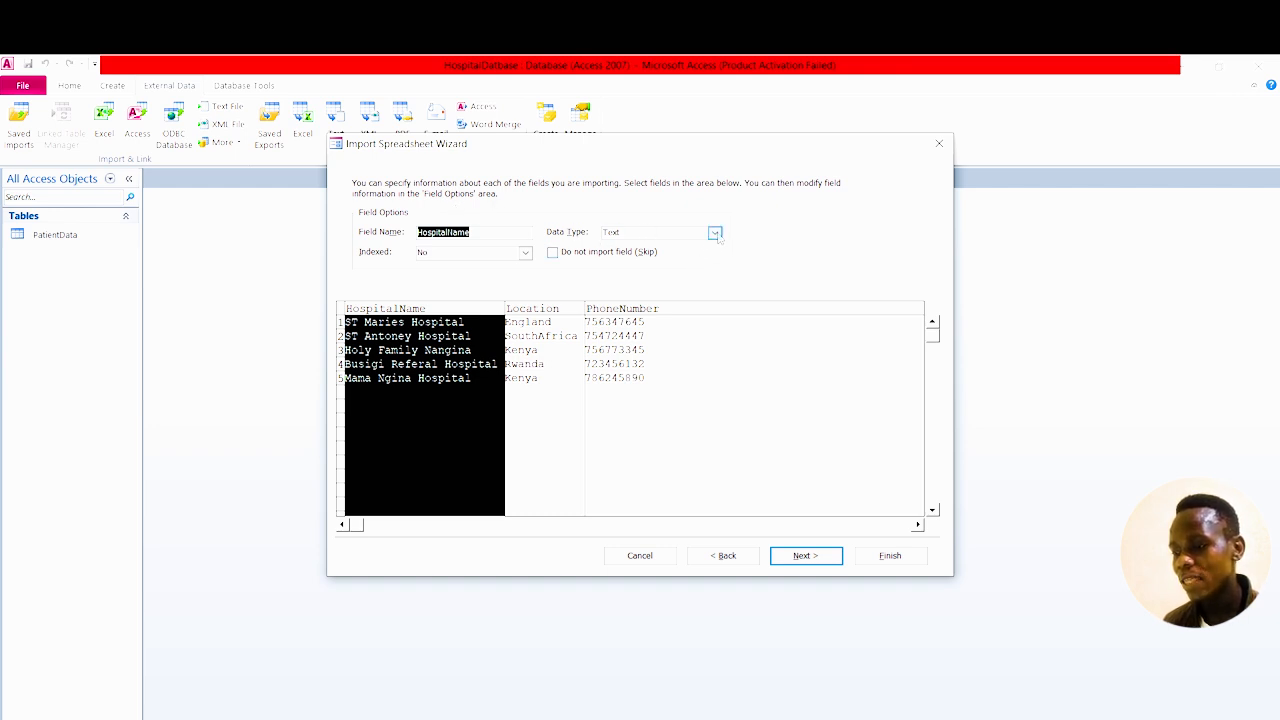
click(715, 233)
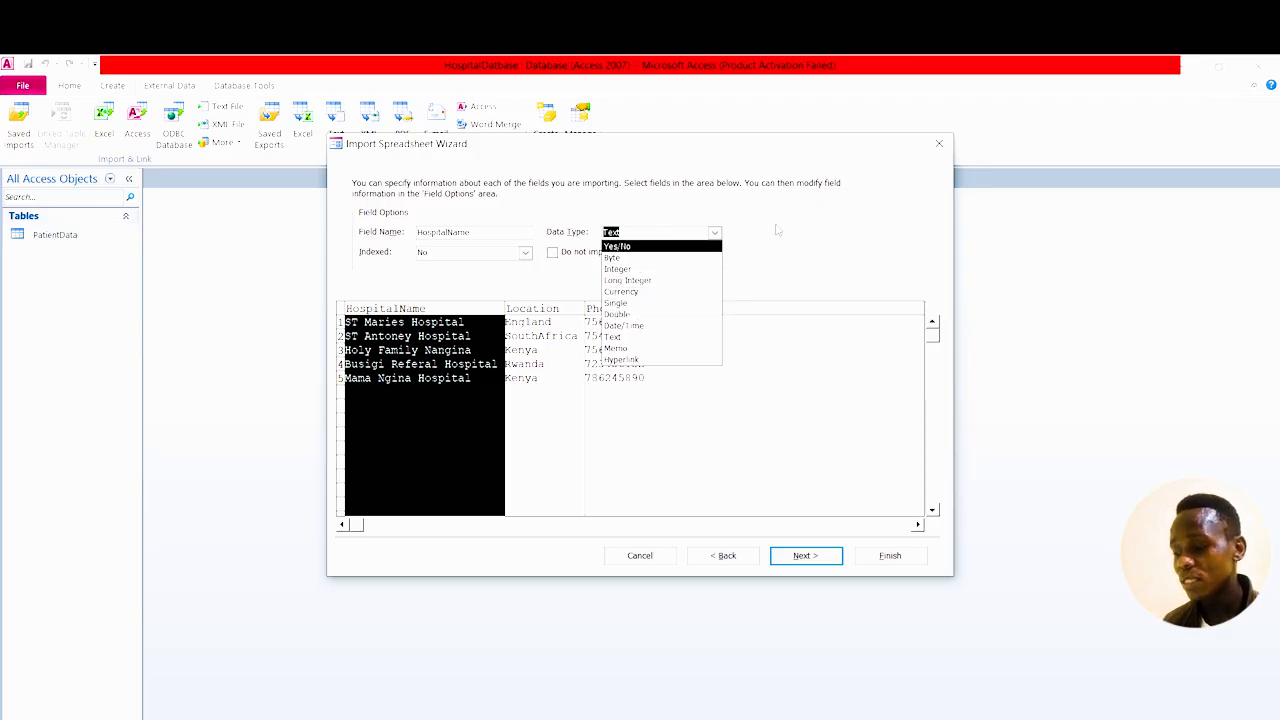
click(777, 231)
click(810, 563)
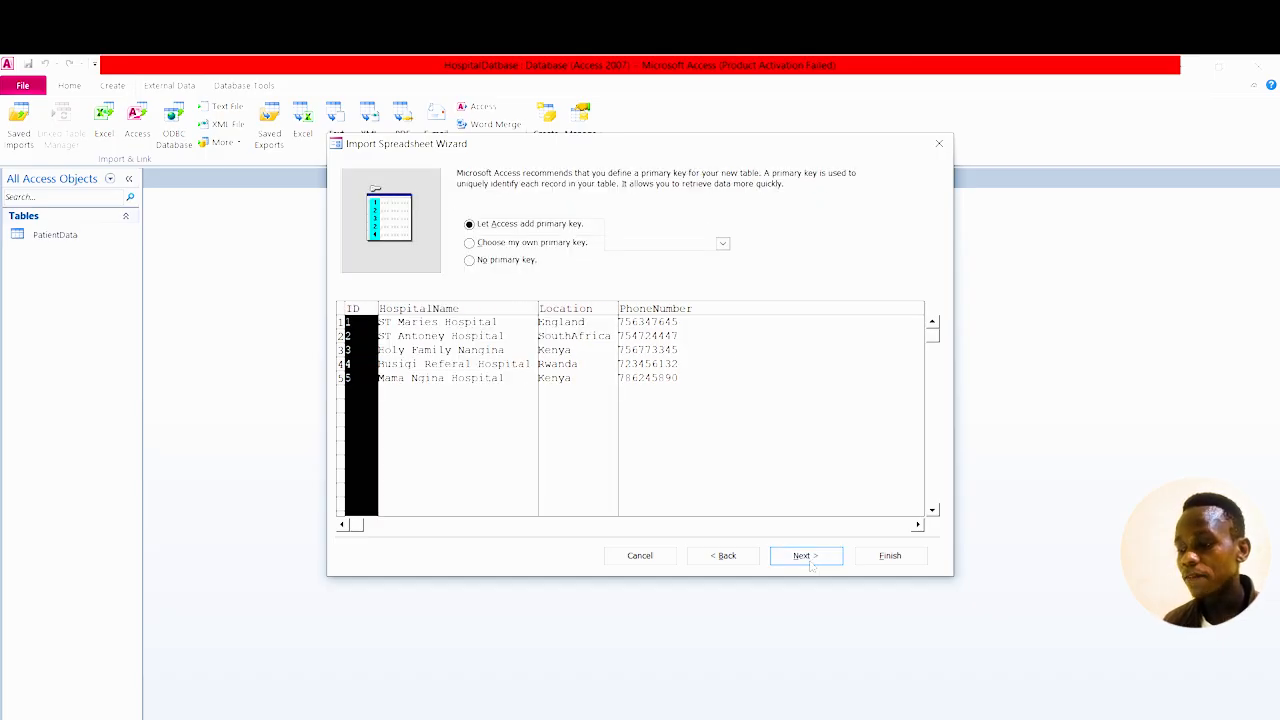
click(806, 556)
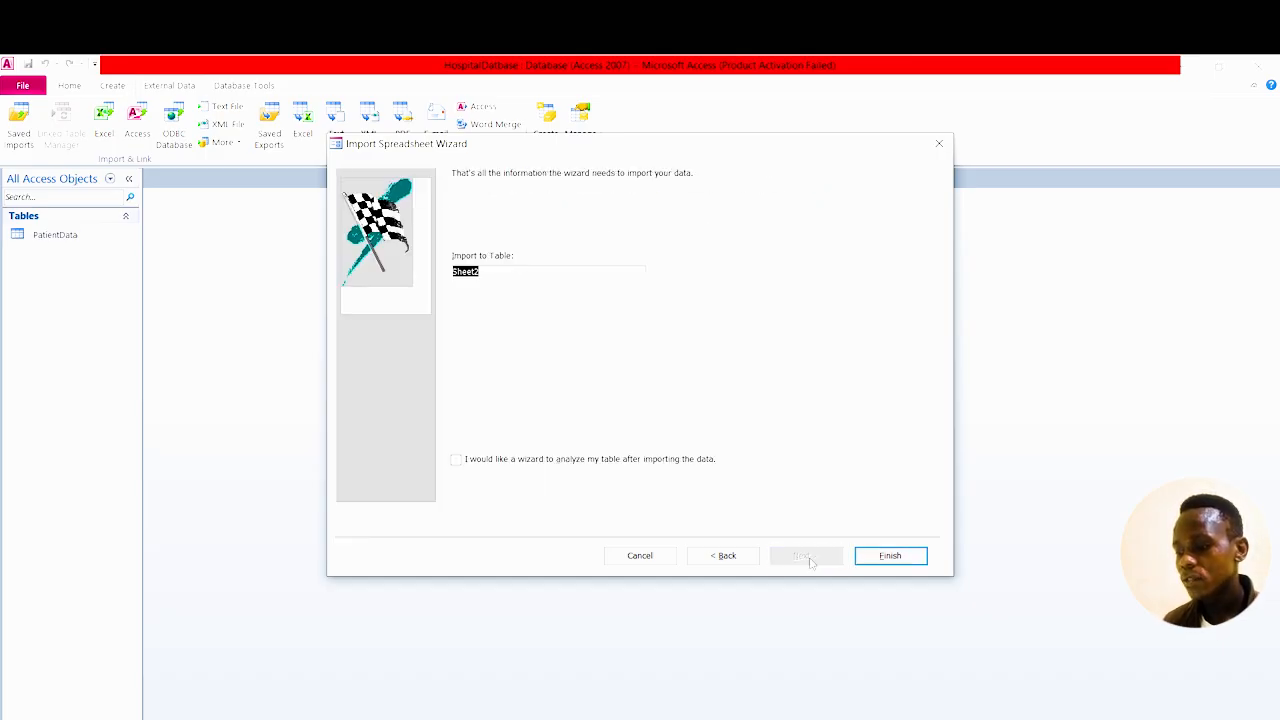
click(900, 555)
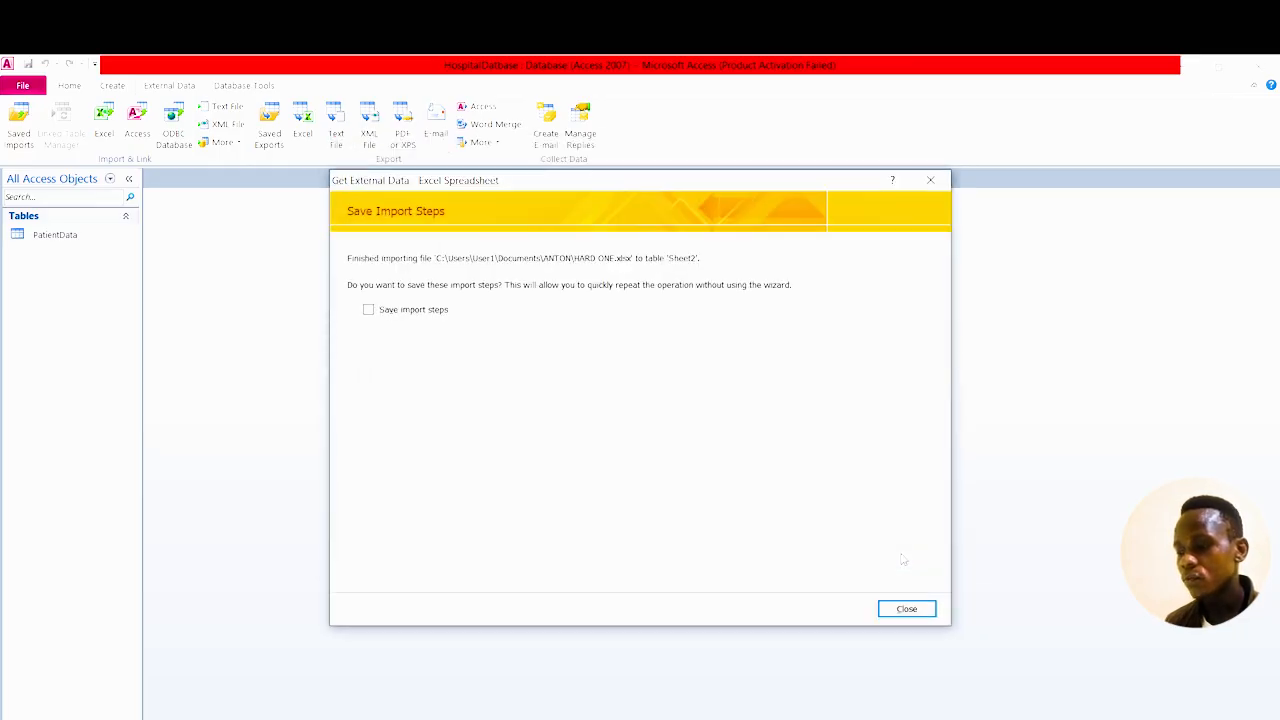
click(916, 614)
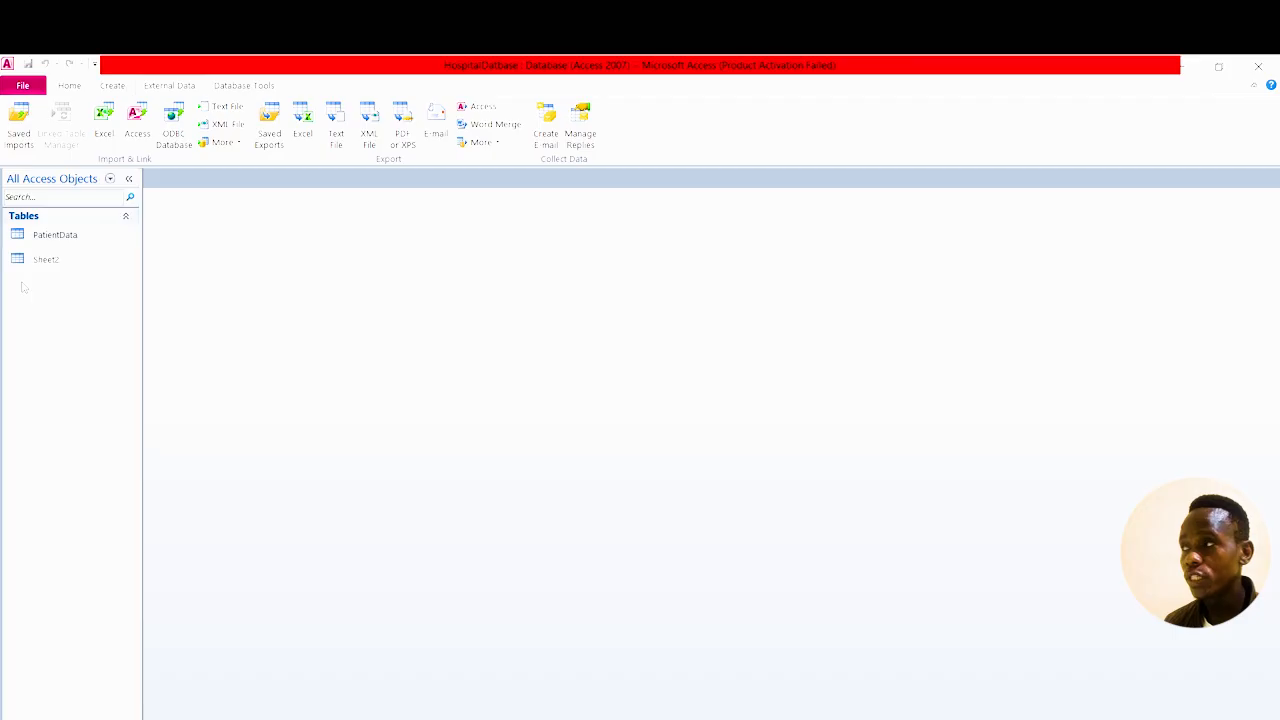
Open the PatientData and Sheet2 tables and autofit Sheet2's HospitalName column.
click(78, 238)
double_click(78, 240)
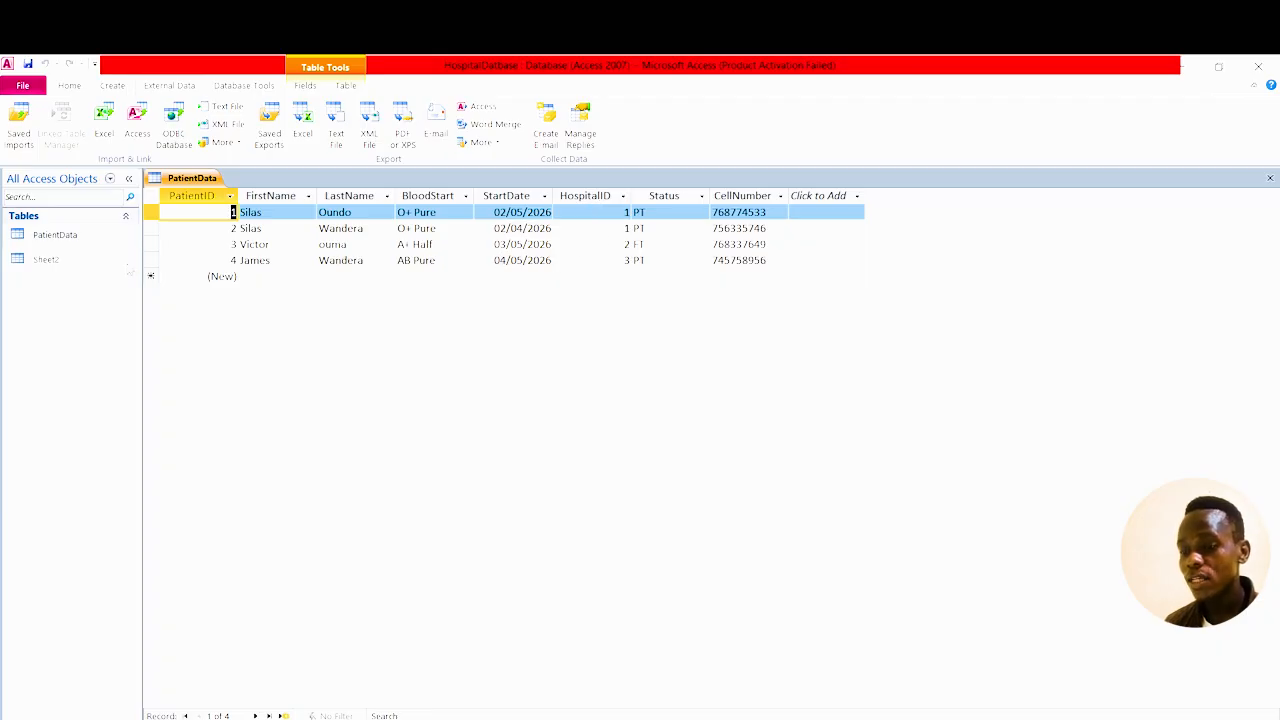
click(55, 260)
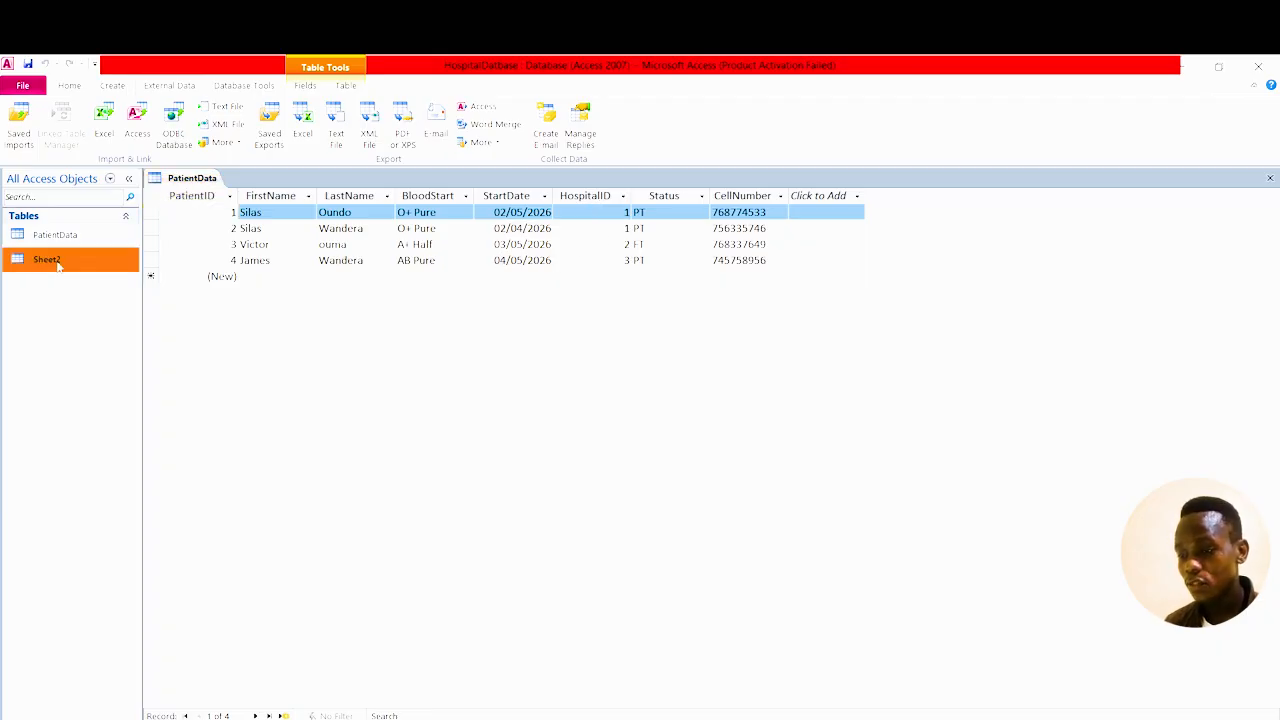
double_click(55, 260)
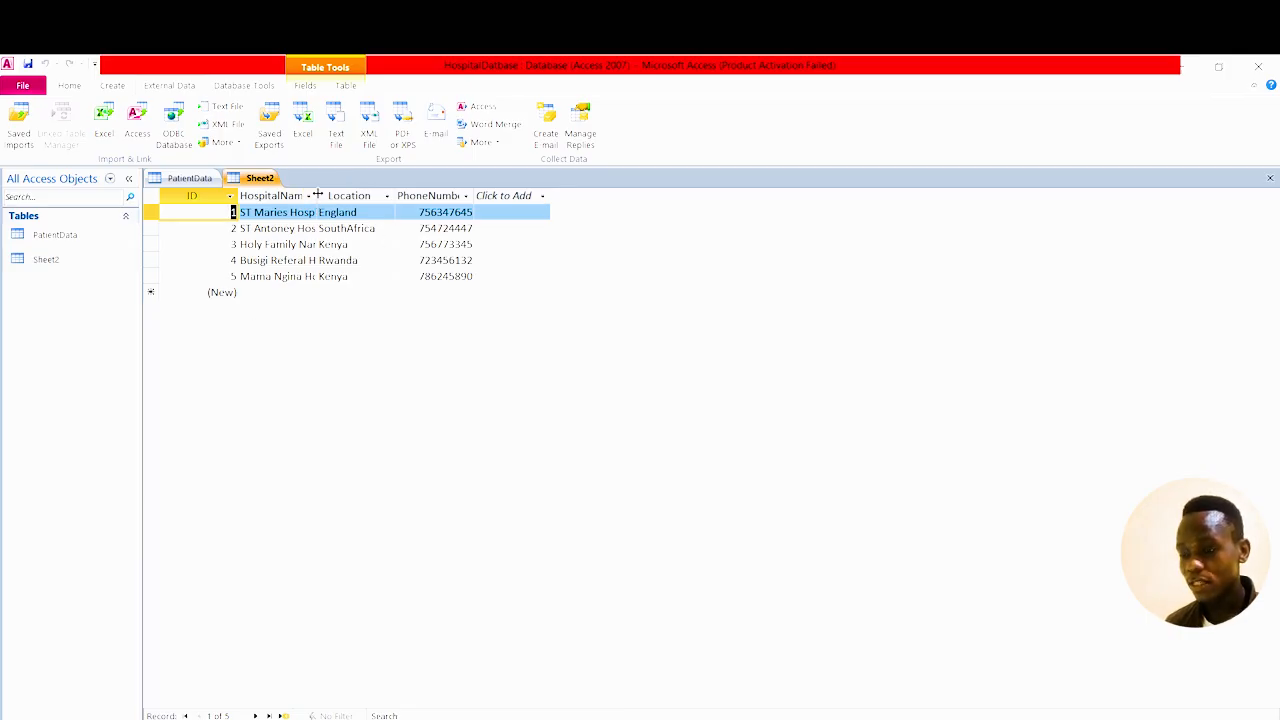
double_click(318, 194)
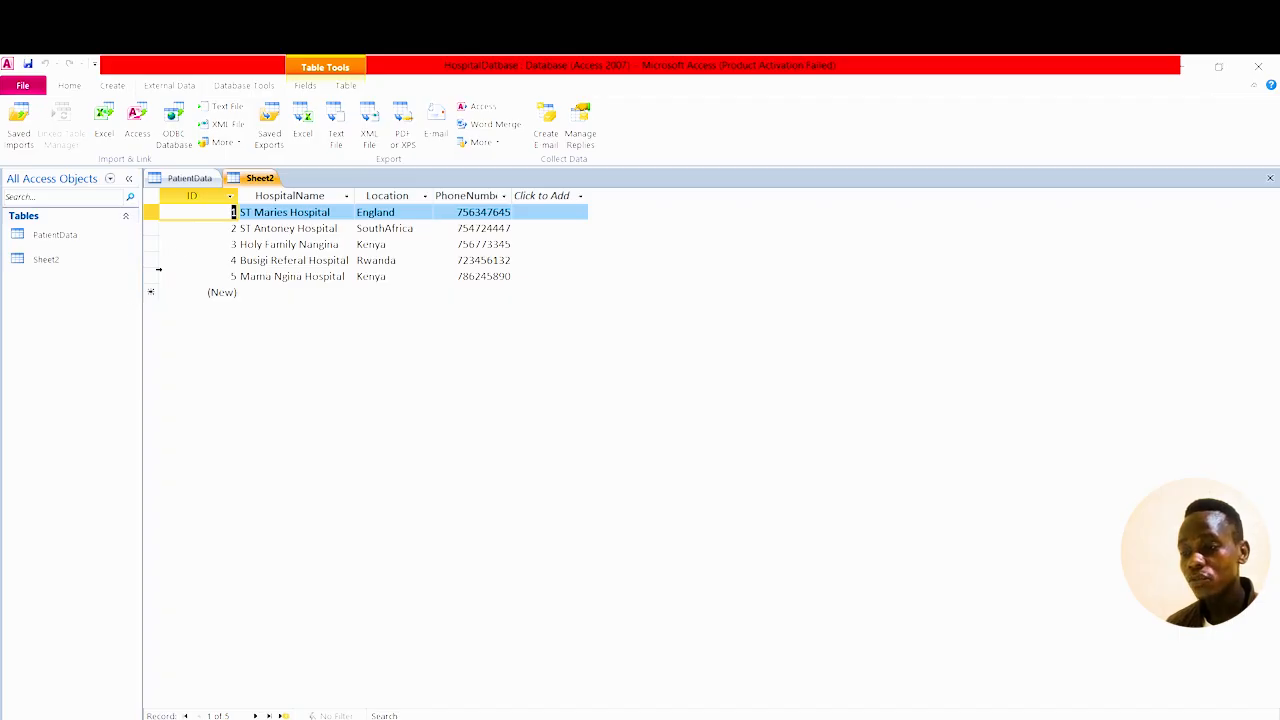
Rename Sheet2's ID field to HospitalData and save the table.
double_click(181, 195)
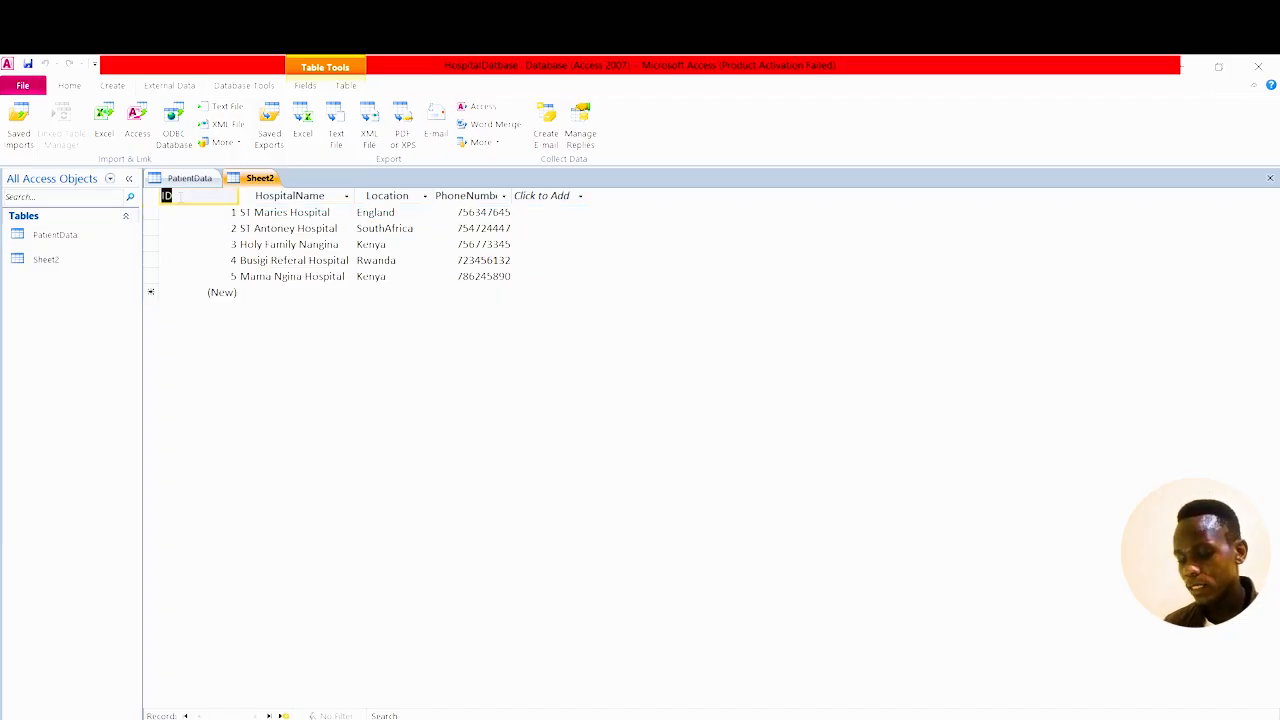
text(Ho)
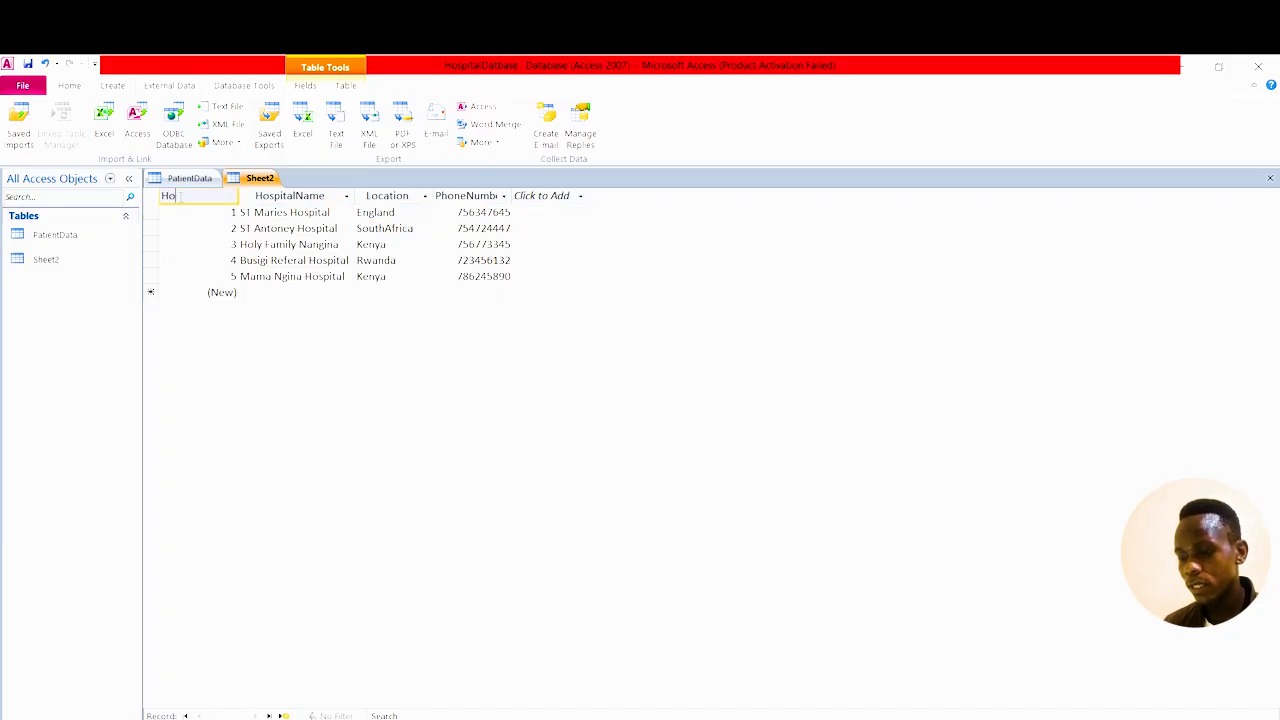
text(sp)
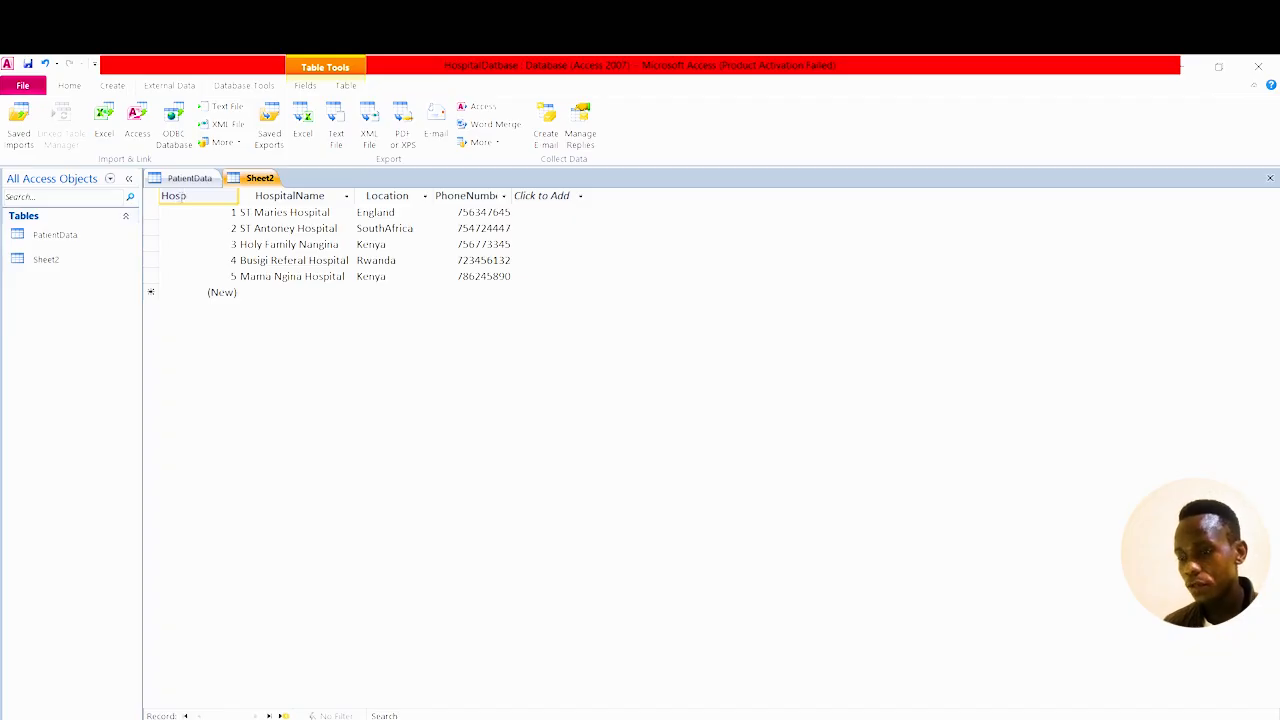
text(ital)
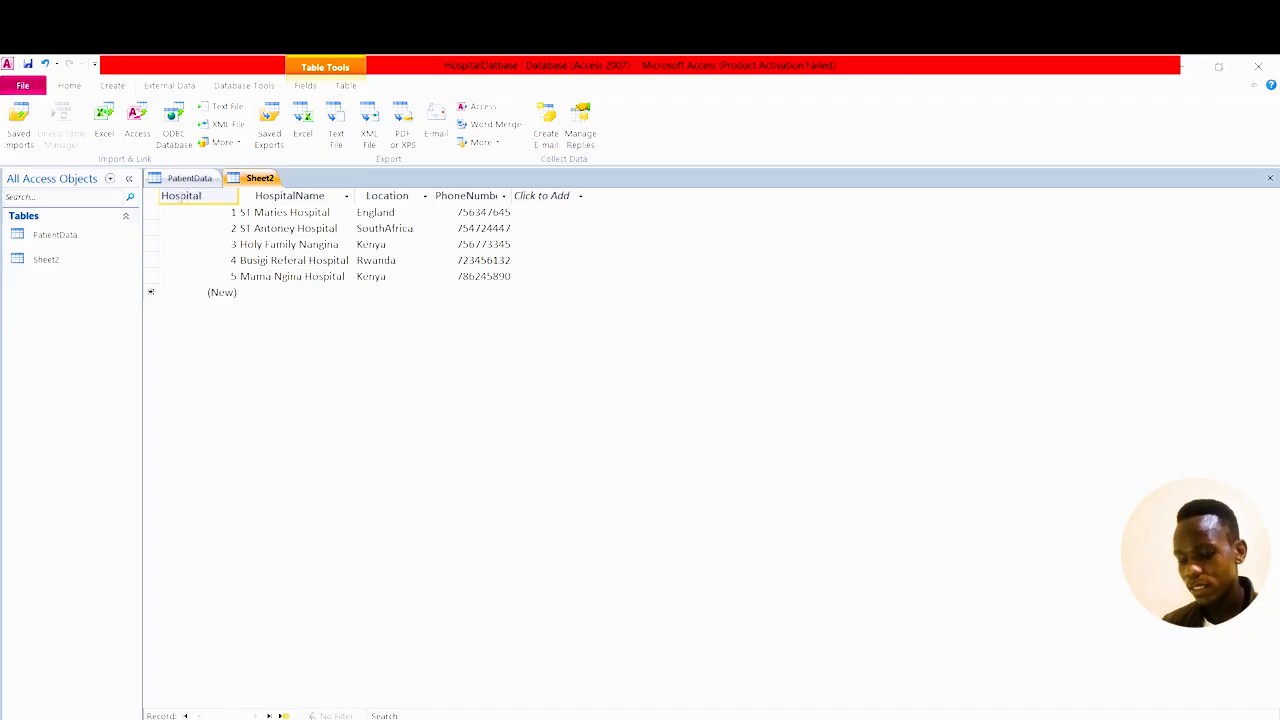
text(Da)
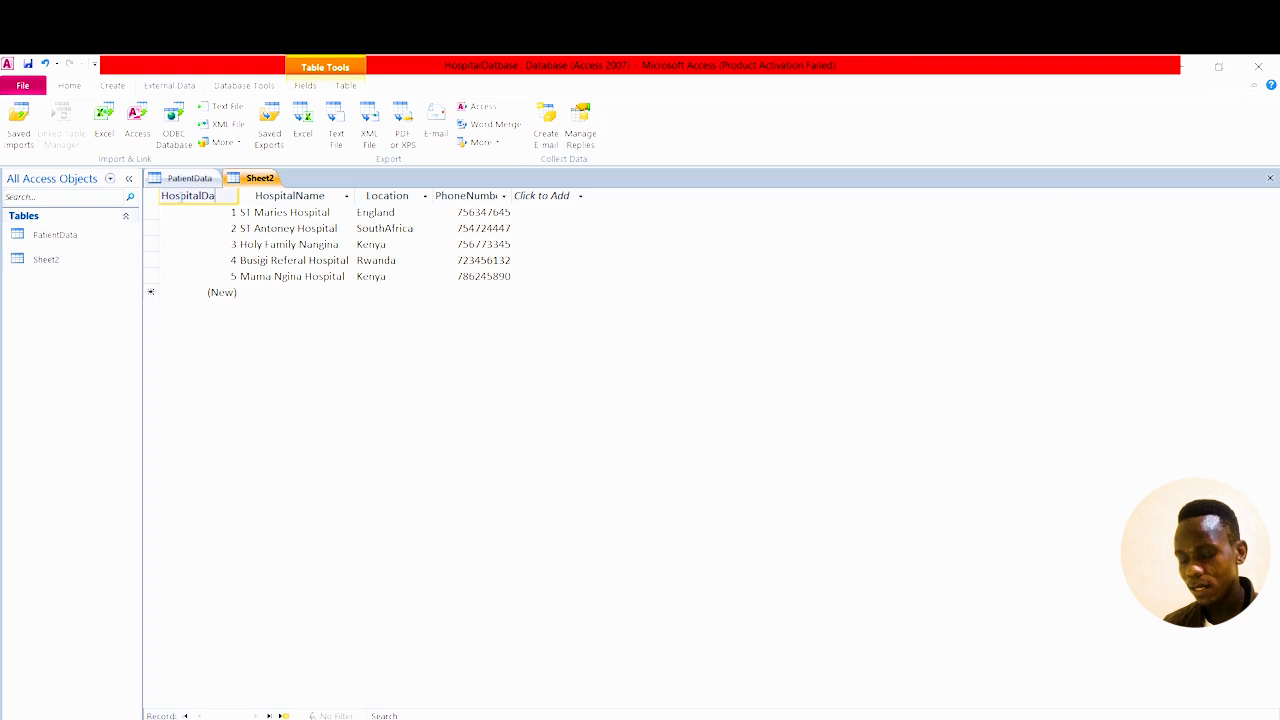
text(ta)
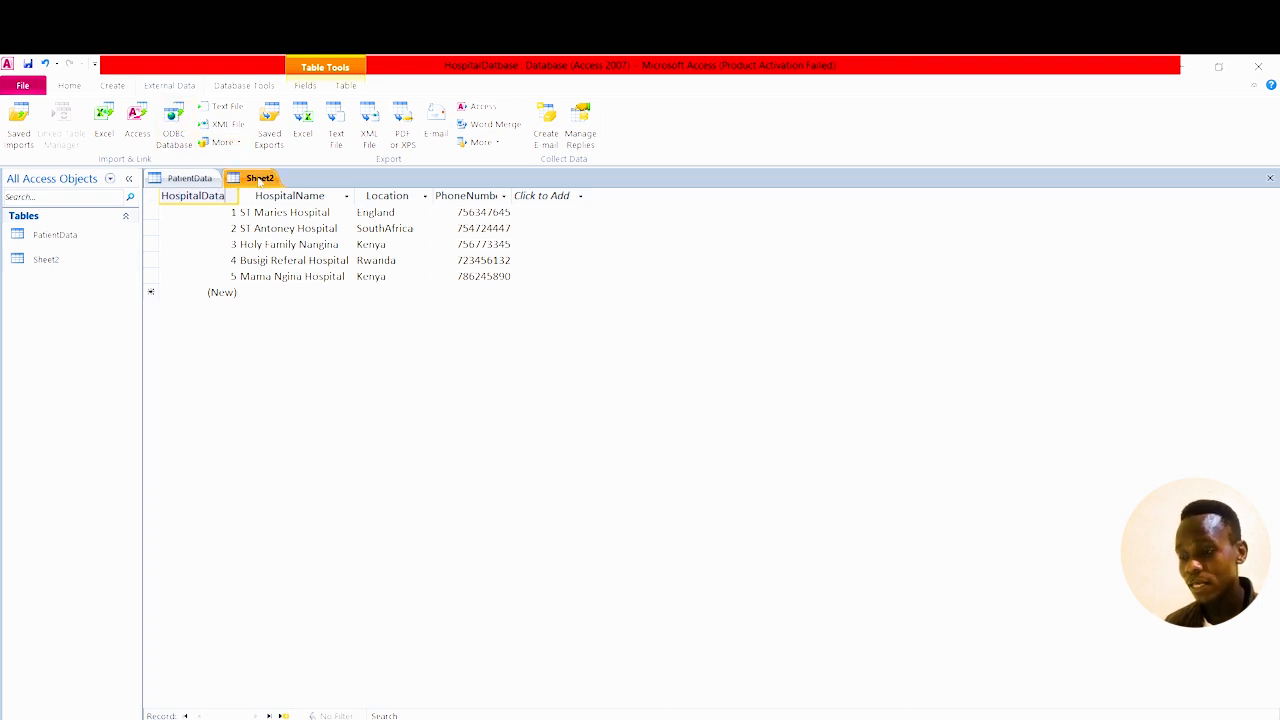
right_click(259, 181)
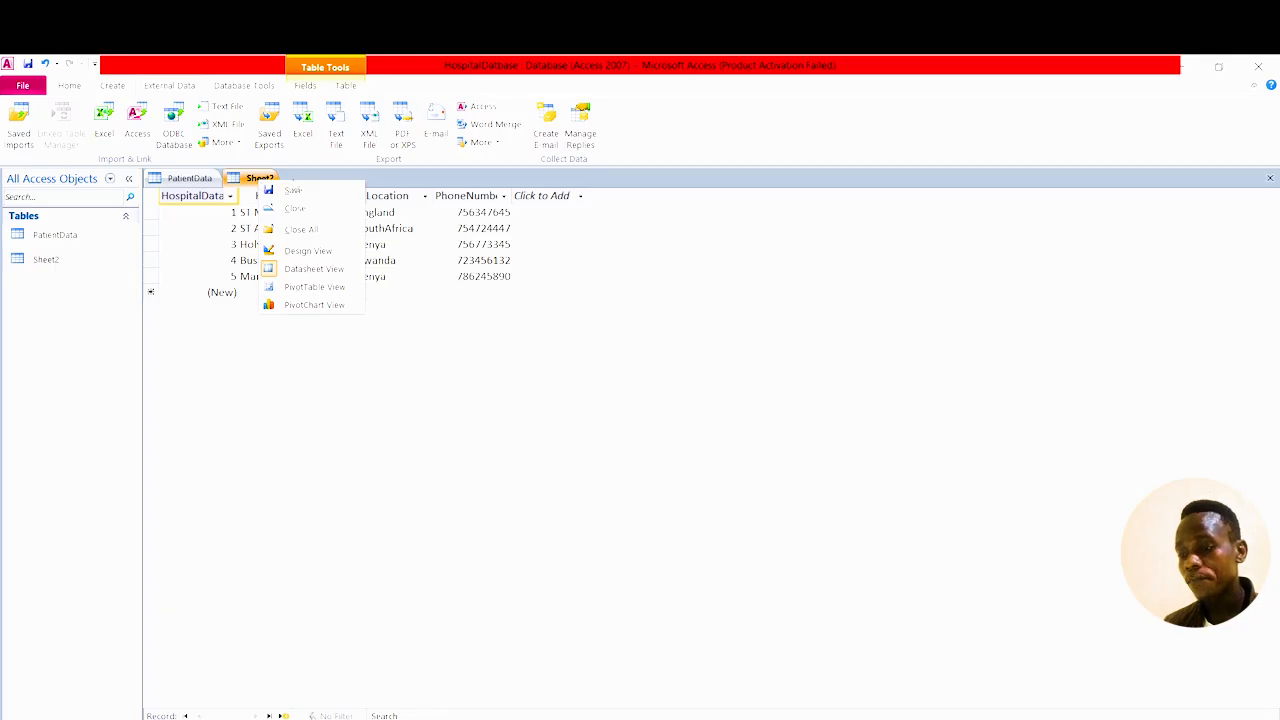
click(307, 190)
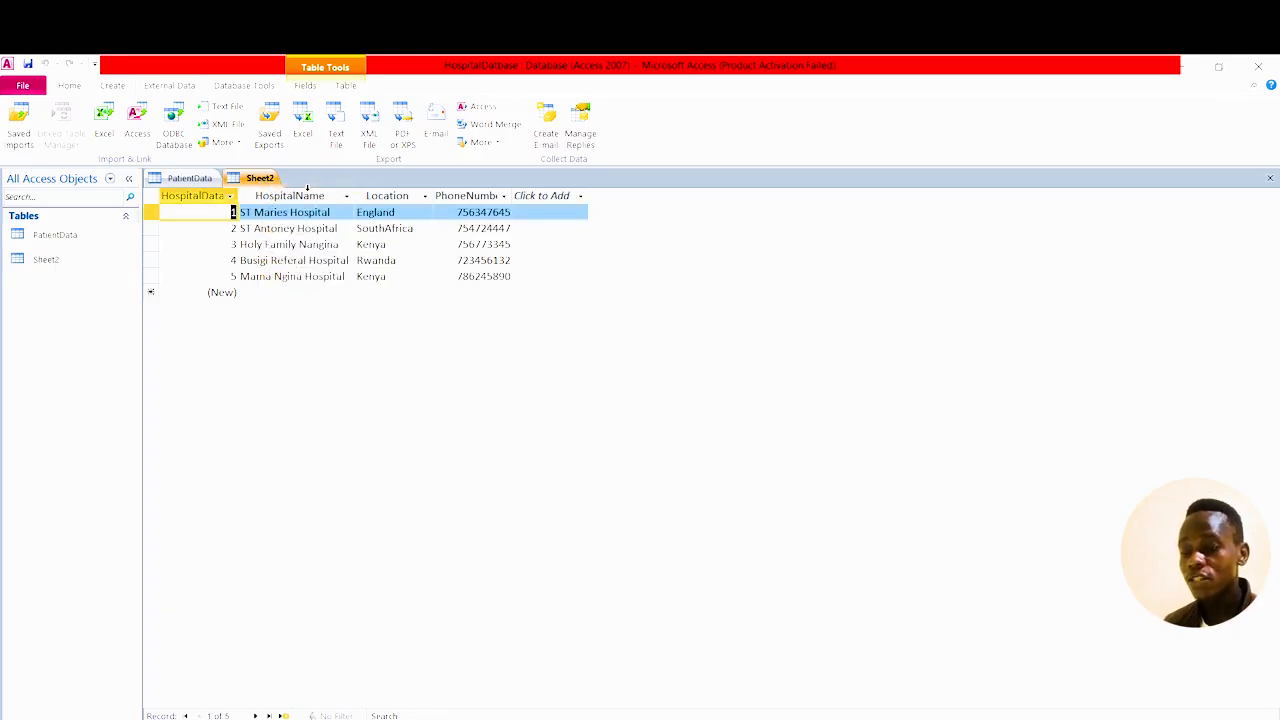
Reopen PatientData, then close both the PatientData and Sheet2 tables.
click(57, 233)
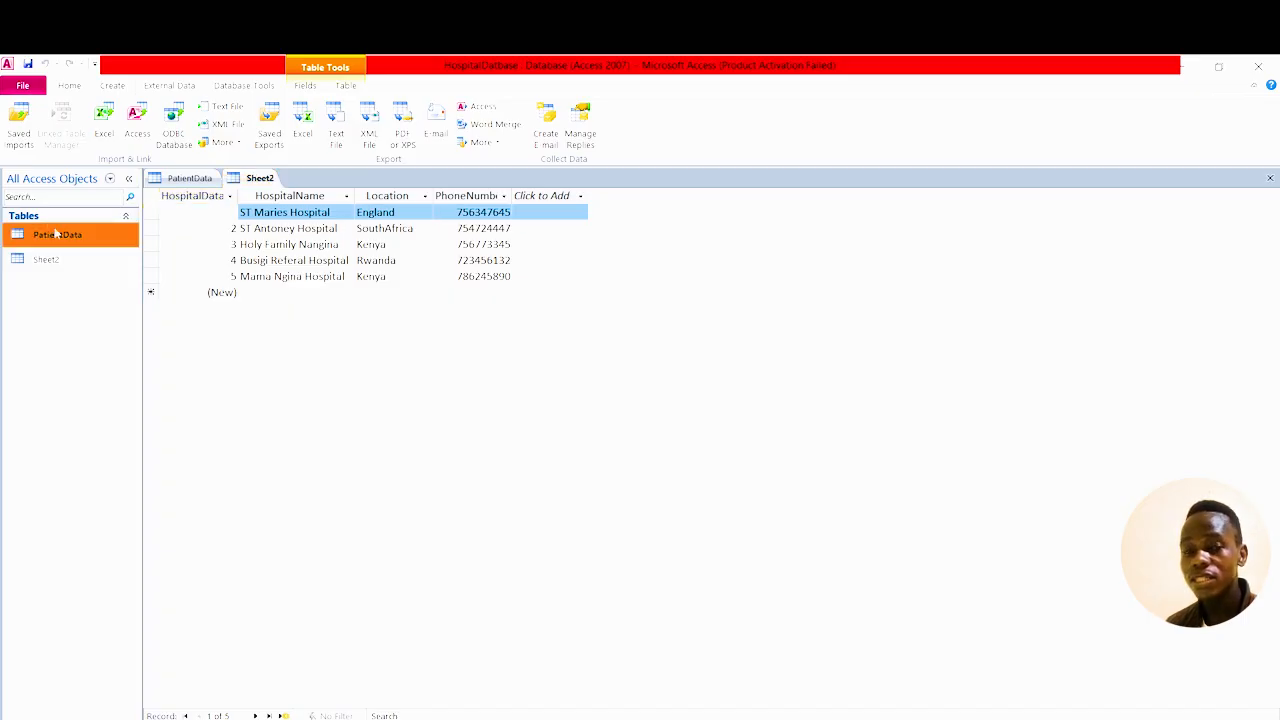
double_click(55, 233)
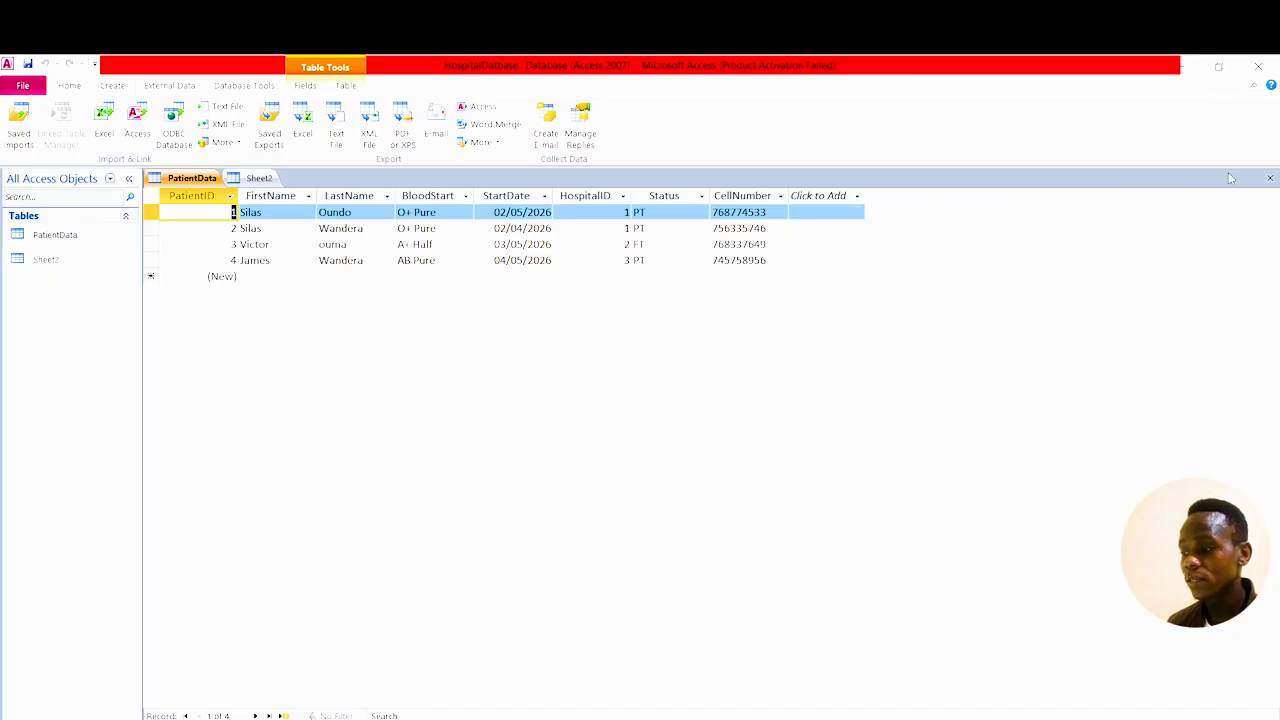
click(1270, 177)
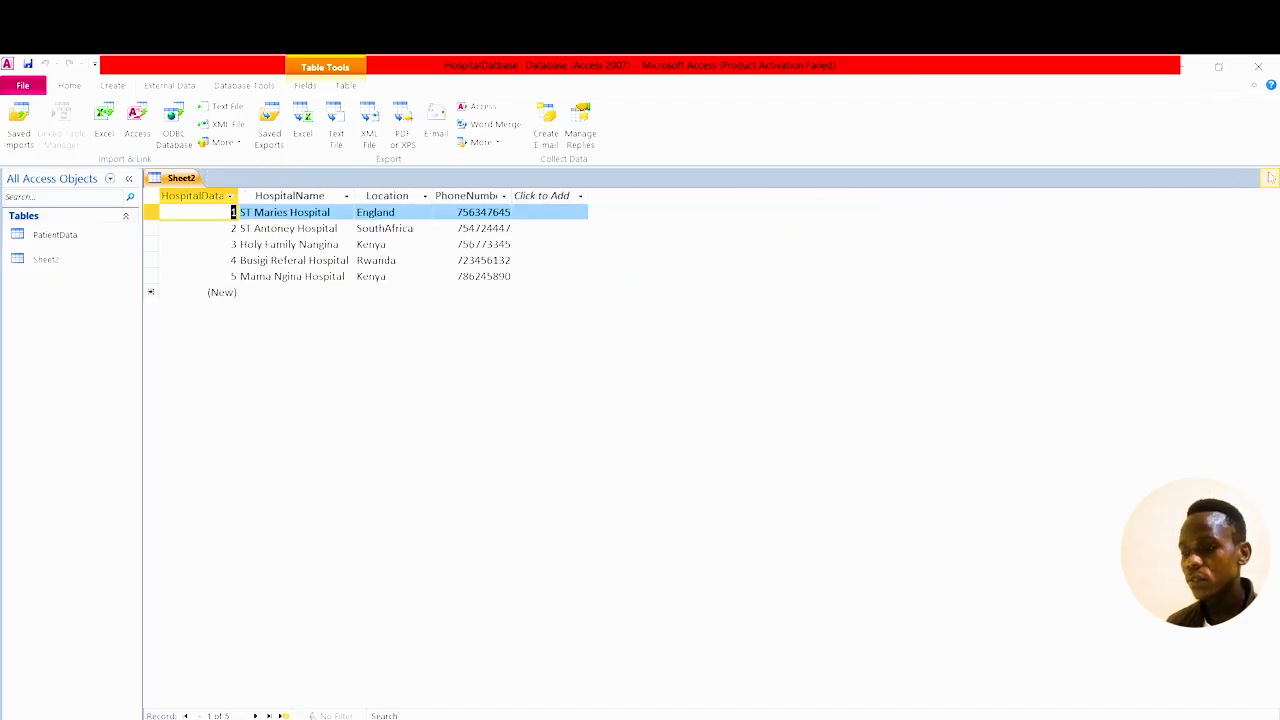
click(1270, 177)
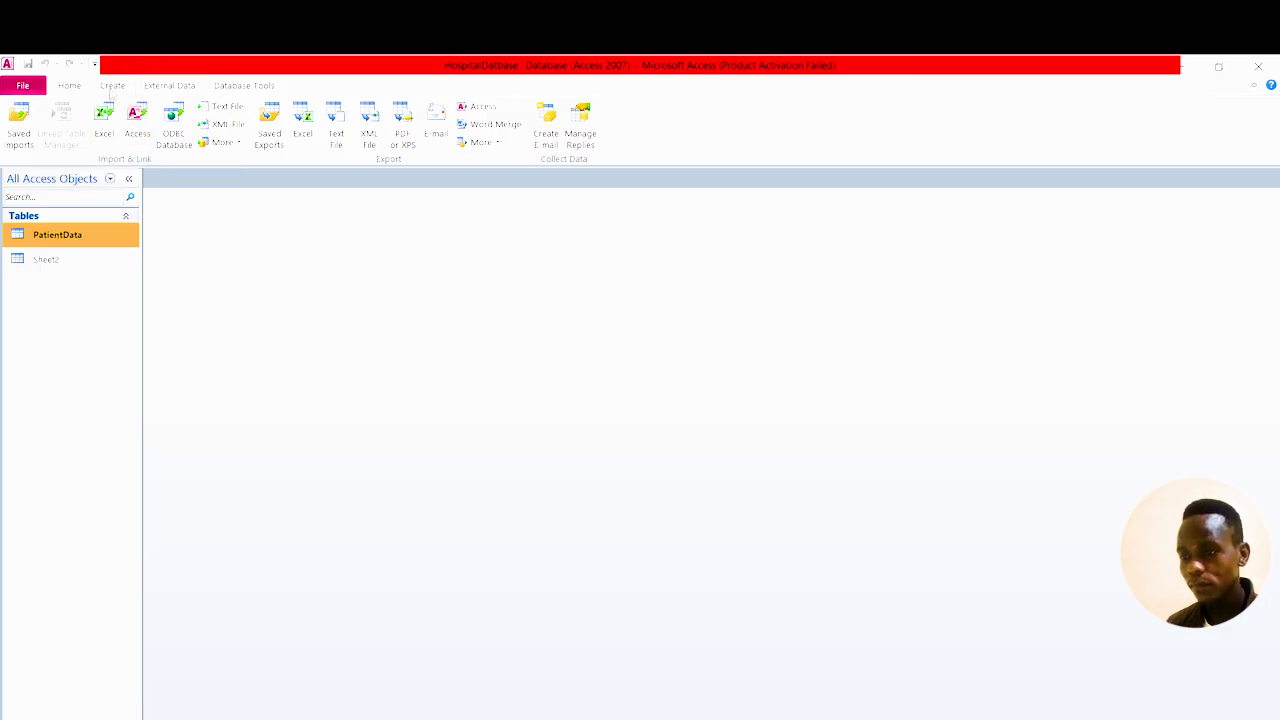
Open Relationships from Database Tools and add the PatientData and Sheet2 tables.
click(112, 86)
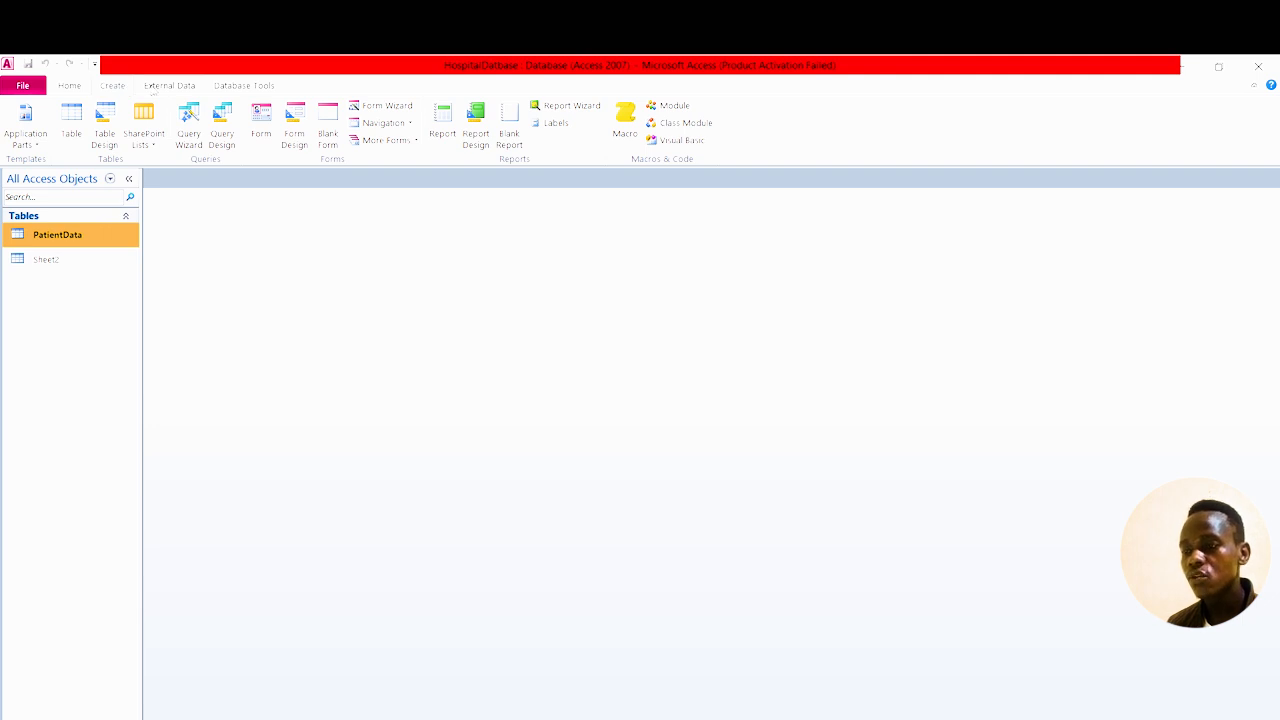
click(247, 88)
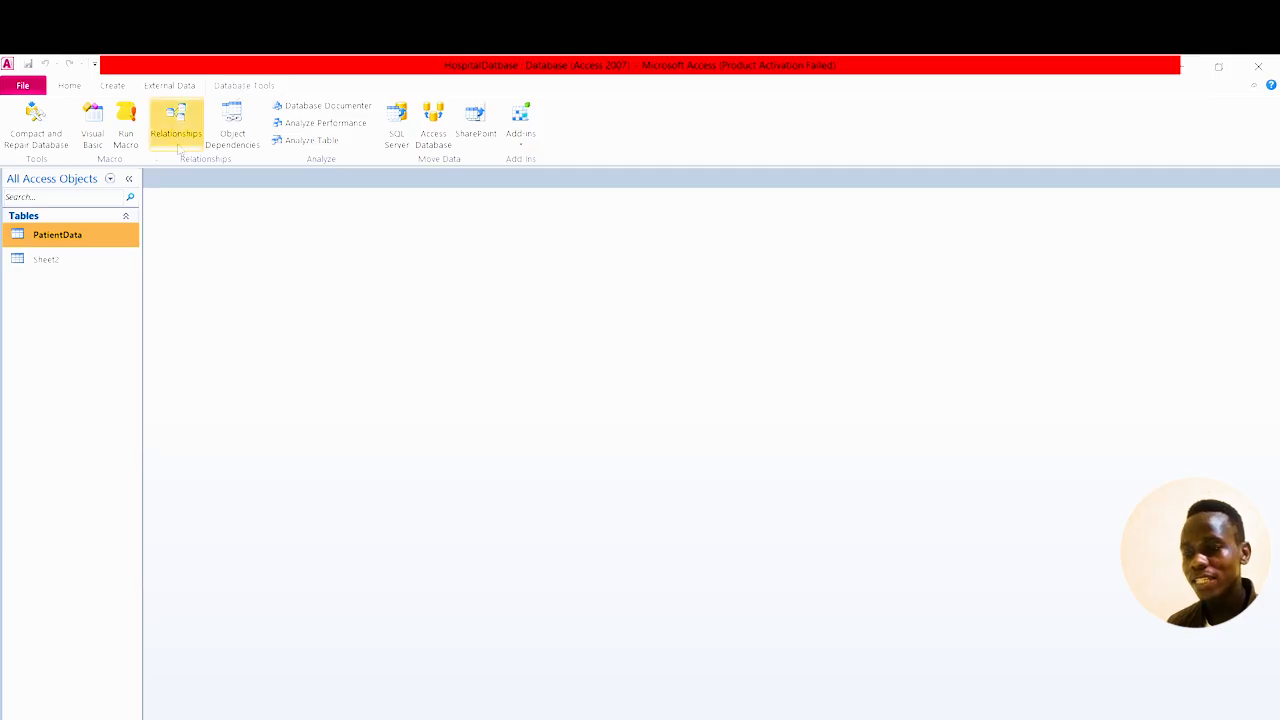
click(183, 141)
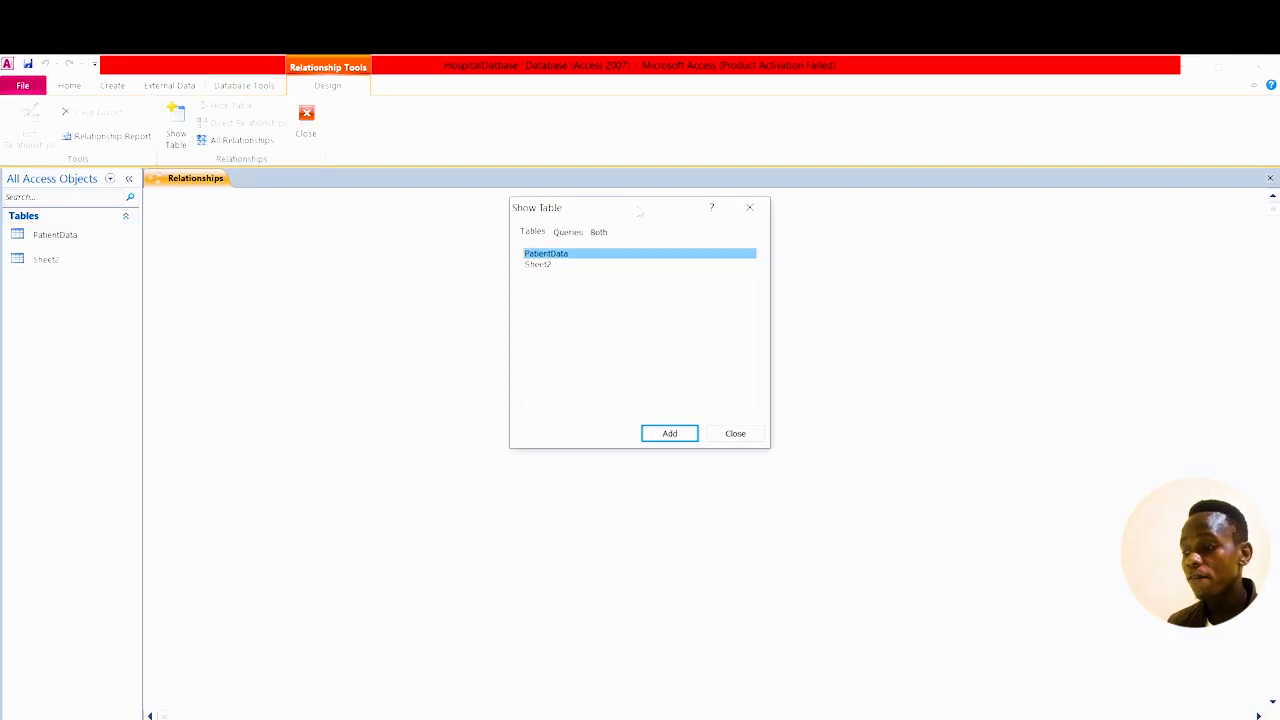
drag(638, 210, 901, 227)
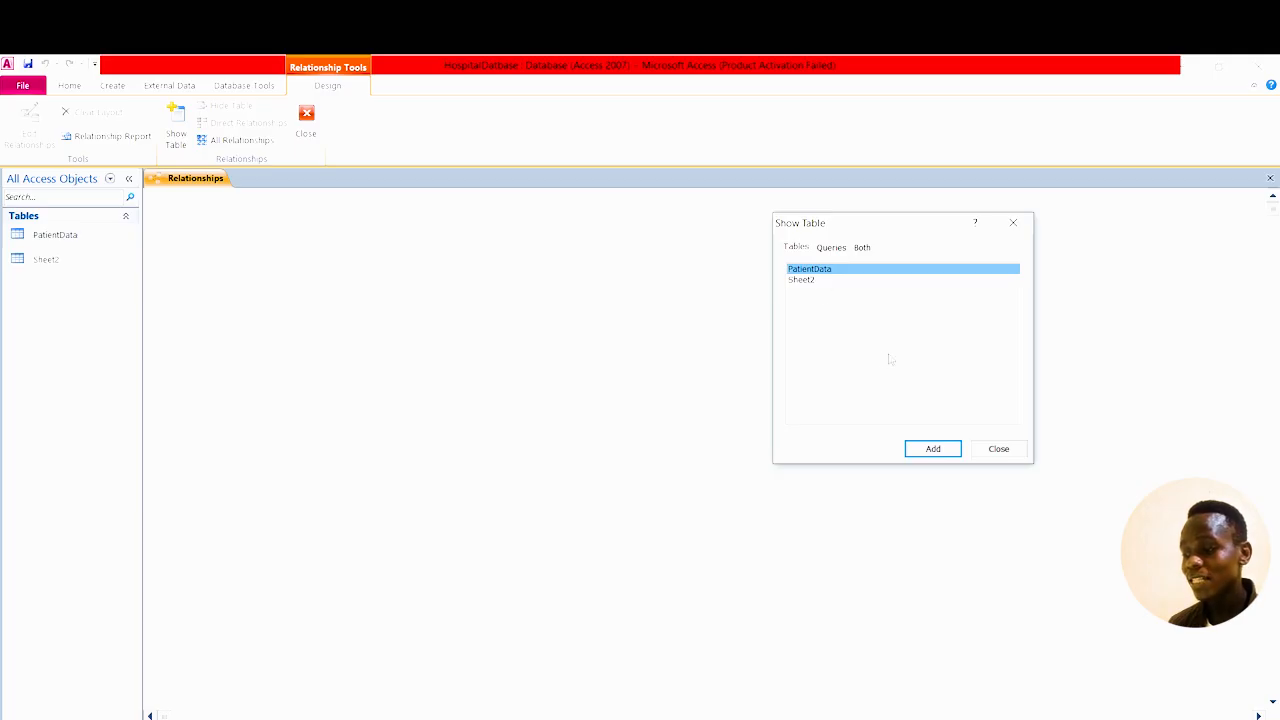
click(933, 449)
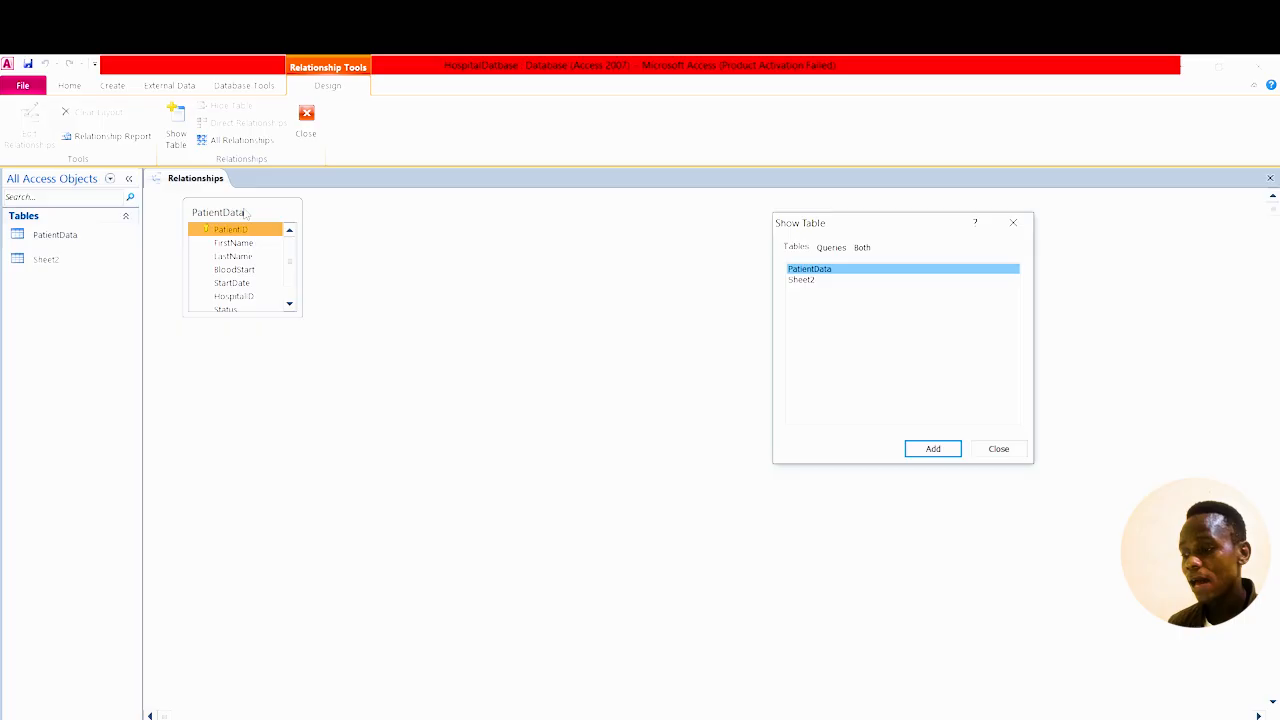
click(806, 283)
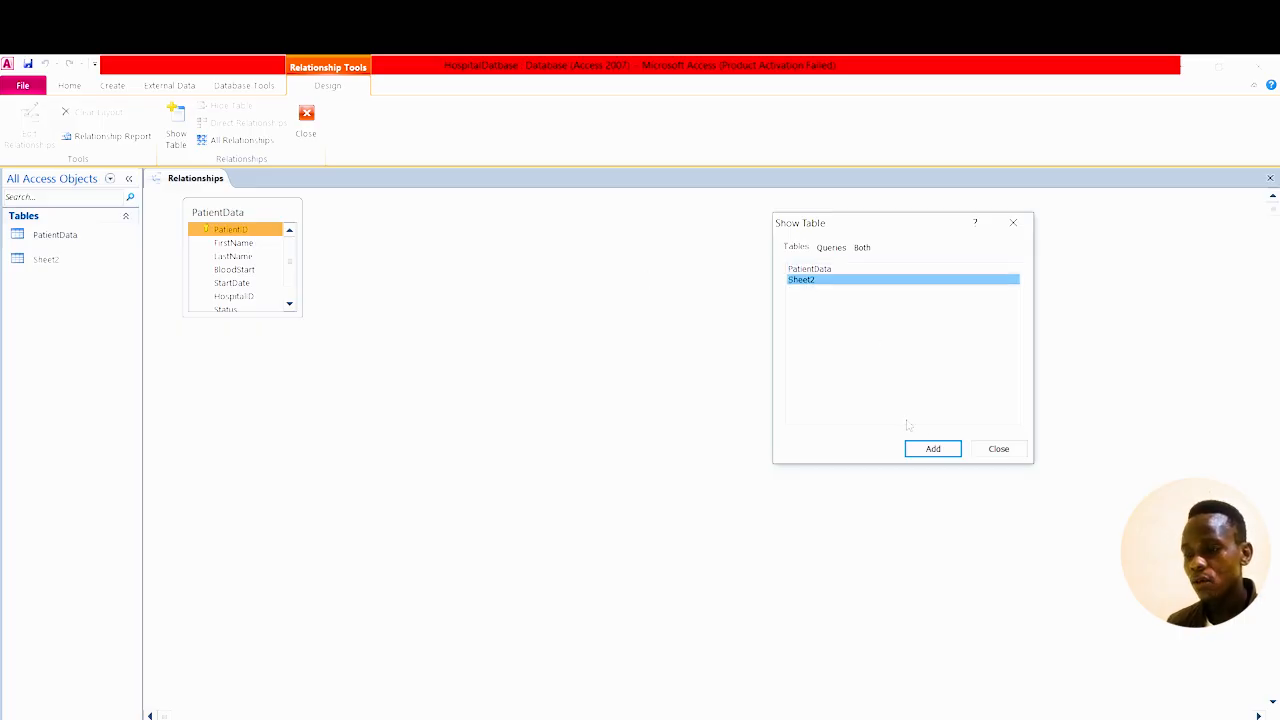
click(944, 450)
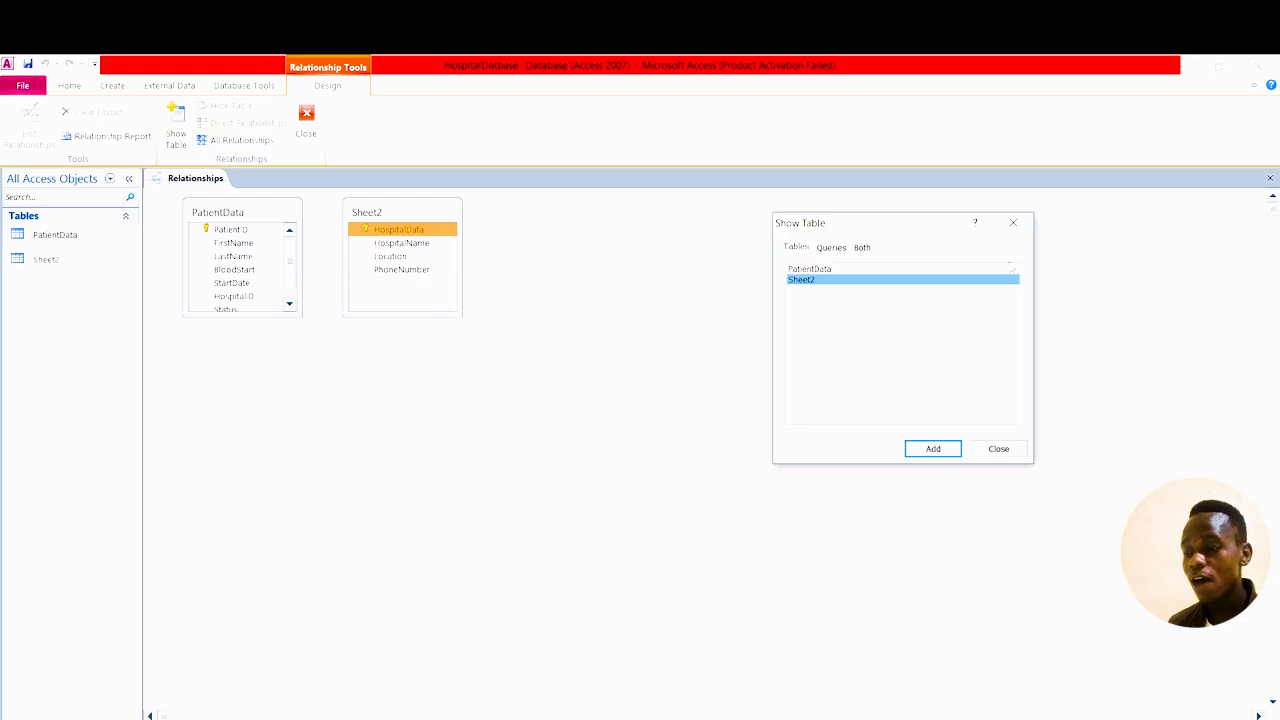
click(1013, 222)
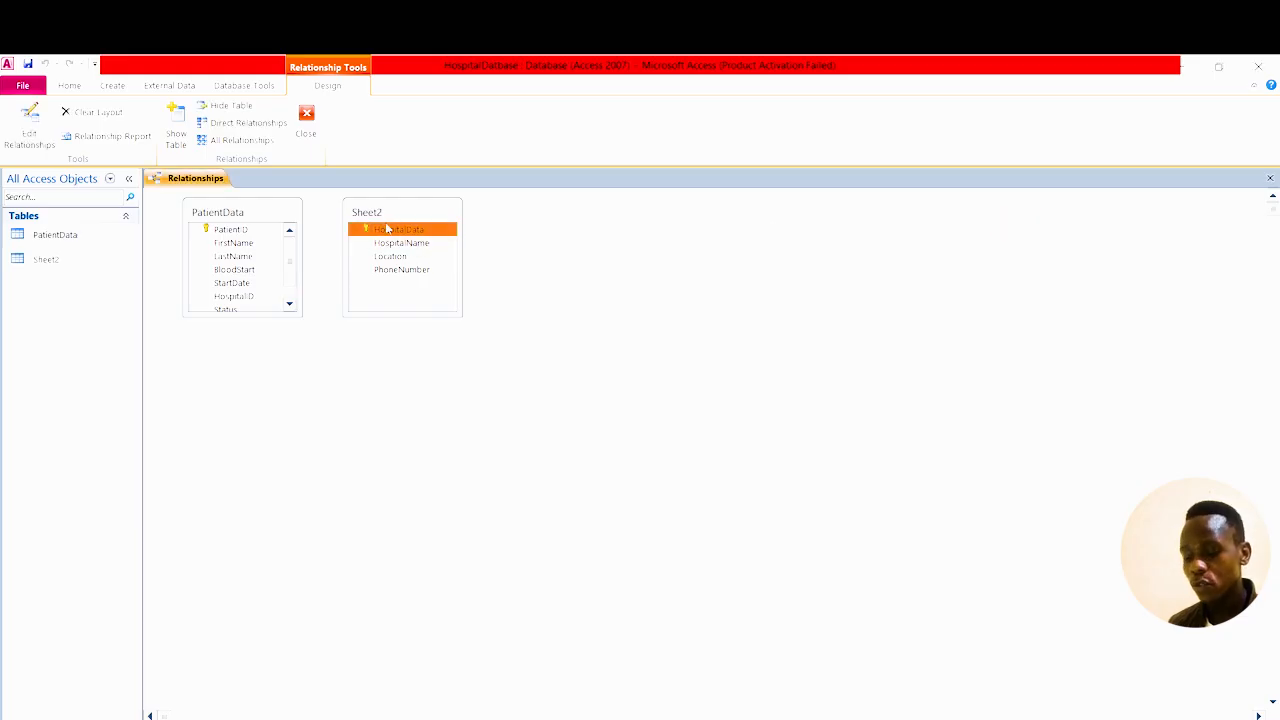
Move the Sheet2 and PatientData boxes apart and enlarge them to show all fields.
drag(381, 213, 576, 216)
drag(255, 206, 398, 210)
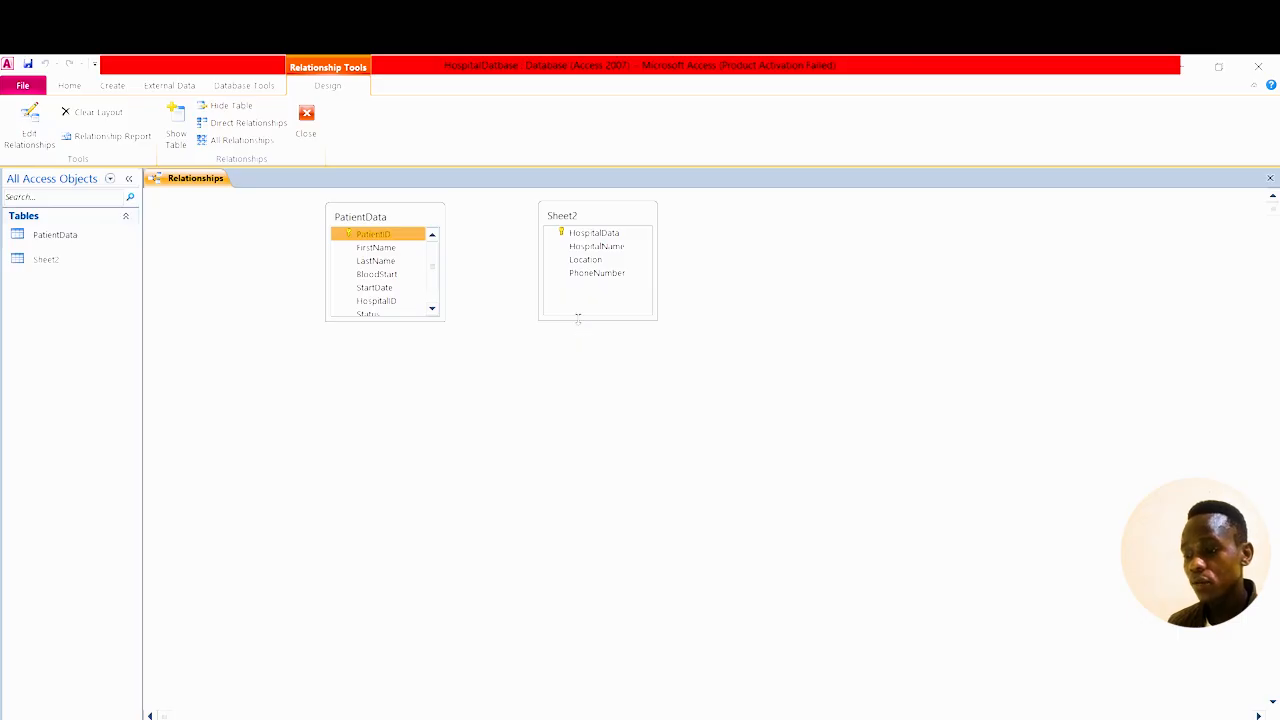
drag(577, 317, 577, 357)
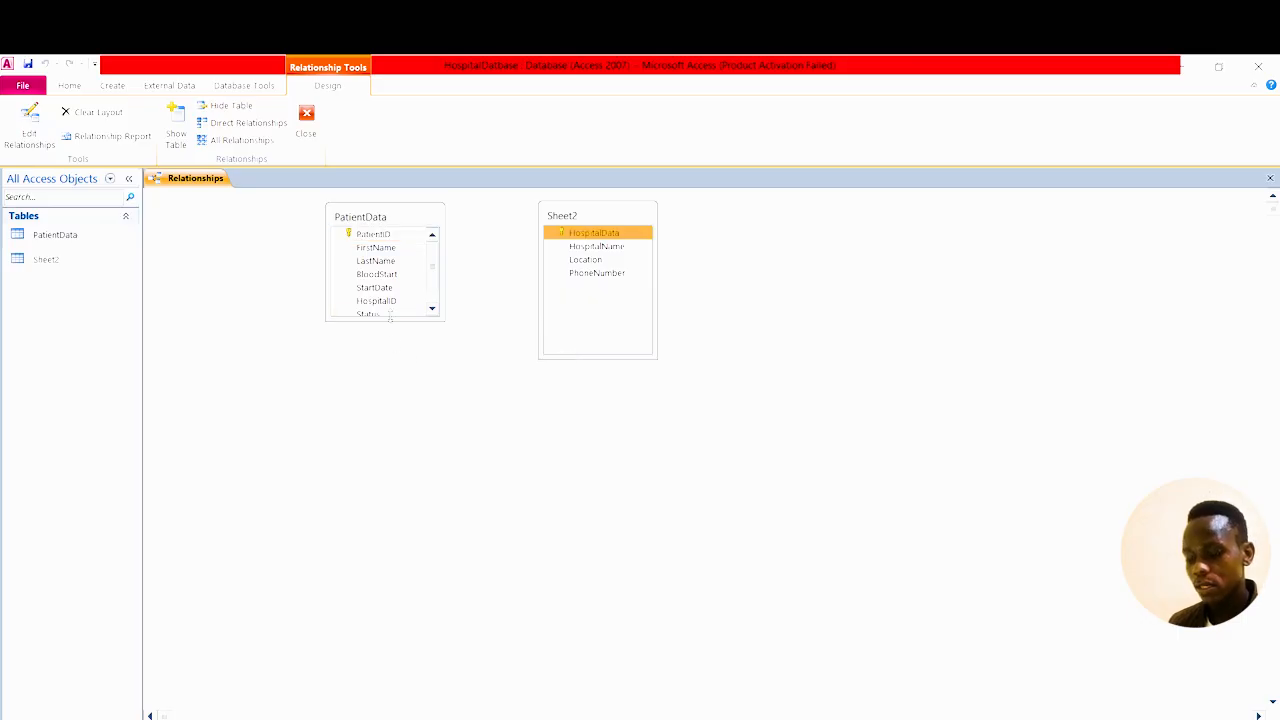
drag(374, 320, 375, 397)
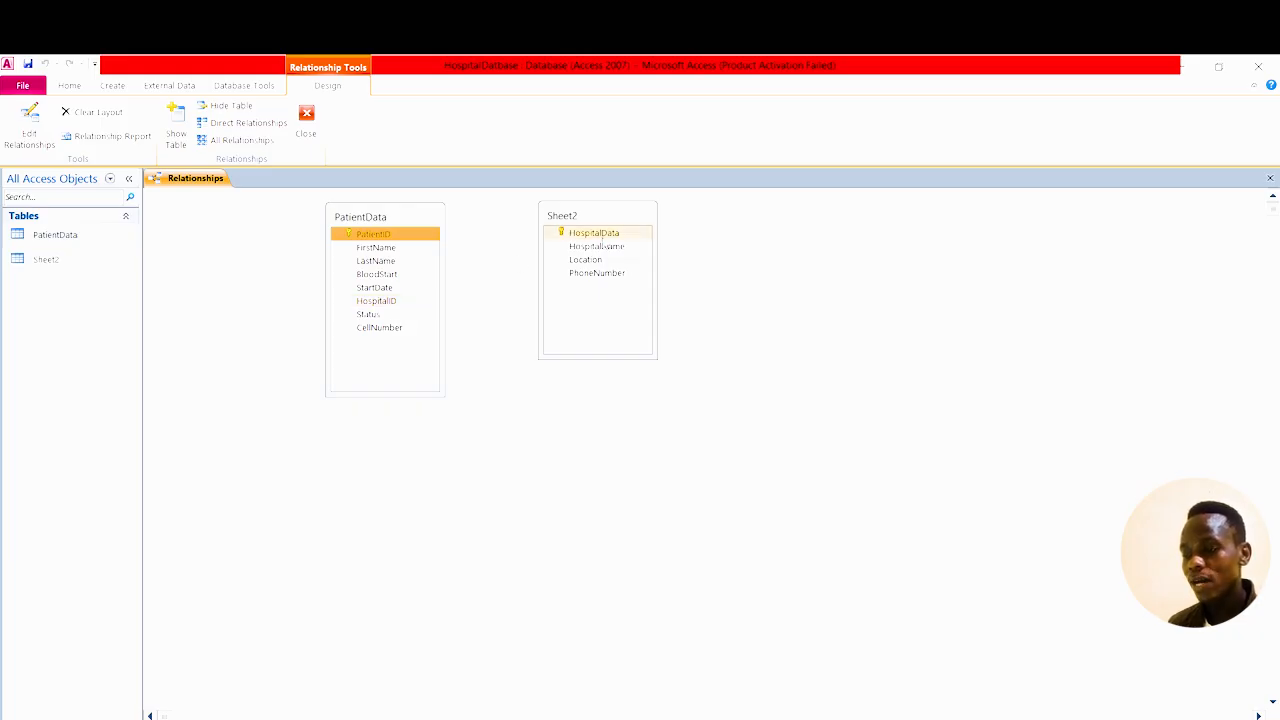
Link PatientData's HospitalID to Sheet2's HospitalData with referential integrity enforced.
click(385, 302)
drag(385, 308, 606, 238)
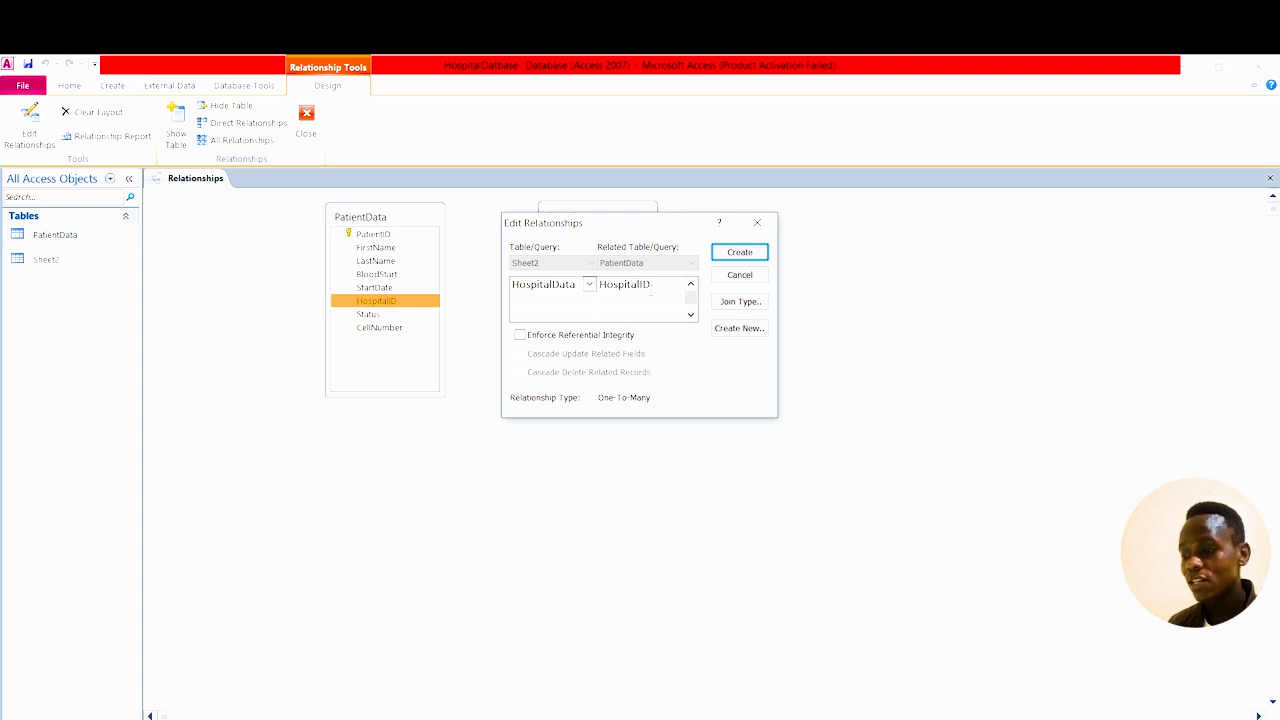
click(521, 337)
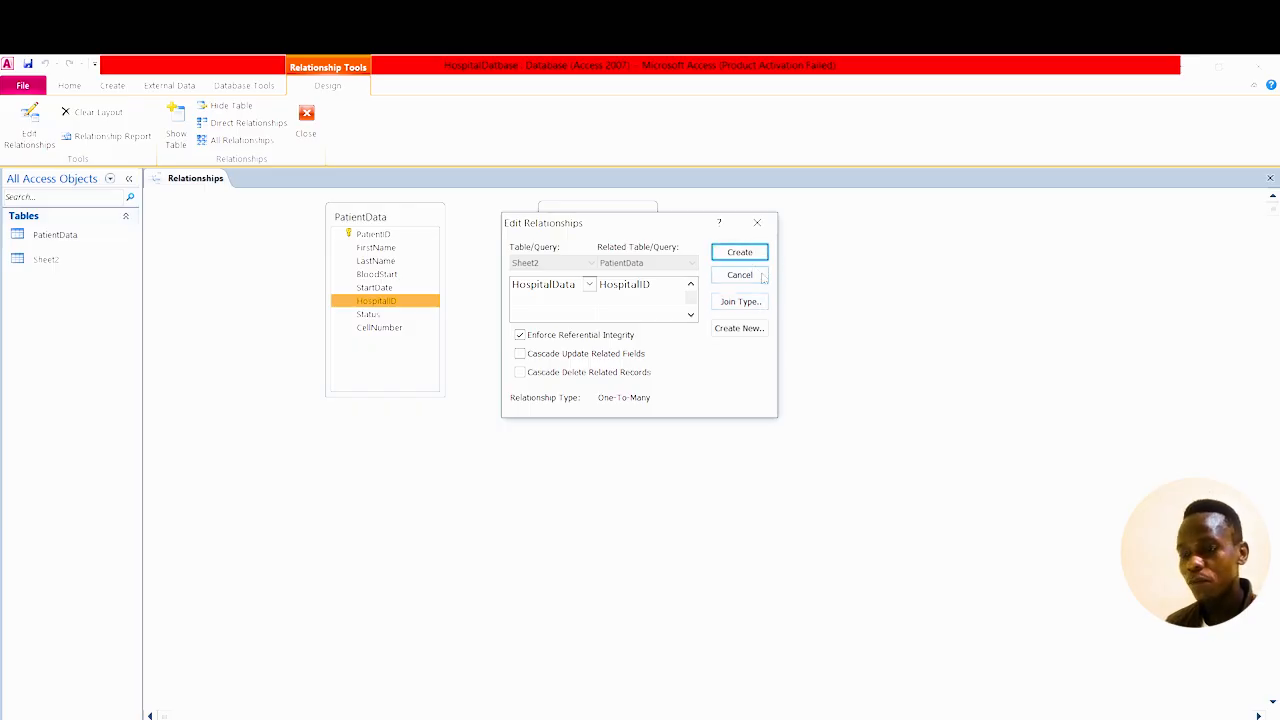
click(67, 239)
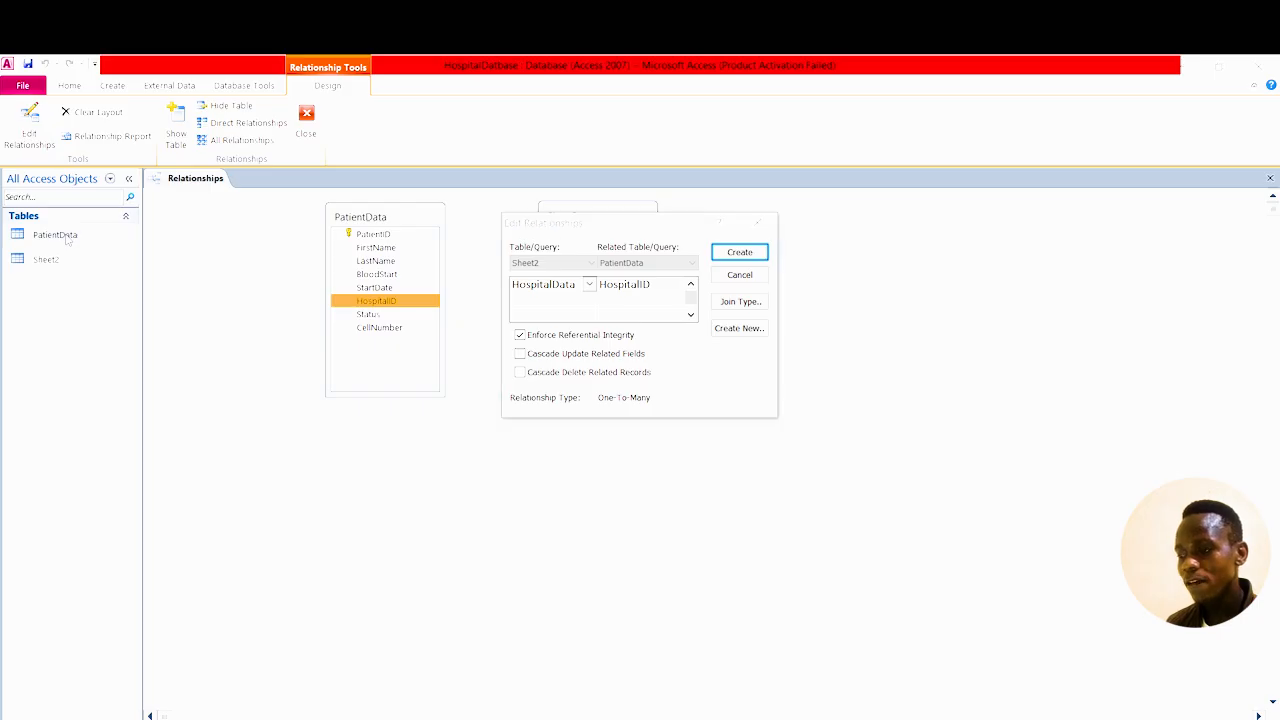
click(742, 254)
click(582, 233)
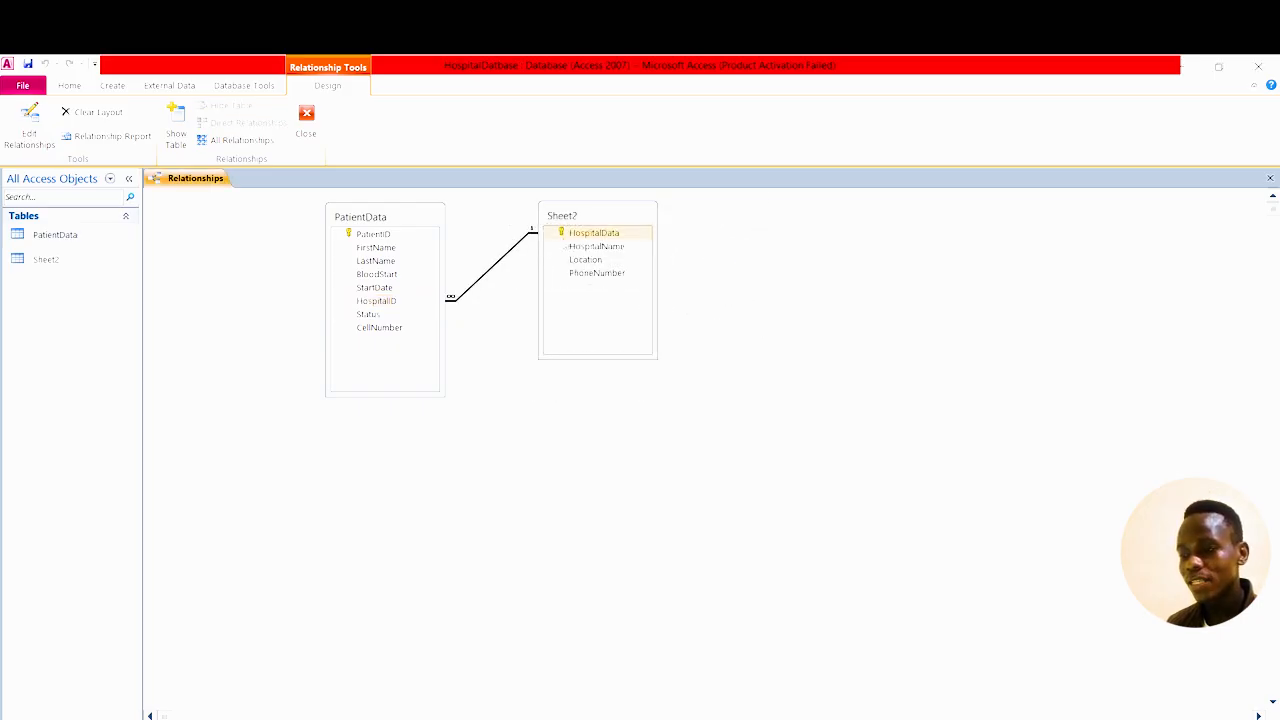
Review the PatientData and Sheet2 records, then go back to the Relationships tab.
click(376, 300)
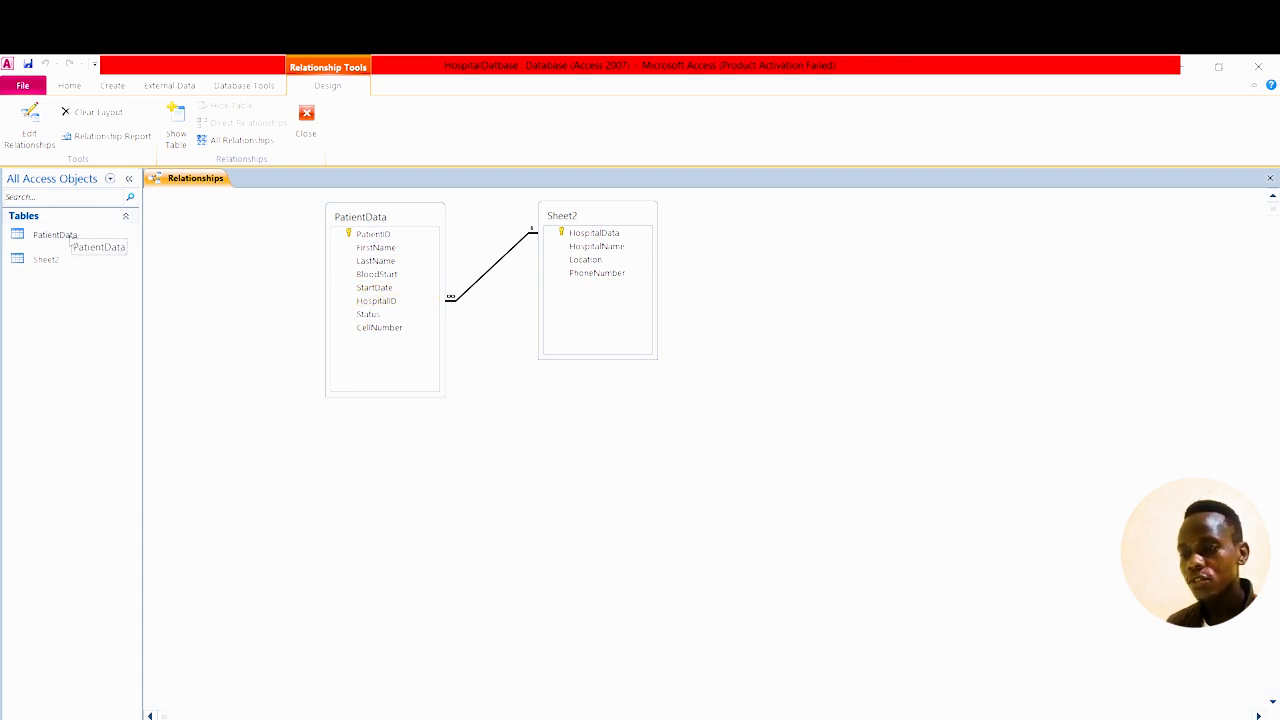
double_click(70, 238)
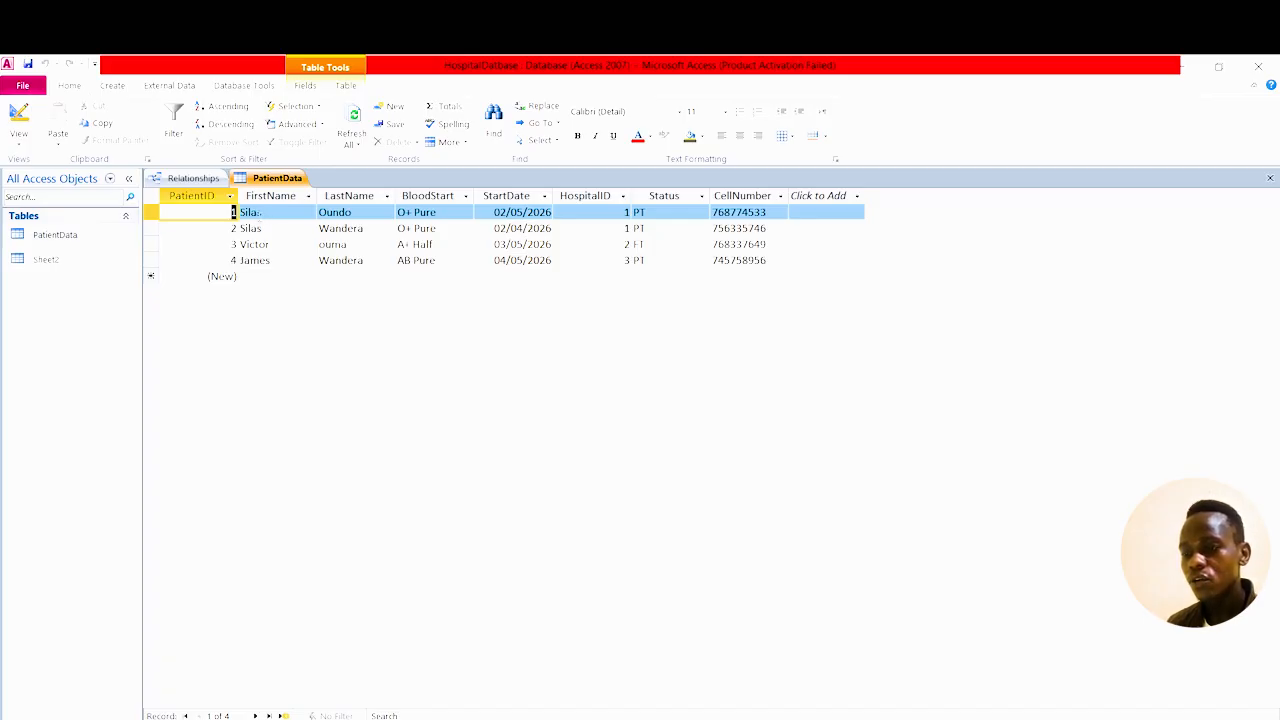
click(46, 259)
double_click(46, 259)
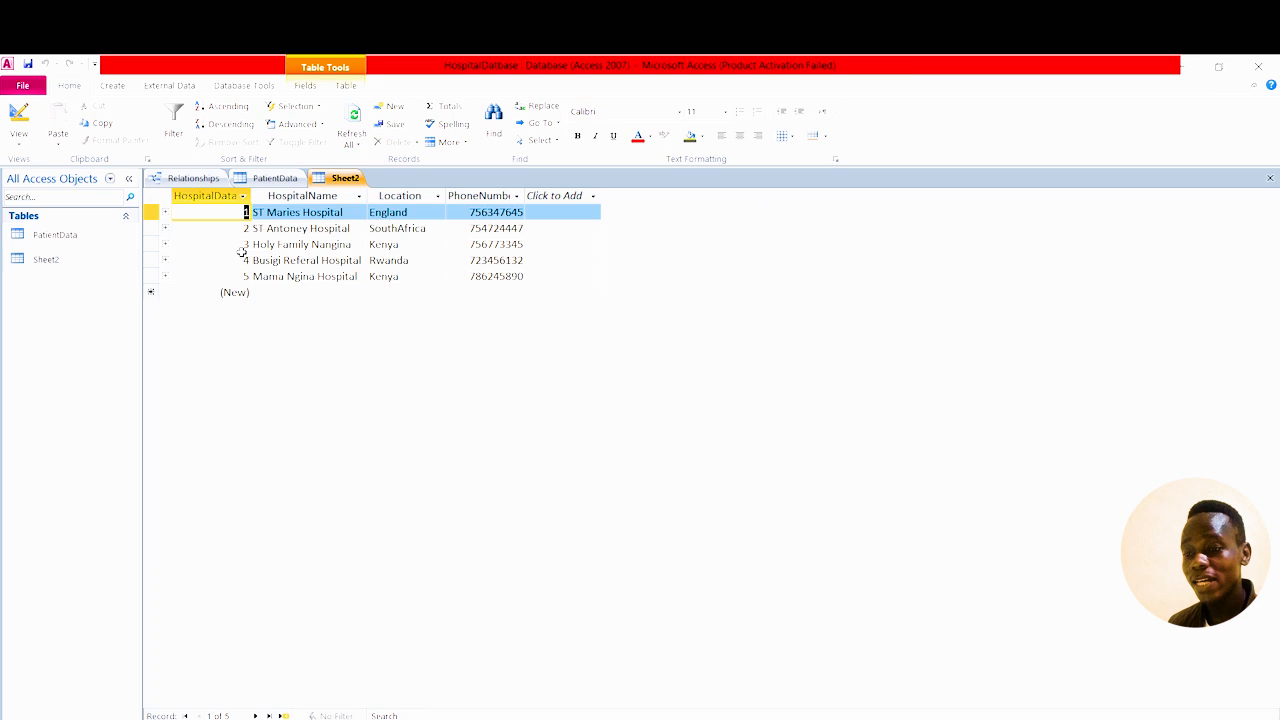
double_click(50, 236)
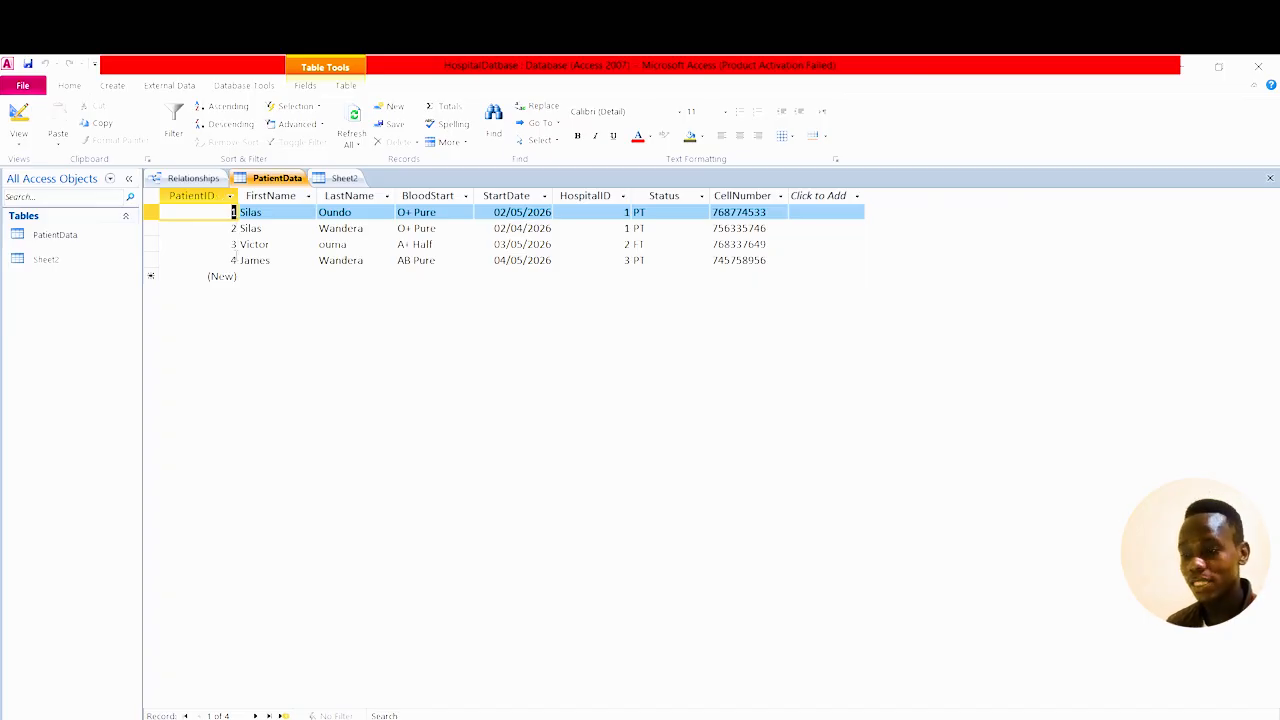
click(233, 260)
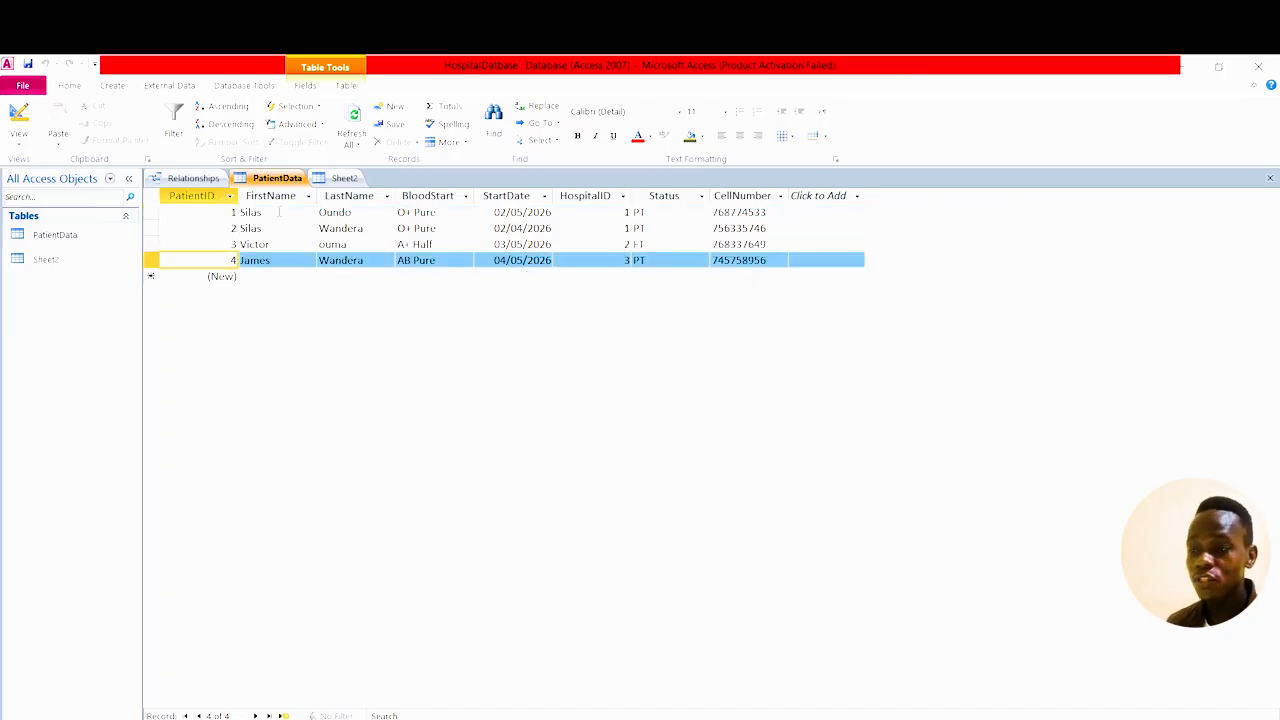
click(205, 177)
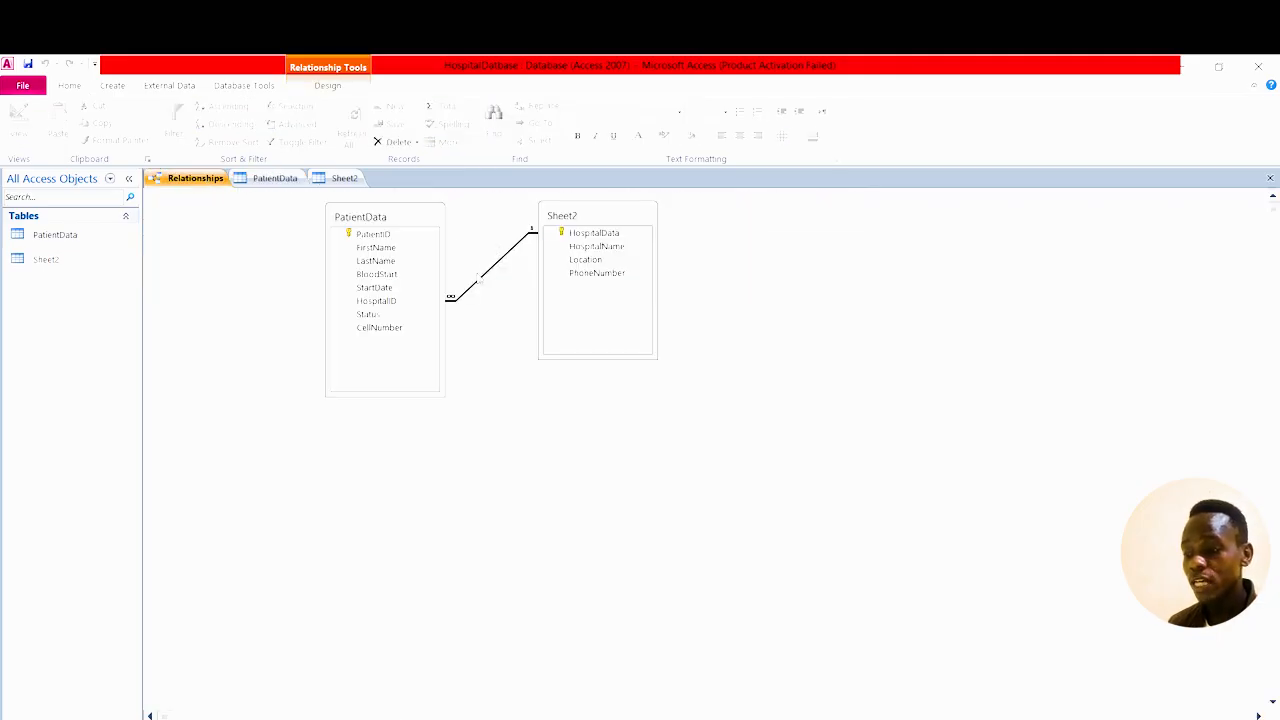
Inspect the relationship's settings in Edit Relationships and close it unchanged.
right_click(490, 270)
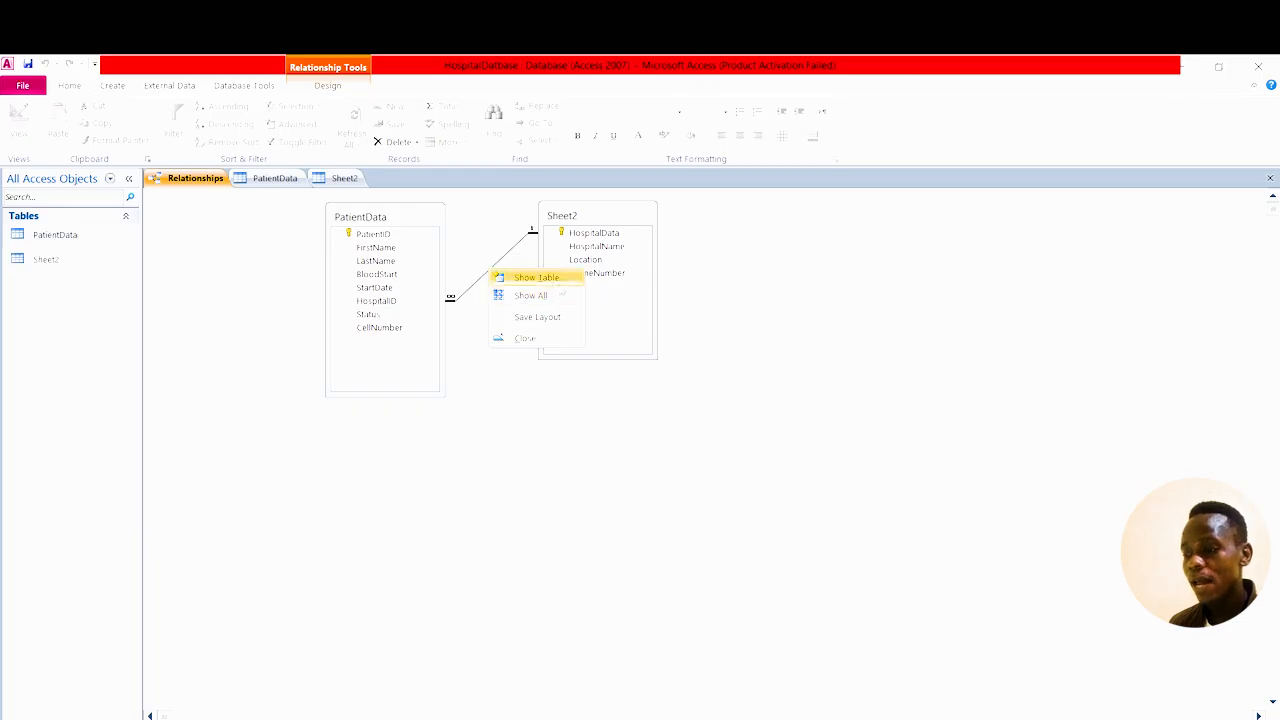
click(490, 264)
right_click(510, 258)
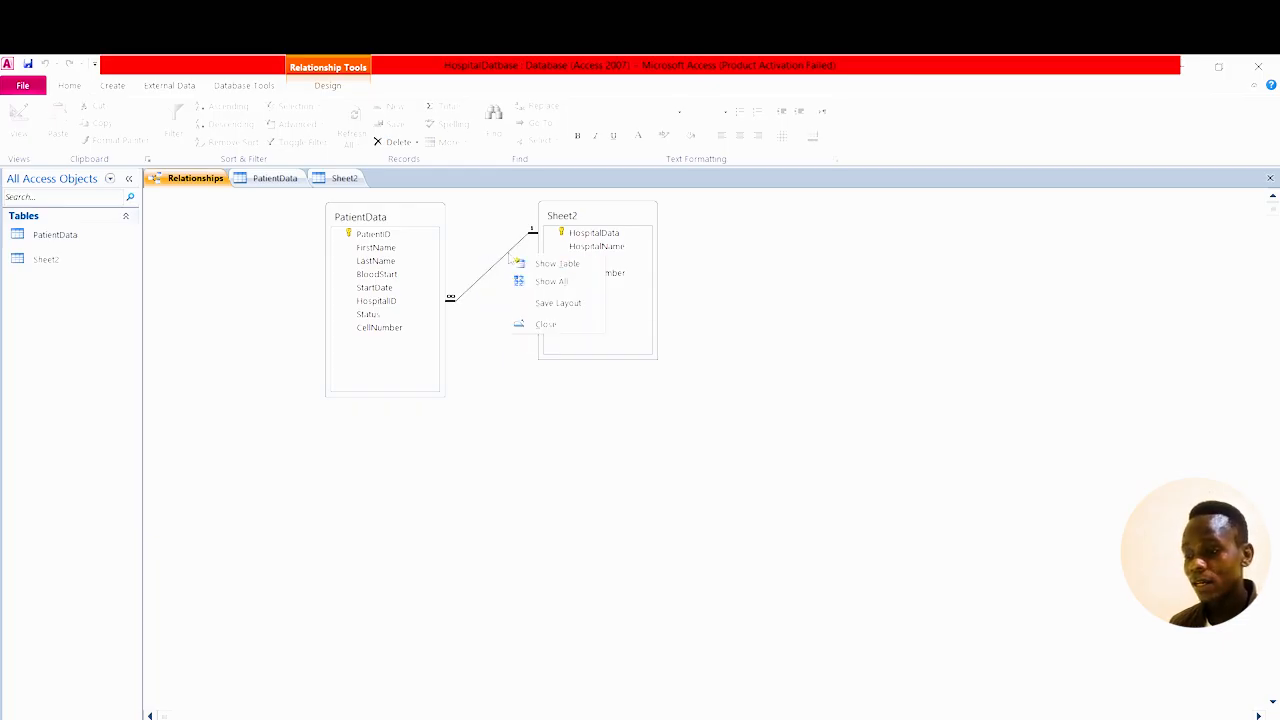
click(461, 300)
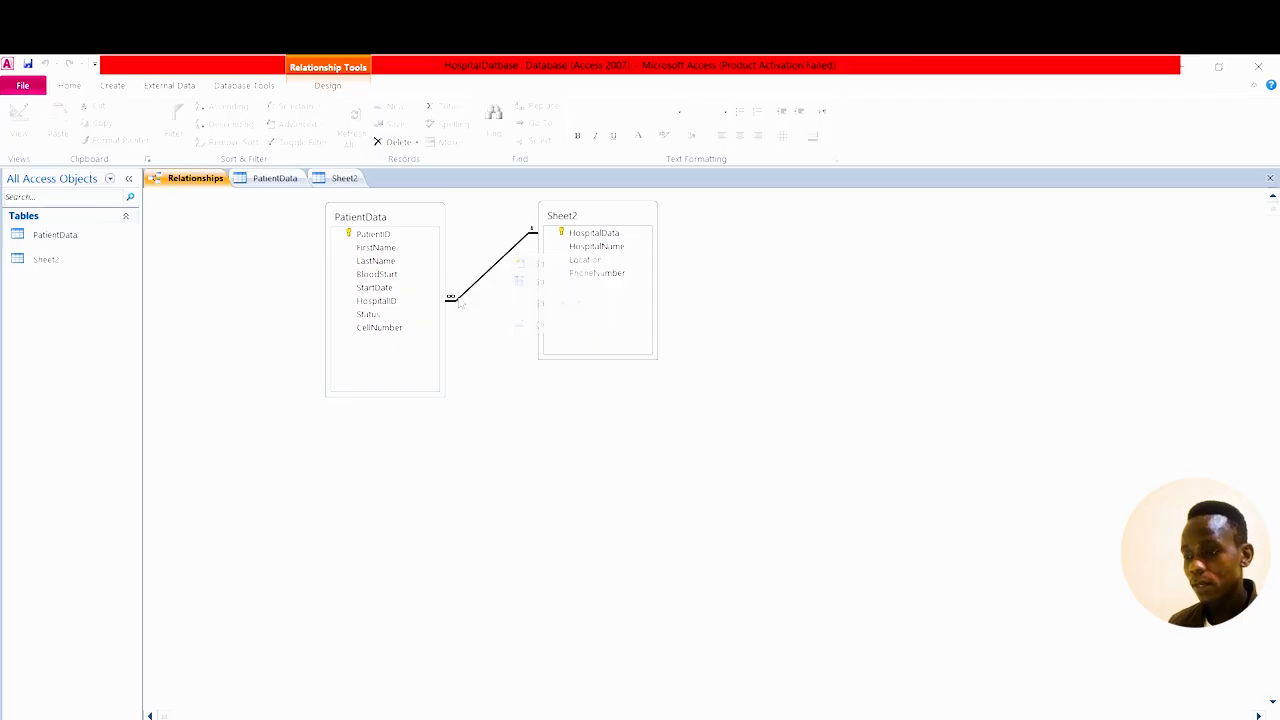
right_click(461, 304)
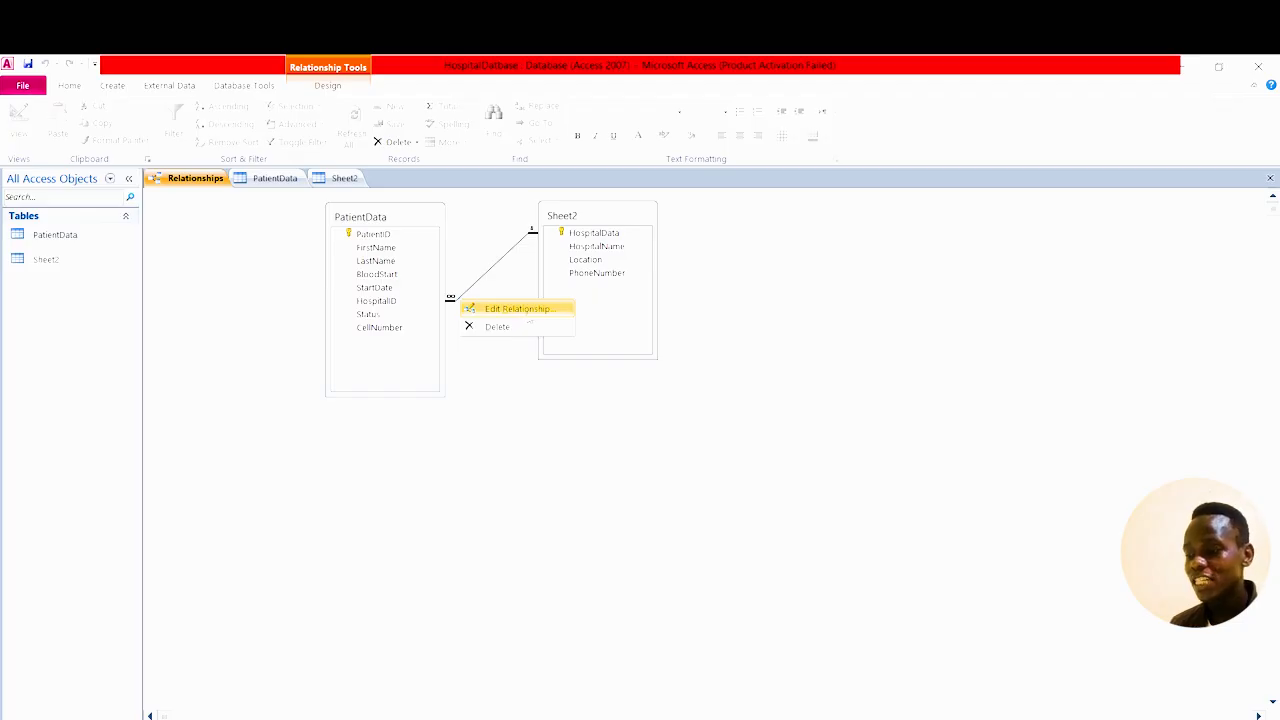
click(526, 309)
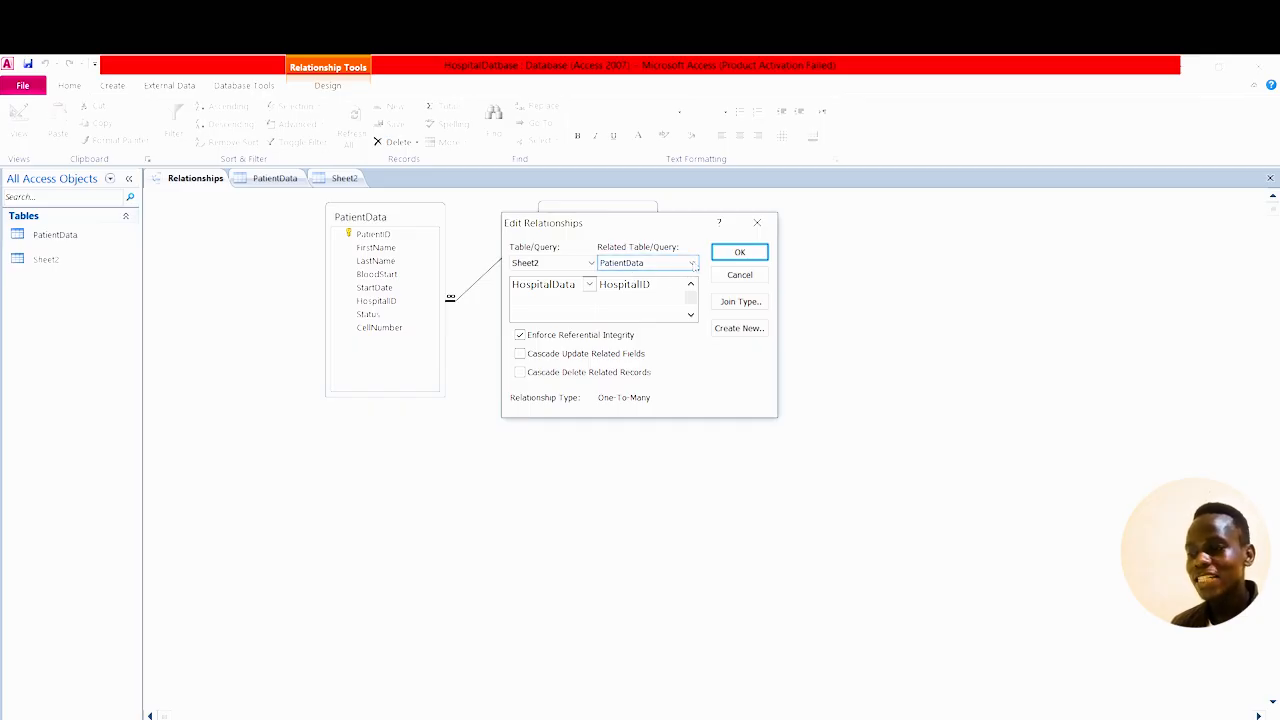
click(693, 264)
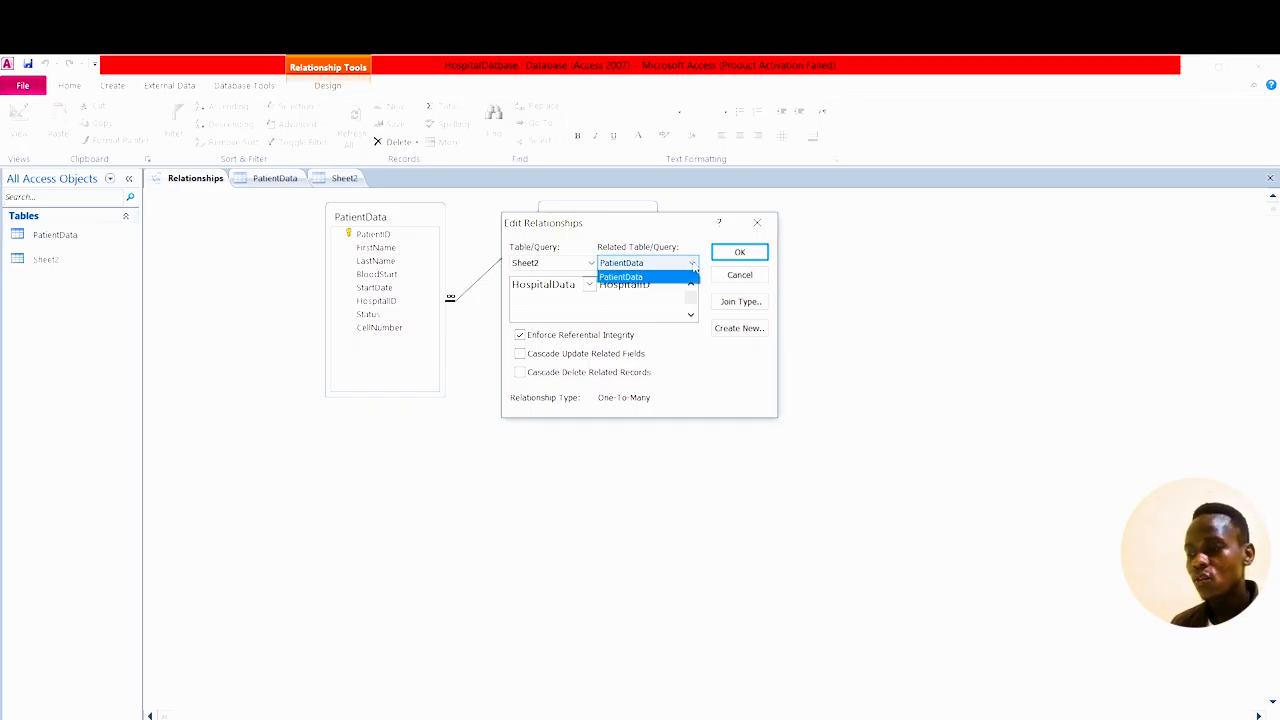
click(759, 224)
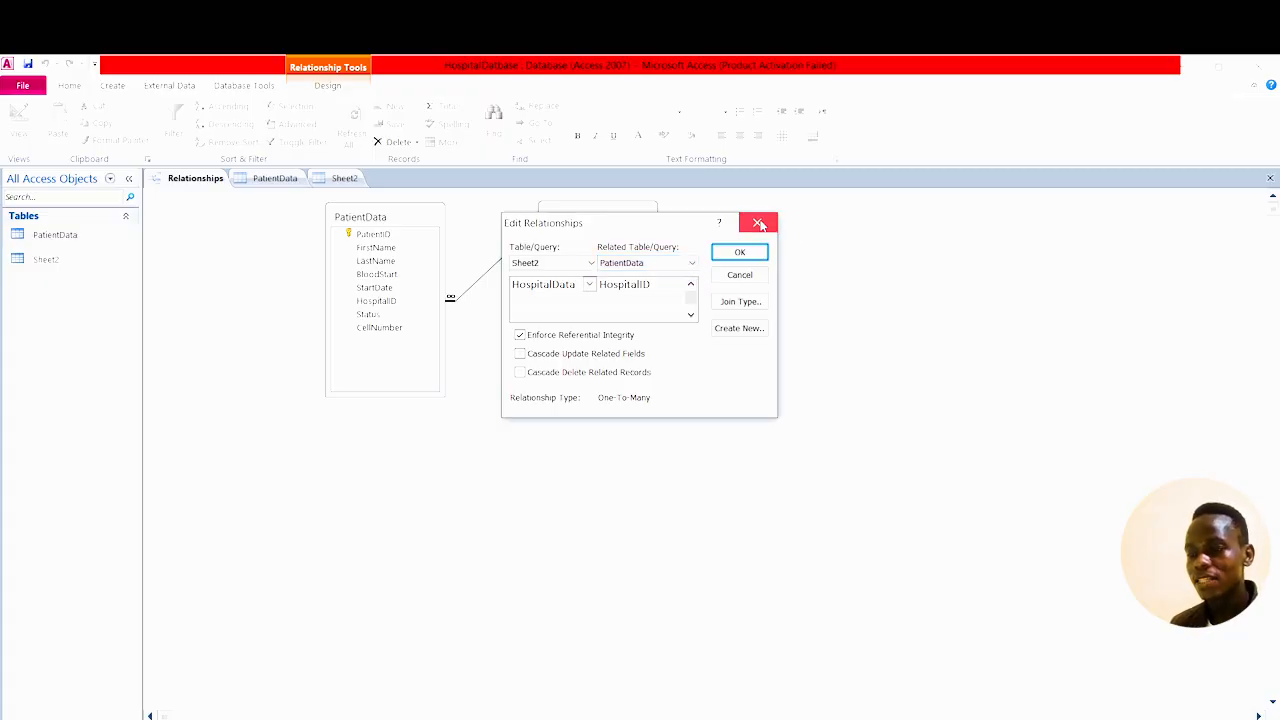
click(759, 224)
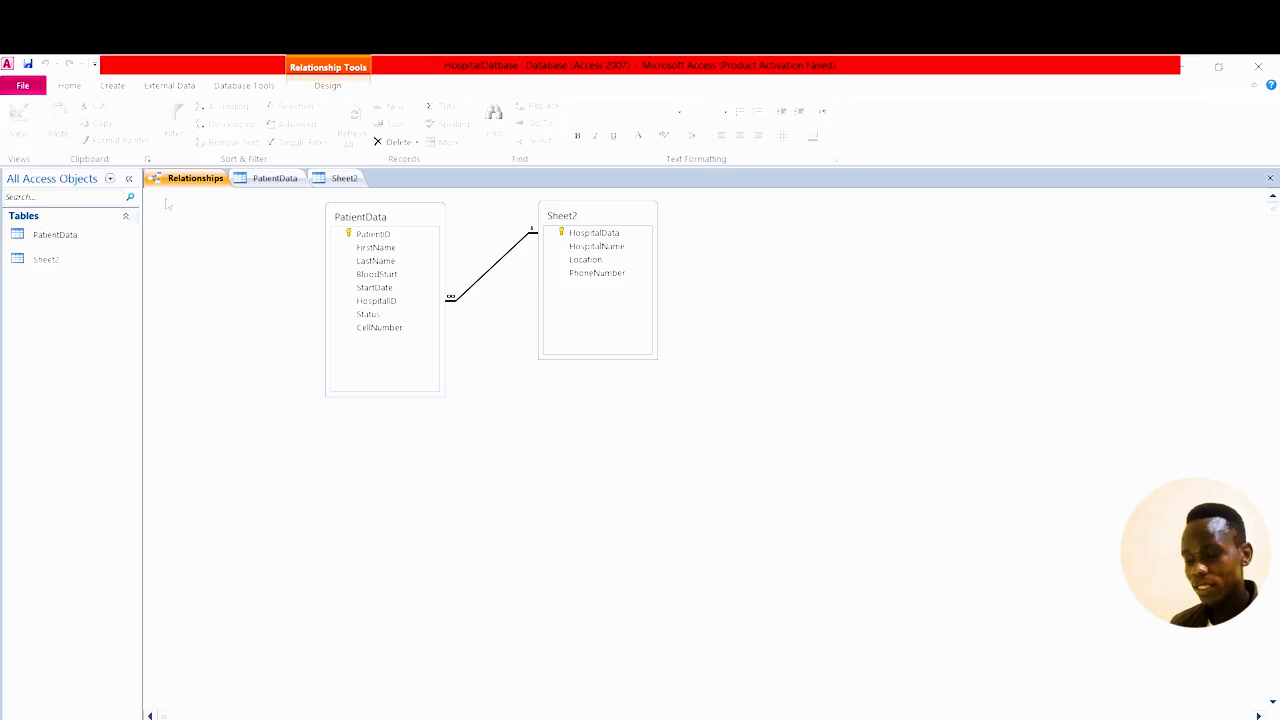
Save the relationship layout and close the Relationships tab.
right_click(198, 178)
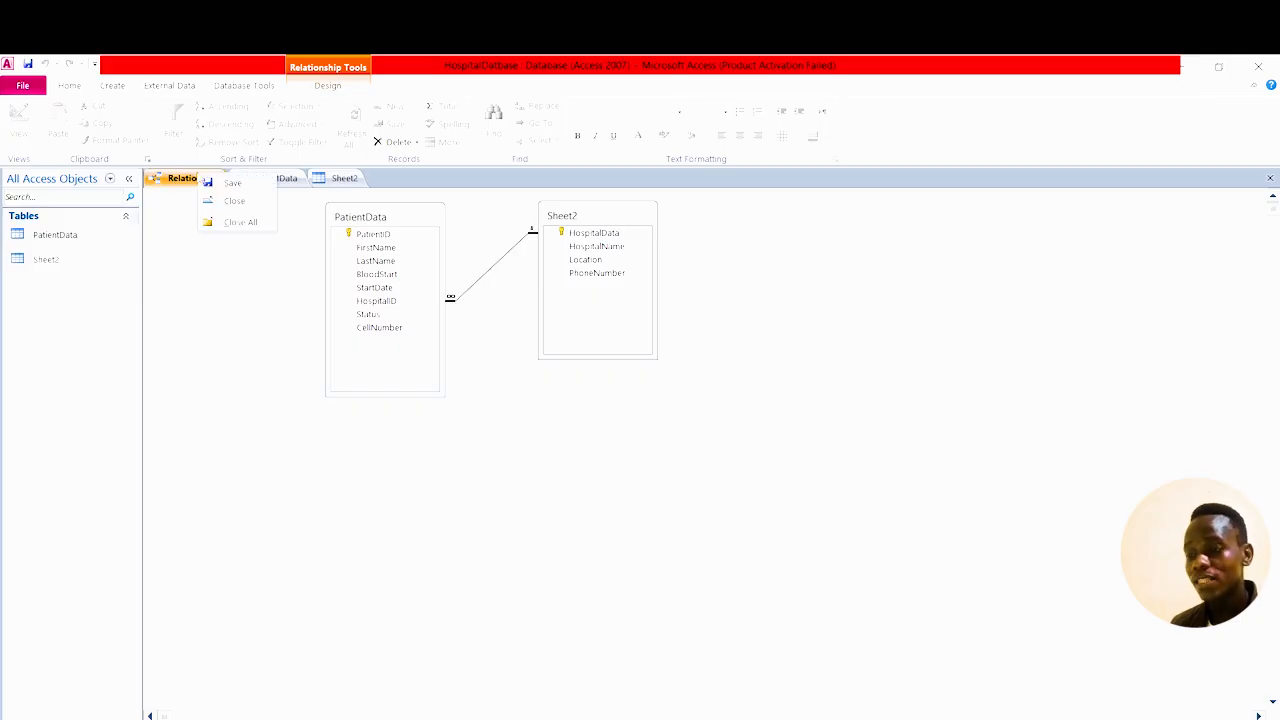
click(233, 183)
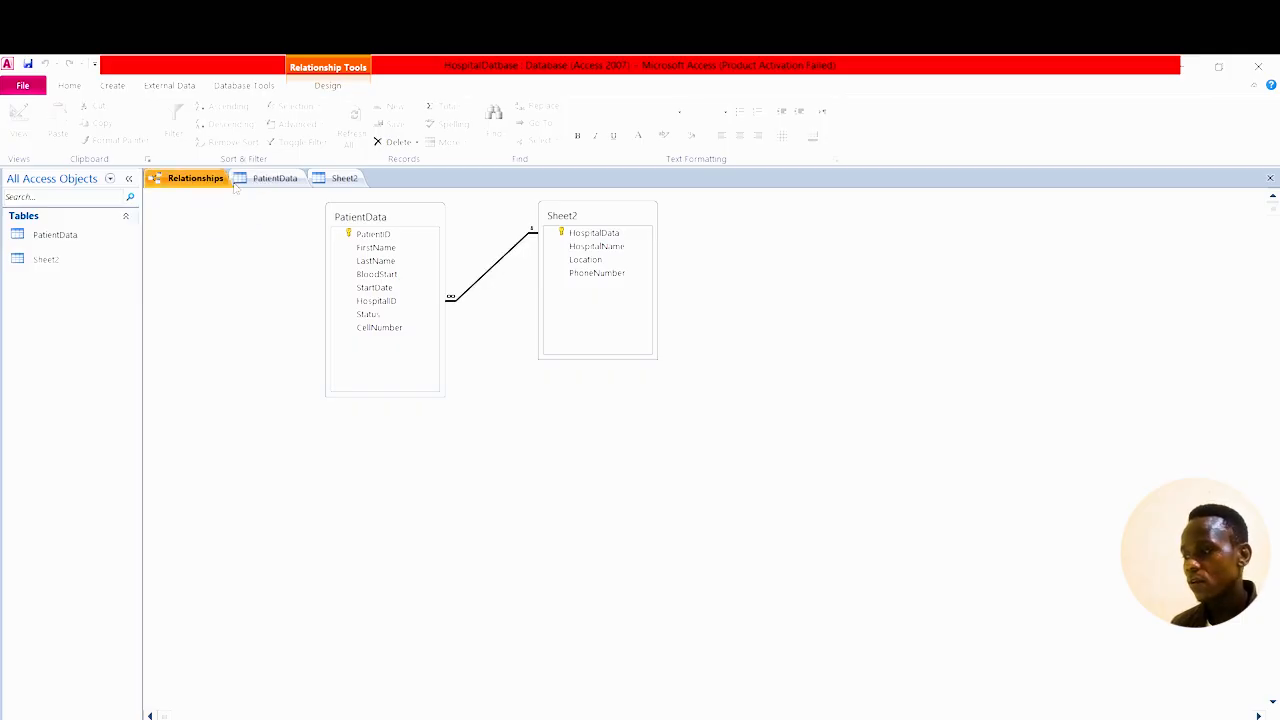
click(1270, 178)
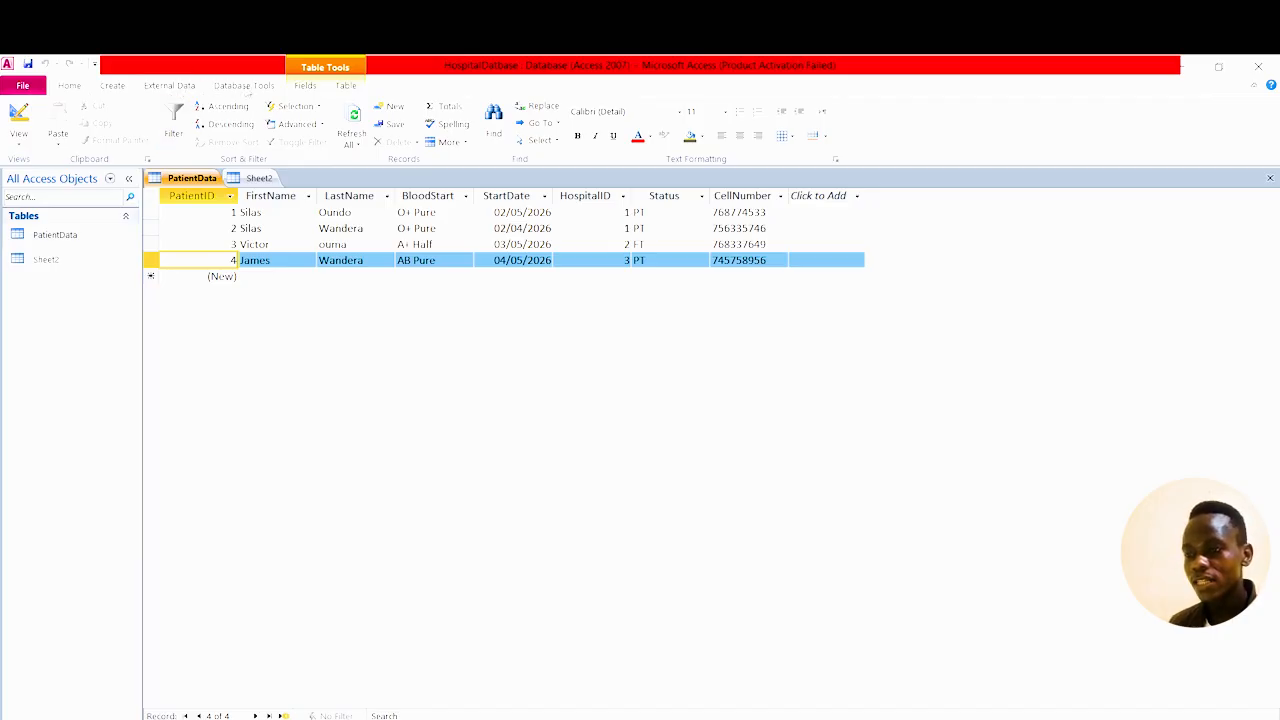
Build a Columnar PatientData form with every field except HospitalID using the Form Wizard.
click(113, 87)
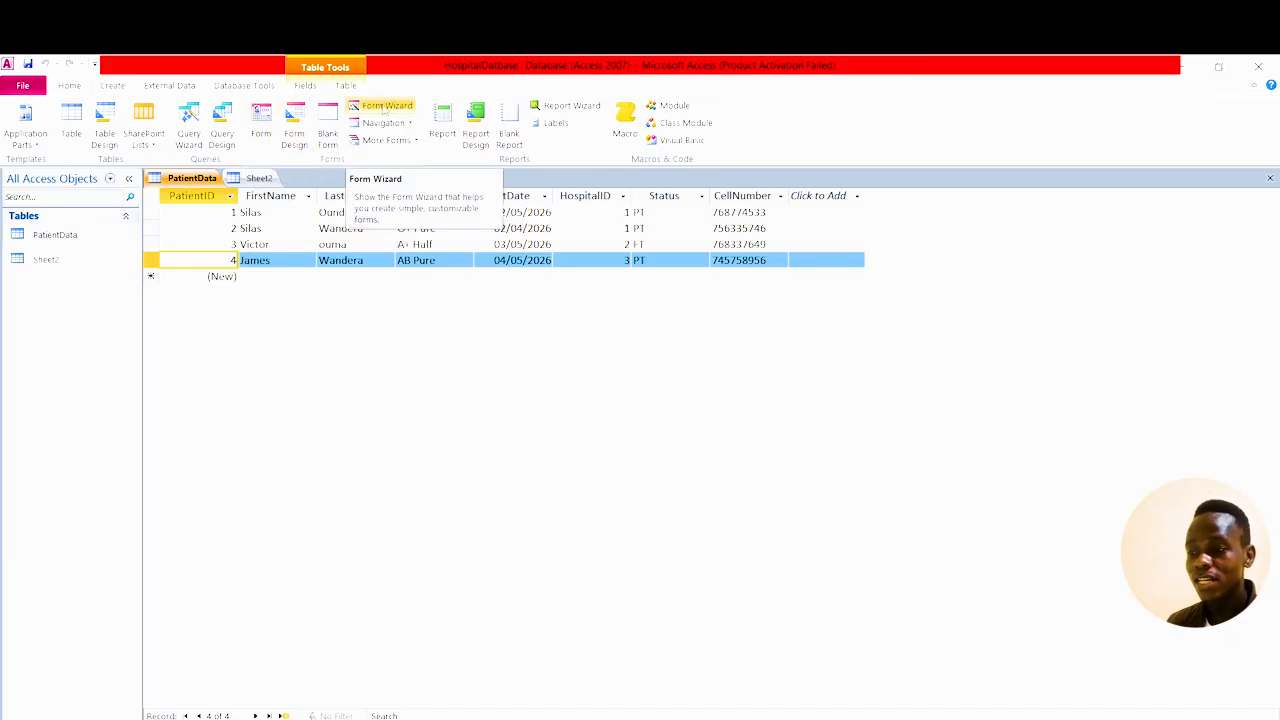
click(383, 106)
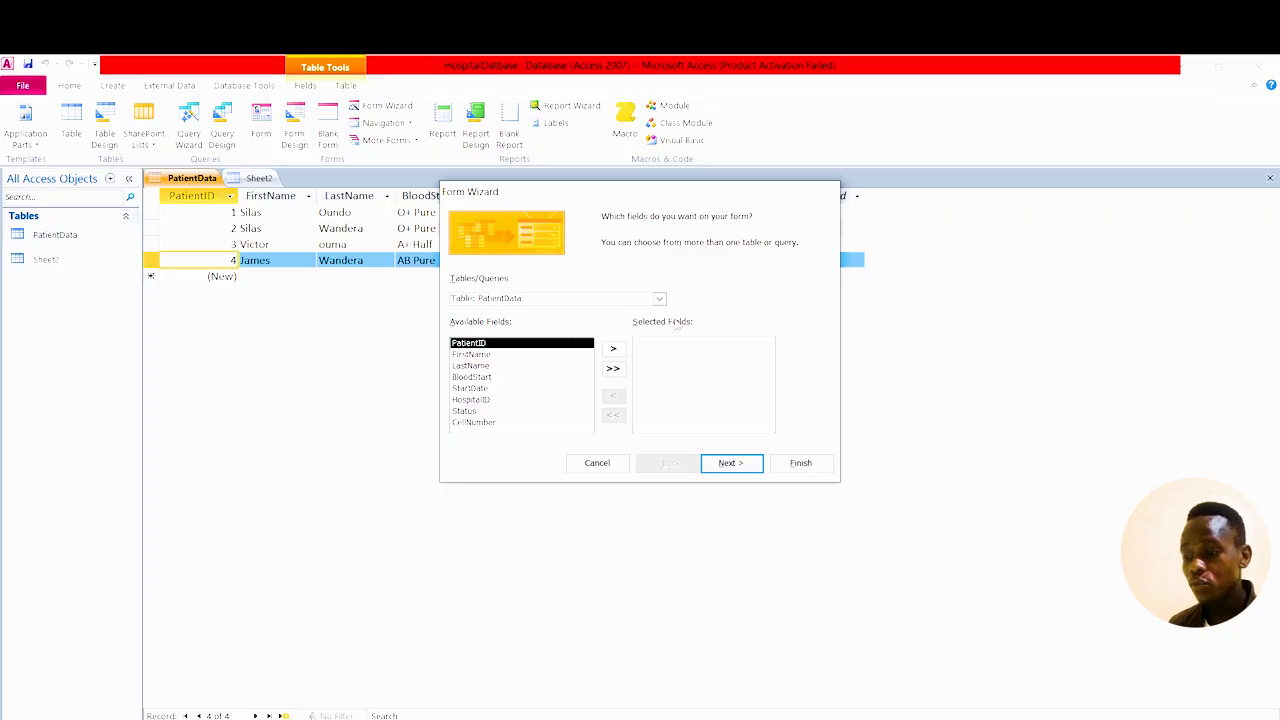
click(613, 368)
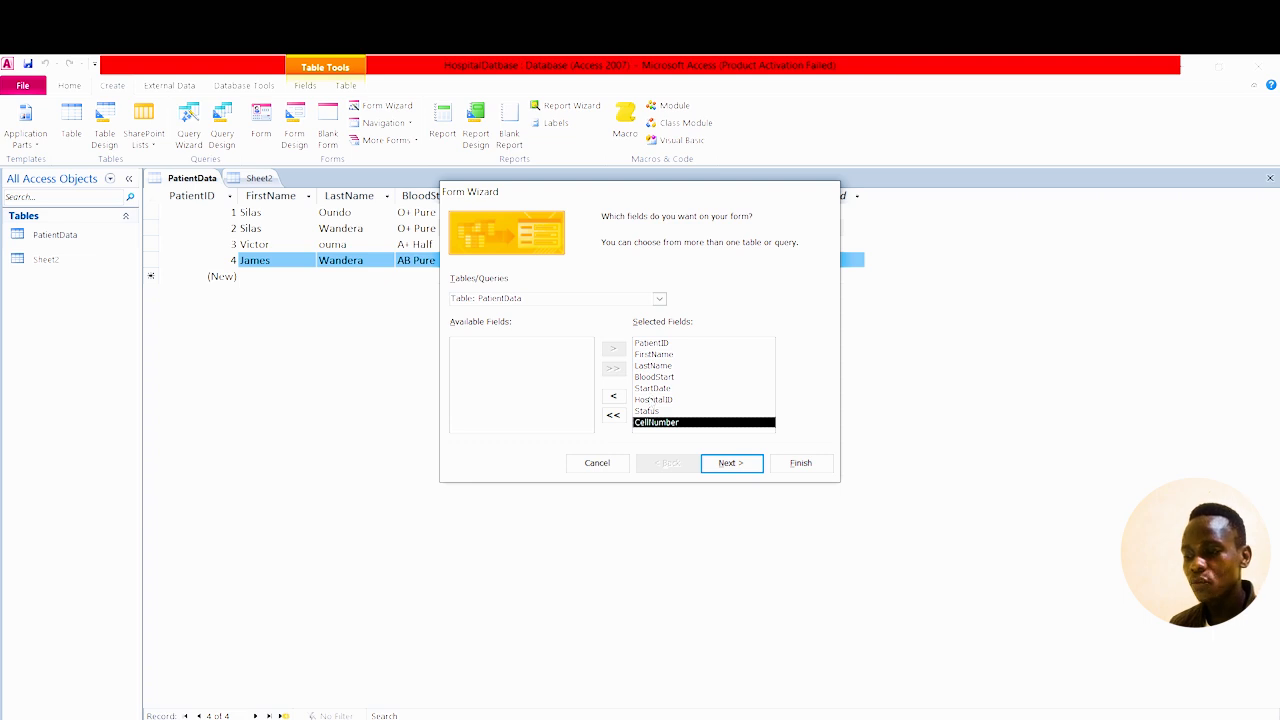
click(652, 400)
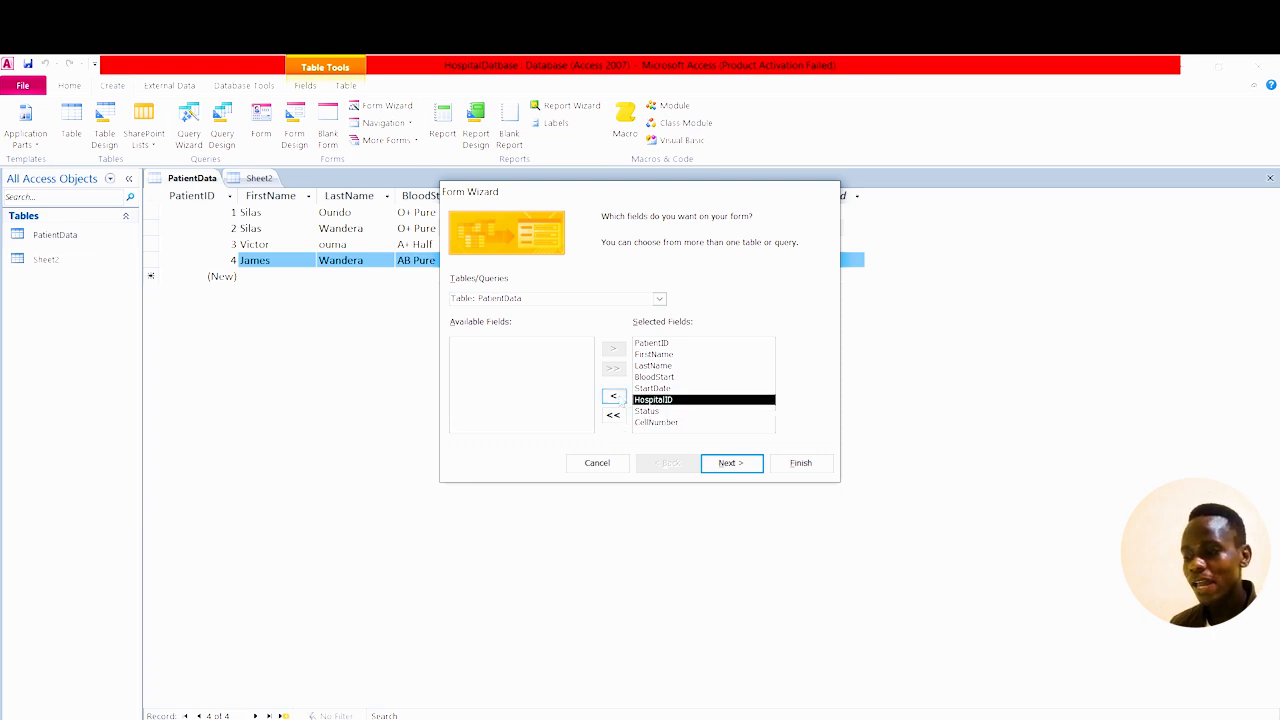
click(614, 397)
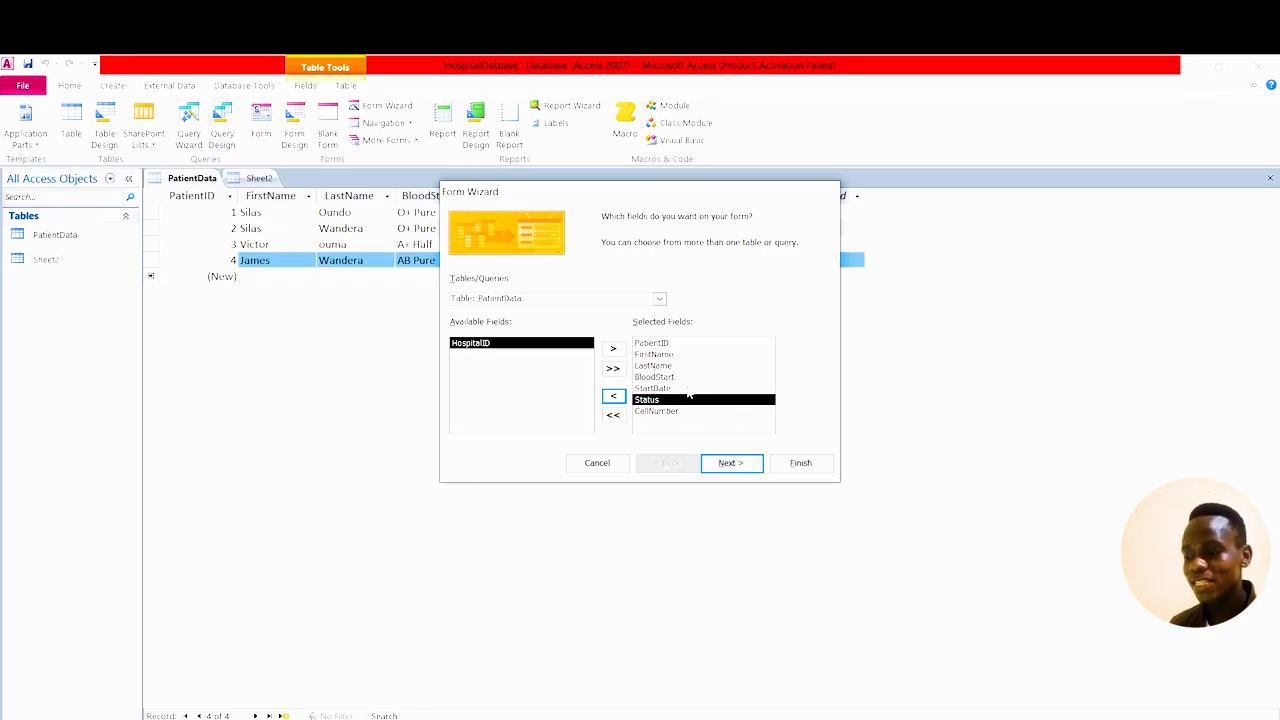
click(730, 464)
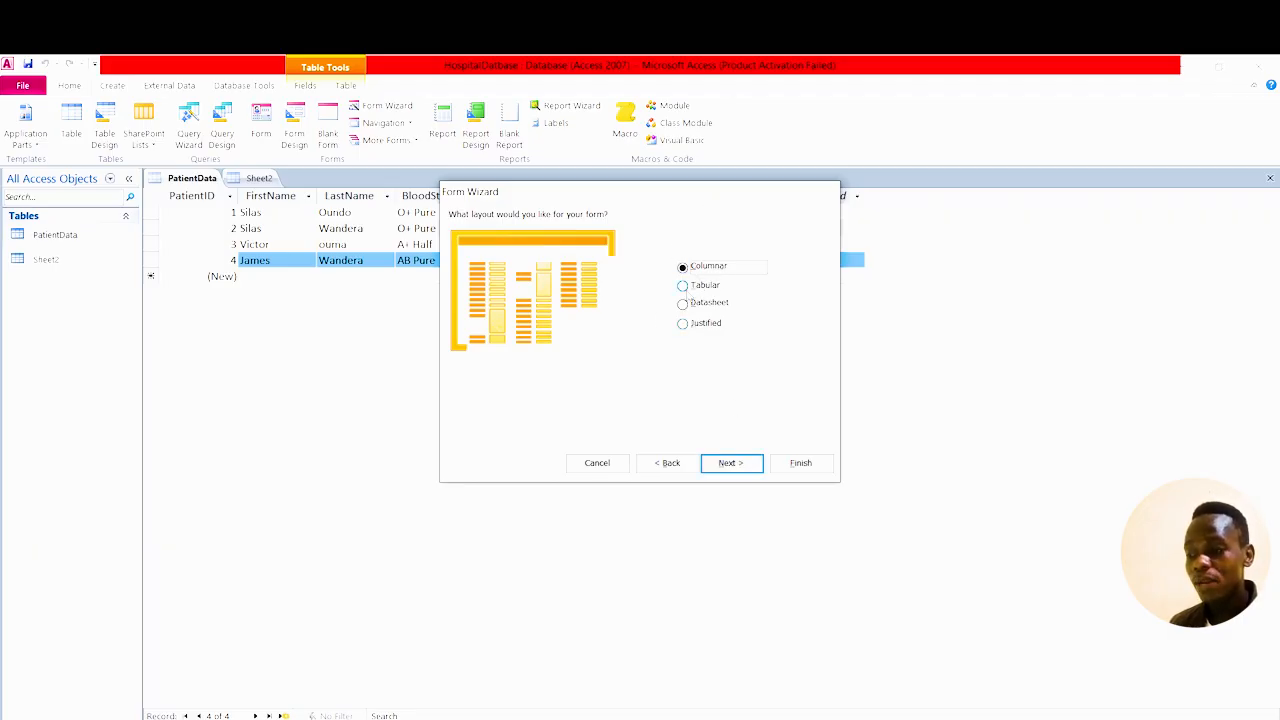
click(685, 287)
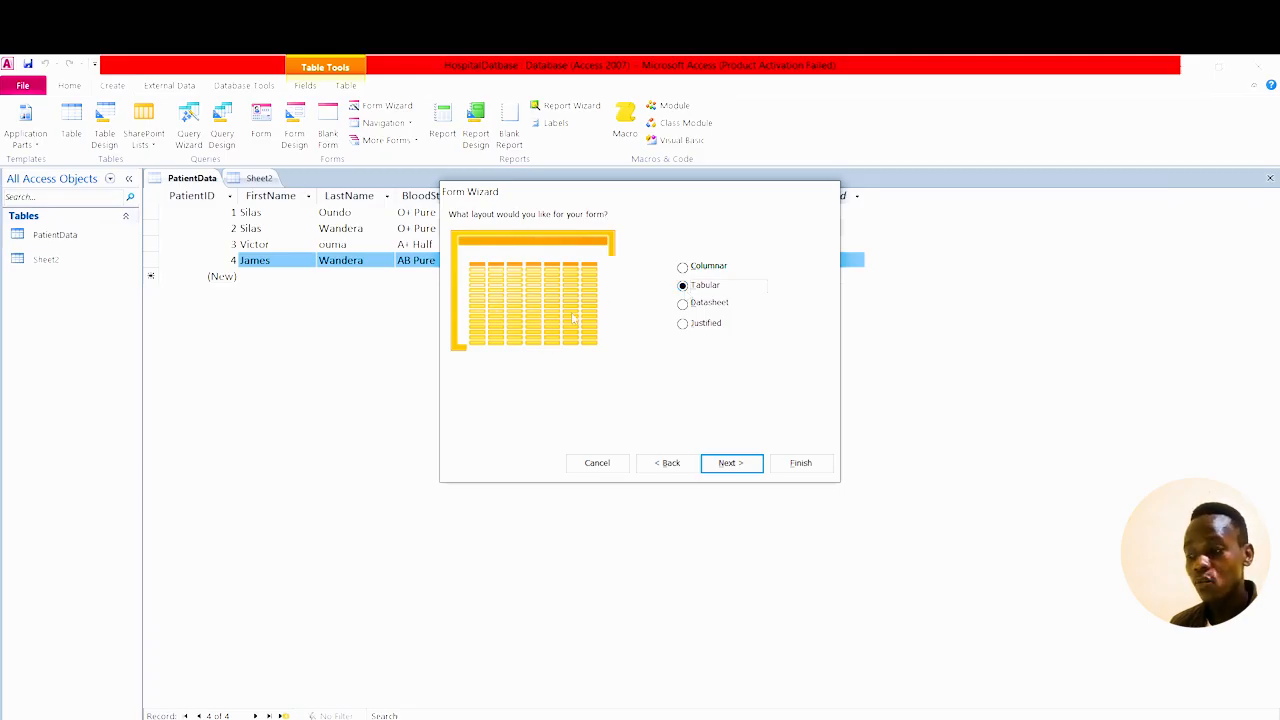
click(684, 267)
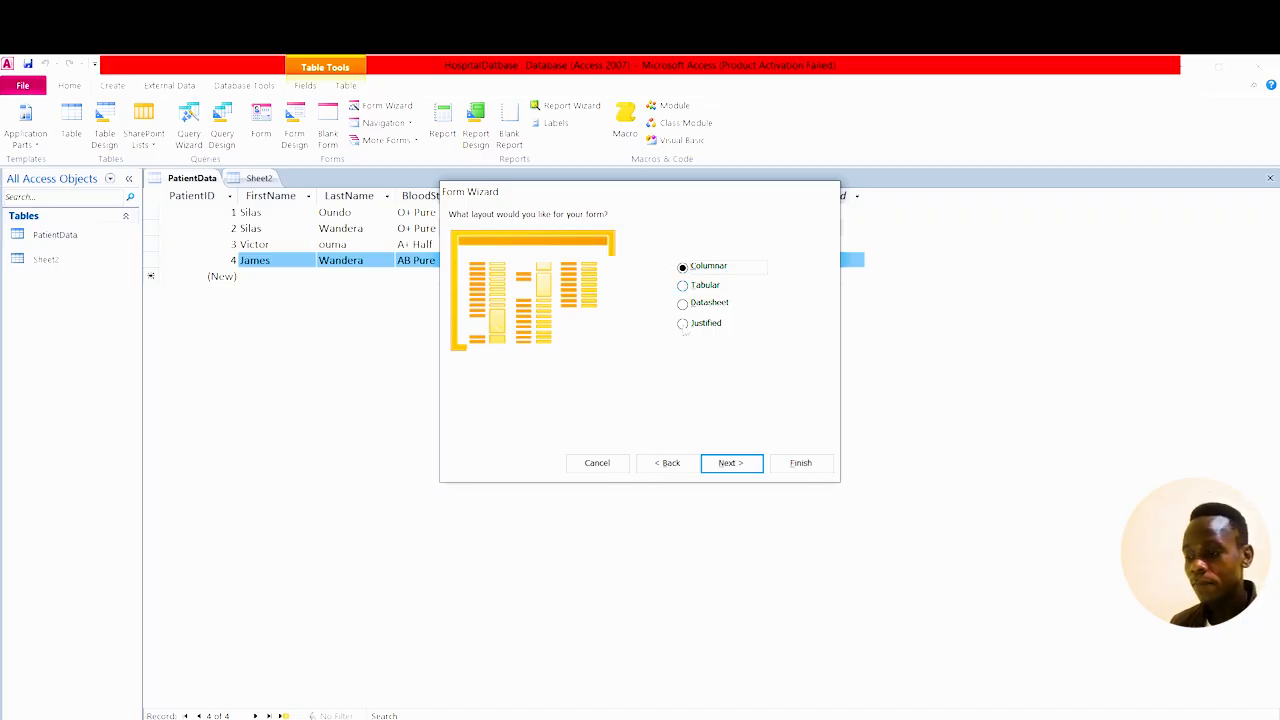
click(725, 463)
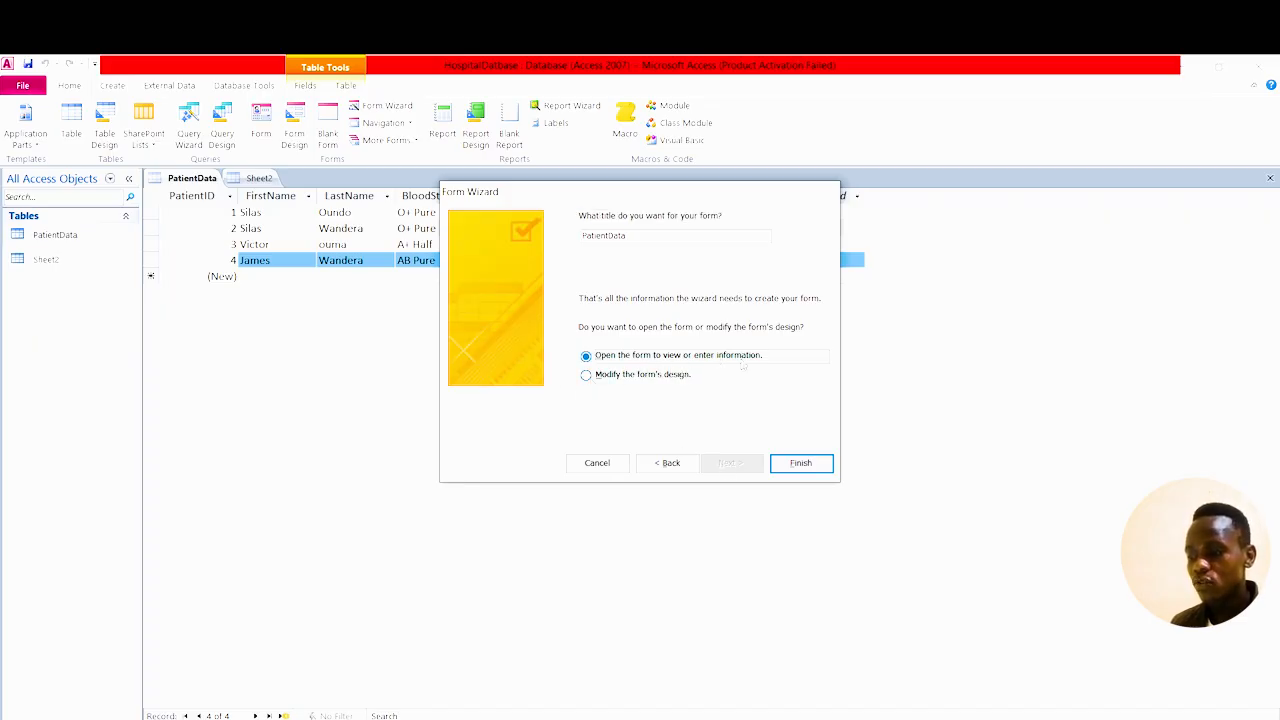
click(801, 464)
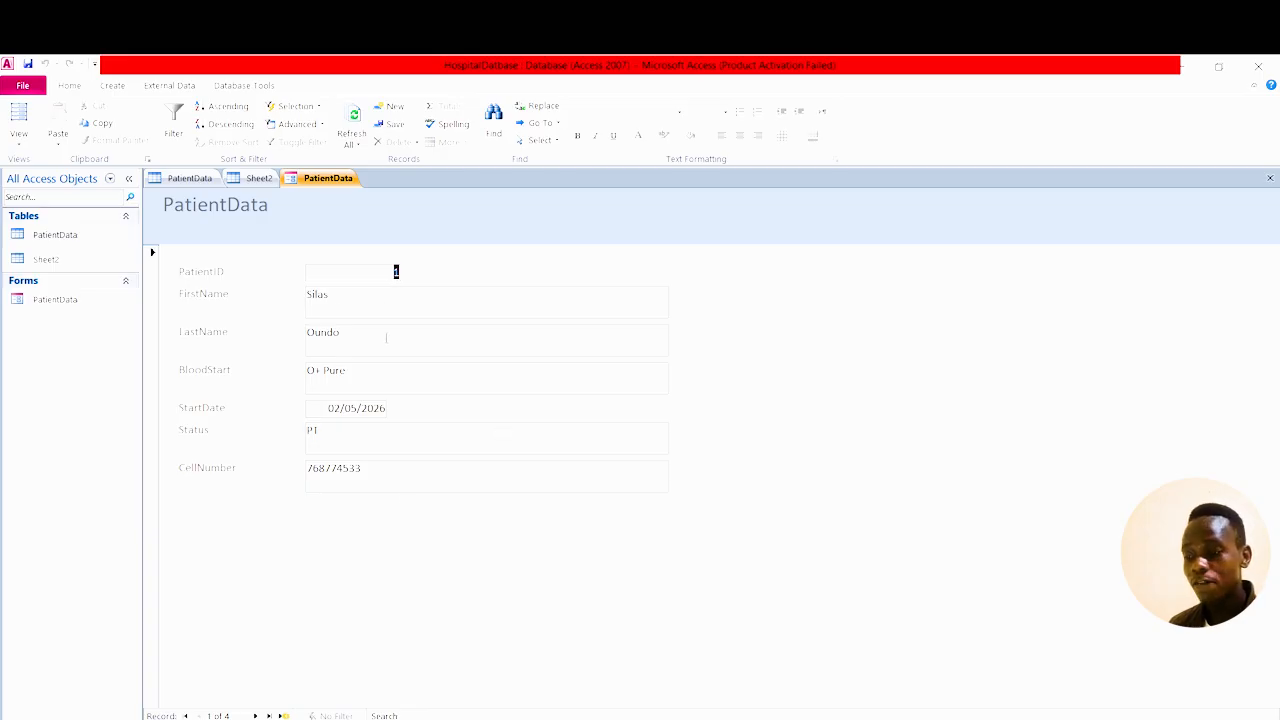
Change the first patient's first name to lowercase, then start blank record 5.
double_click(404, 300)
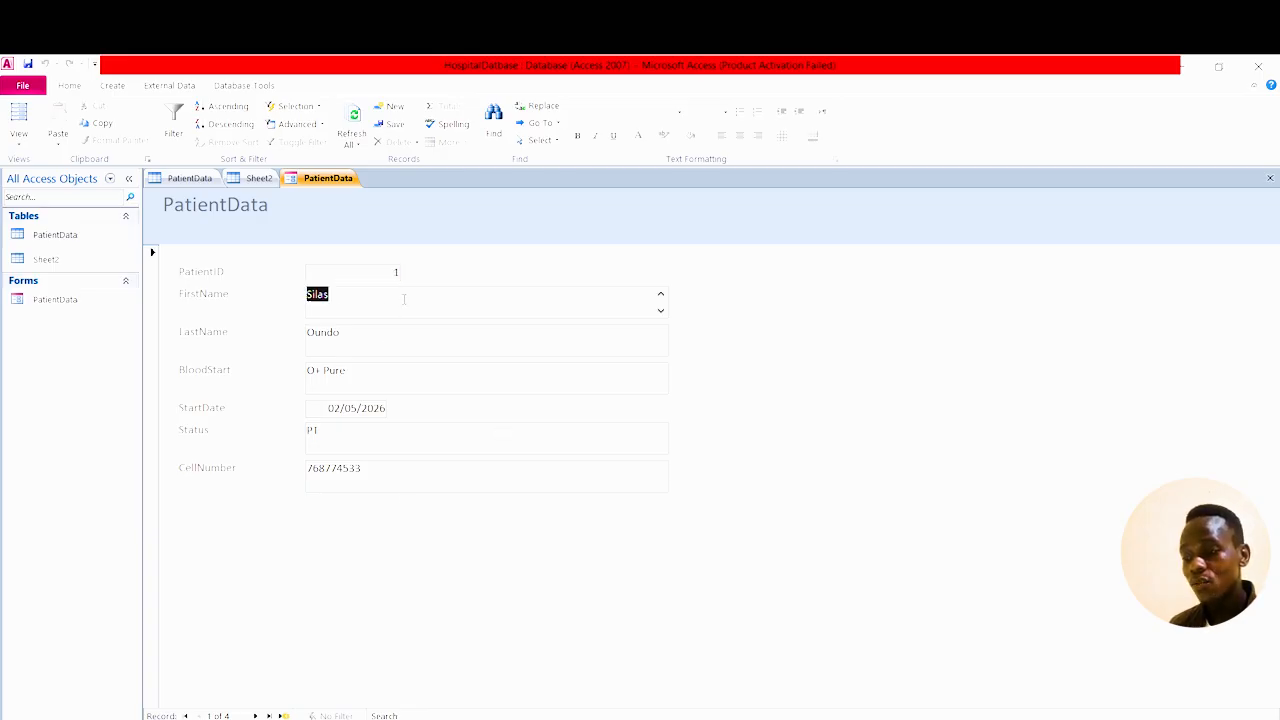
text(B)
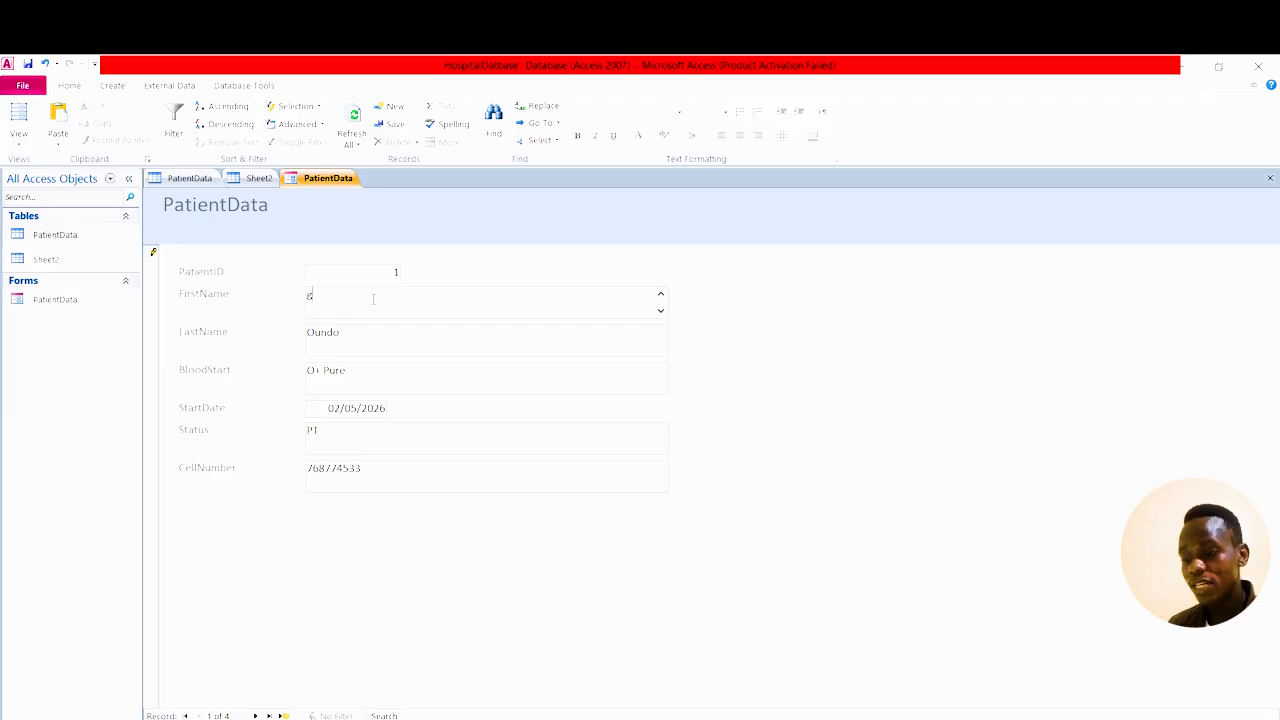
key(BackSpace)
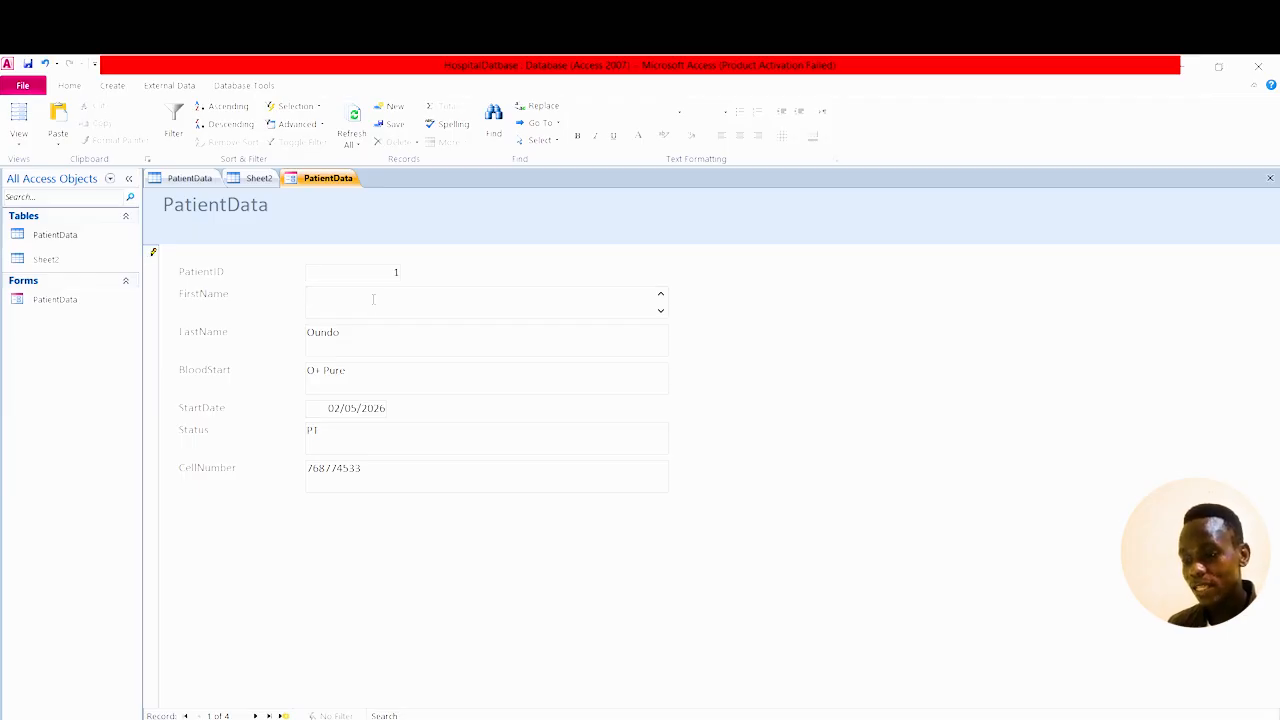
text(silas)
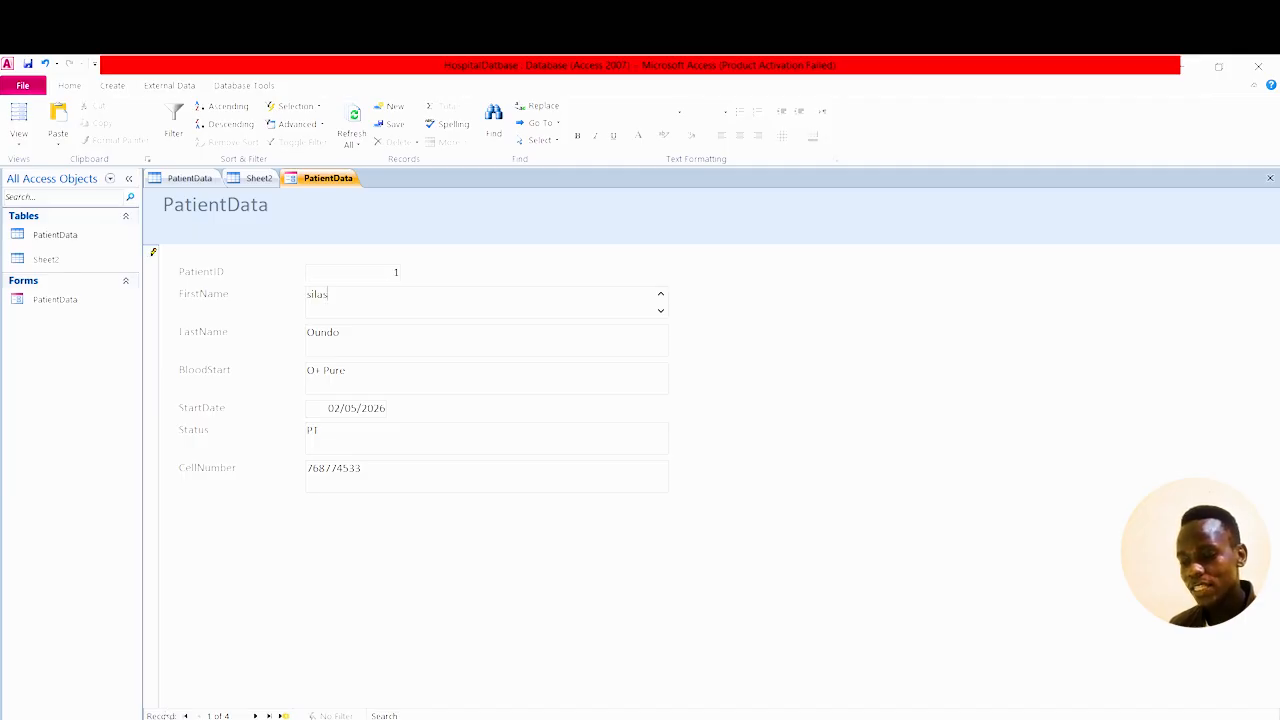
click(284, 716)
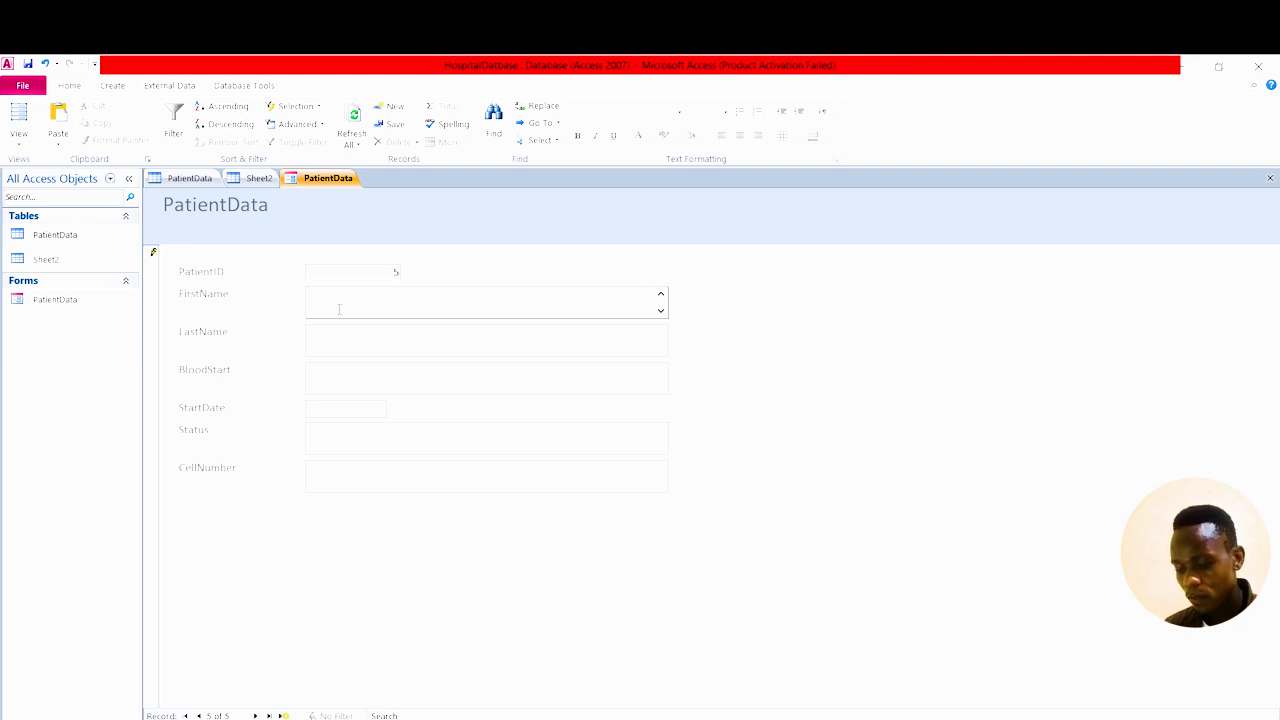
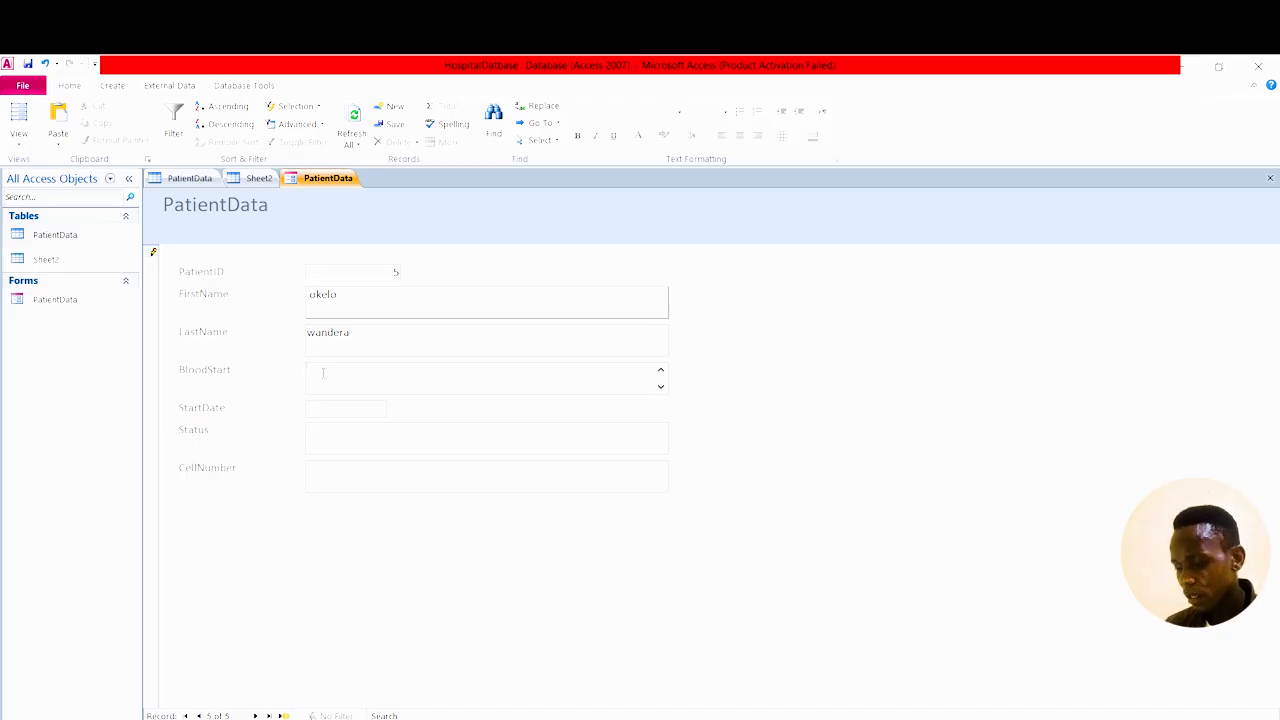
Enter the new patient's first and last names and blood group 'A+ pure'.
text(A+)
key(BackSpace)
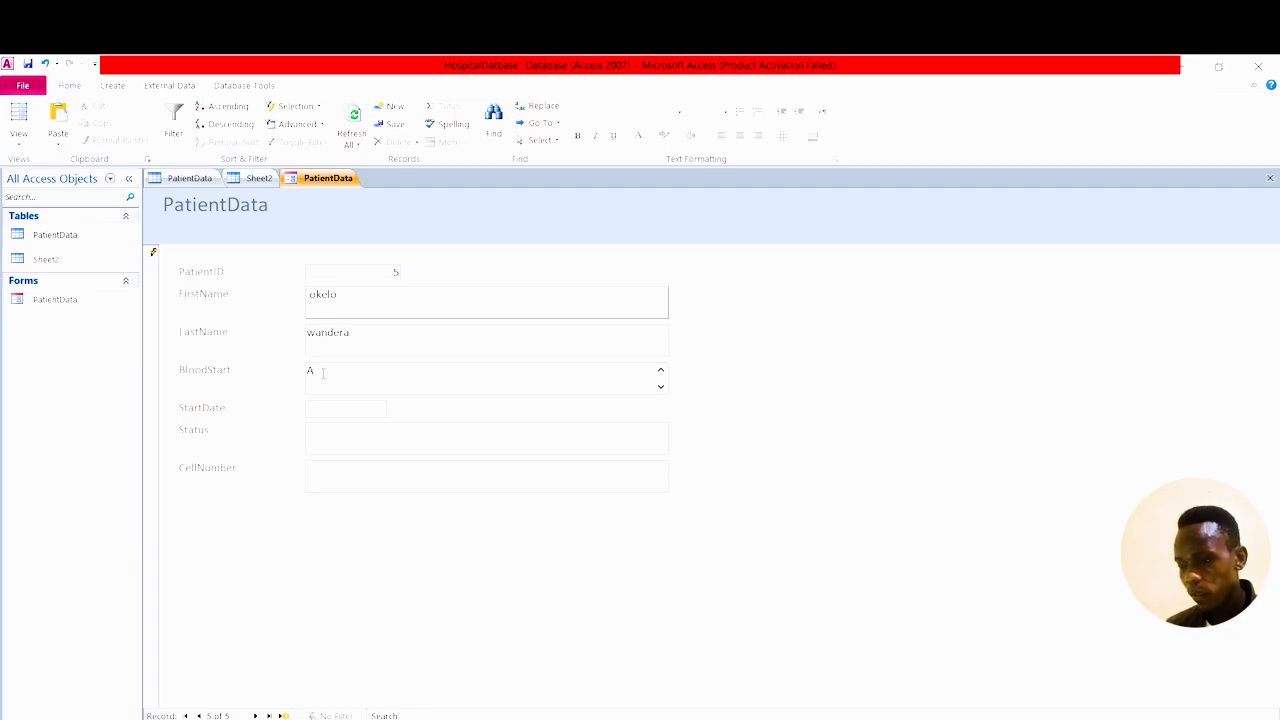
text(+ pure)
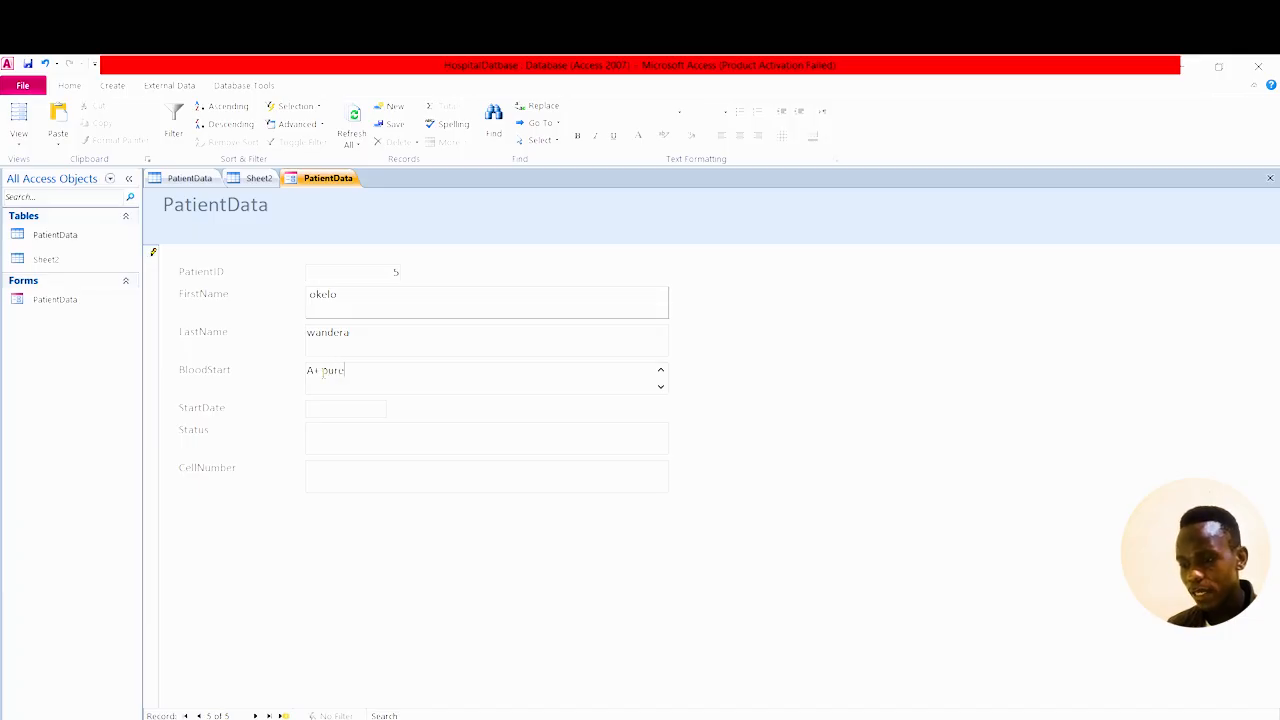
Set start date 02/05/2026, fill in the status and enter the patient's cell number.
click(386, 408)
click(395, 408)
click(369, 455)
click(355, 440)
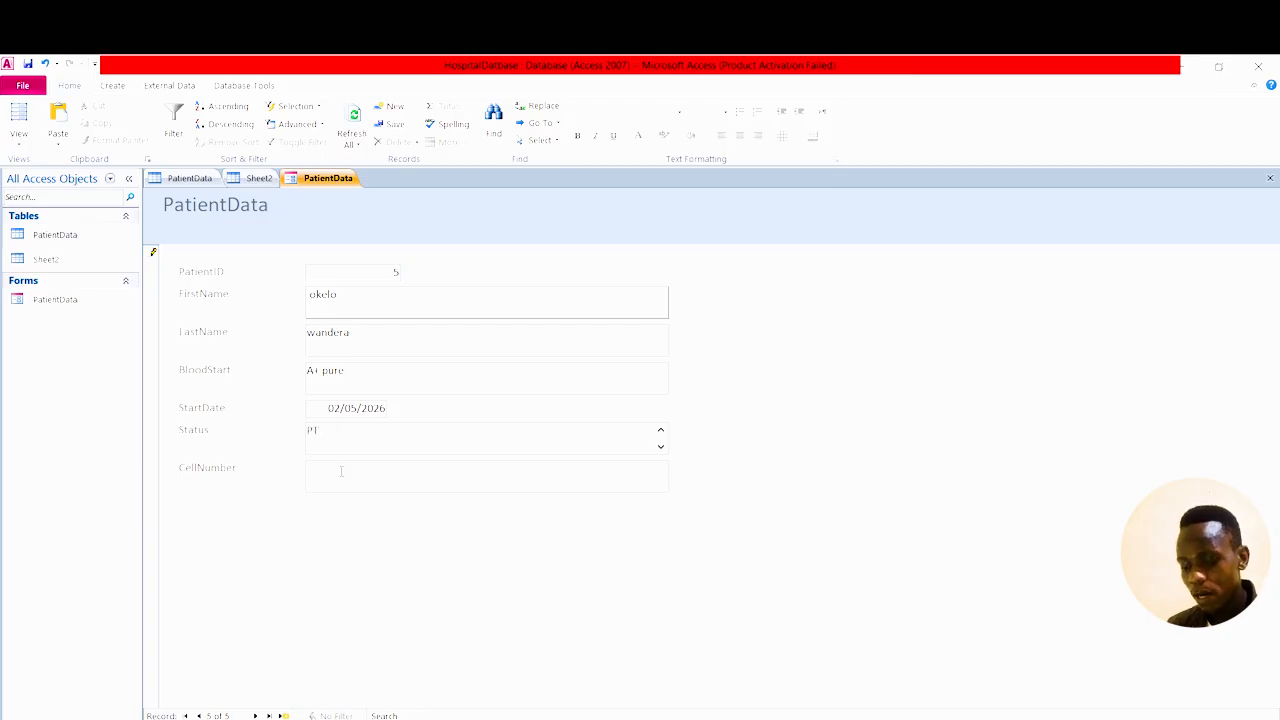
click(340, 477)
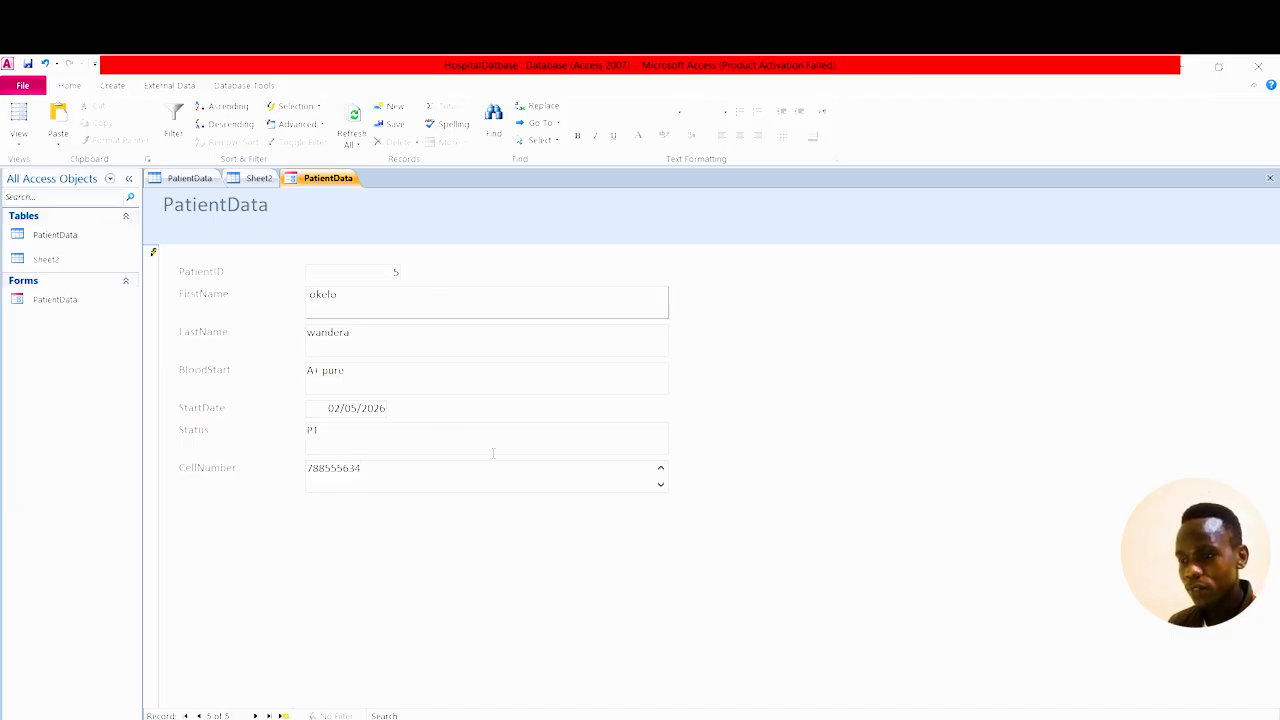
Save the patient record and open the PatientData table.
right_click(323, 177)
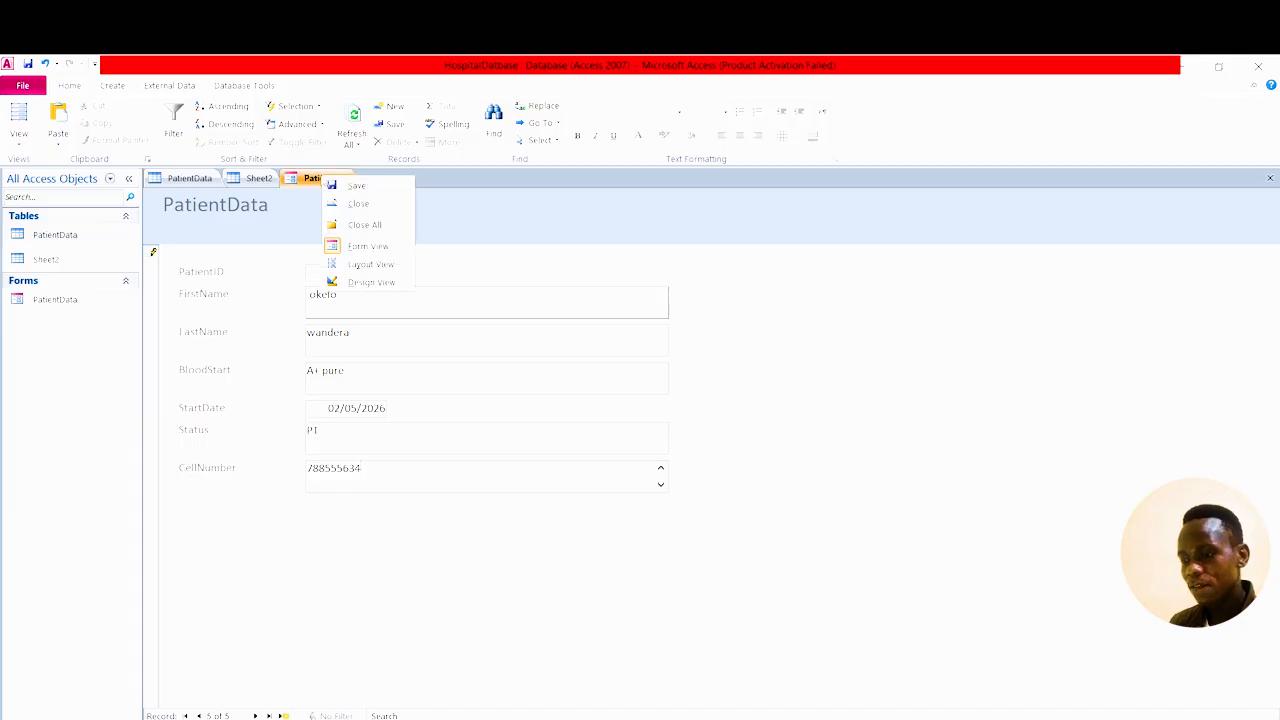
click(374, 194)
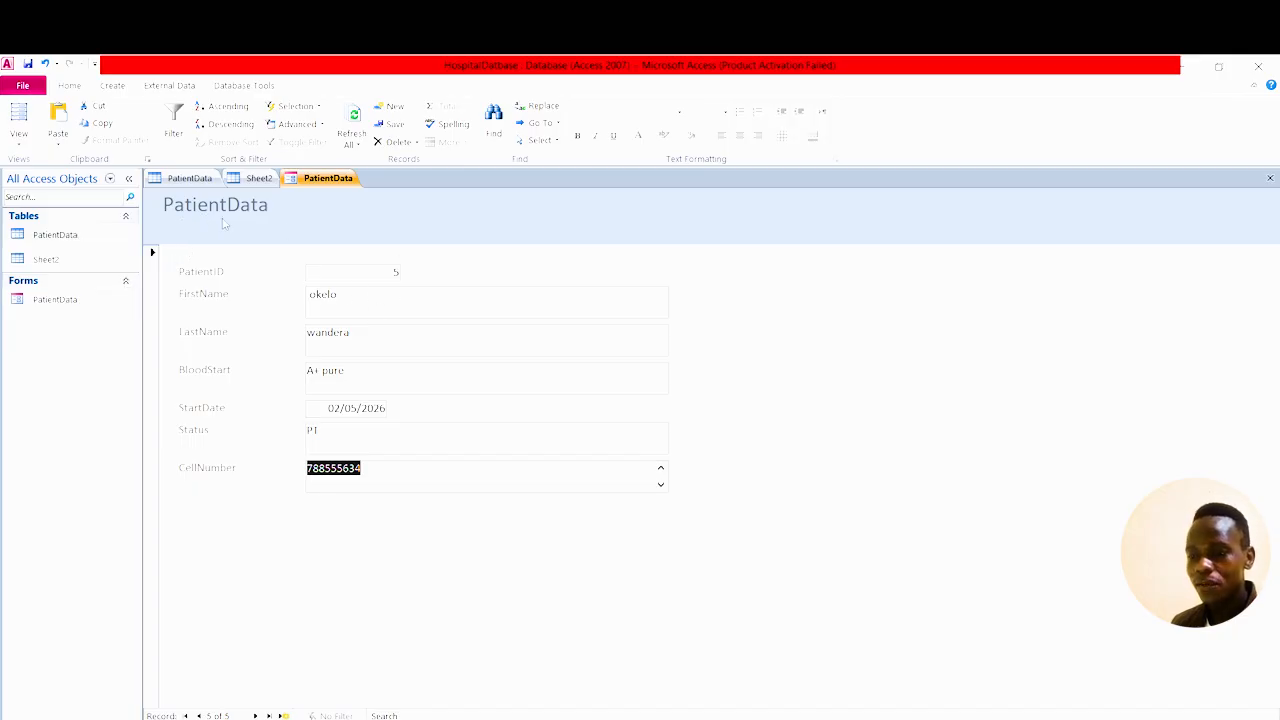
double_click(68, 236)
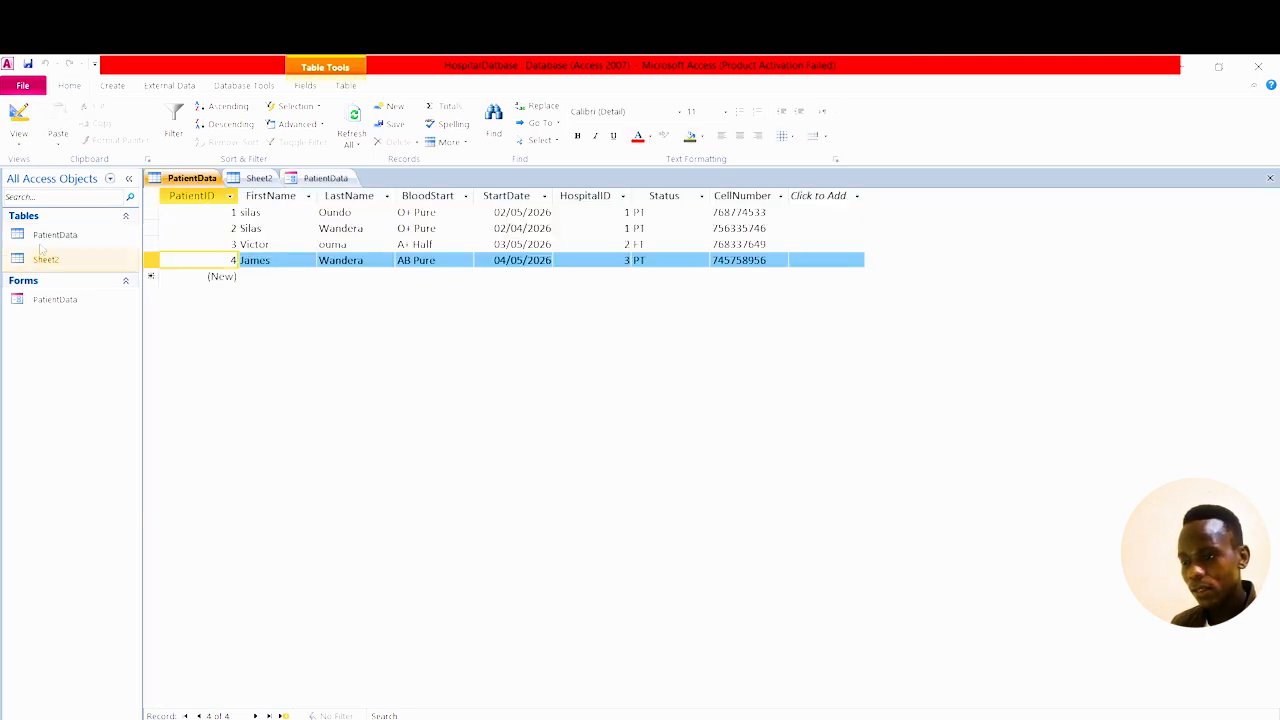
Open the Sheet2 hospital table and close the PatientData form.
click(70, 234)
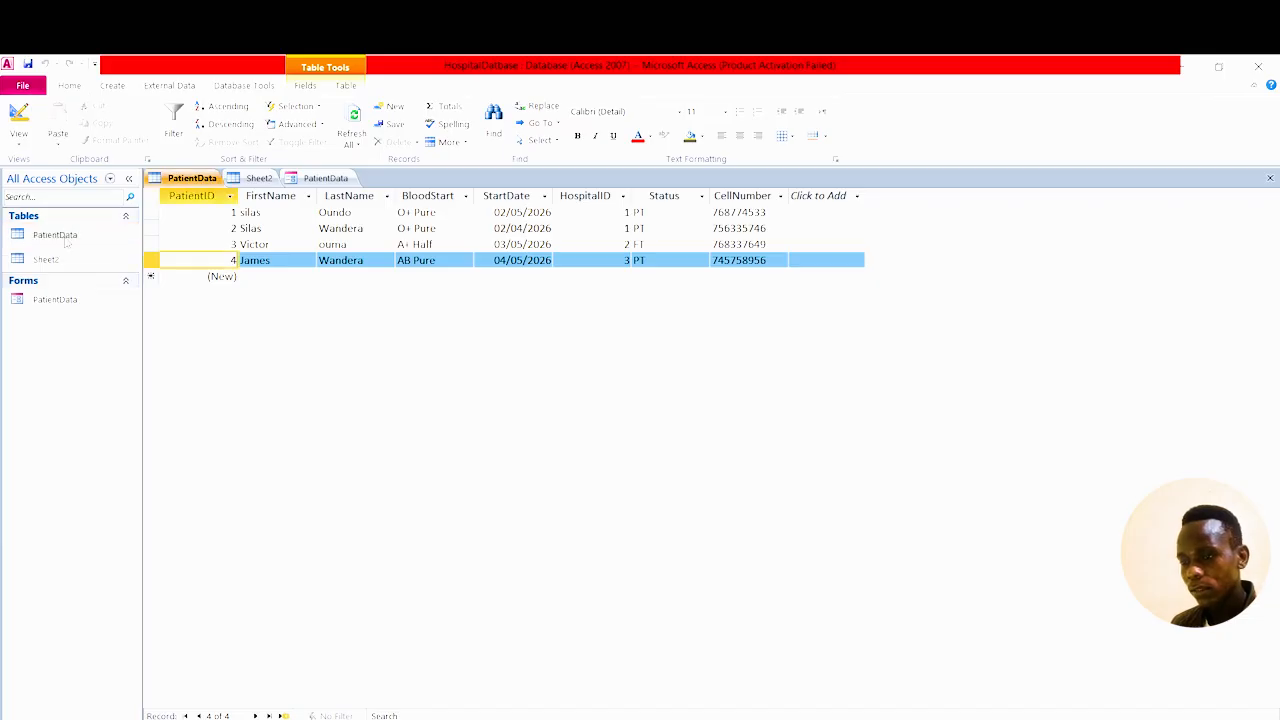
double_click(45, 259)
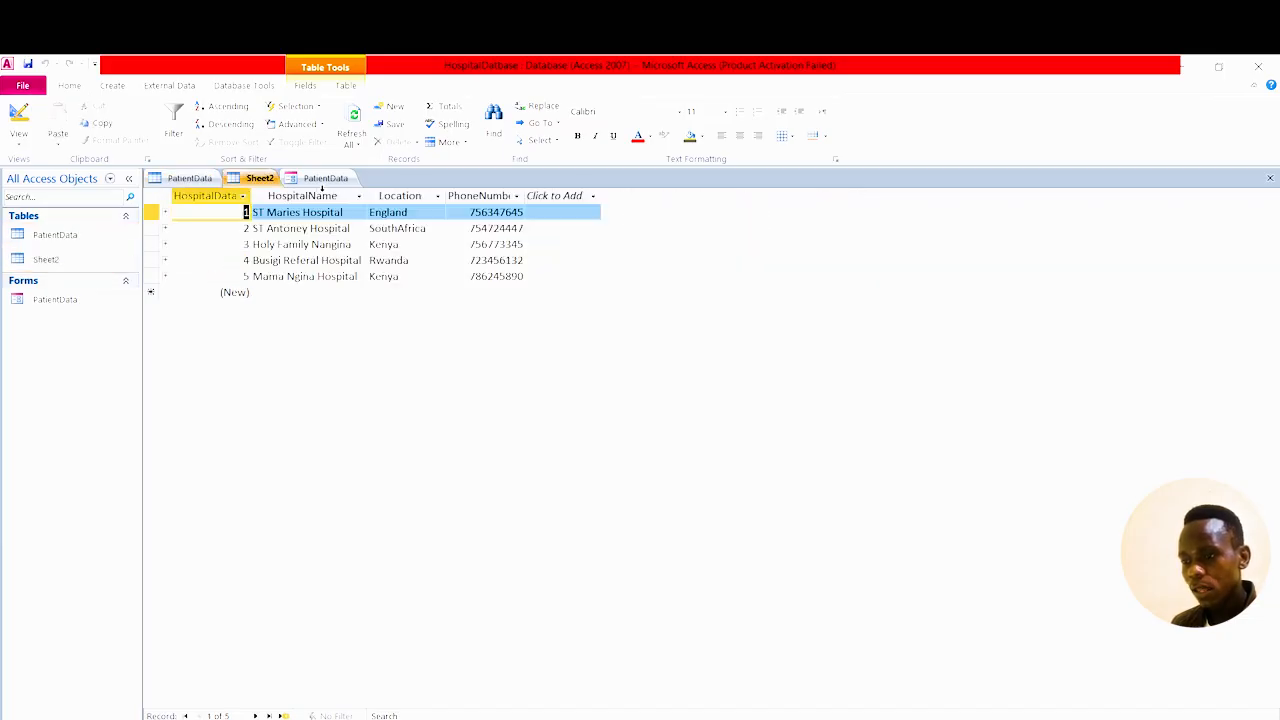
click(325, 181)
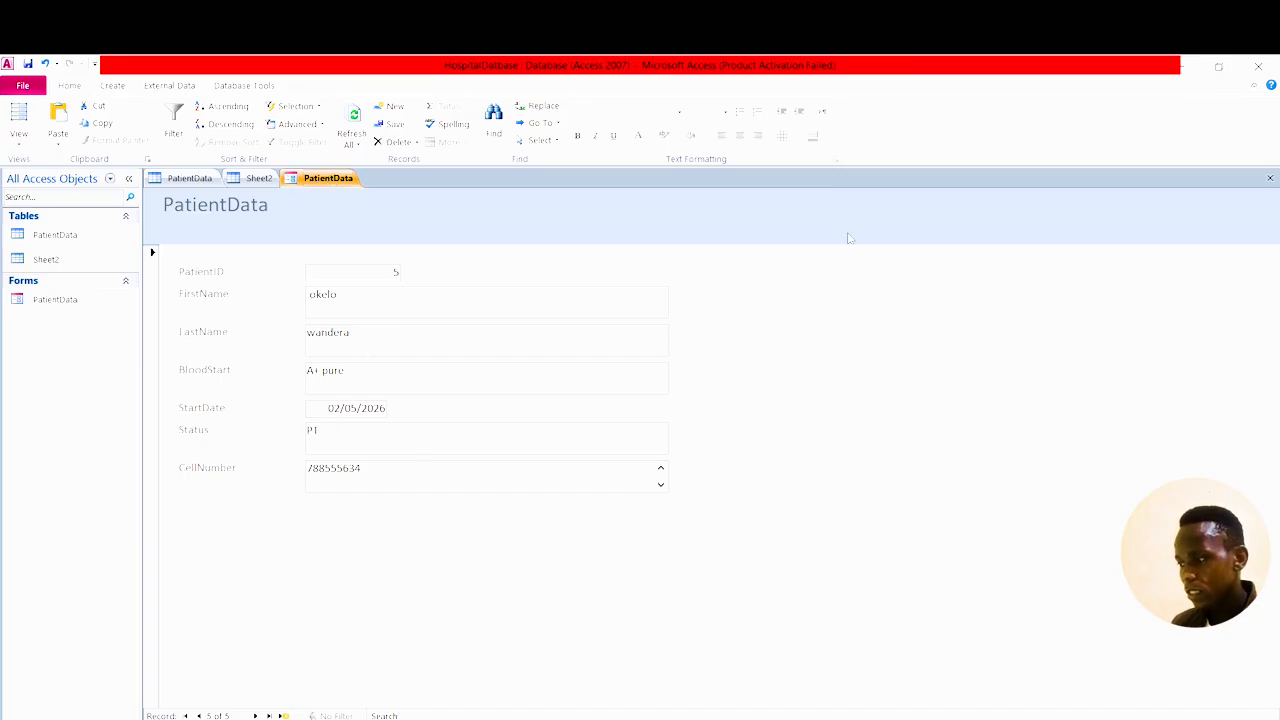
click(1270, 178)
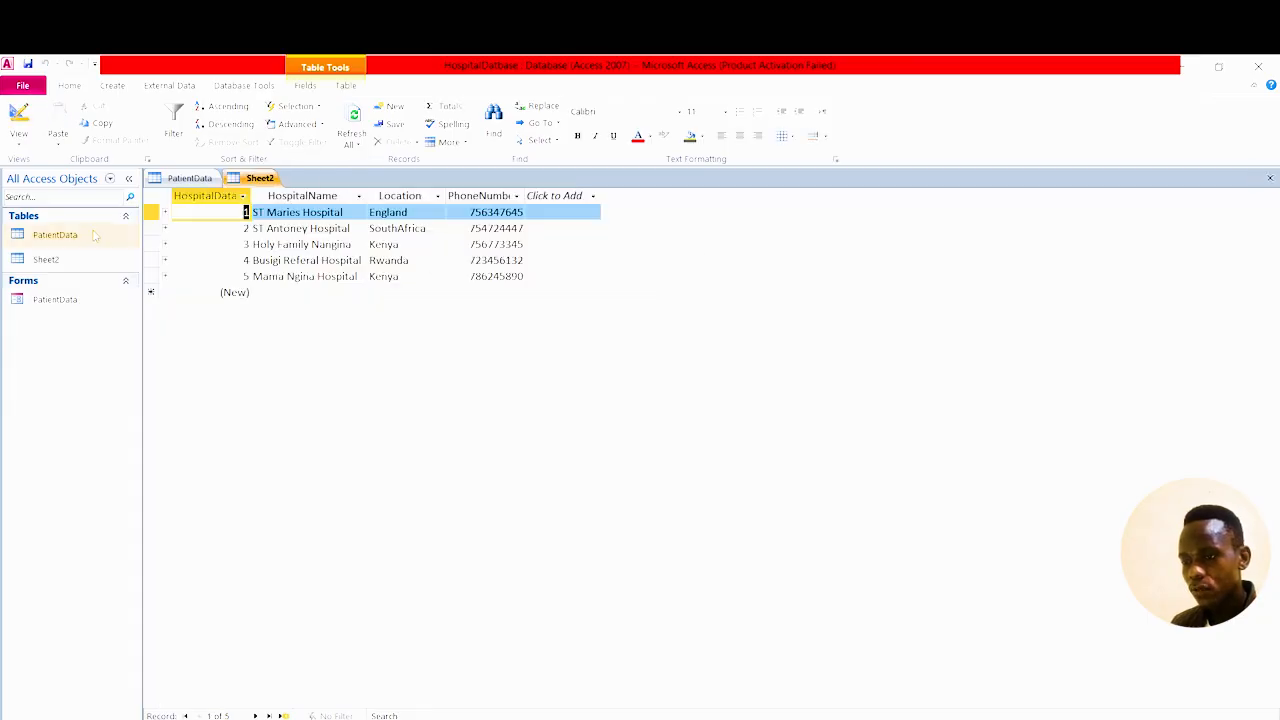
Reopen the PatientData table, then bring the Sheet2 table back to the front.
click(58, 234)
double_click(58, 234)
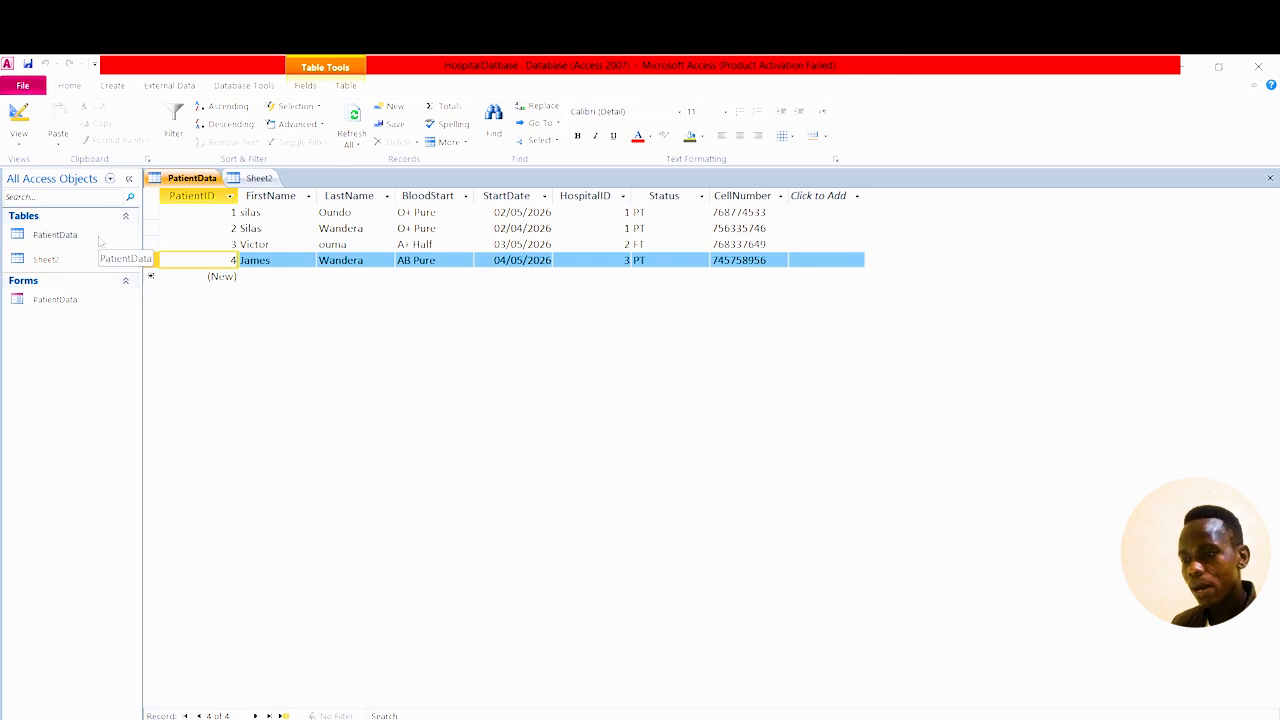
click(267, 178)
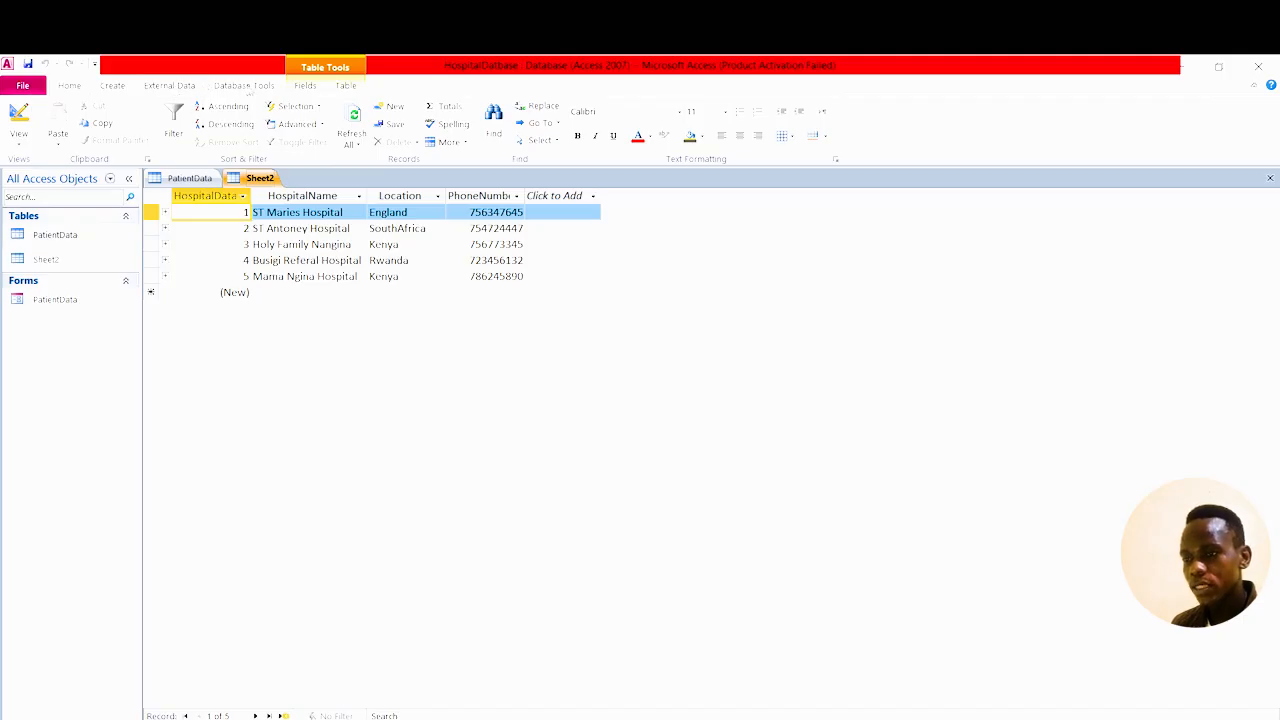
Generate a Sheet2 form listing each hospital's linked patients, then reopen the PatientData table.
click(120, 86)
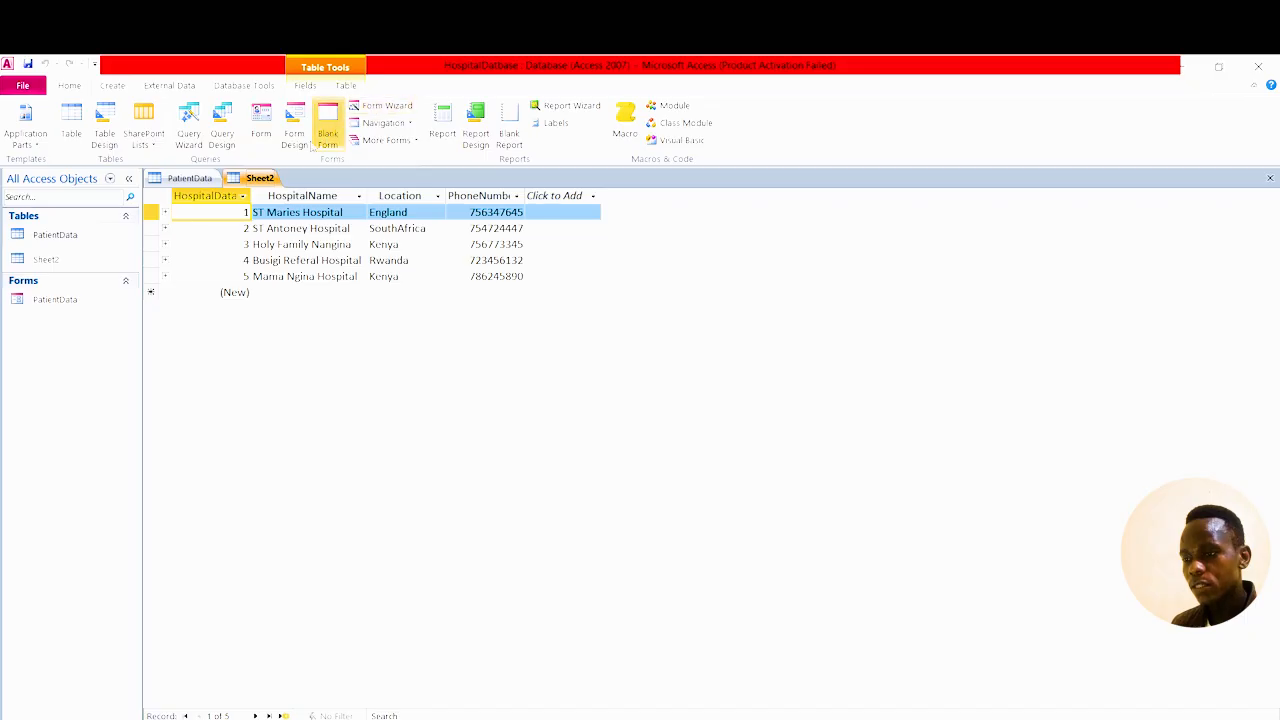
click(266, 141)
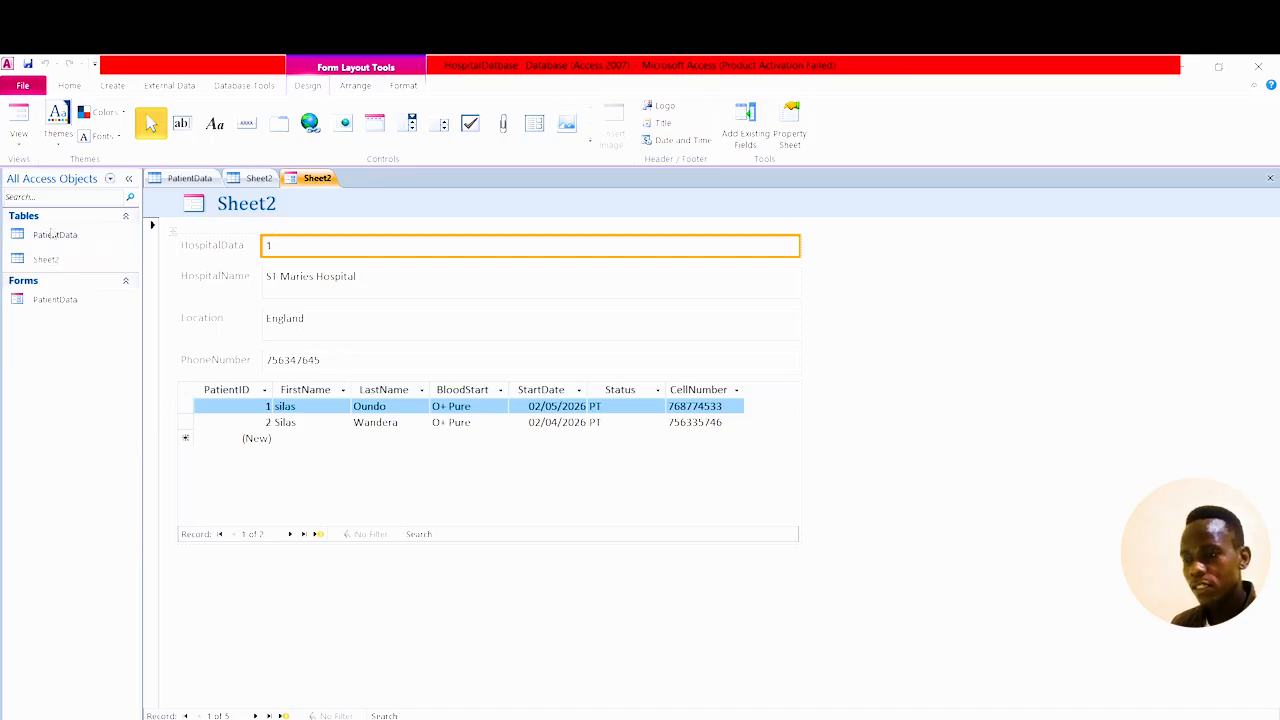
double_click(55, 234)
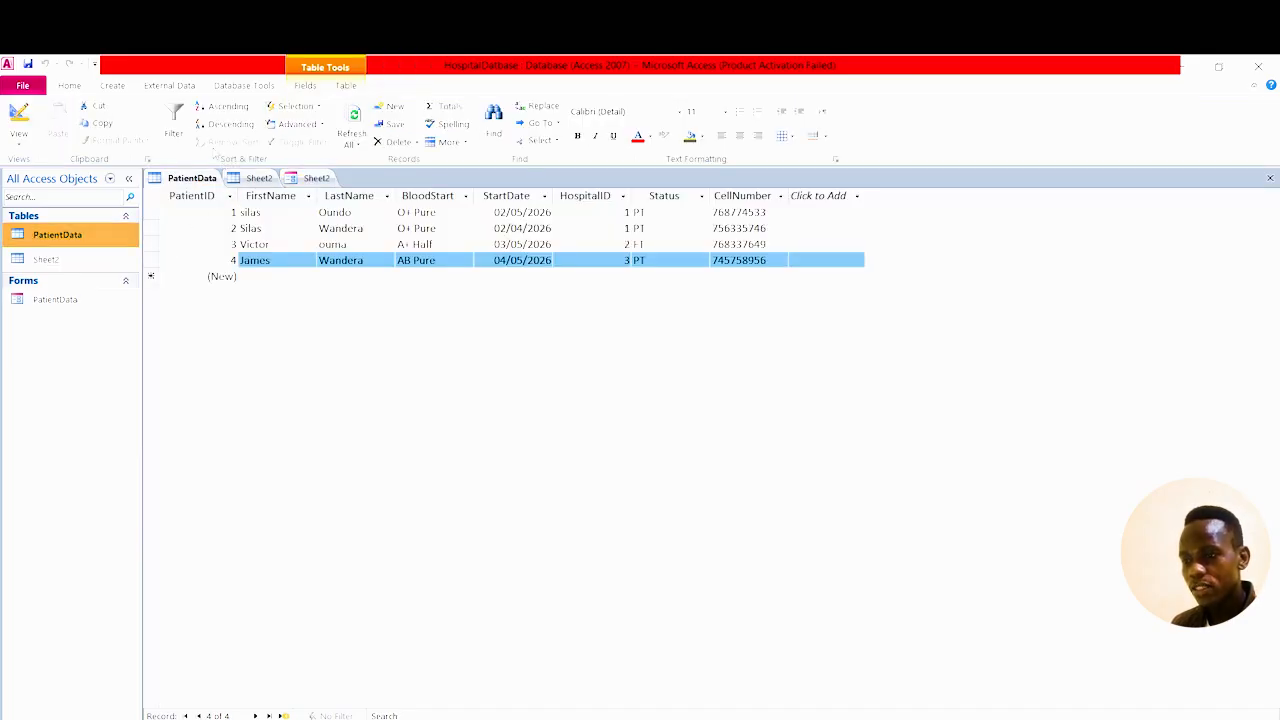
Build a PatientData1 form from the PatientData table and move to blank record 6.
click(114, 86)
click(259, 137)
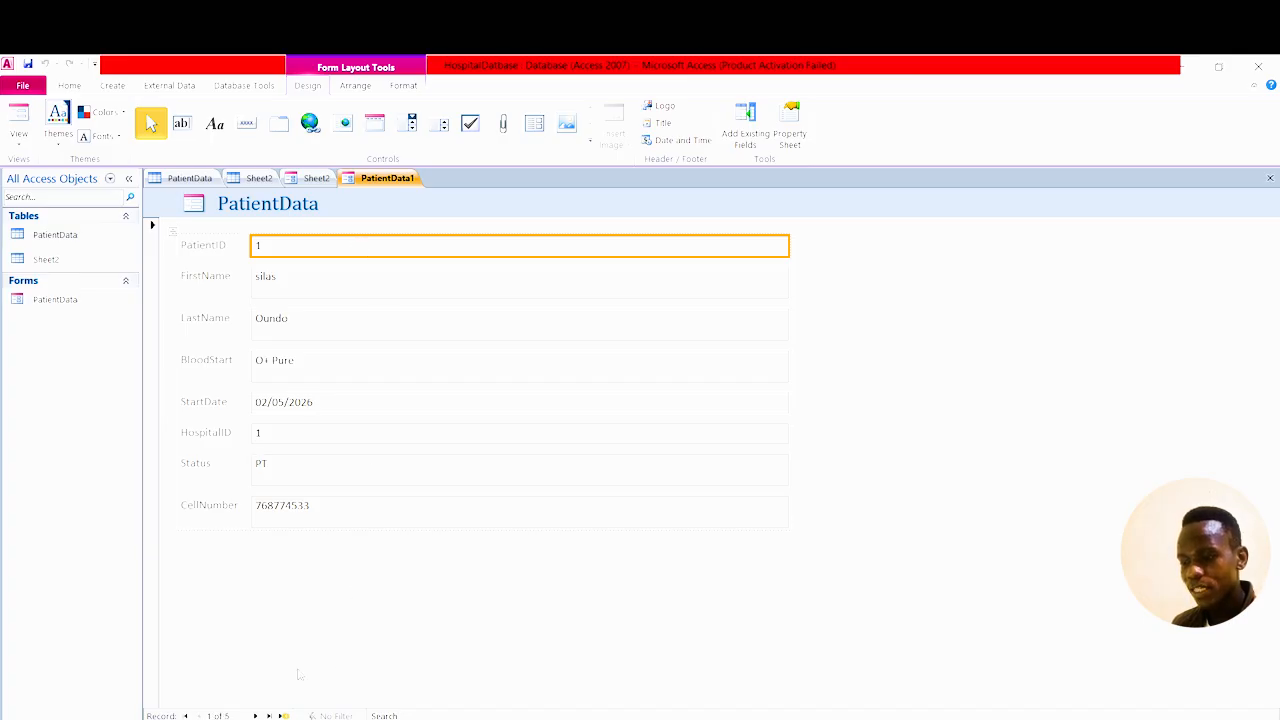
click(284, 716)
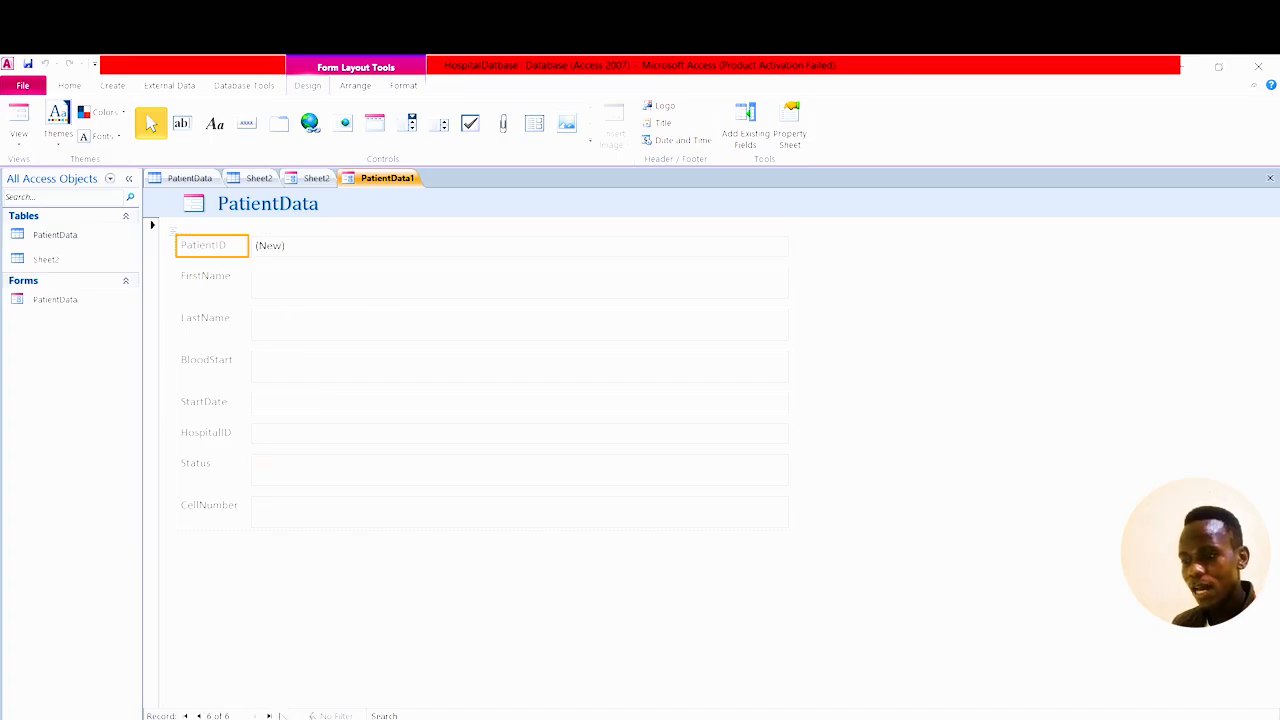
click(330, 280)
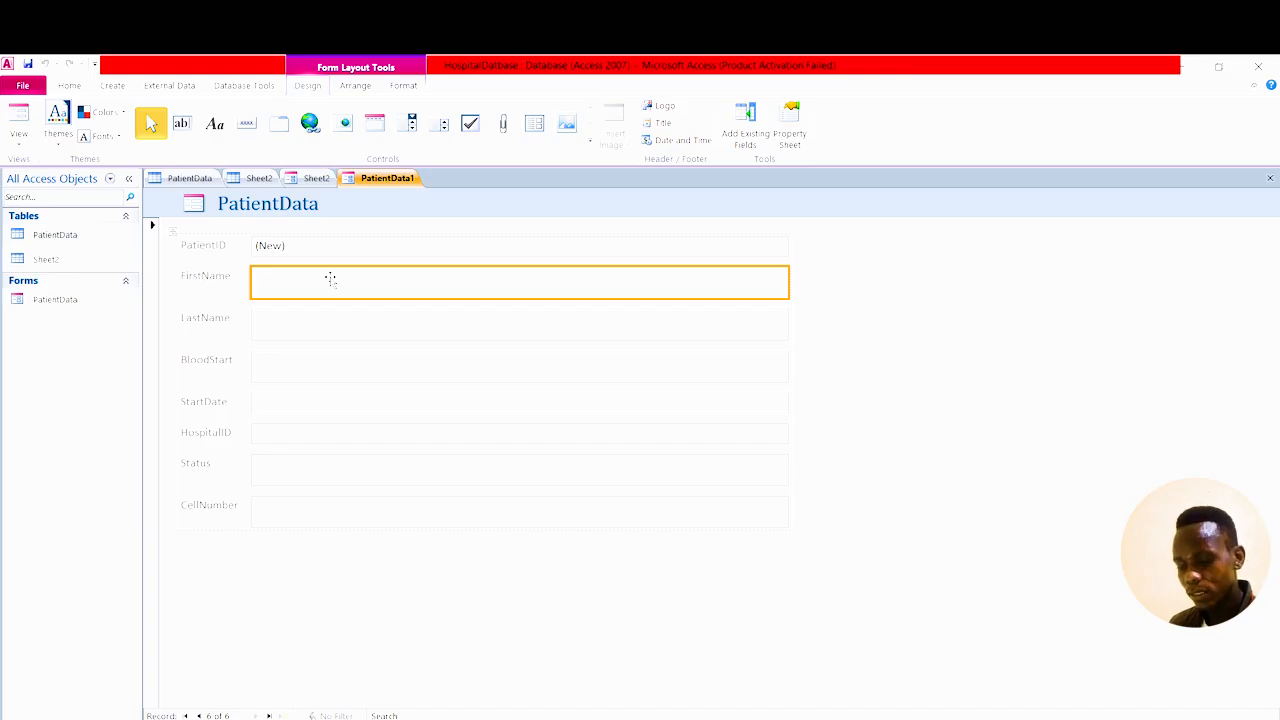
right_click(385, 178)
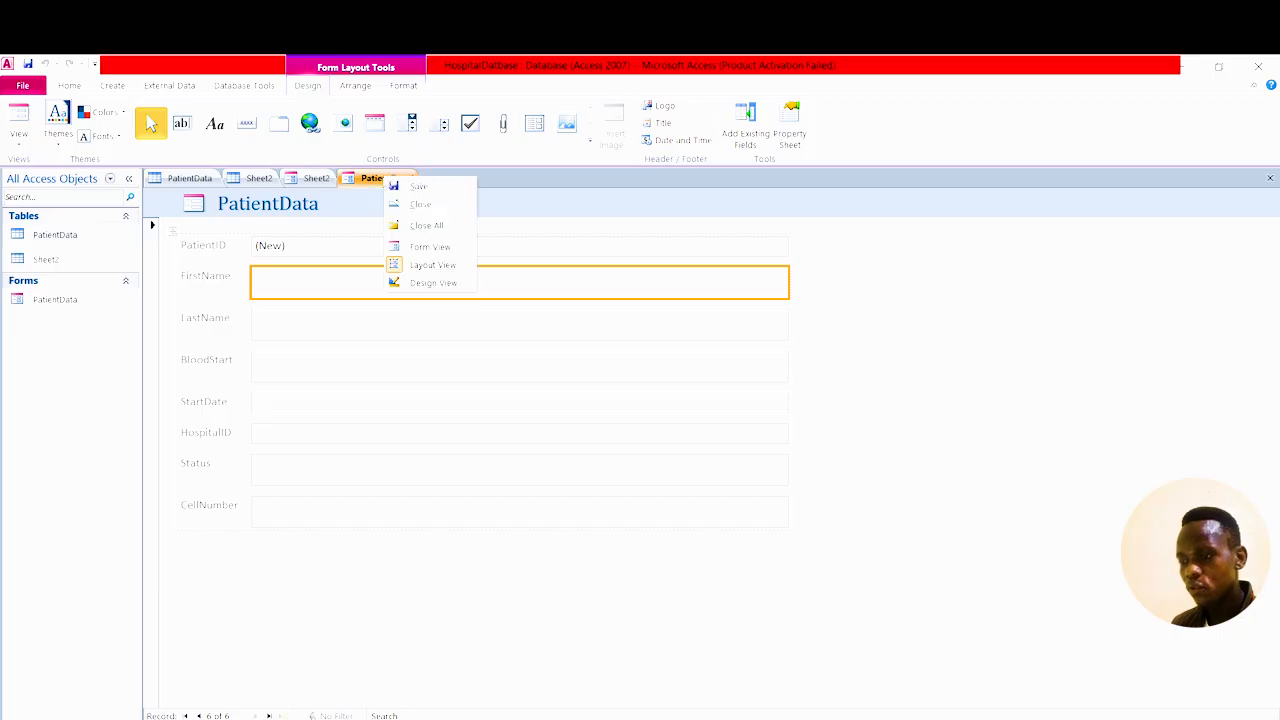
Enter the patient's names and blood type A+ pure, and pick start date 02/05/2026.
click(432, 247)
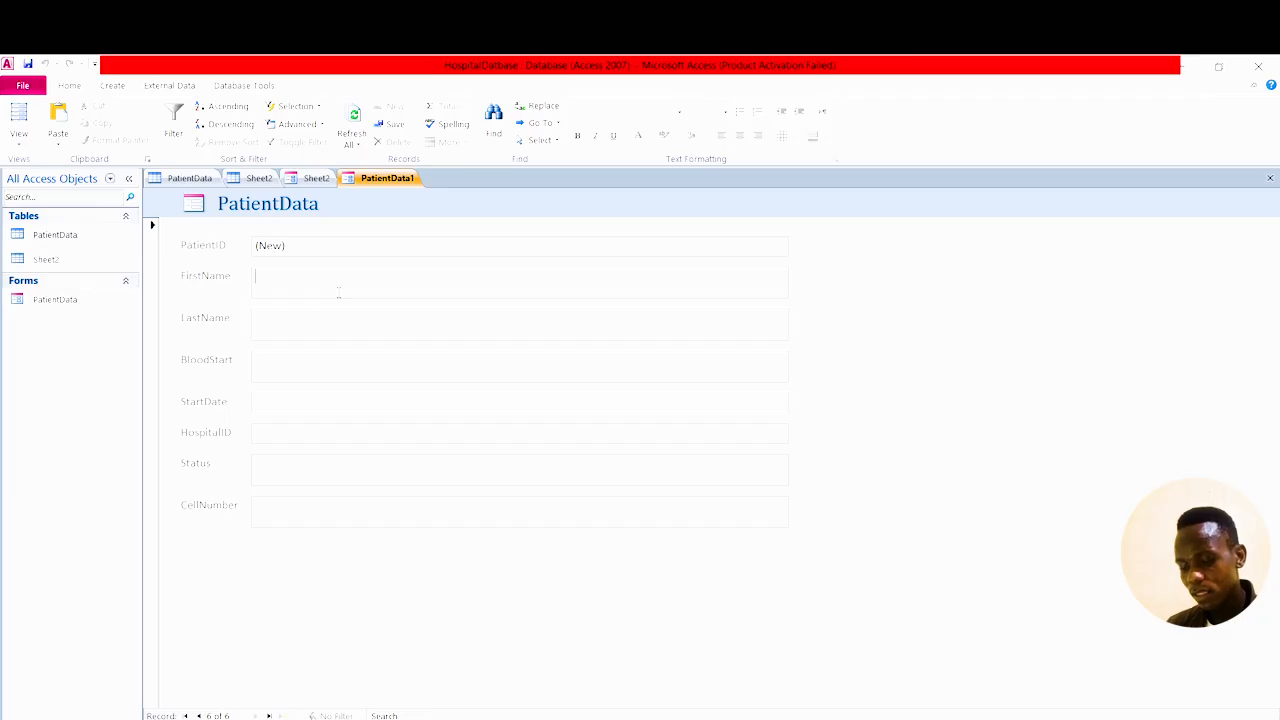
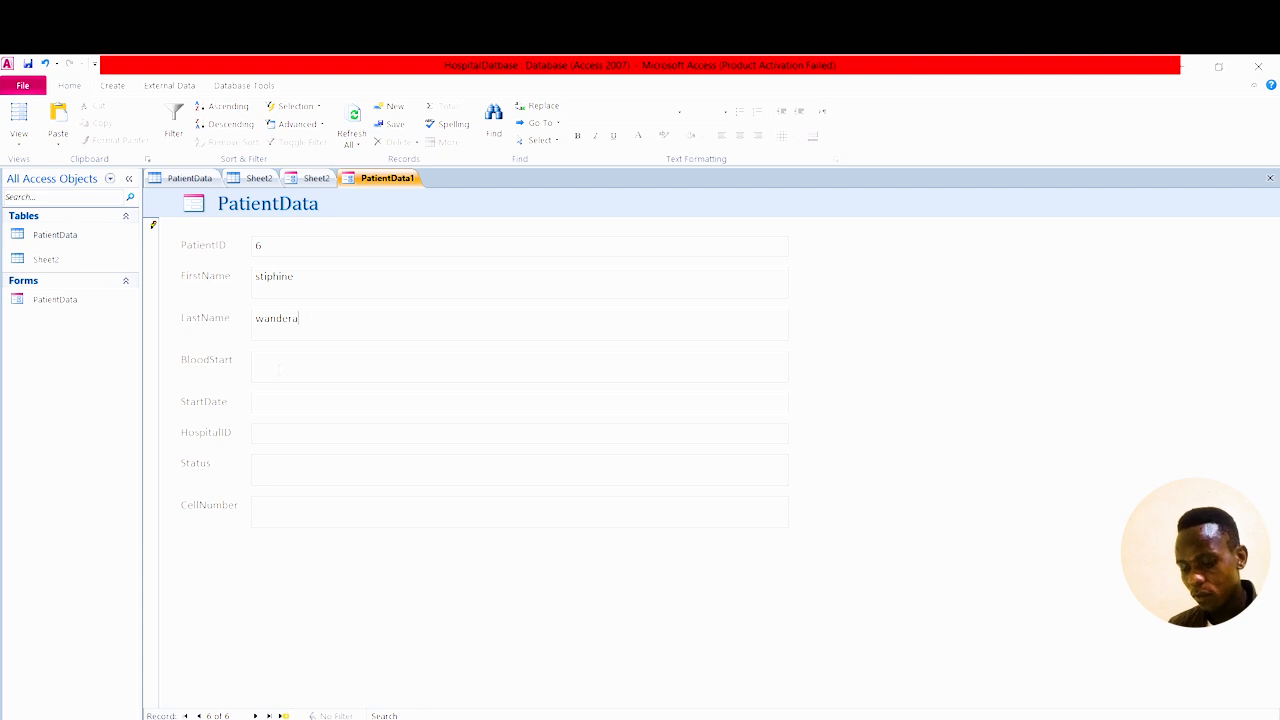
text(A-)
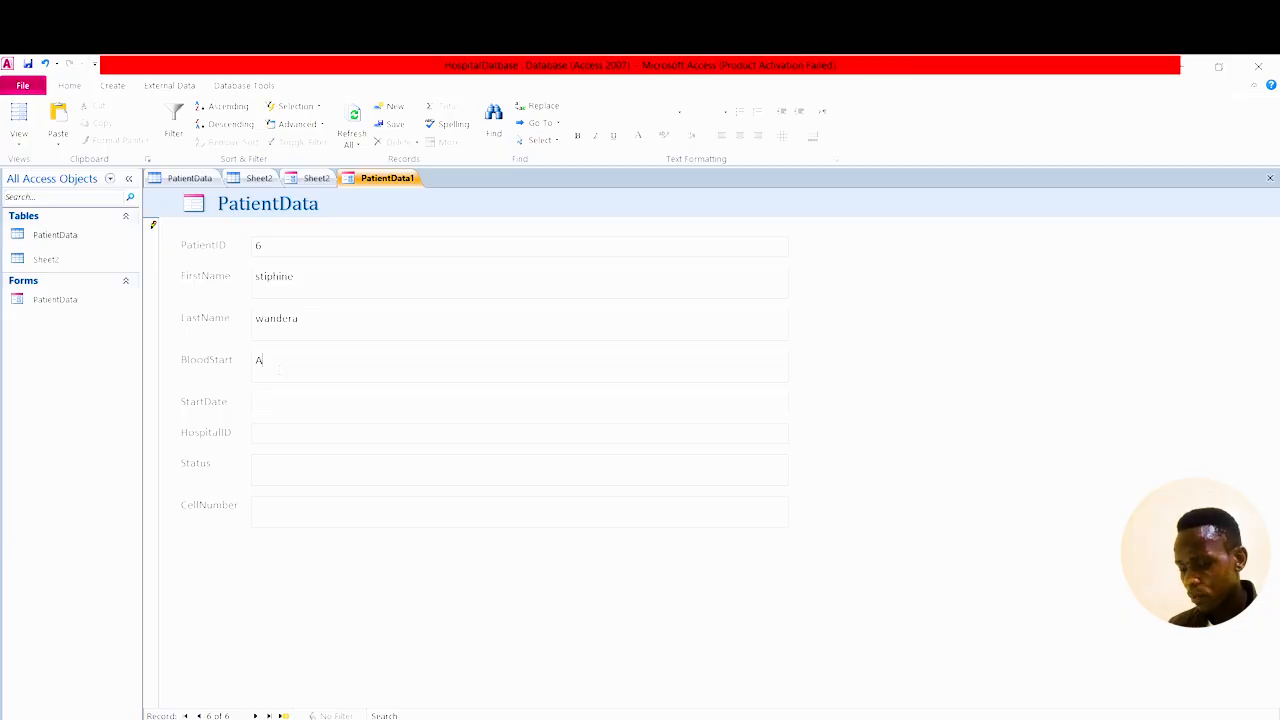
text( p)
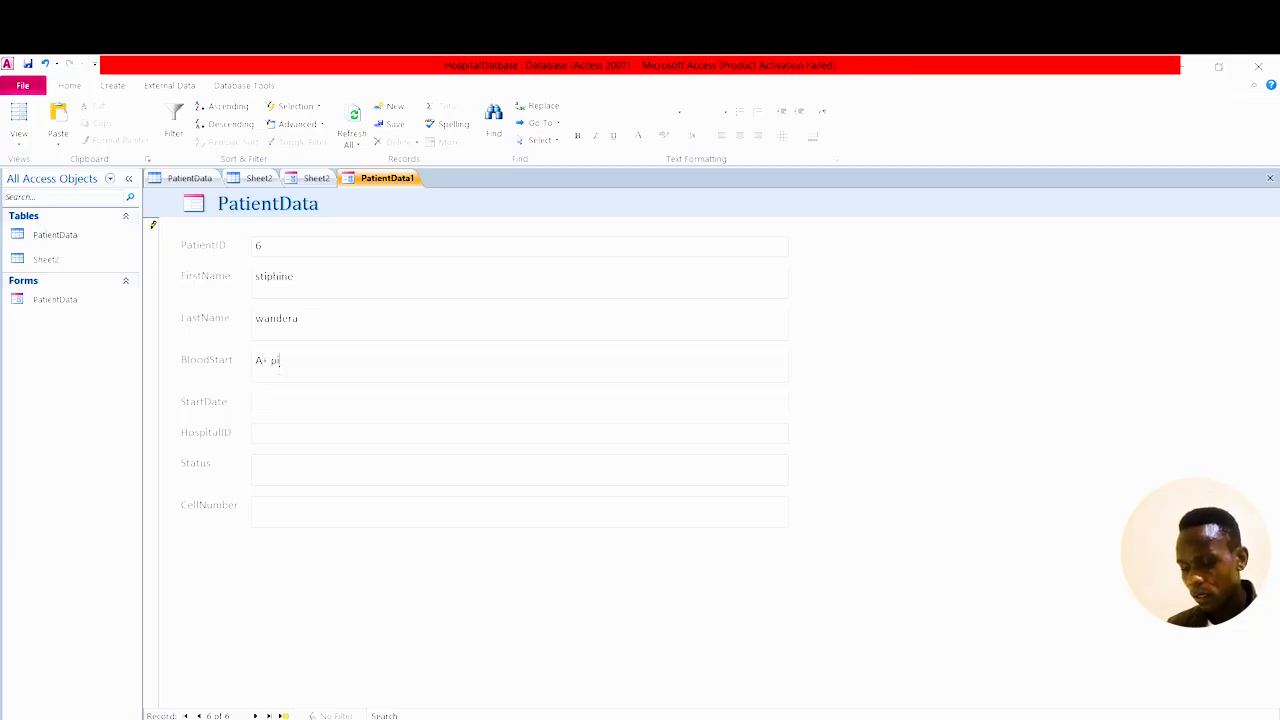
text(oure)
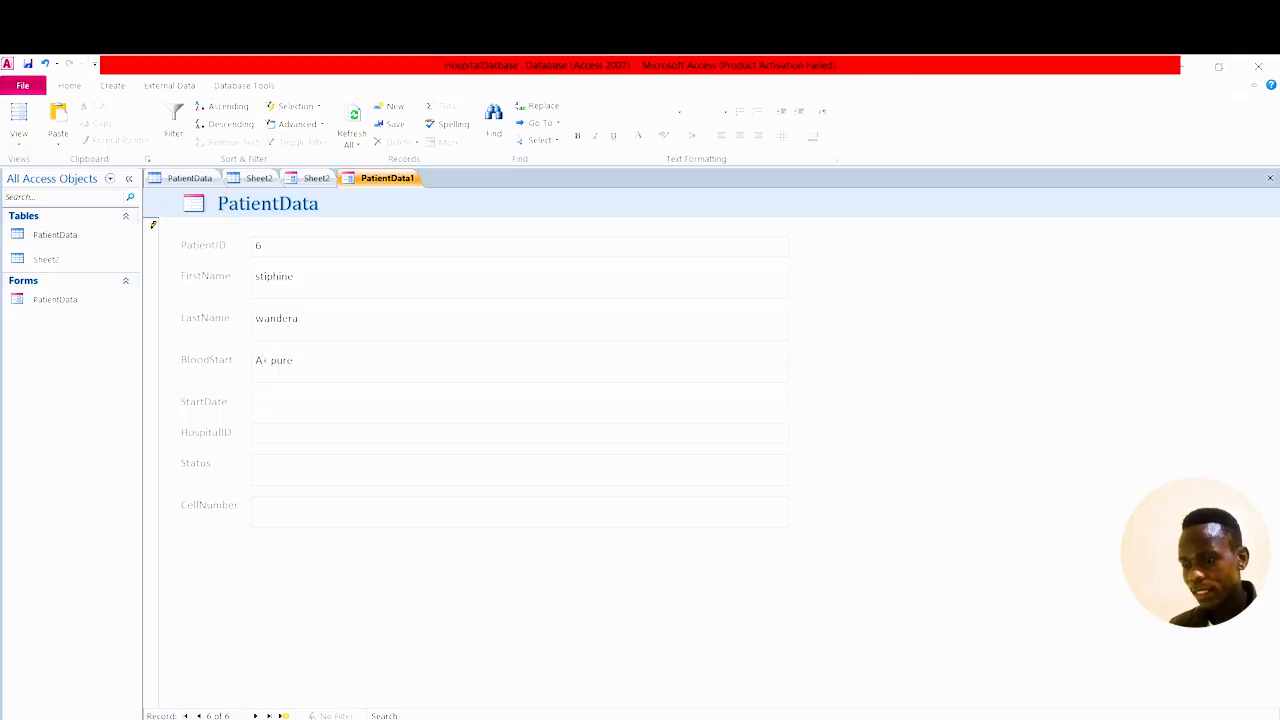
click(278, 400)
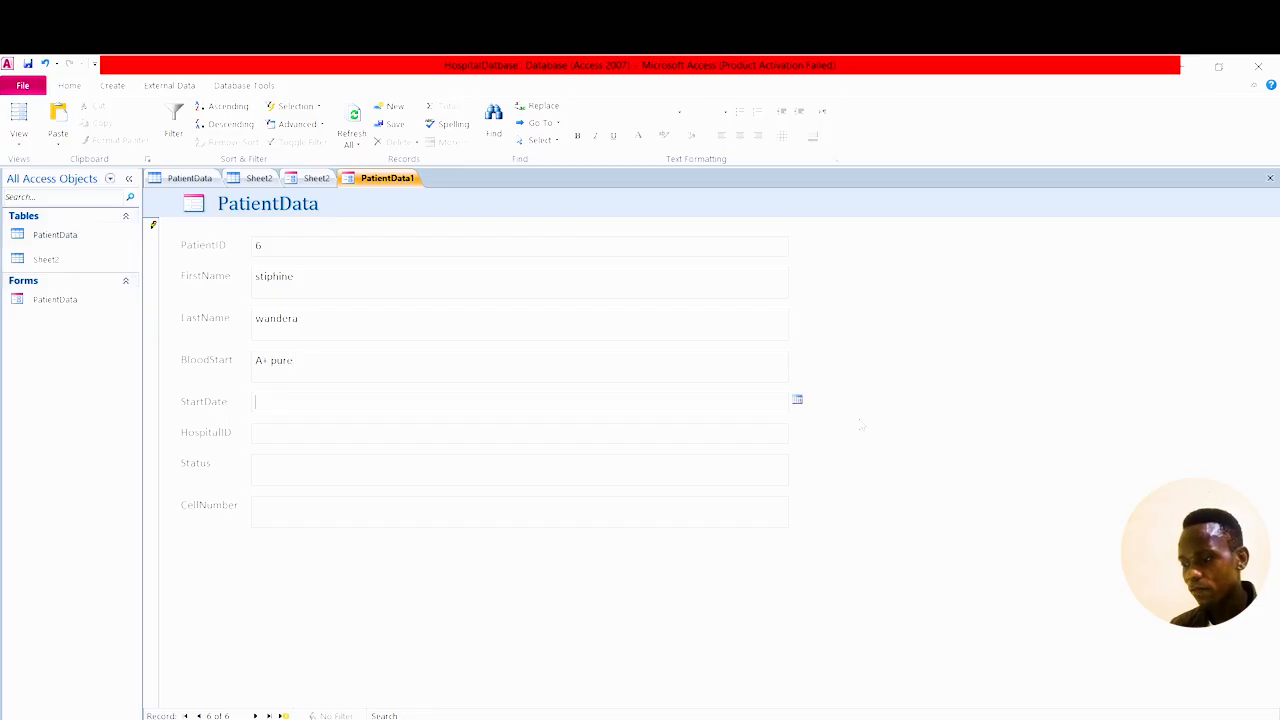
click(797, 400)
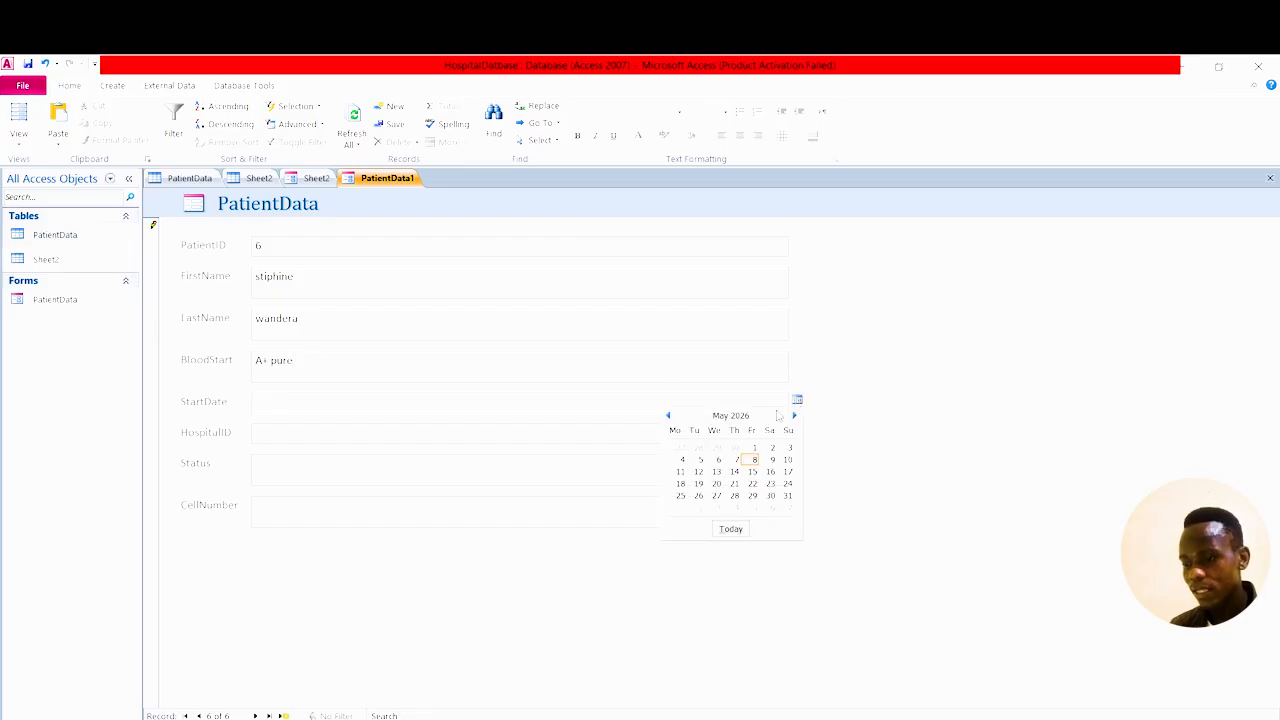
click(771, 447)
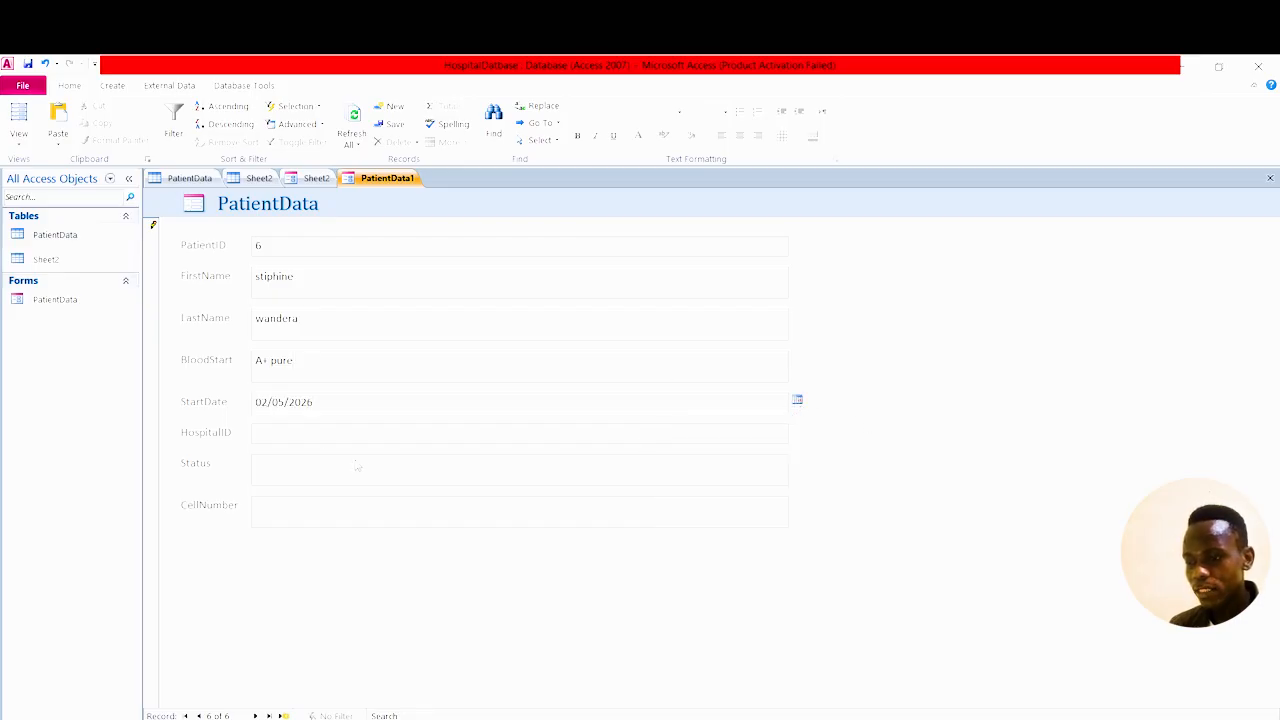
Fill in HospitalID 2, status PT and the patient's cell number.
click(313, 433)
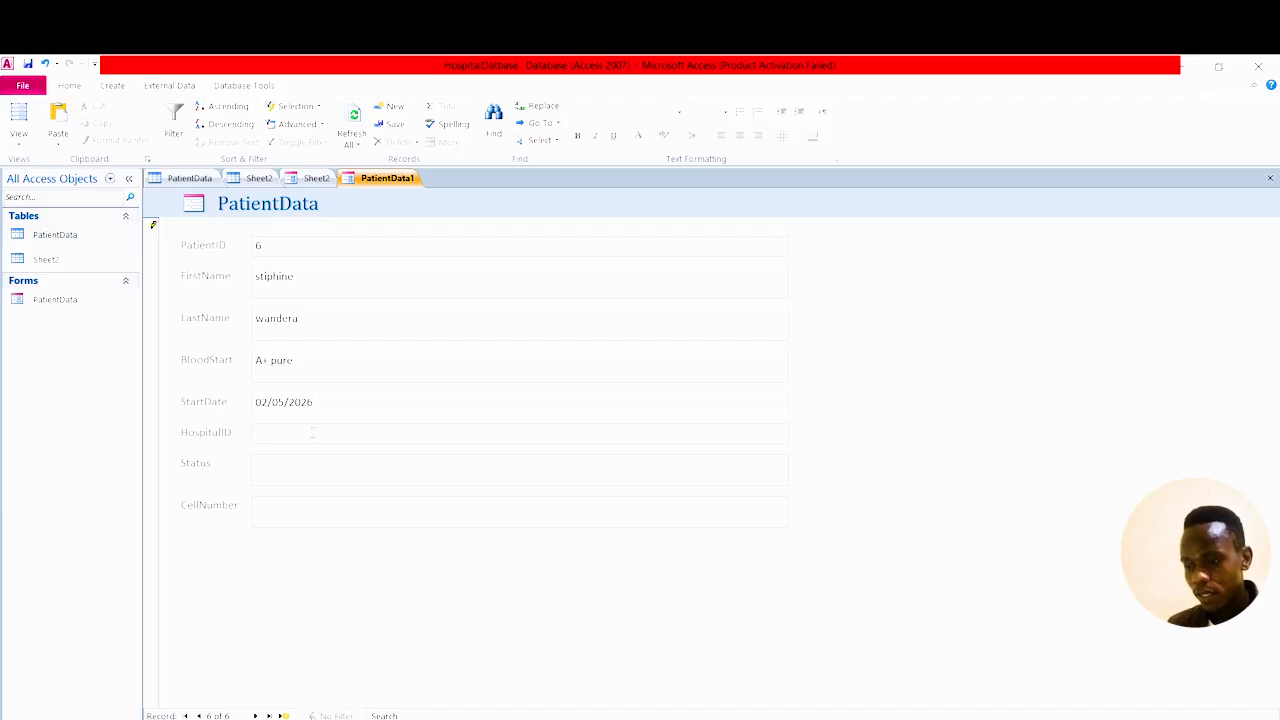
text(2)
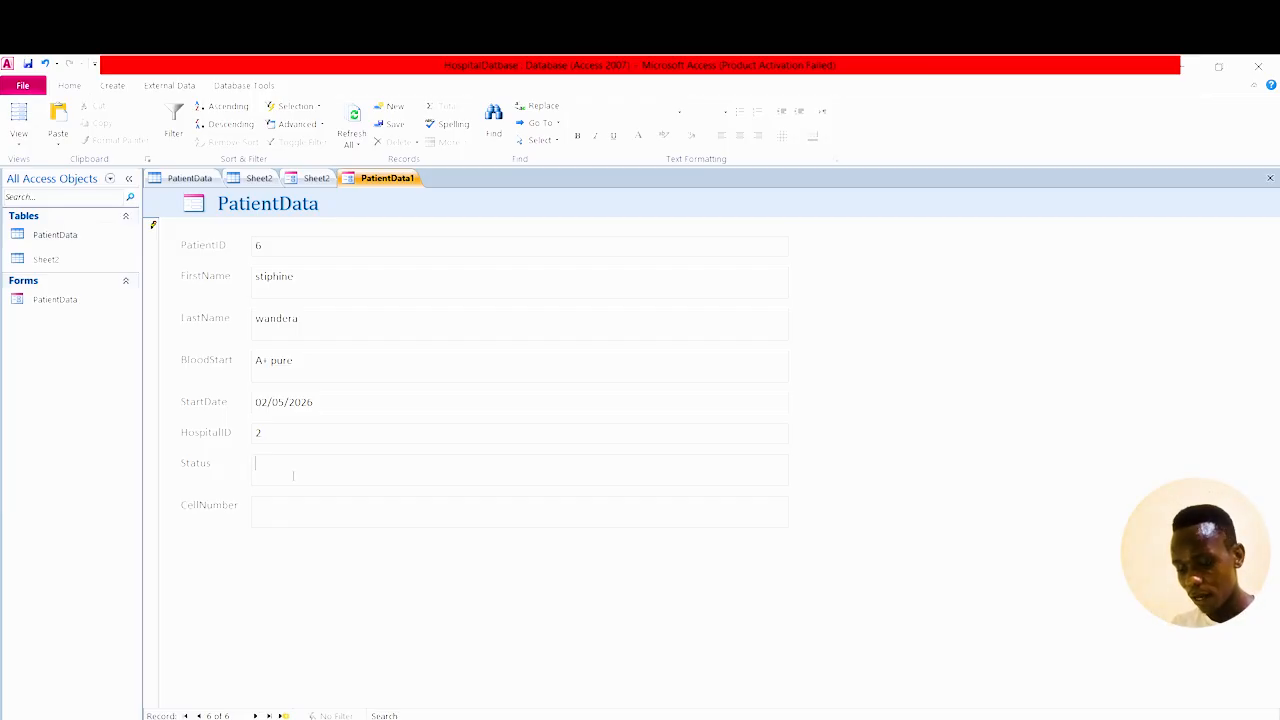
text(PT)
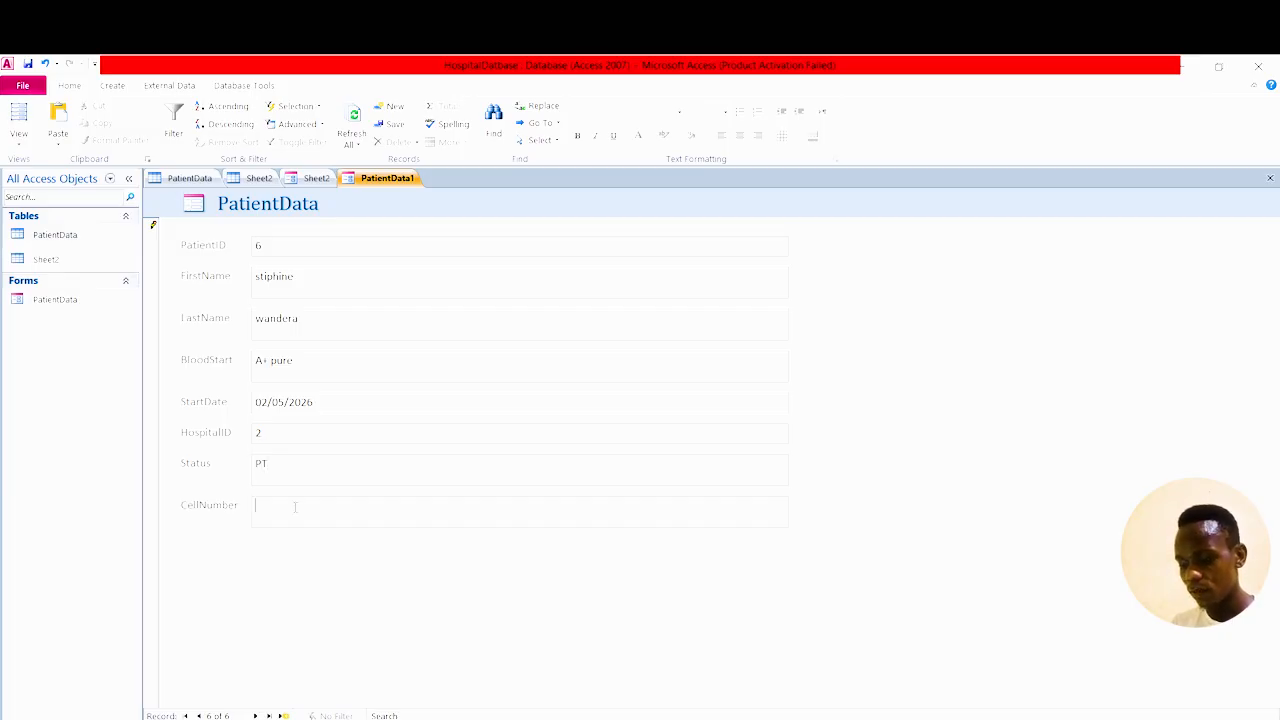
click(295, 507)
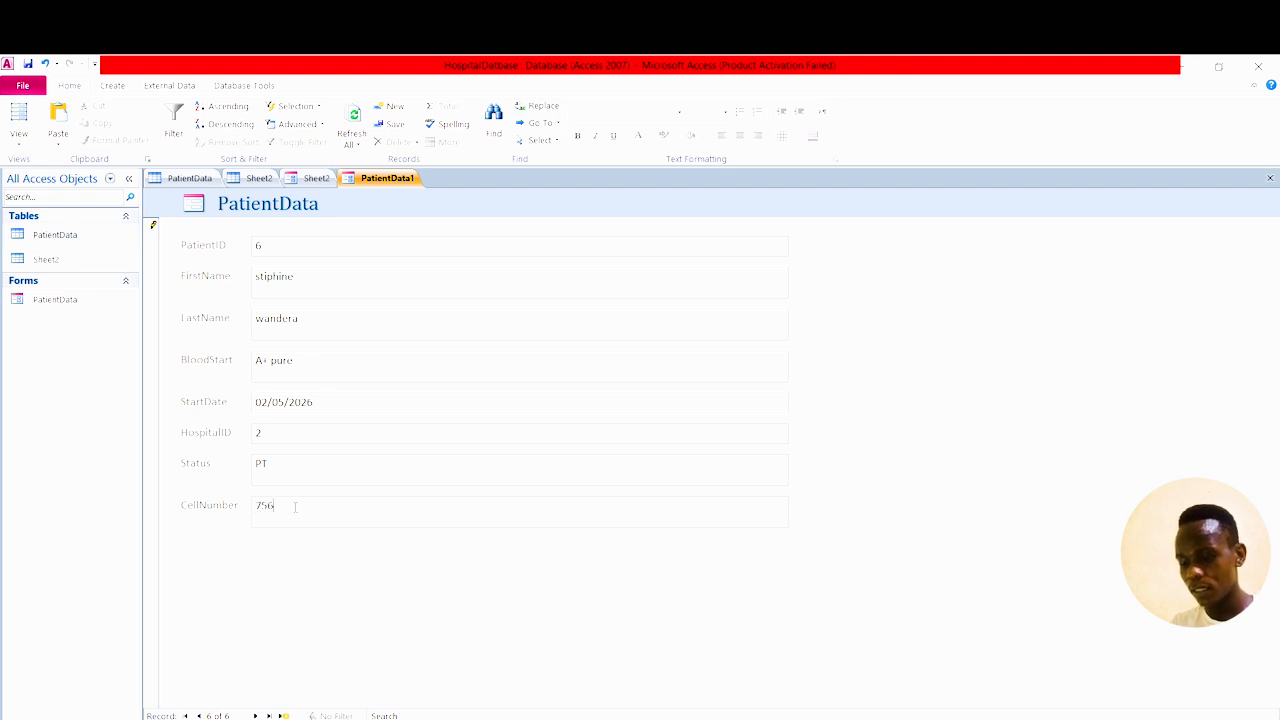
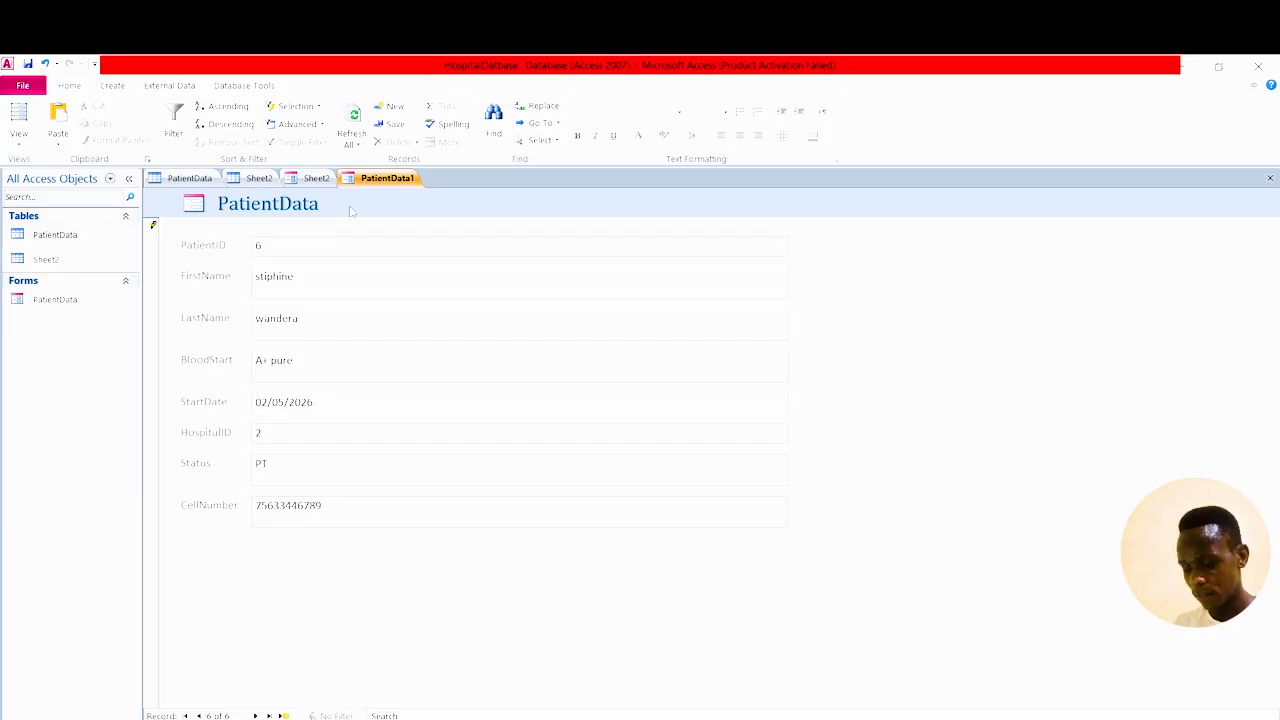
Save the PatientData1 form under the name FORMDATA.
right_click(384, 178)
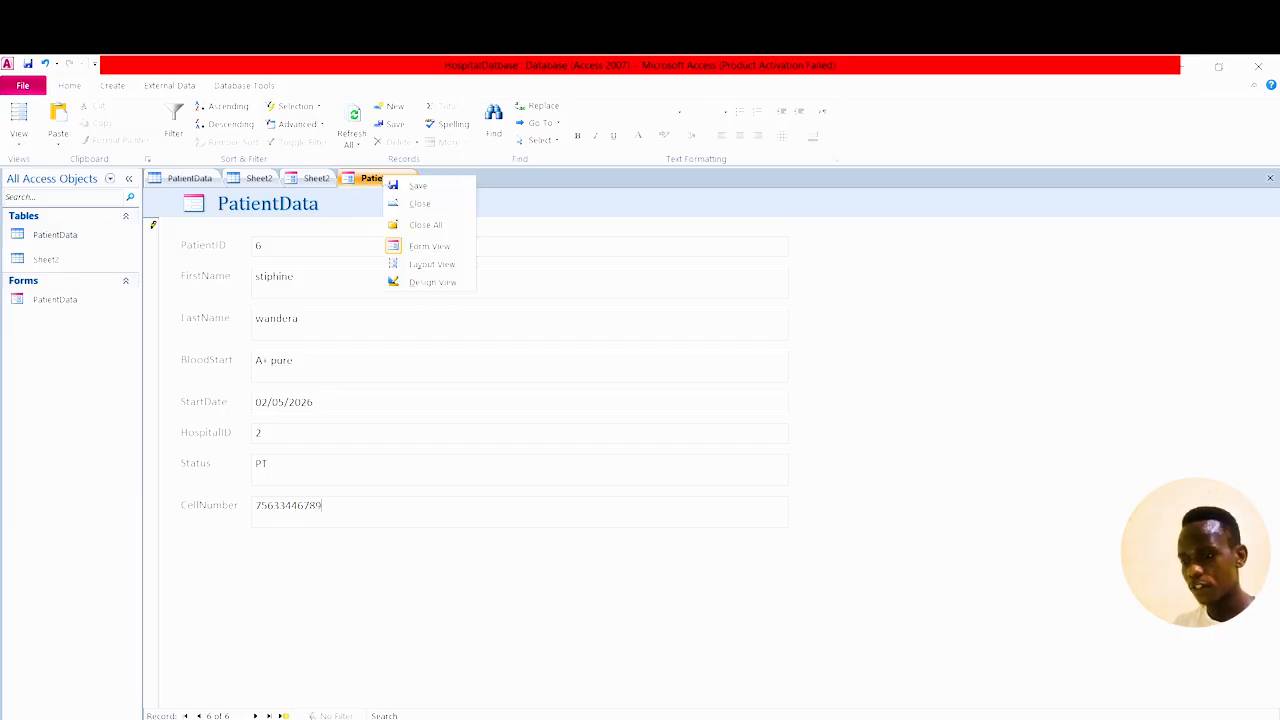
click(416, 186)
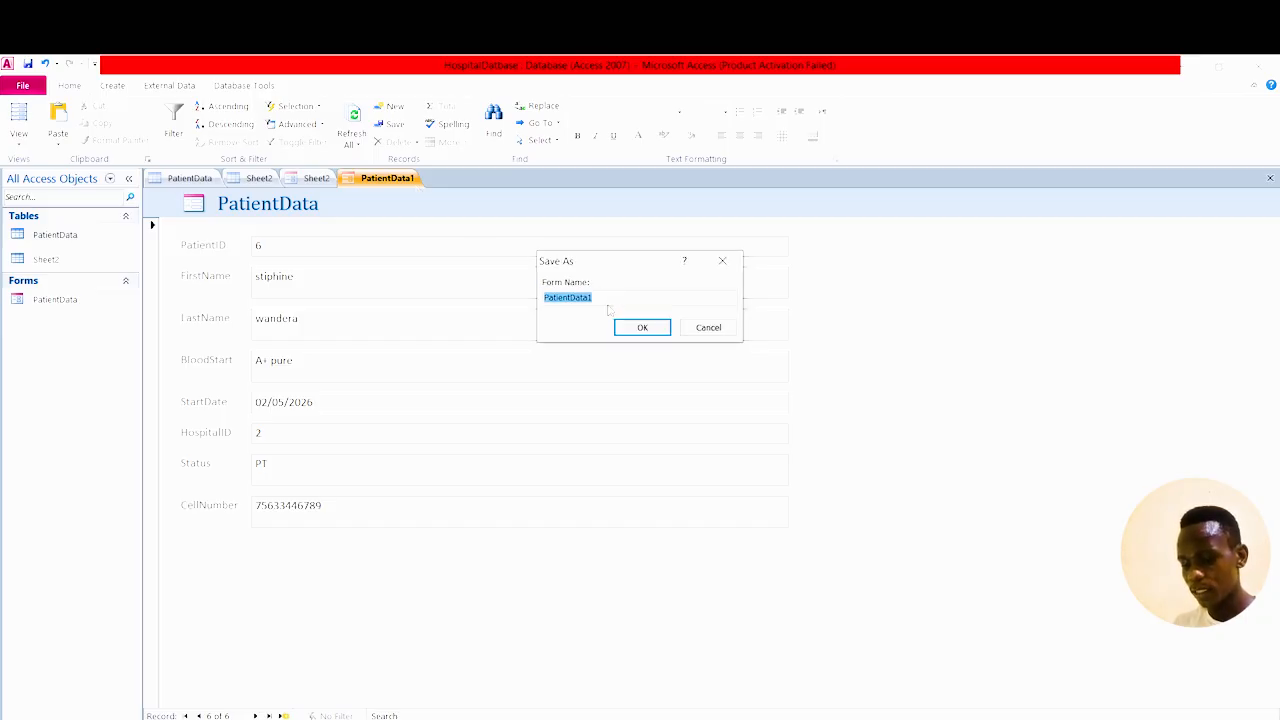
text(FOR)
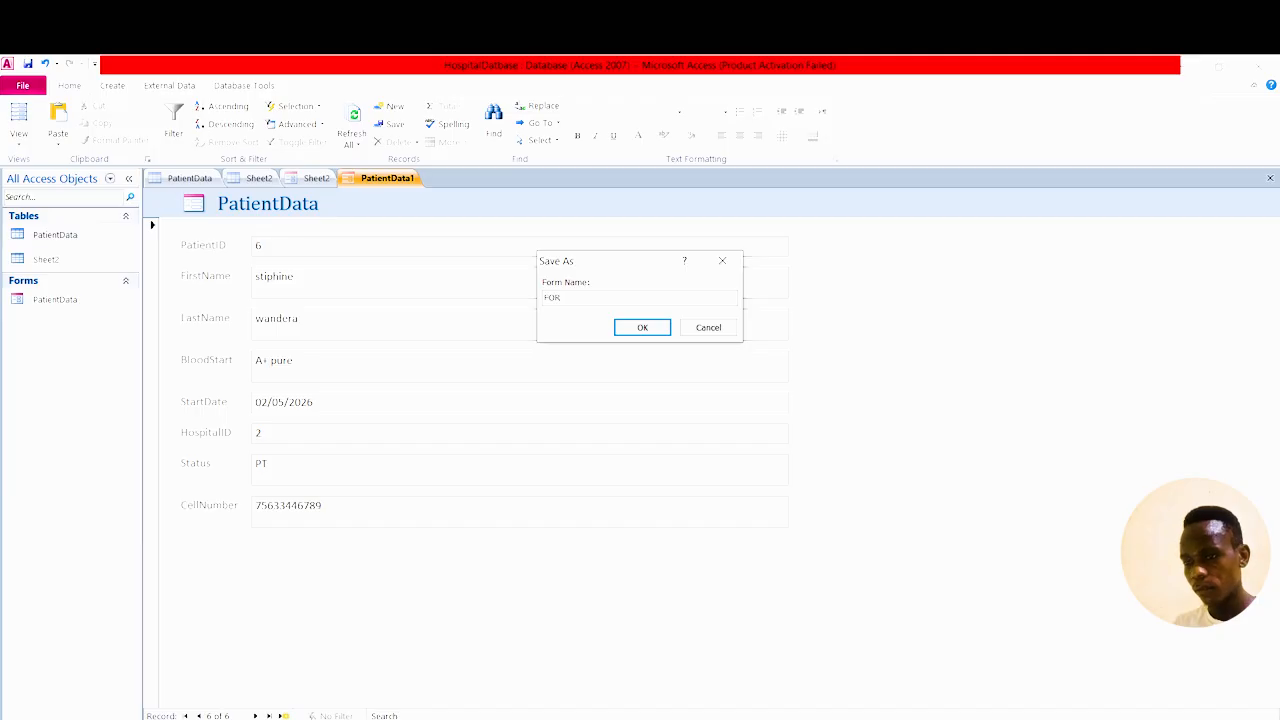
text(M)
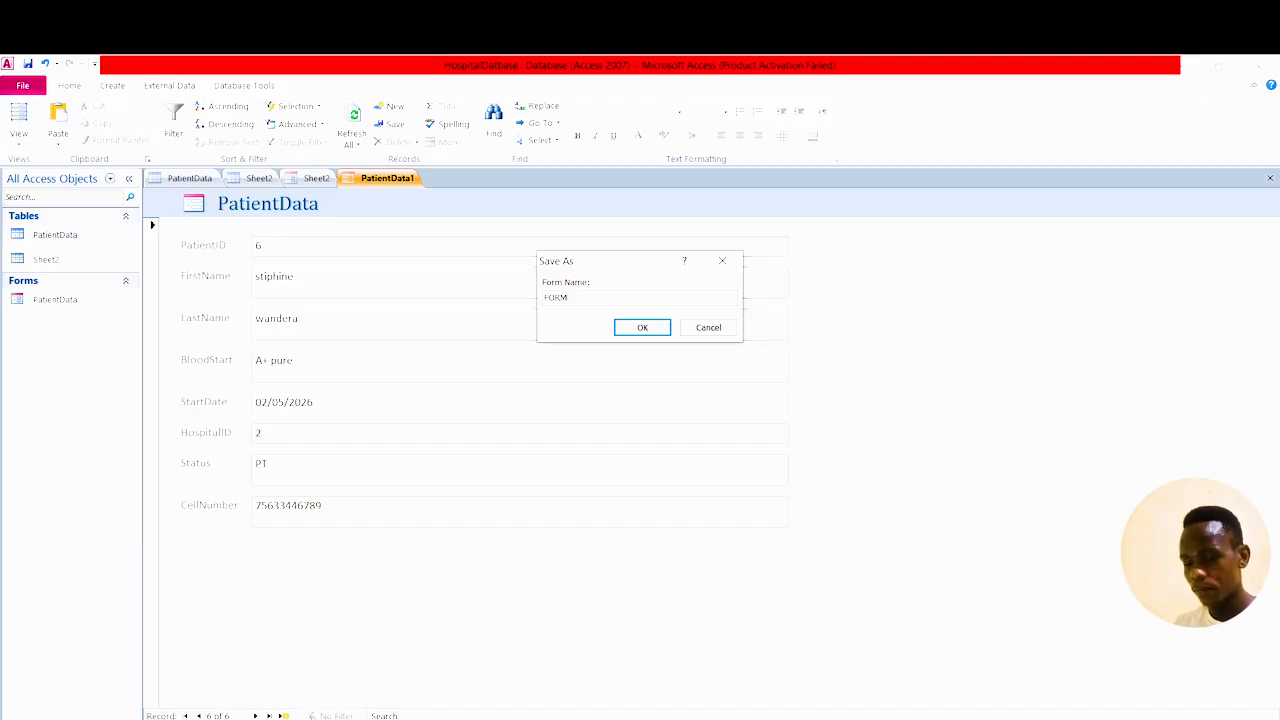
text(DATA)
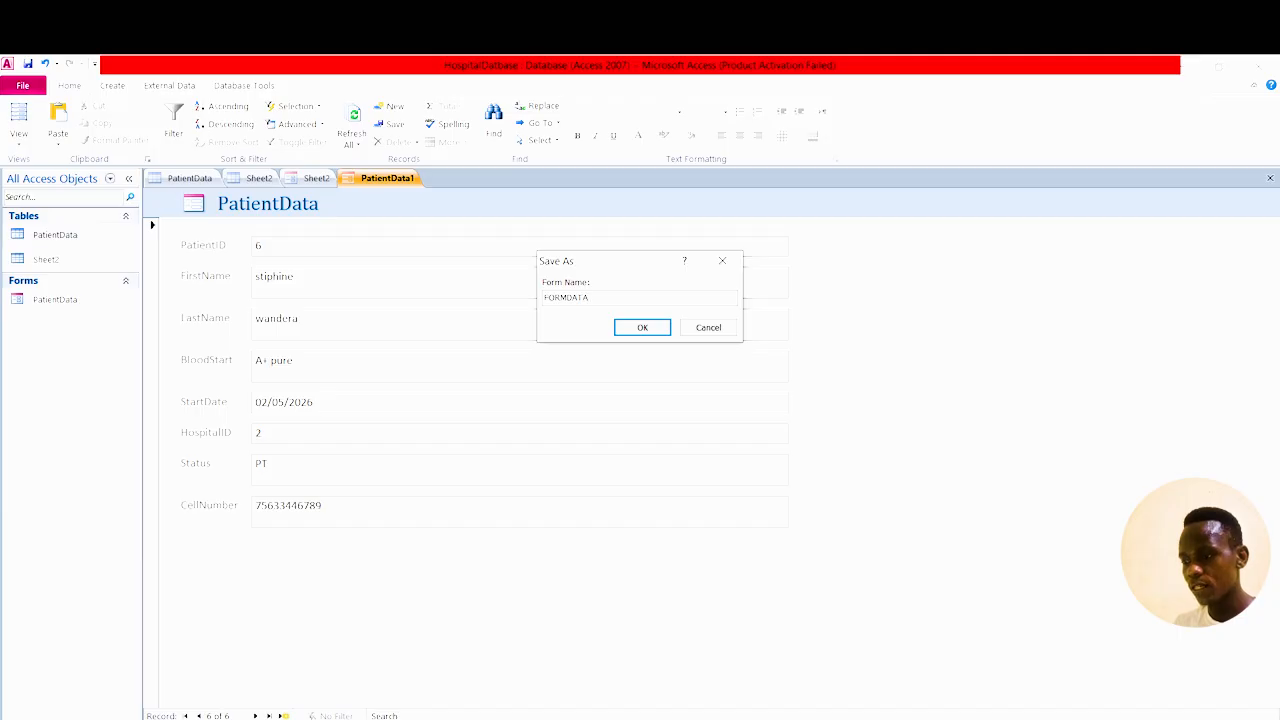
click(652, 330)
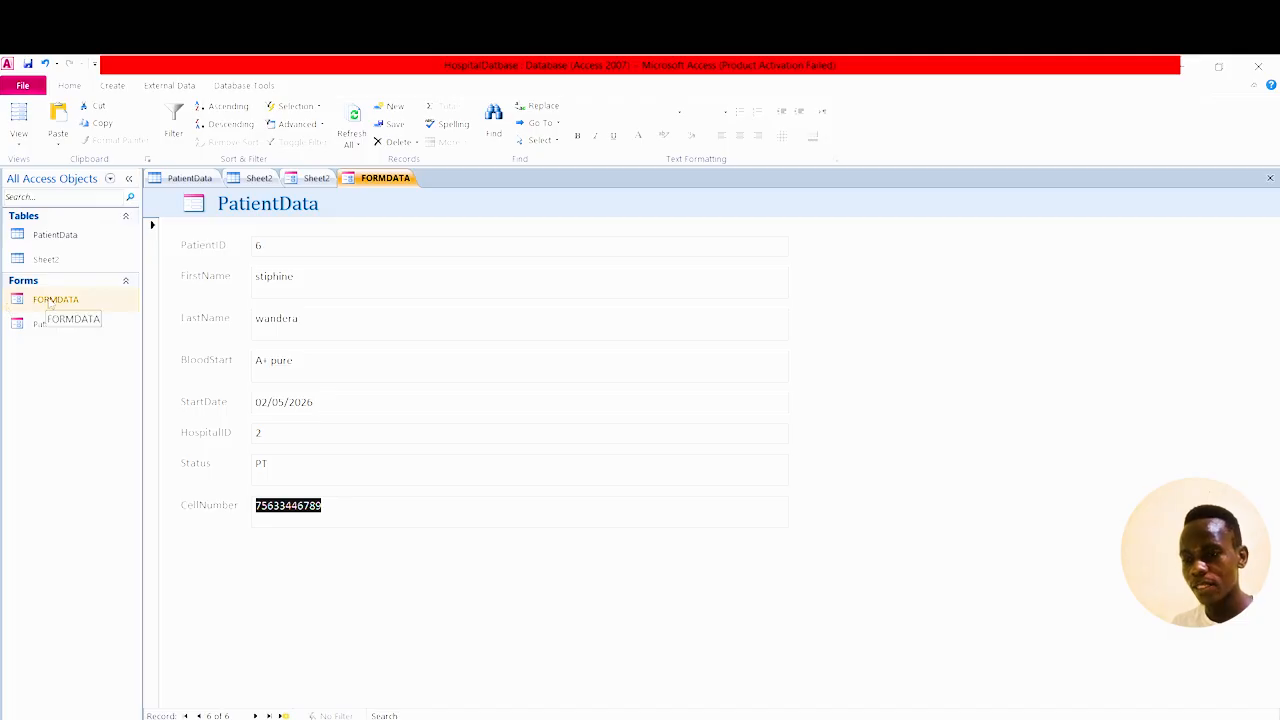
Review the PatientData table's records, then start a blank record 7 in FORMDATA.
double_click(50, 303)
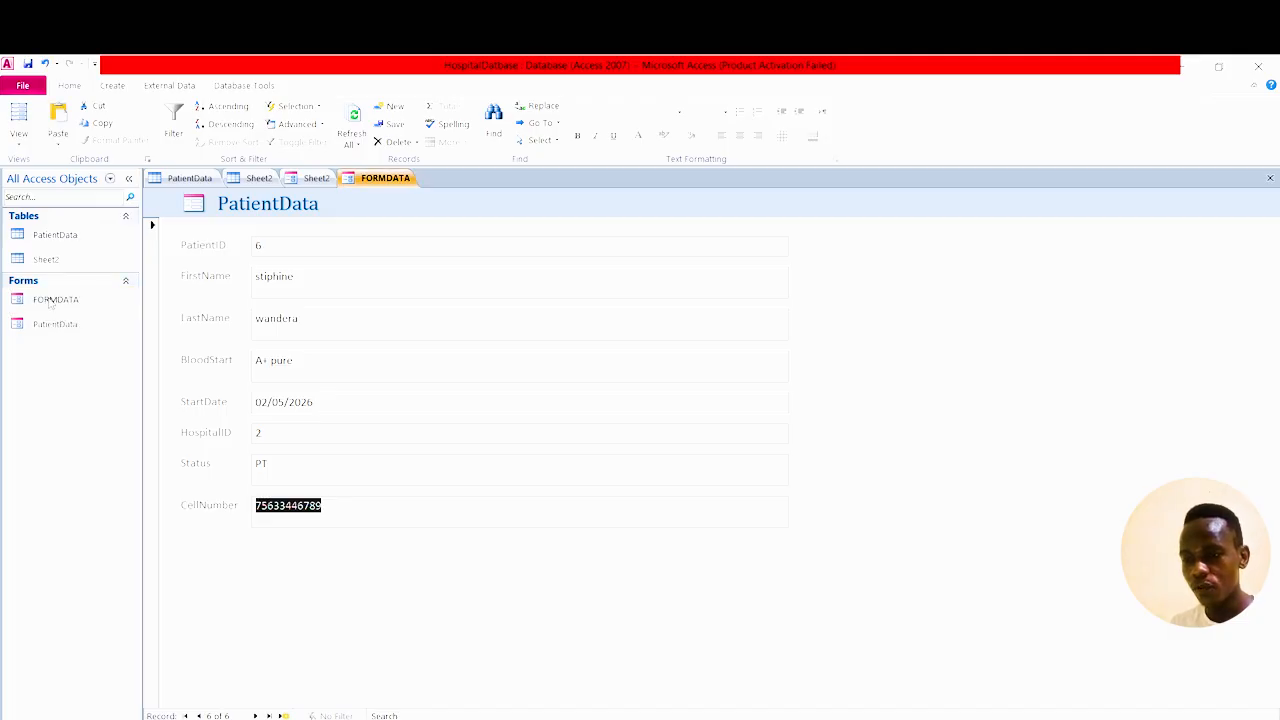
double_click(55, 235)
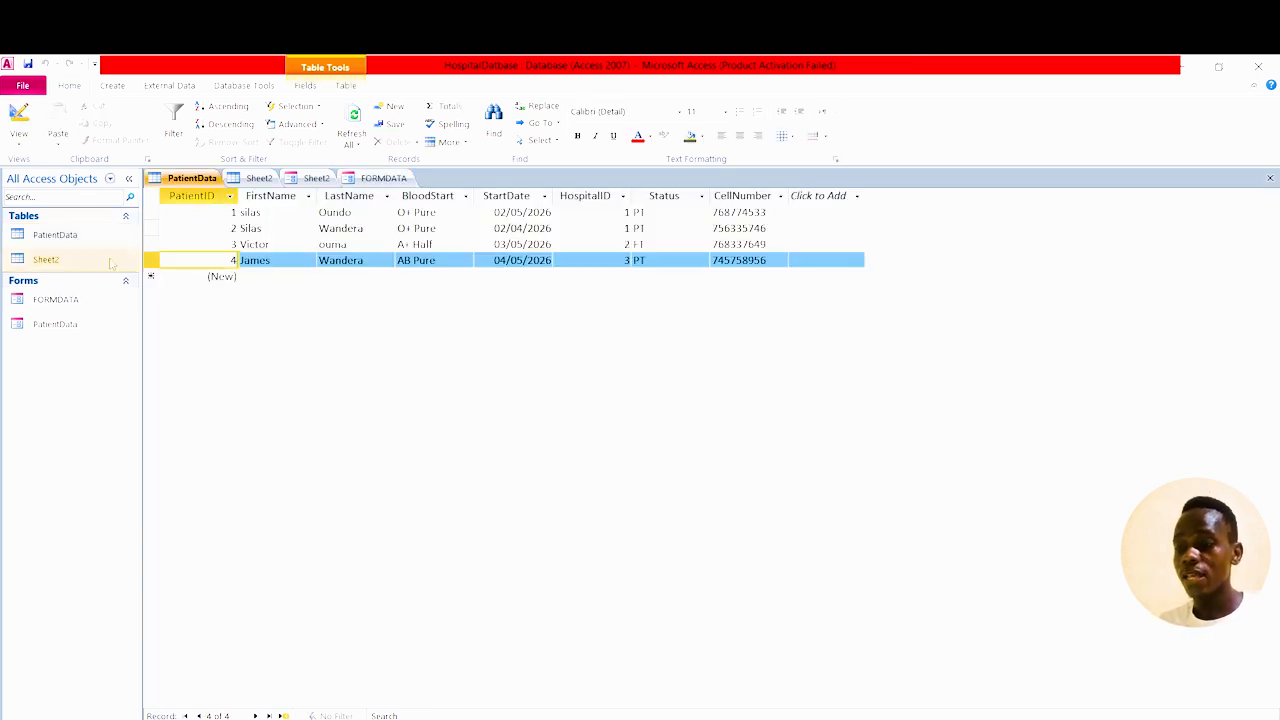
double_click(58, 301)
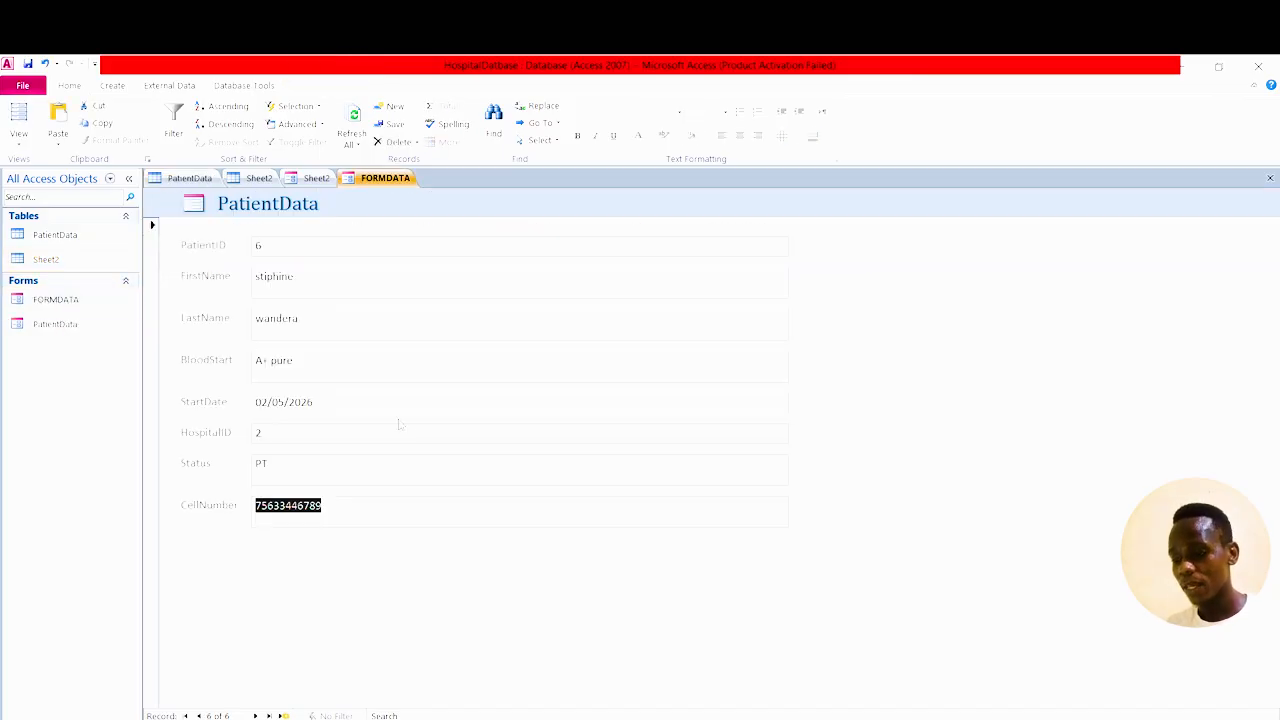
click(283, 716)
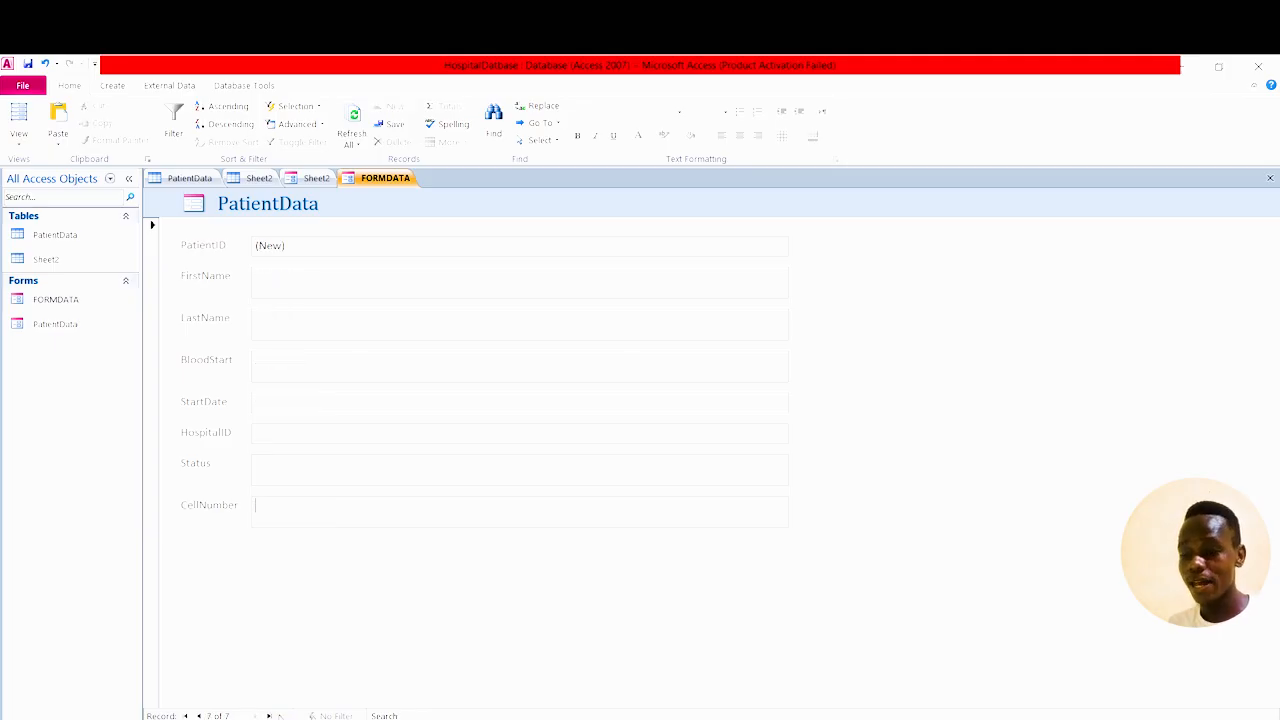
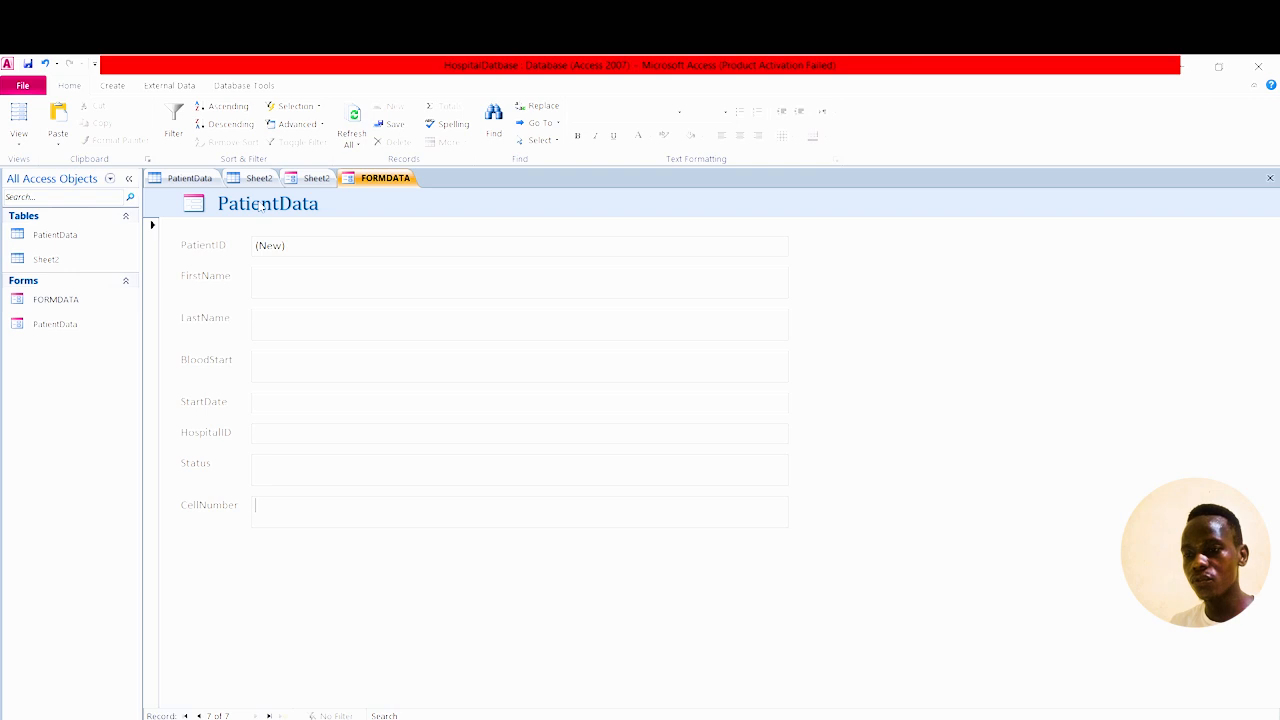
Open the PatientData table to show its four patient records.
double_click(70, 238)
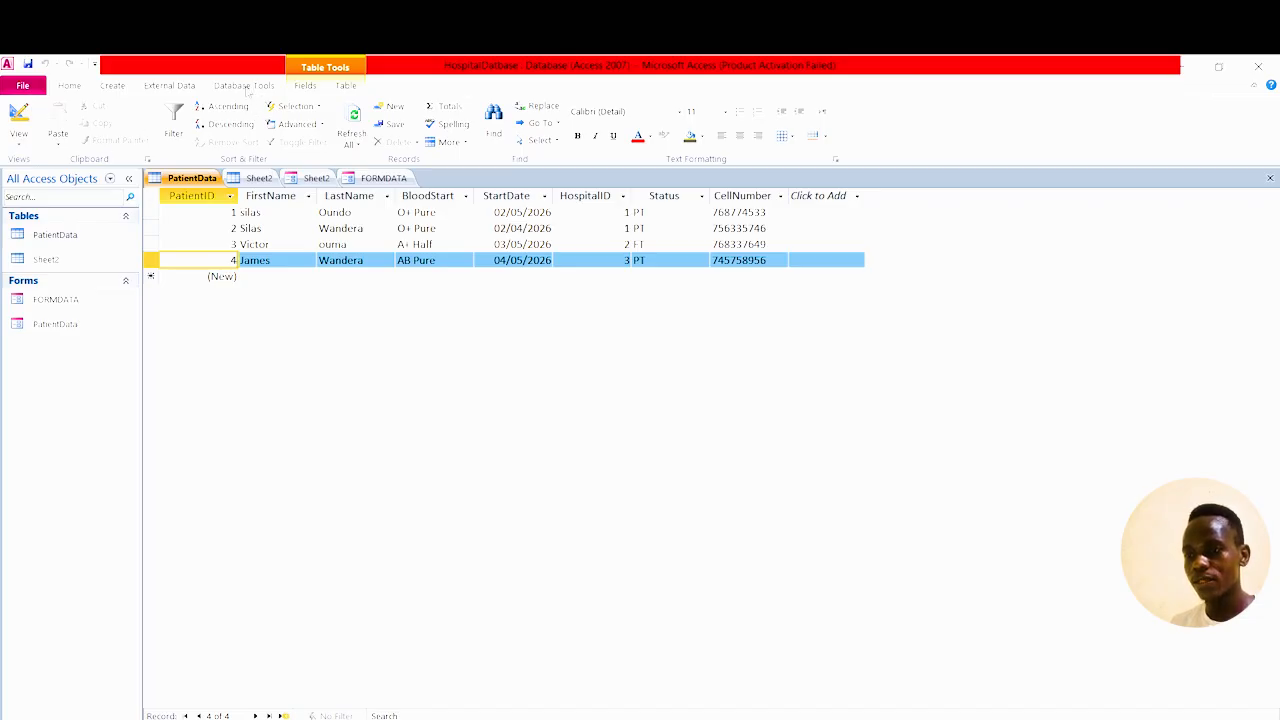
click(112, 86)
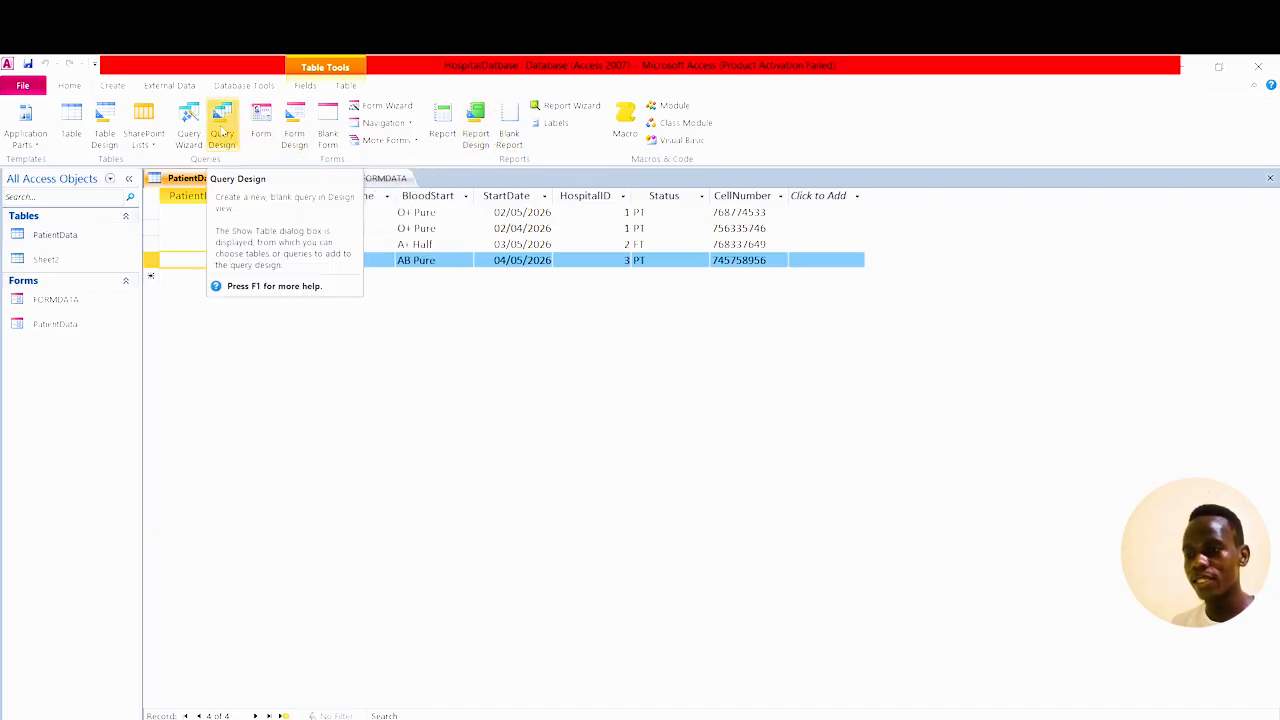
Start a new query design and add PatientData twice plus Sheet2 to it.
click(222, 133)
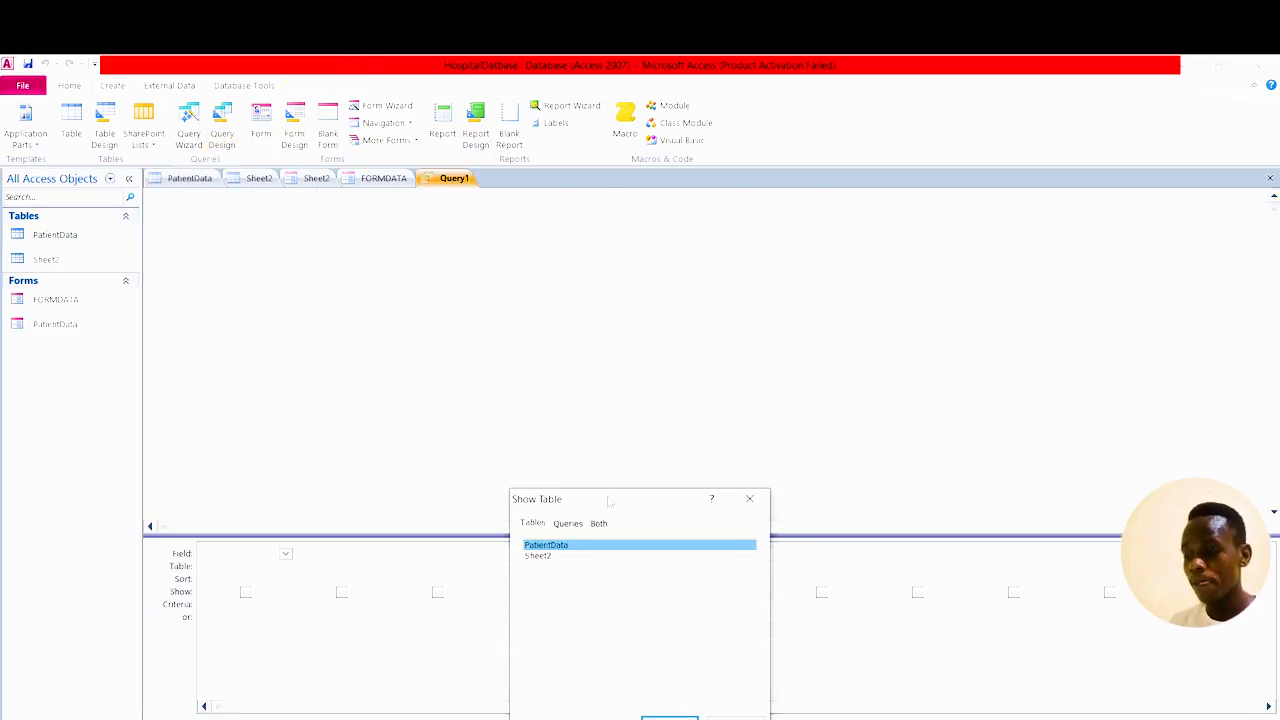
drag(609, 502, 920, 251)
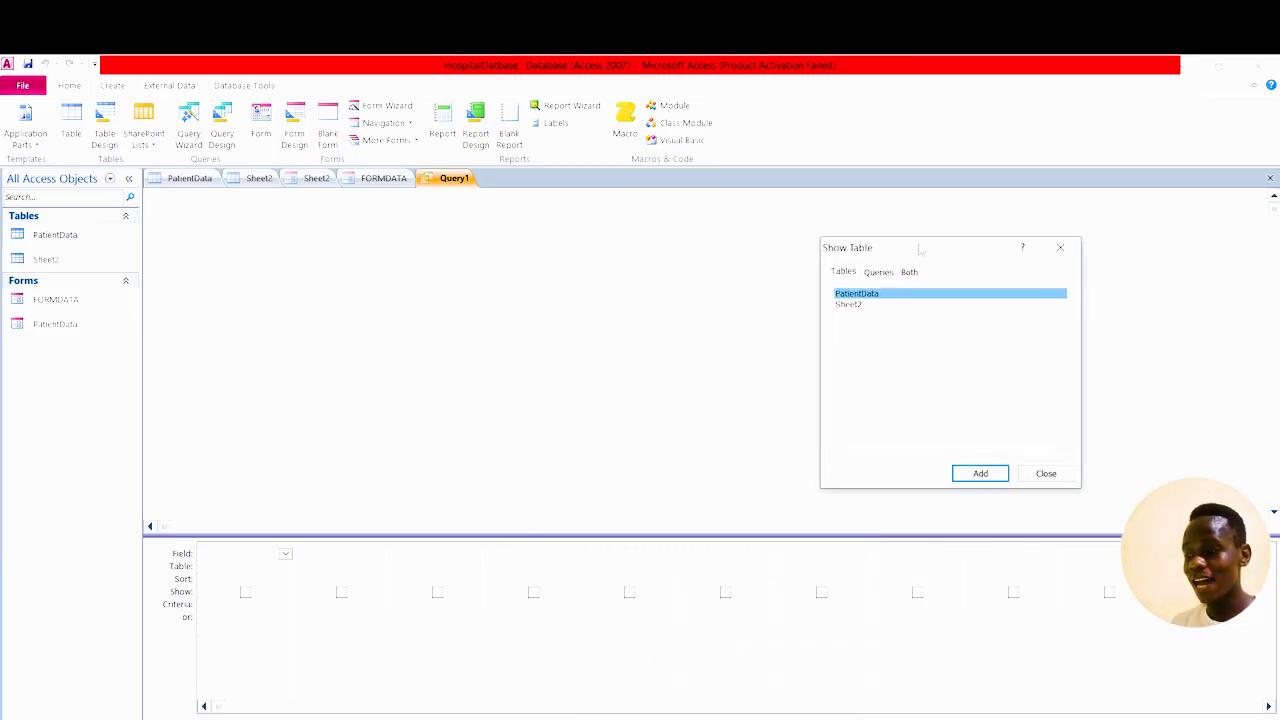
click(981, 474)
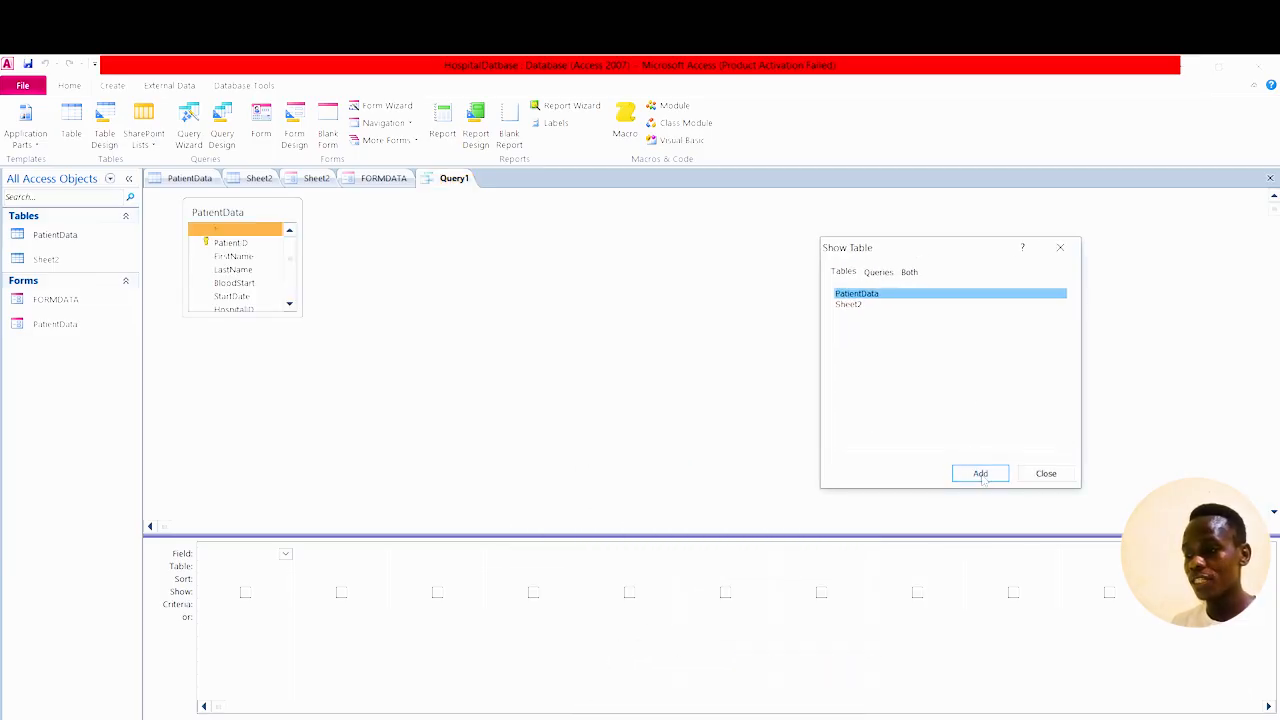
double_click(854, 294)
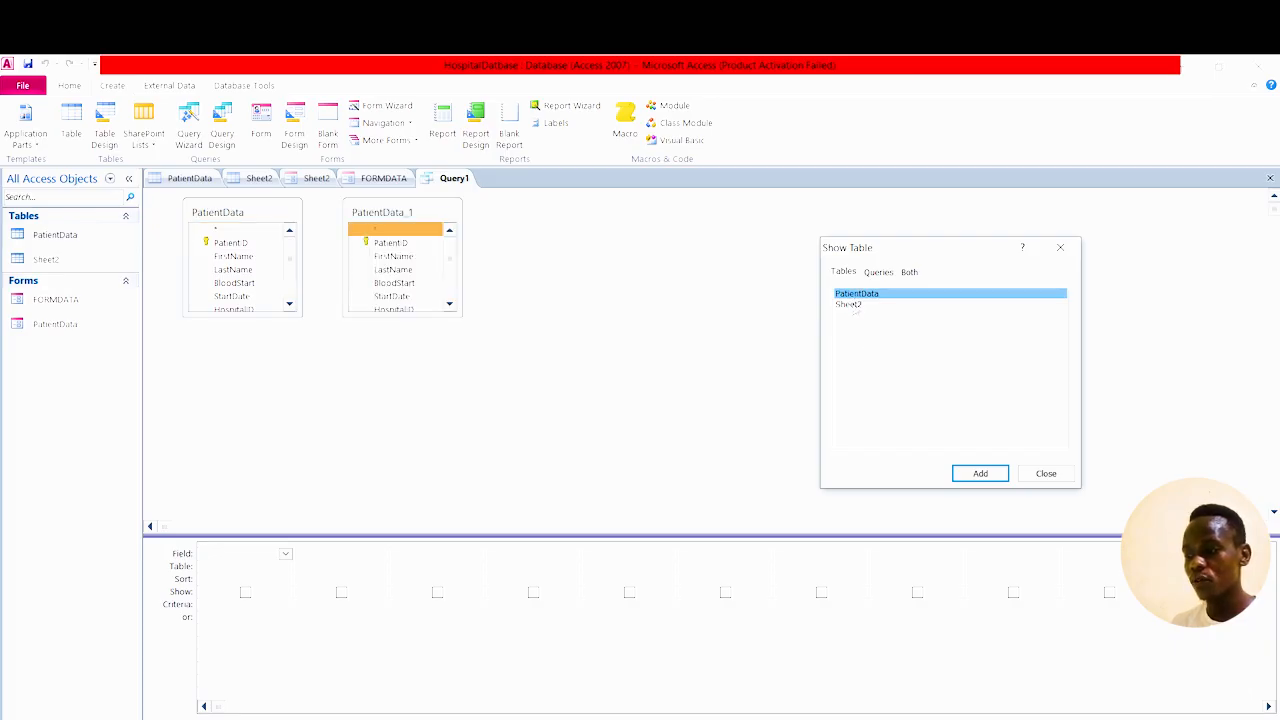
double_click(853, 305)
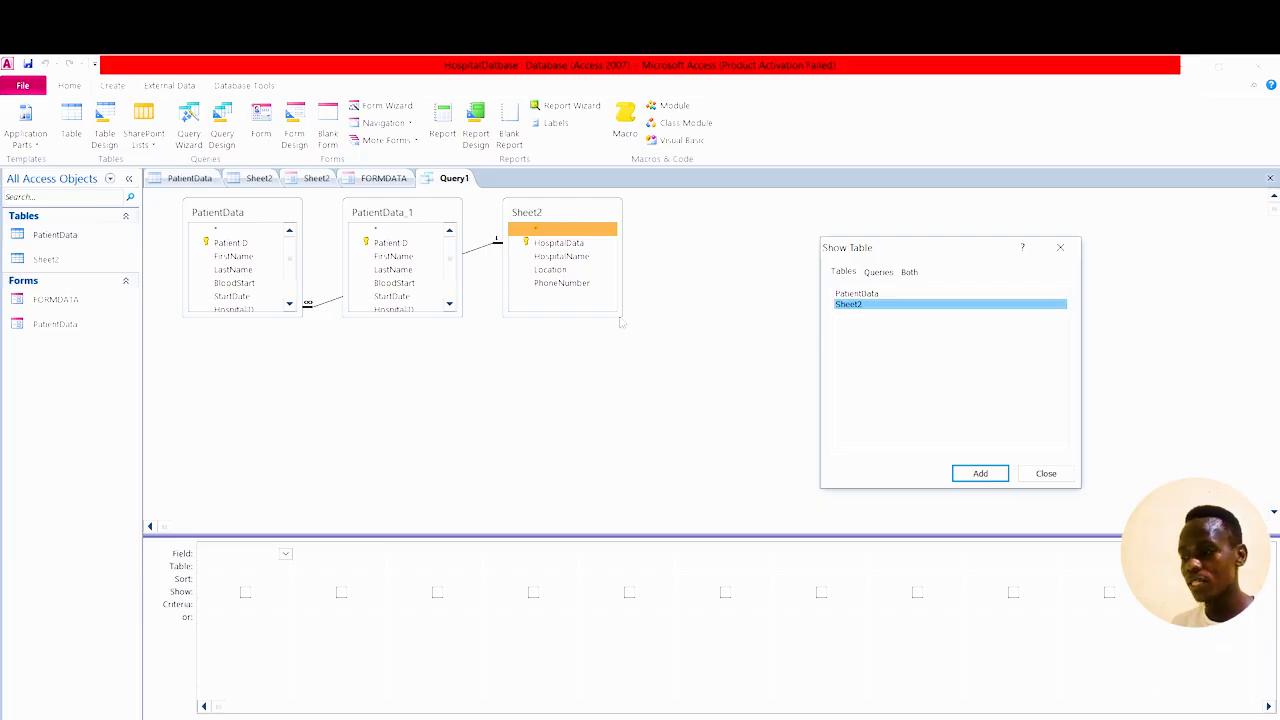
Enlarge the PatientData, PatientData_1 and Sheet2 field lists, moving Sheet2 further right.
click(1058, 248)
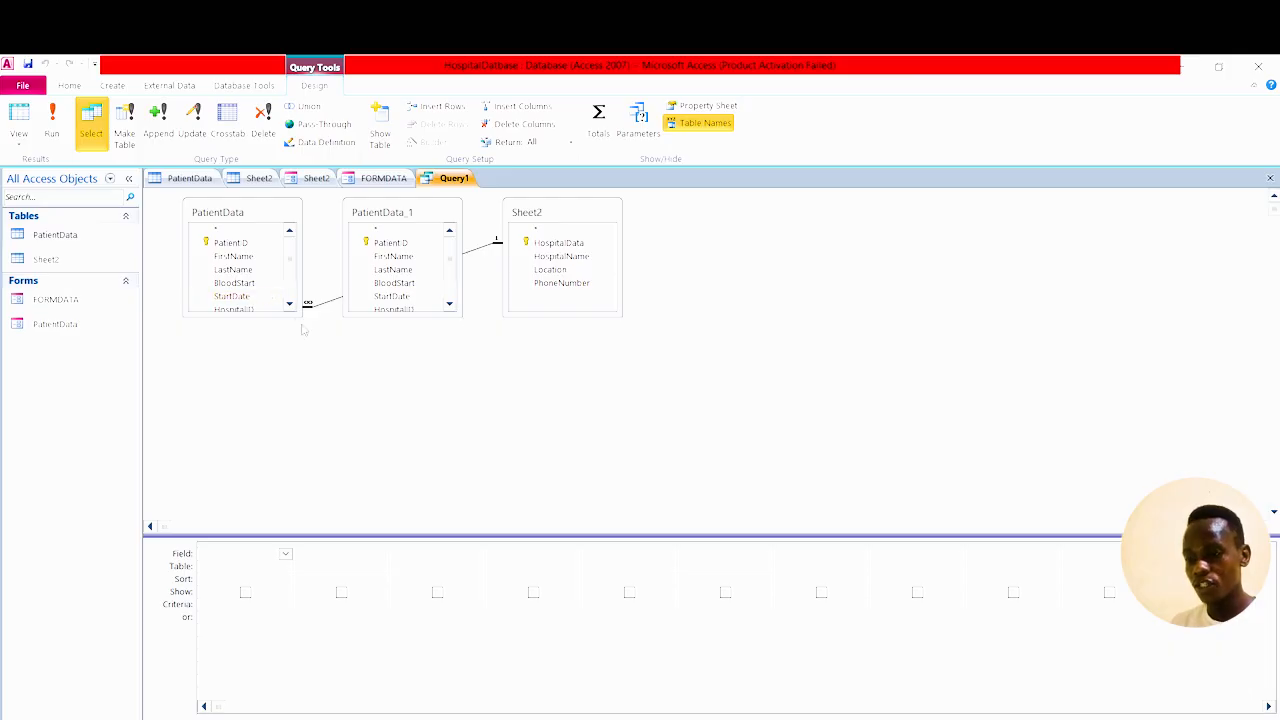
drag(307, 303, 341, 386)
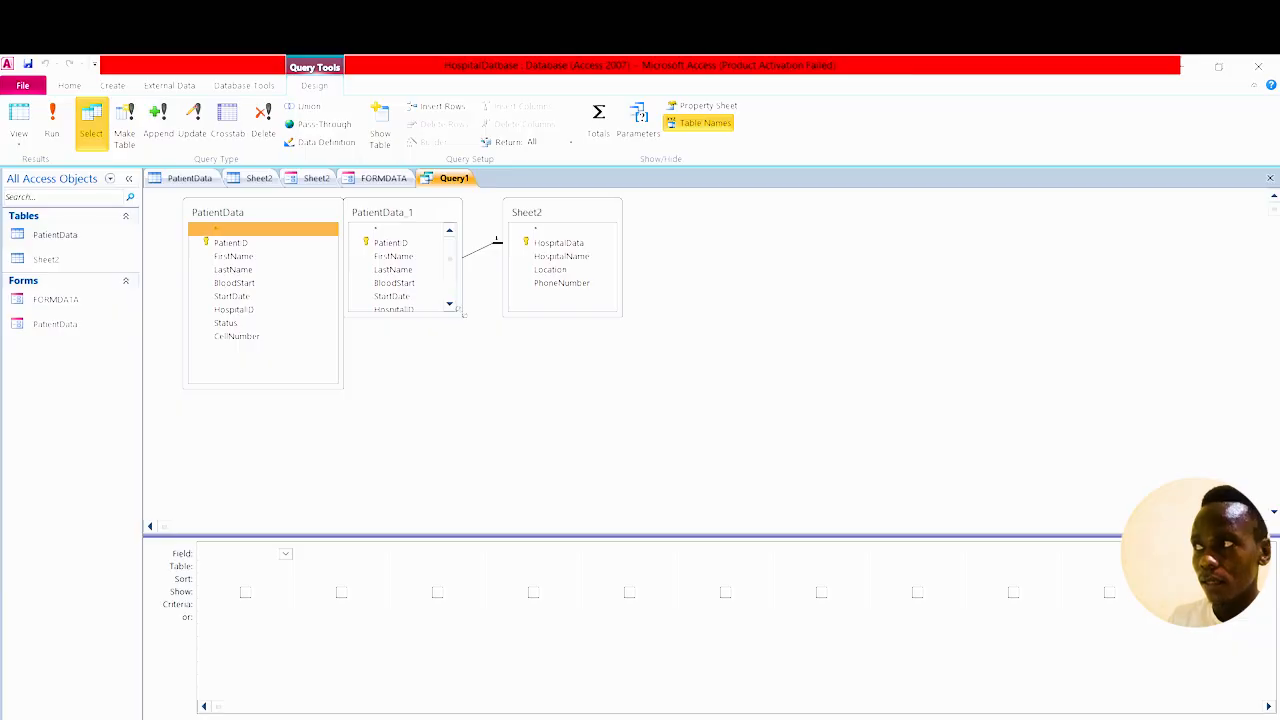
drag(460, 313, 507, 382)
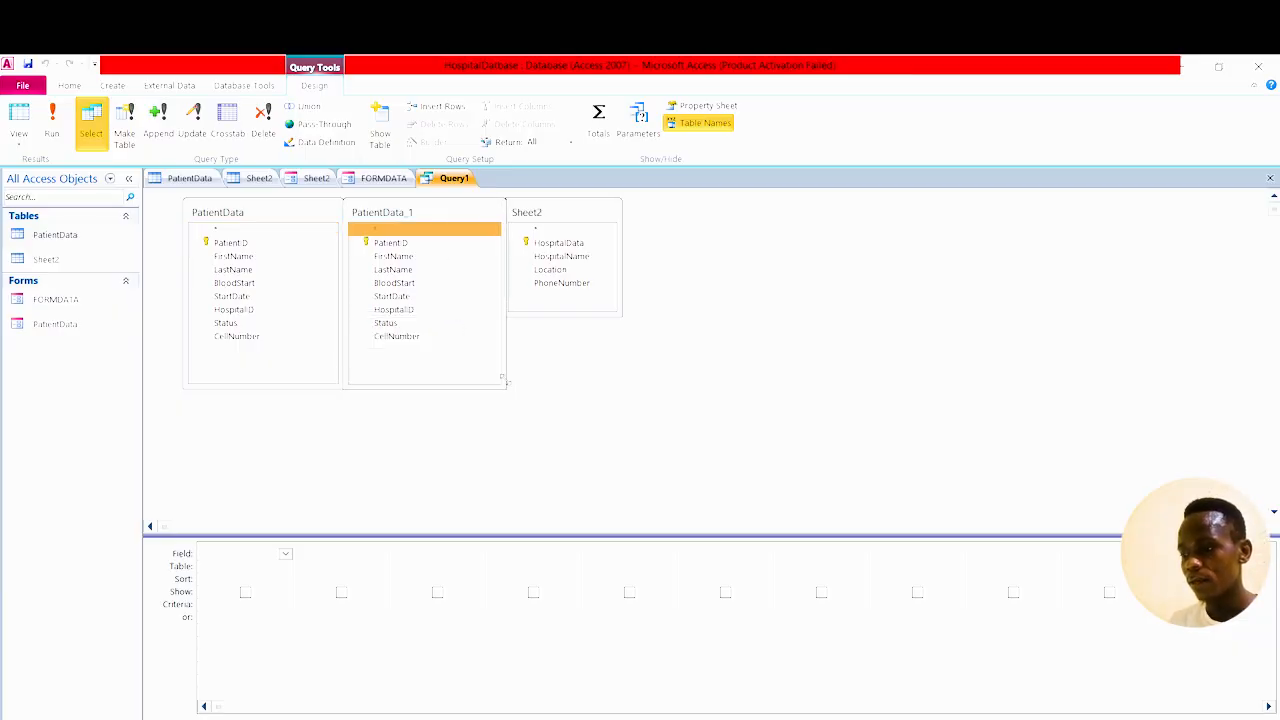
click(619, 316)
drag(619, 316, 710, 381)
drag(593, 205, 693, 207)
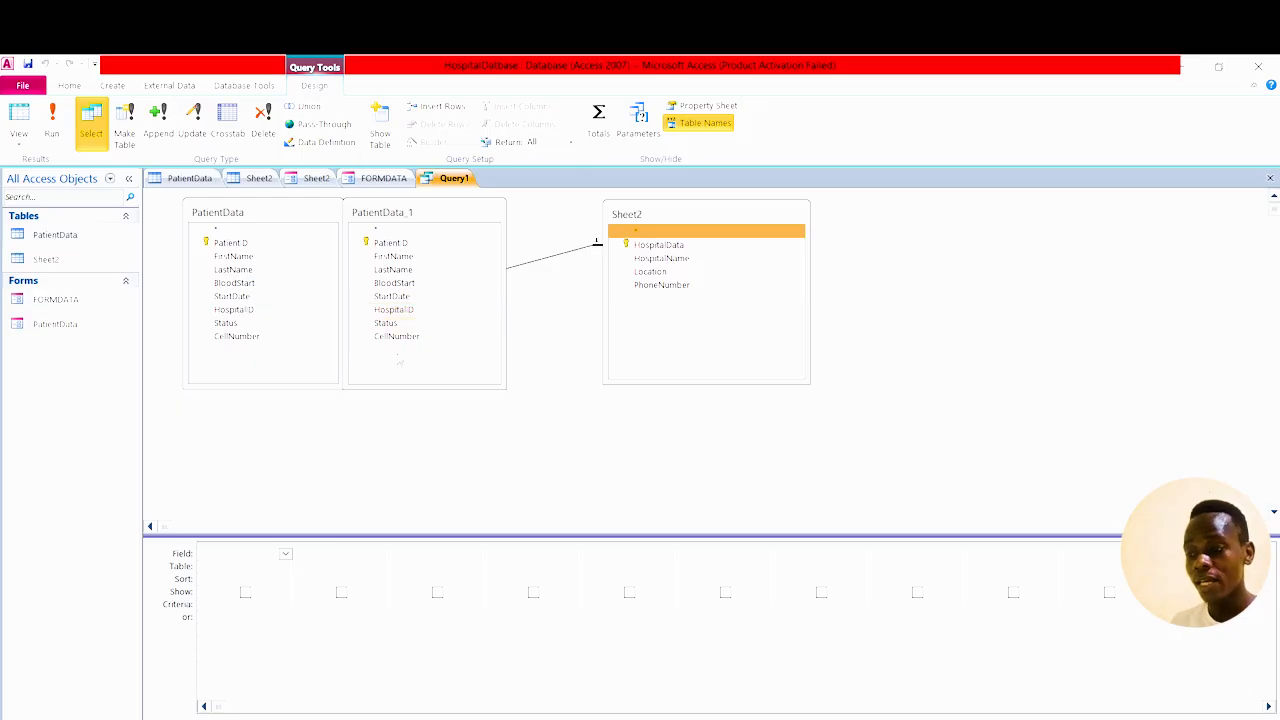
Add FirstName, LastName and BloodStart from PatientData_1 to the query grid.
click(415, 258)
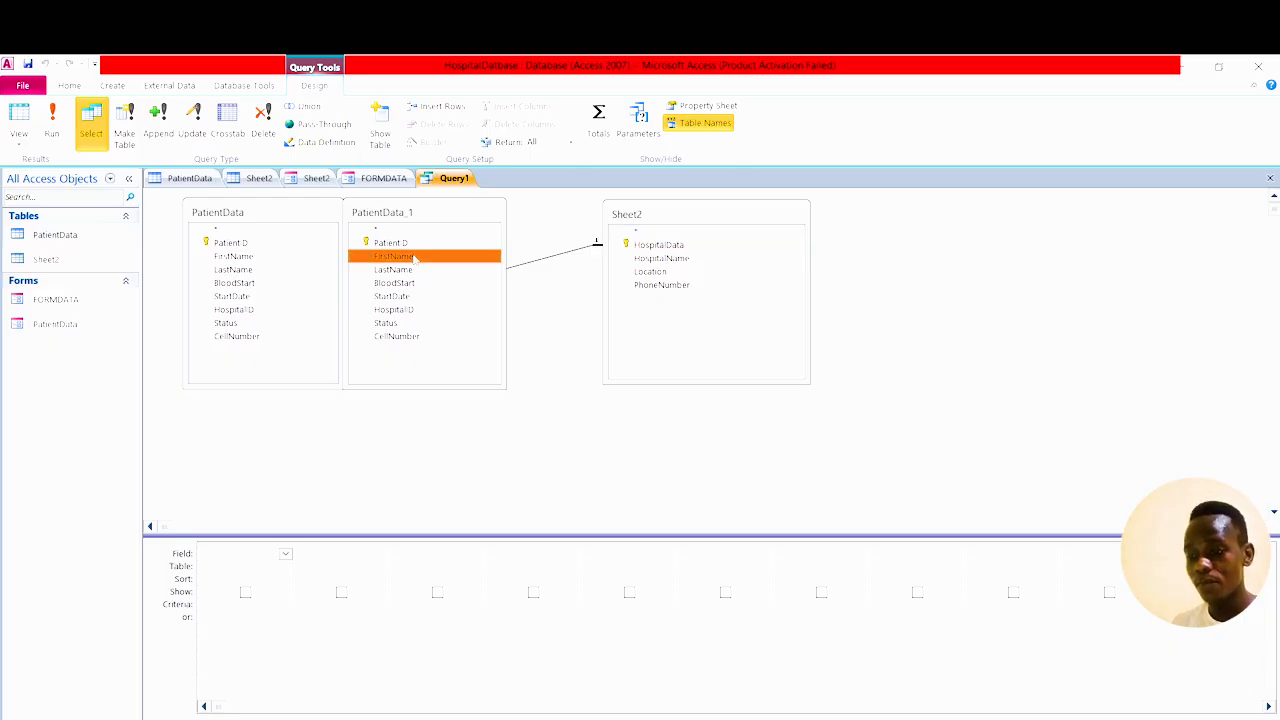
double_click(415, 258)
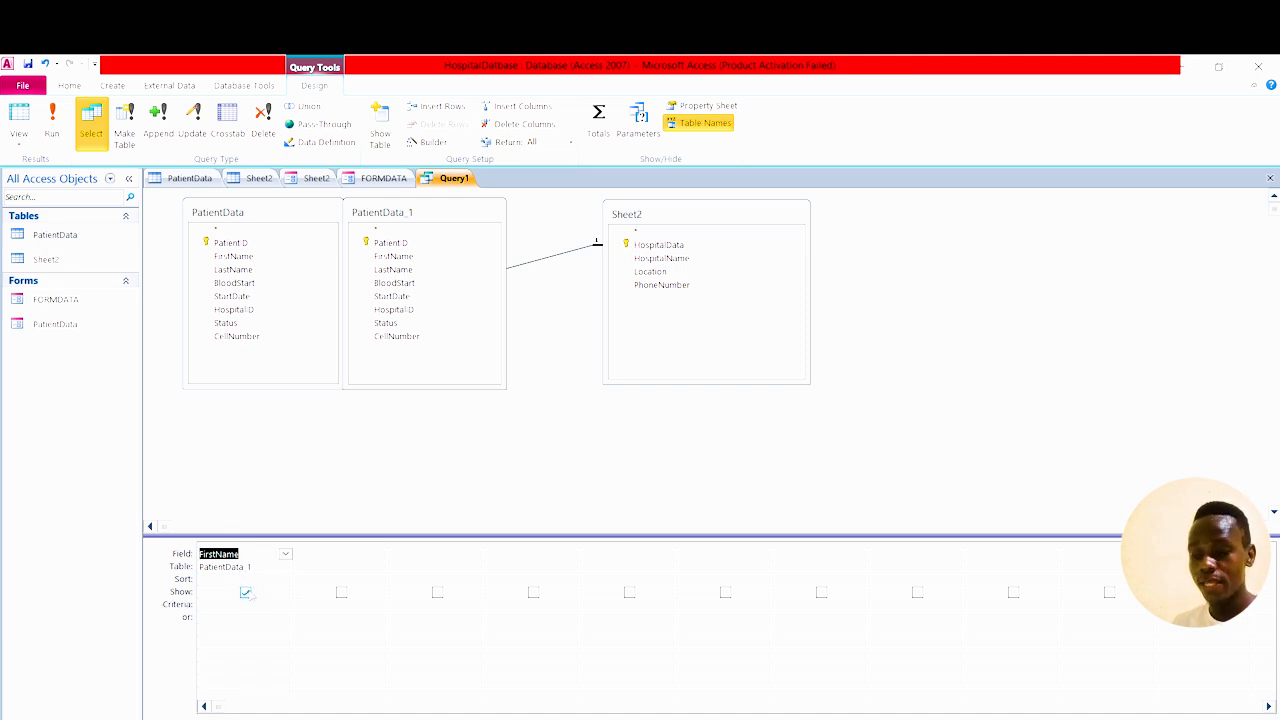
click(245, 593)
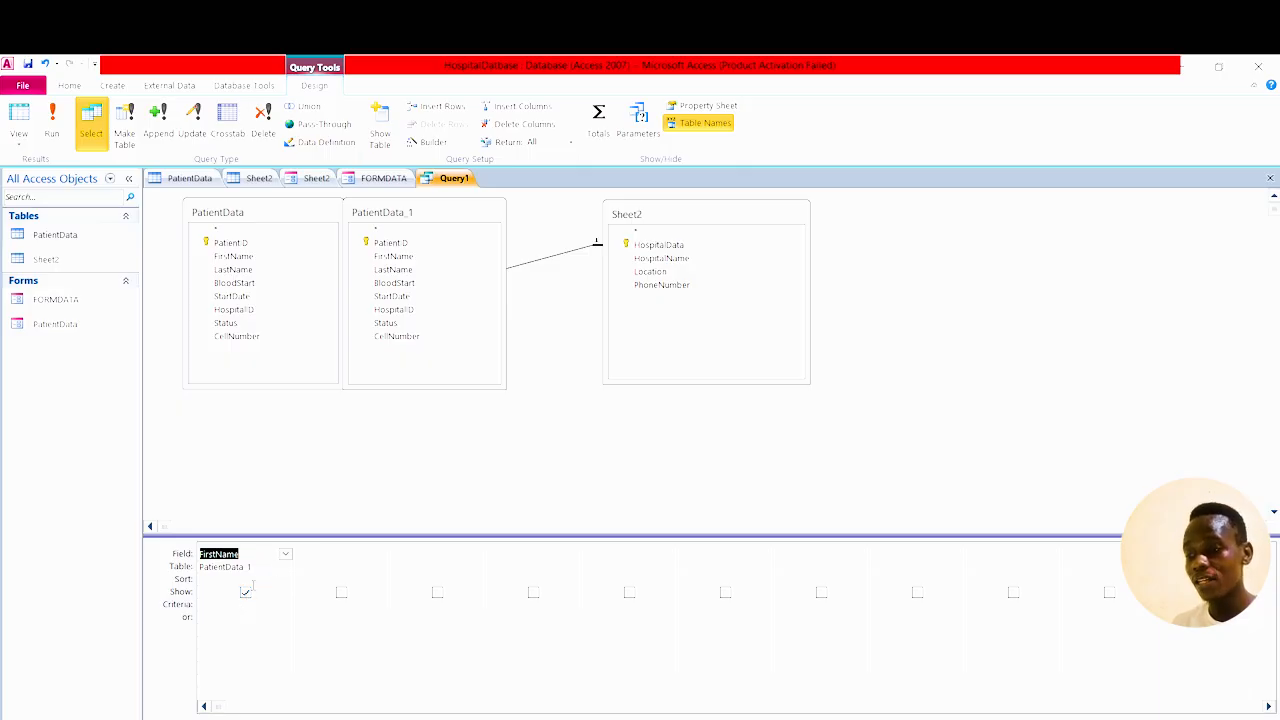
click(406, 273)
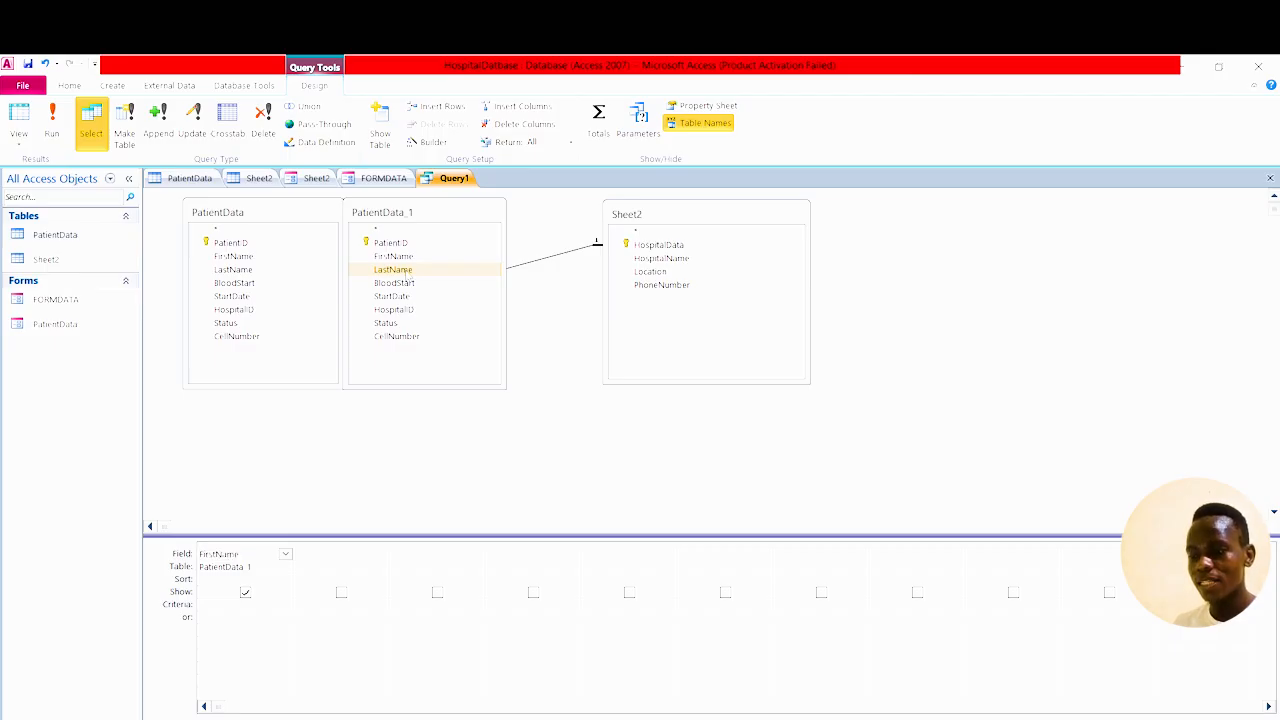
double_click(407, 273)
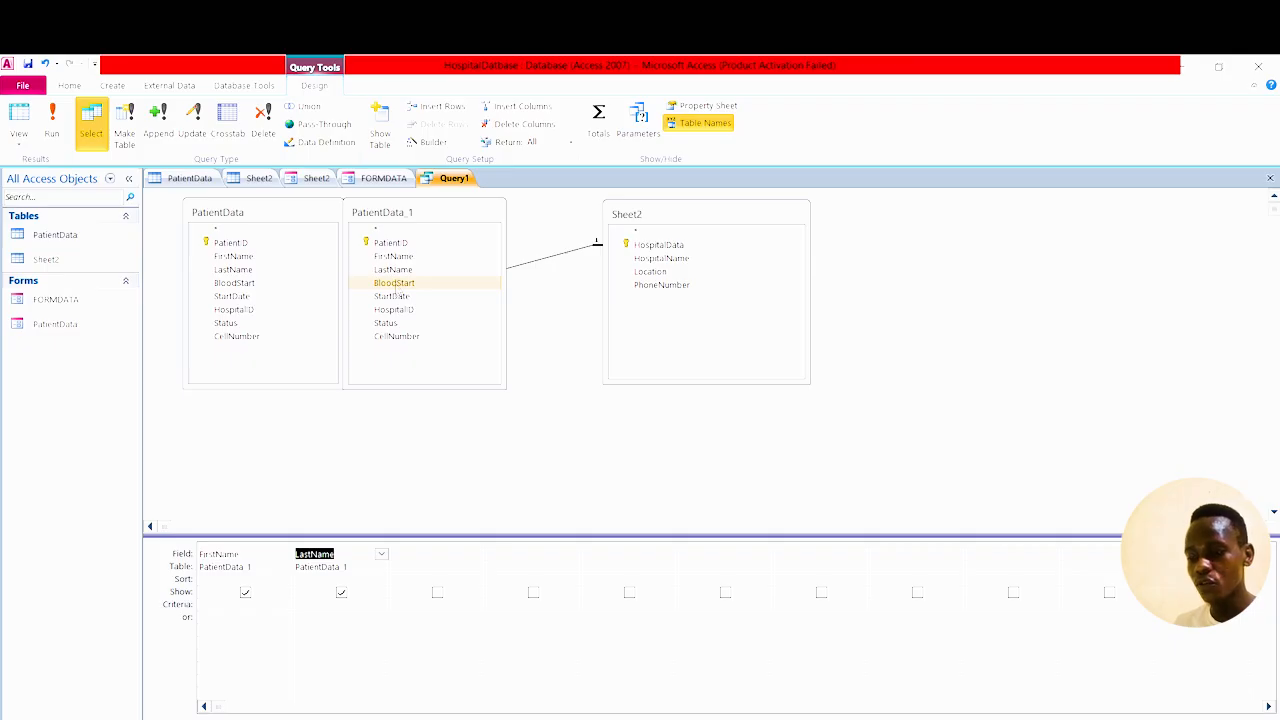
double_click(394, 284)
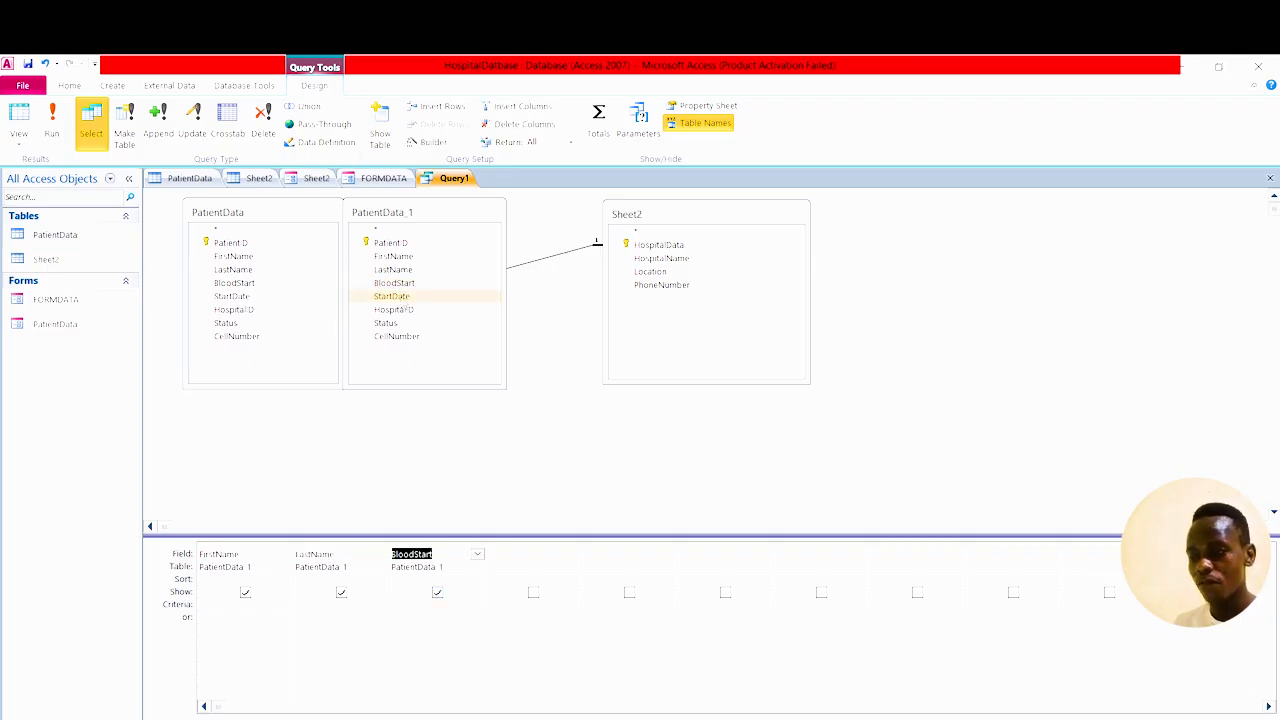
Add Status and CellNumber, plus Sheet2's HospitalName, Location and PhoneNumber, as columns.
click(402, 297)
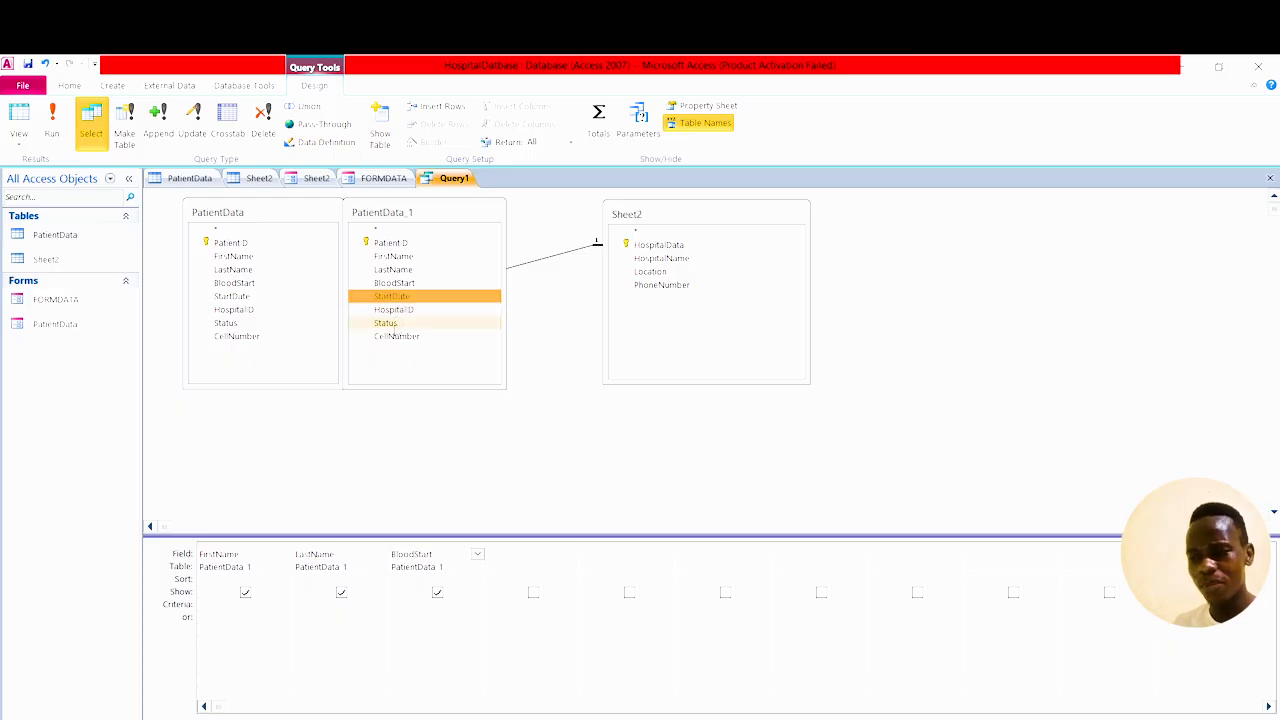
double_click(390, 324)
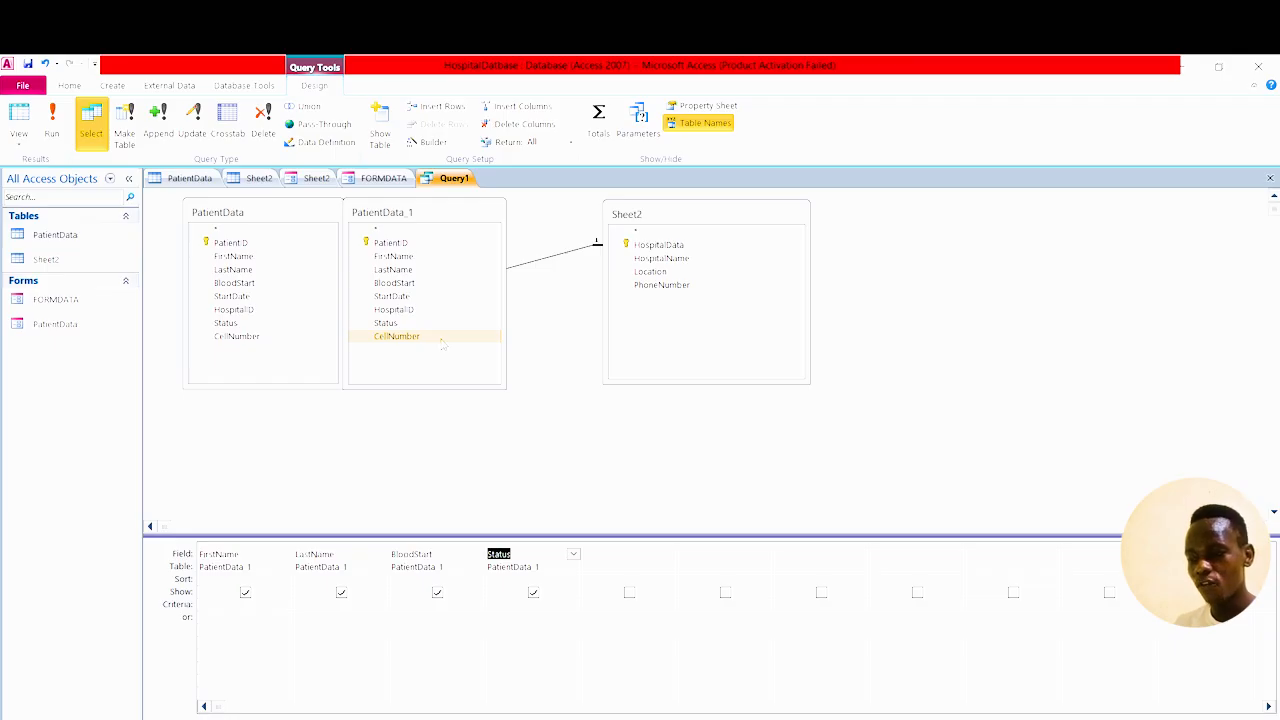
double_click(430, 338)
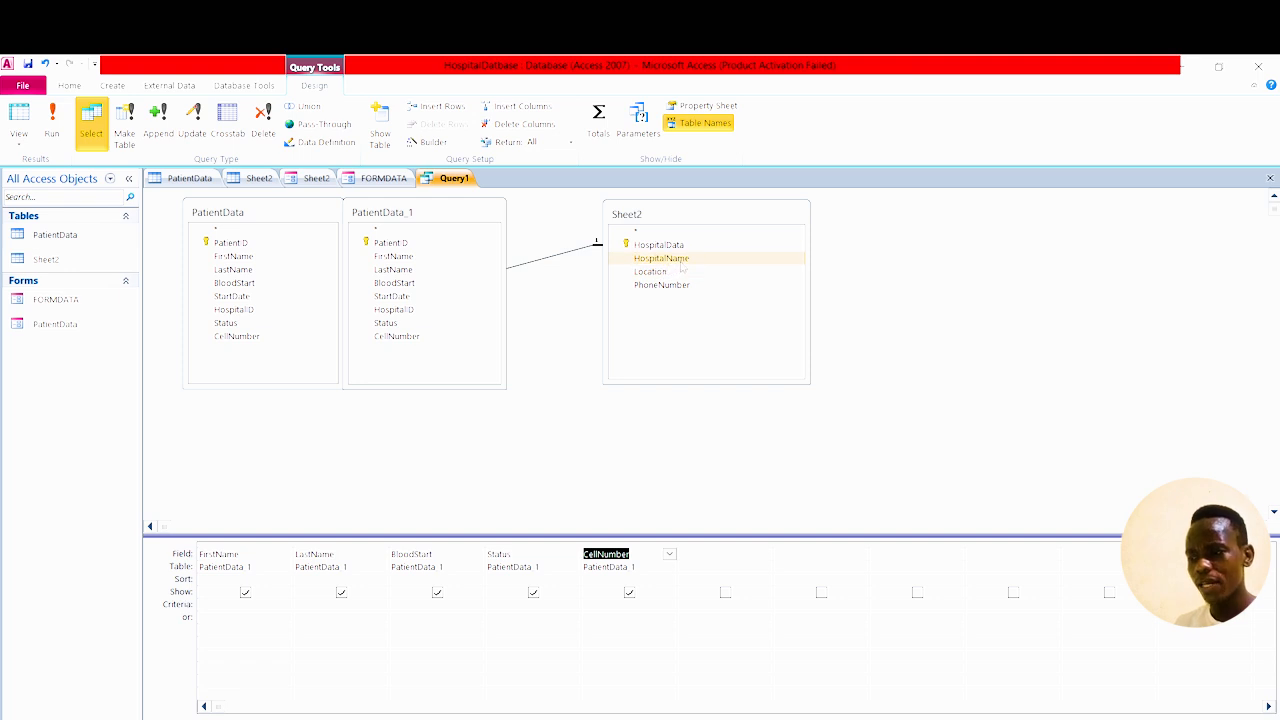
double_click(681, 260)
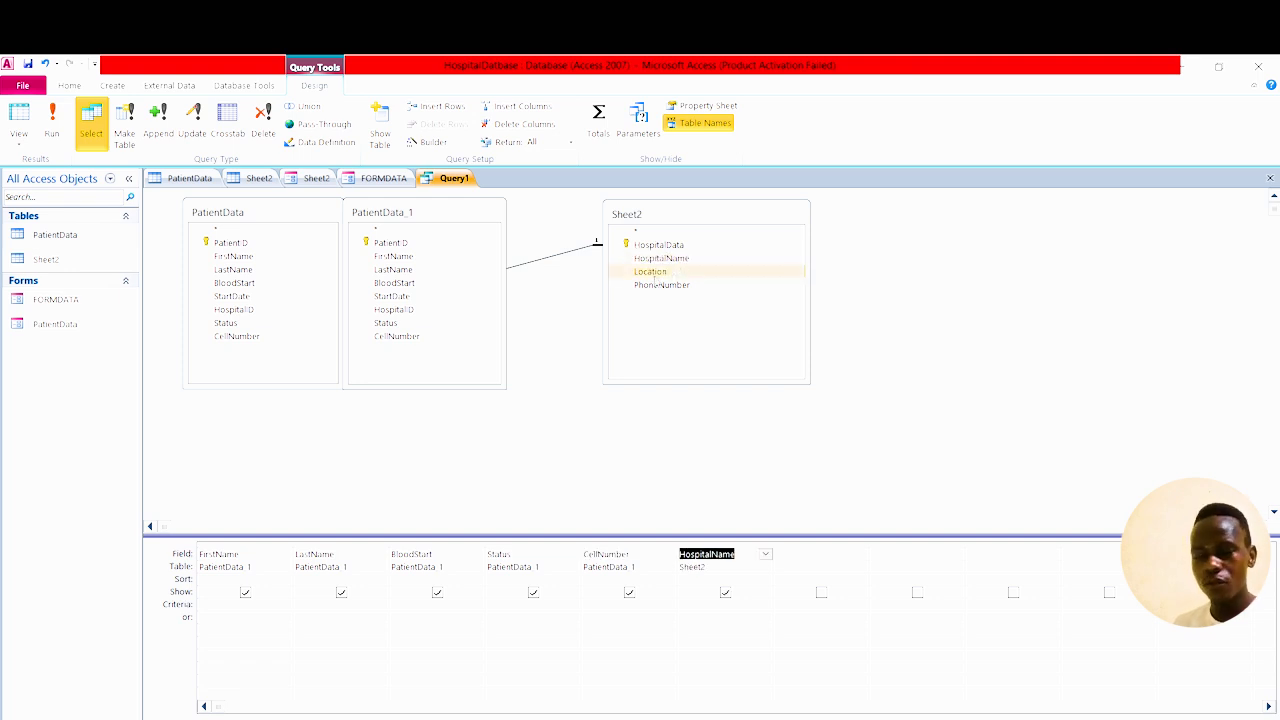
double_click(654, 273)
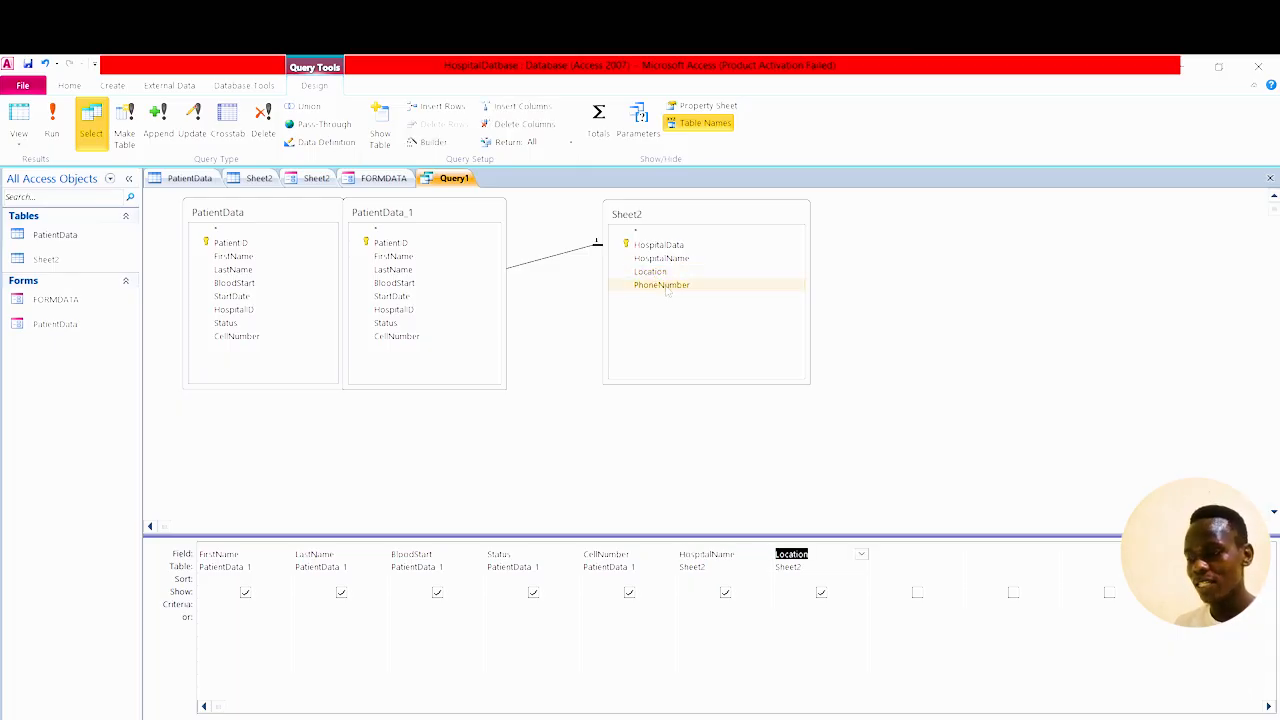
double_click(664, 286)
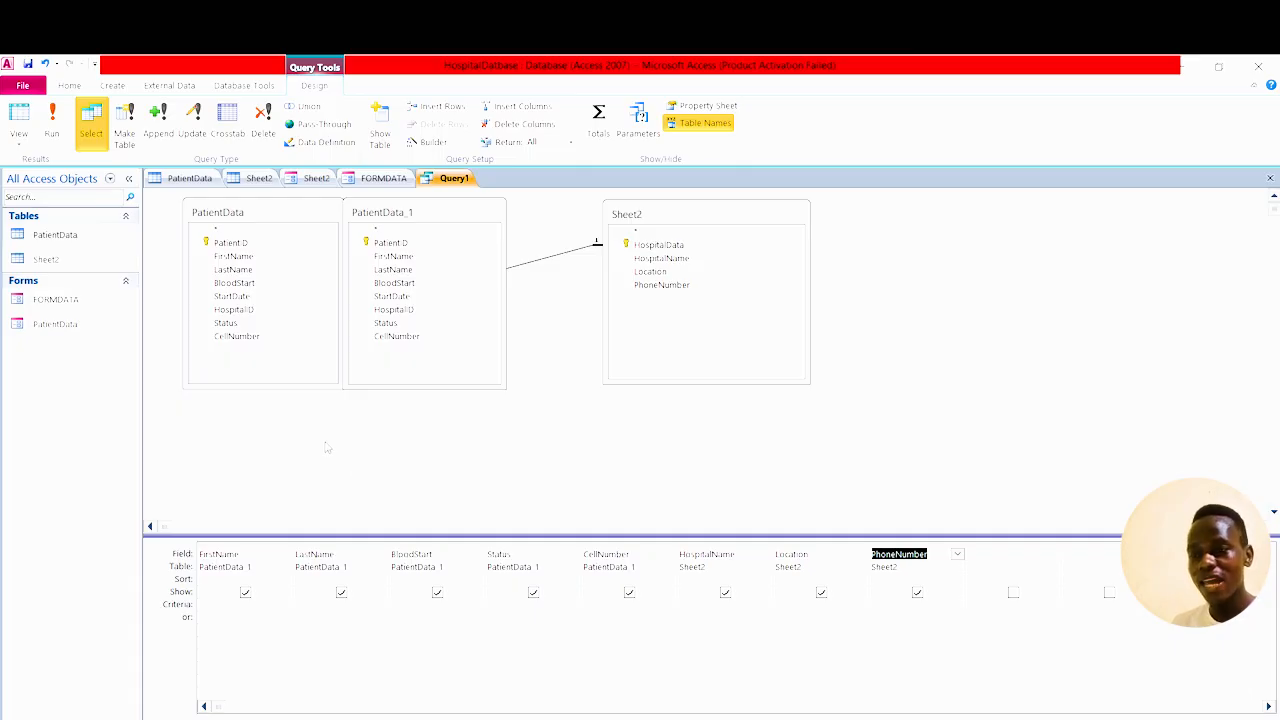
Run Query1 to view its 30 combined patient and hospital records.
click(55, 122)
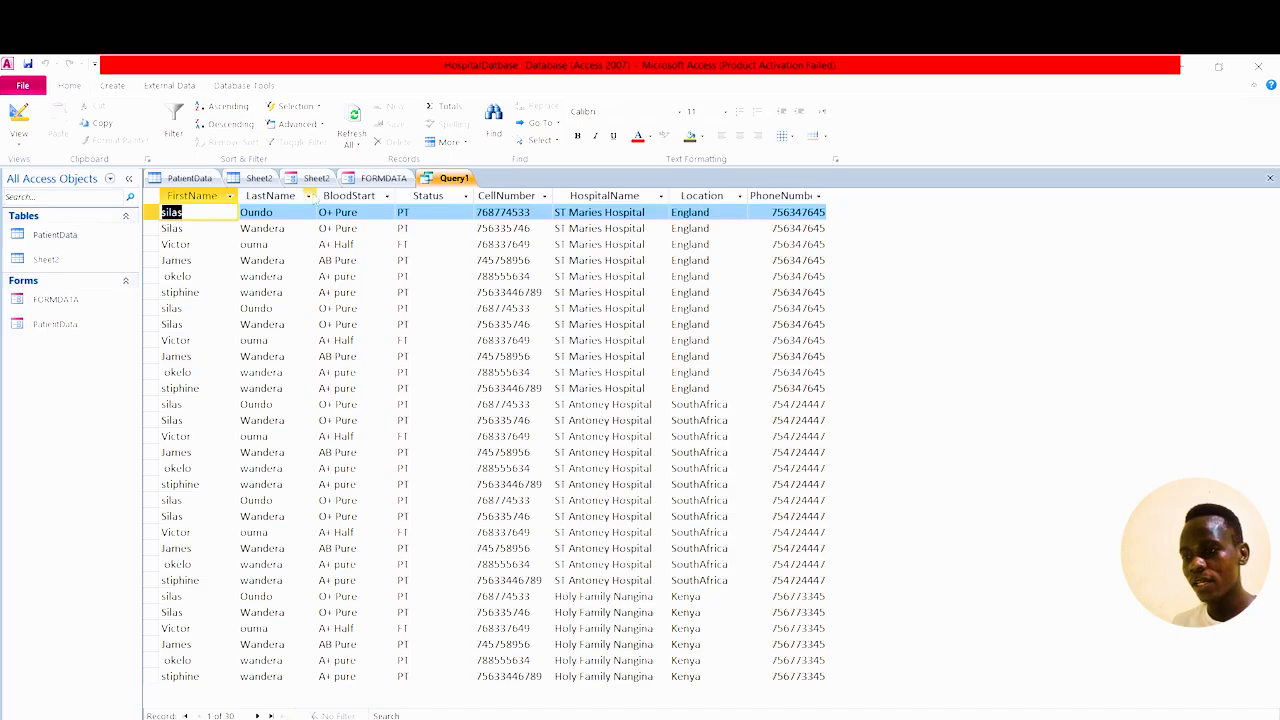
Browse the FORMDATA, Sheet2 and PatientData tabs and reopen those objects from the navigation pane.
click(392, 177)
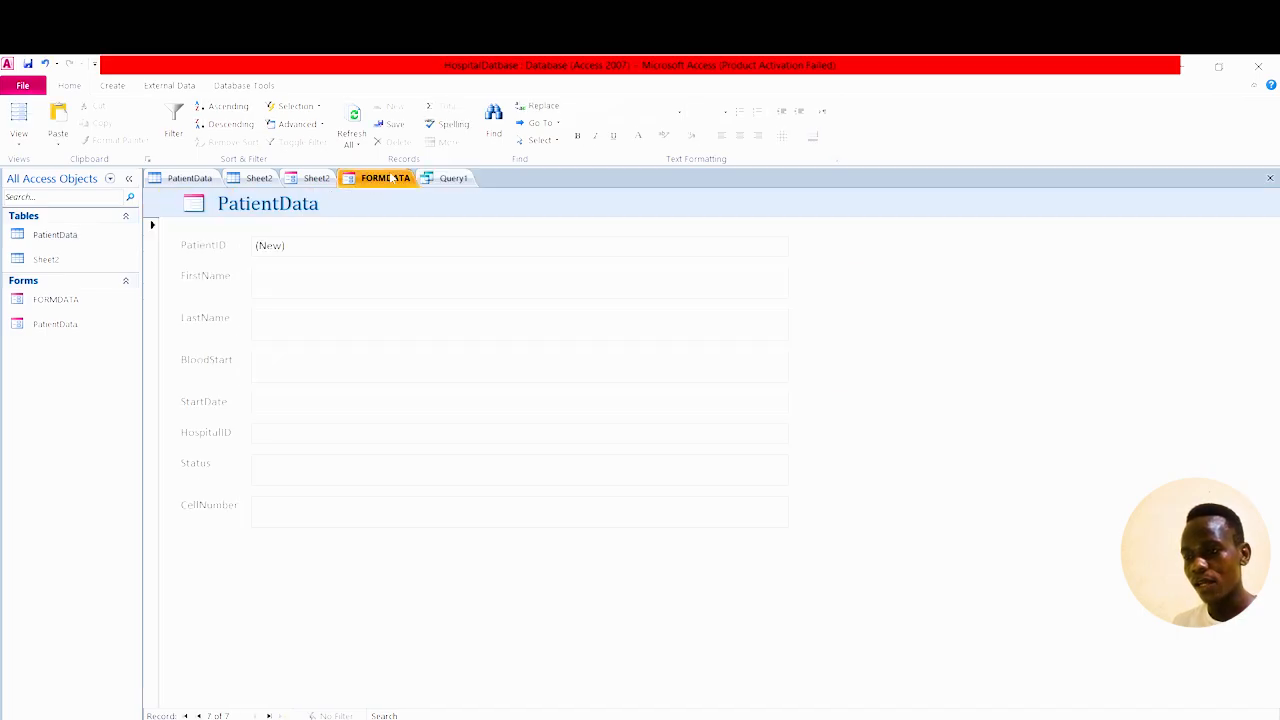
click(316, 178)
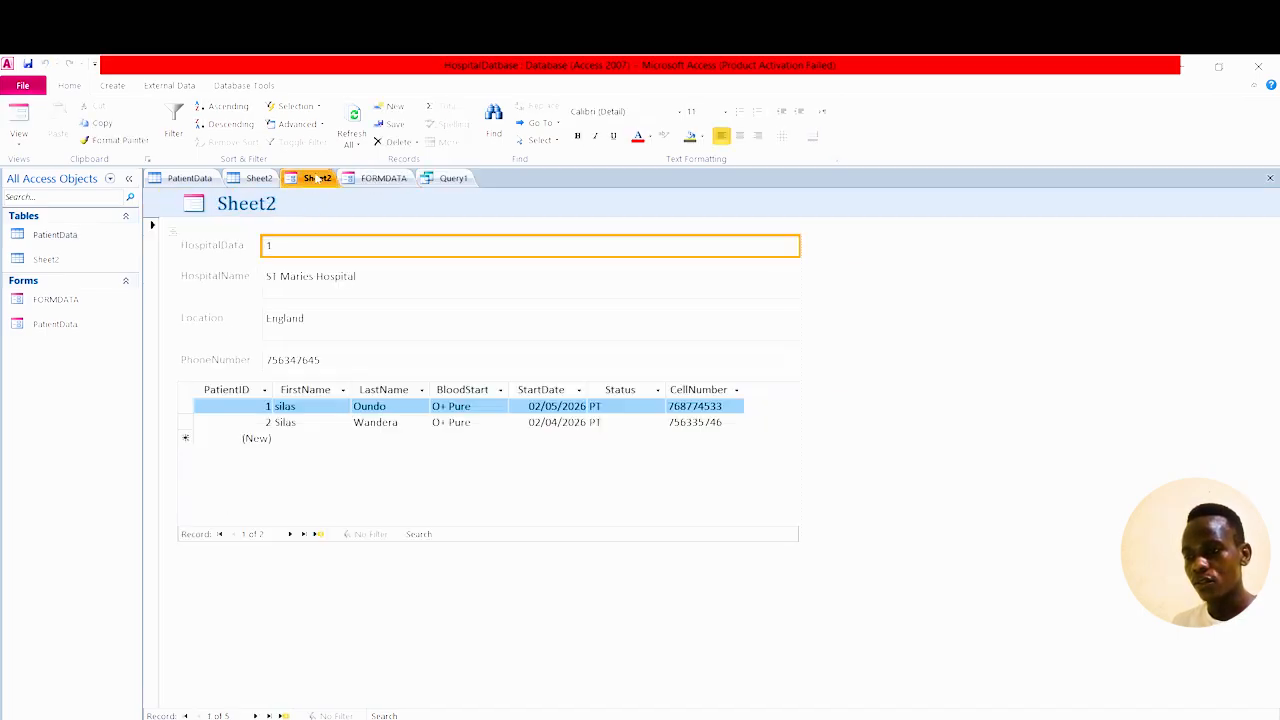
click(252, 179)
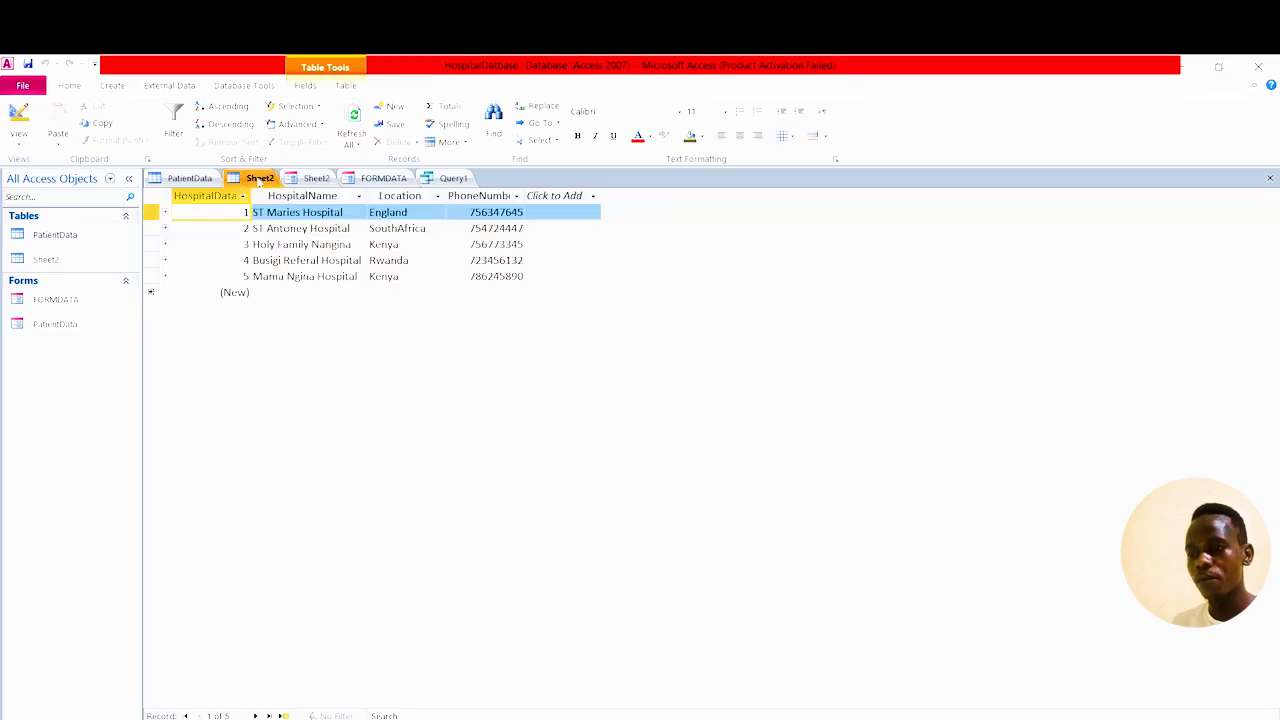
click(180, 179)
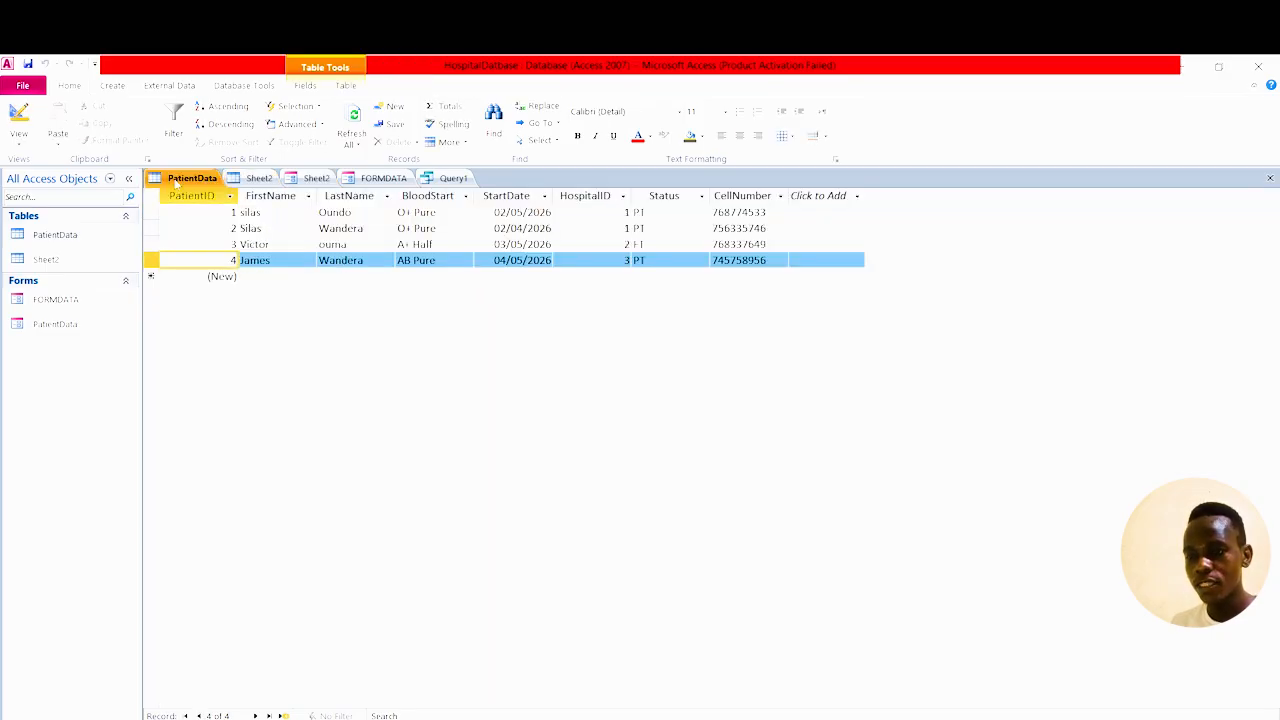
double_click(50, 234)
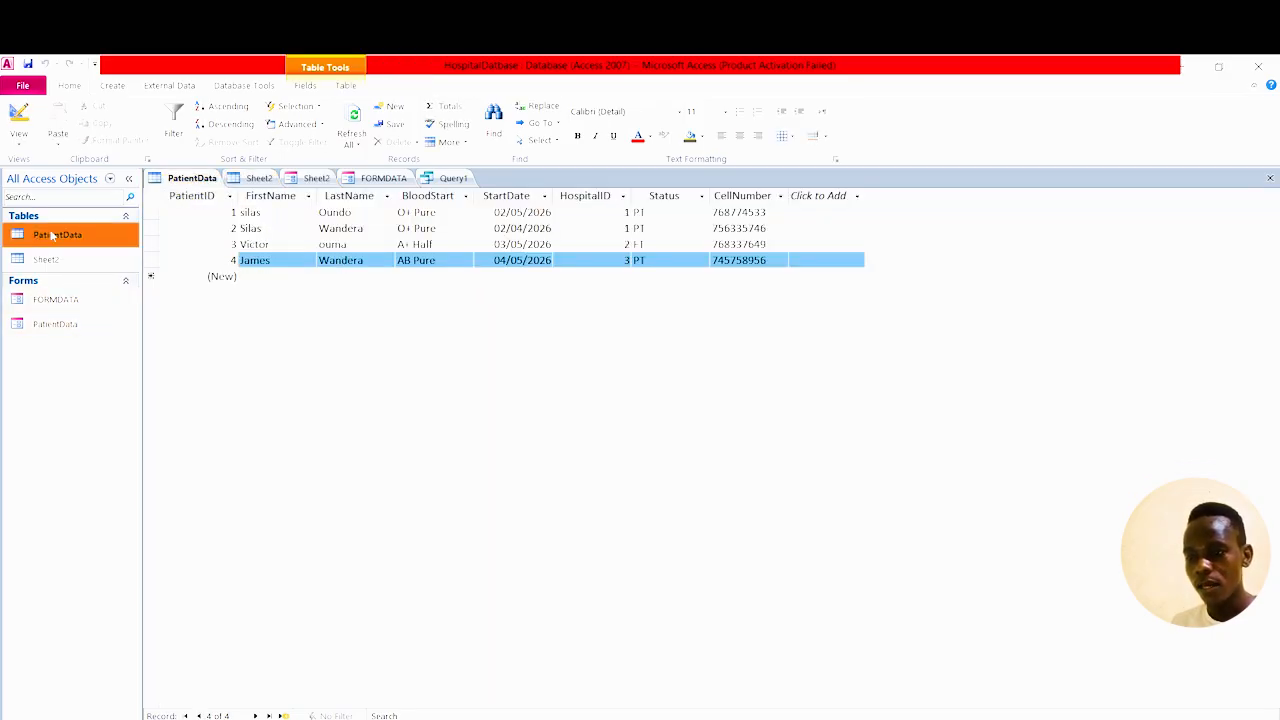
double_click(60, 325)
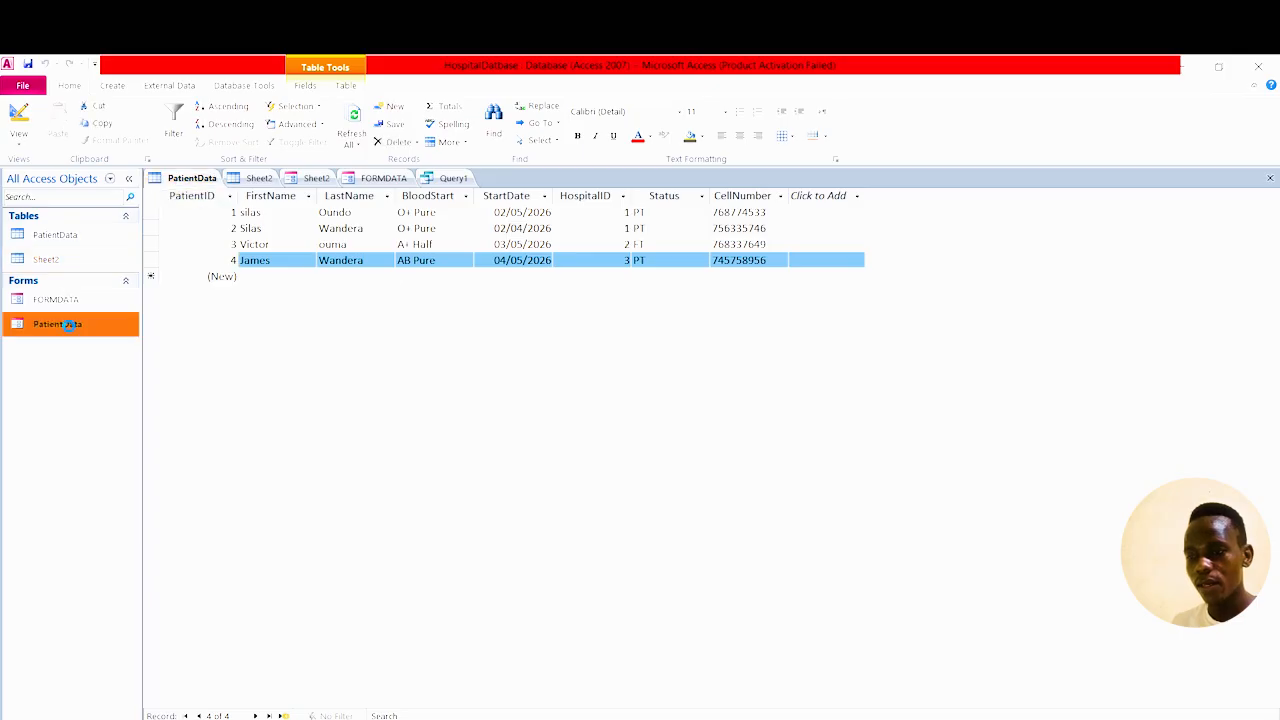
double_click(72, 304)
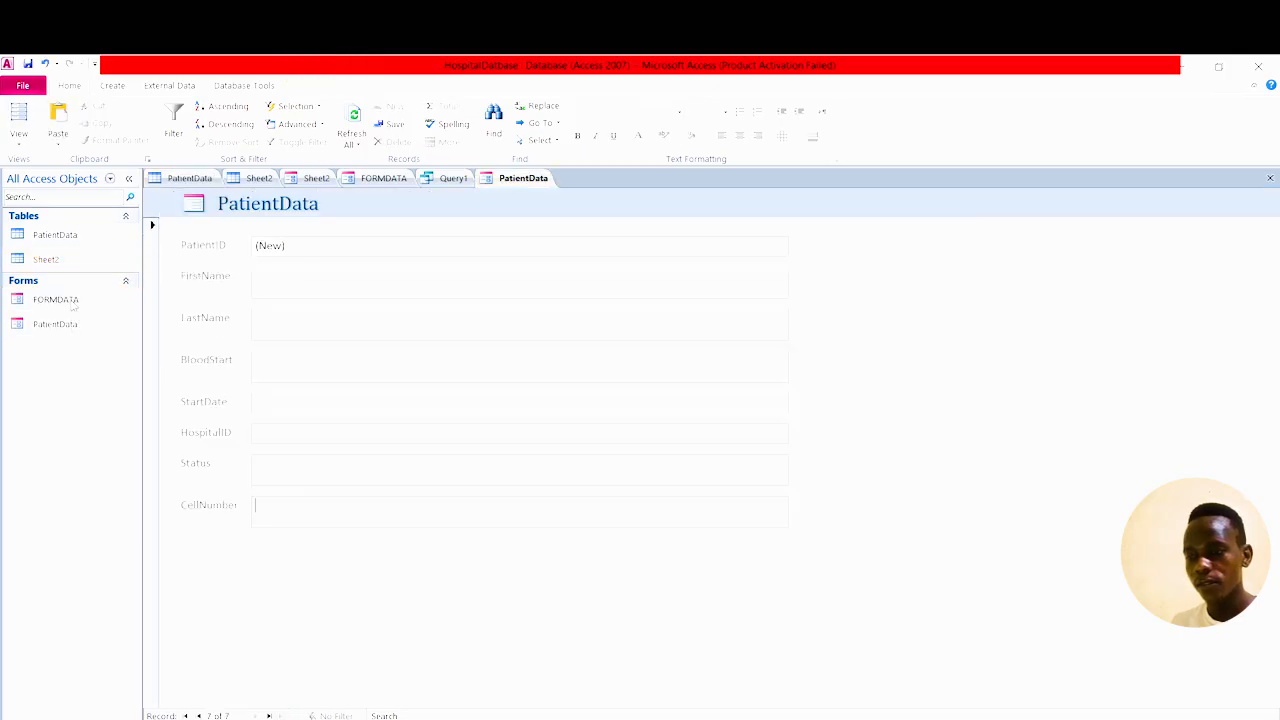
click(65, 265)
double_click(65, 264)
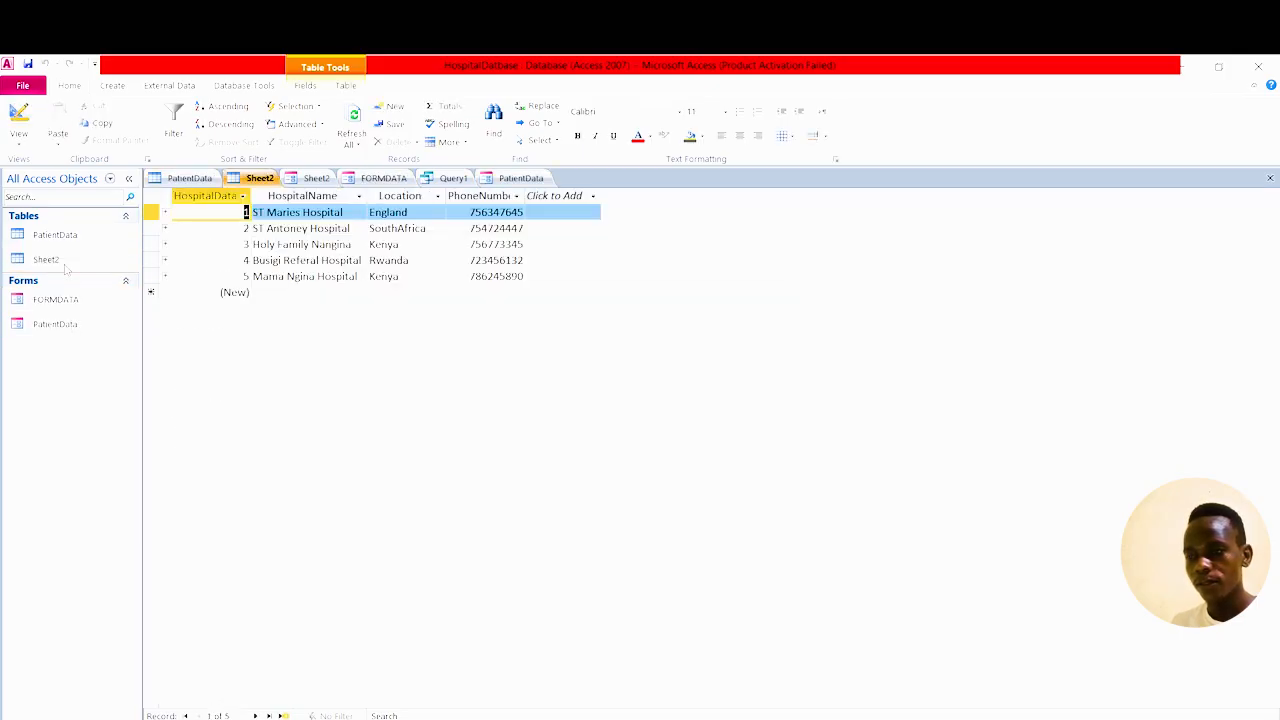
Open the PatientData form in its own tab, then return to Query1's results.
click(70, 234)
double_click(70, 234)
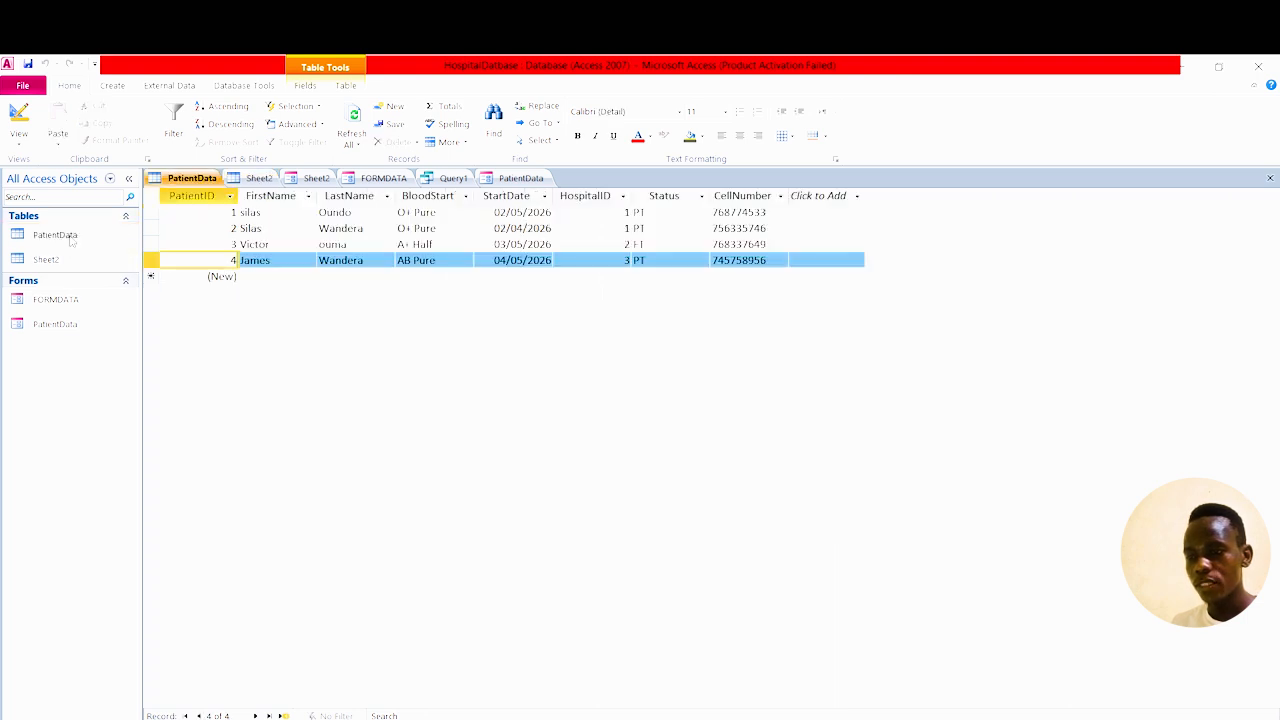
drag(78, 257, 80, 262)
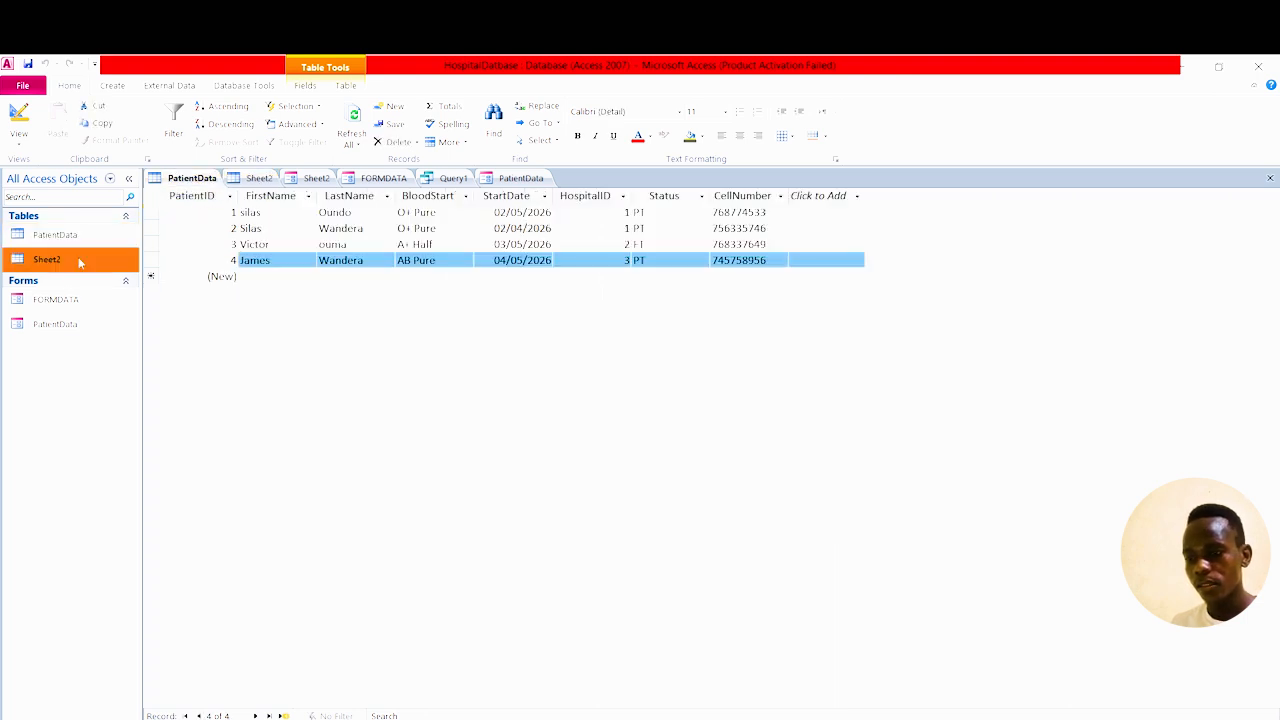
double_click(80, 262)
click(80, 299)
double_click(80, 299)
click(78, 324)
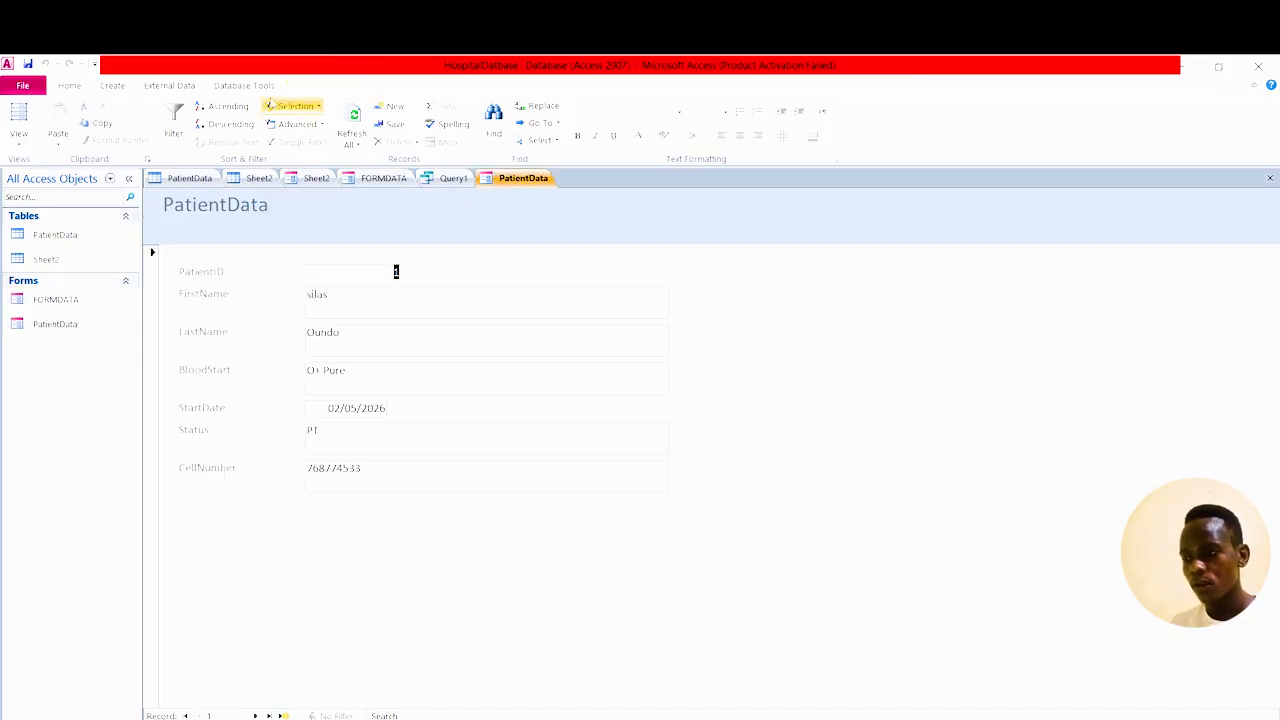
click(455, 179)
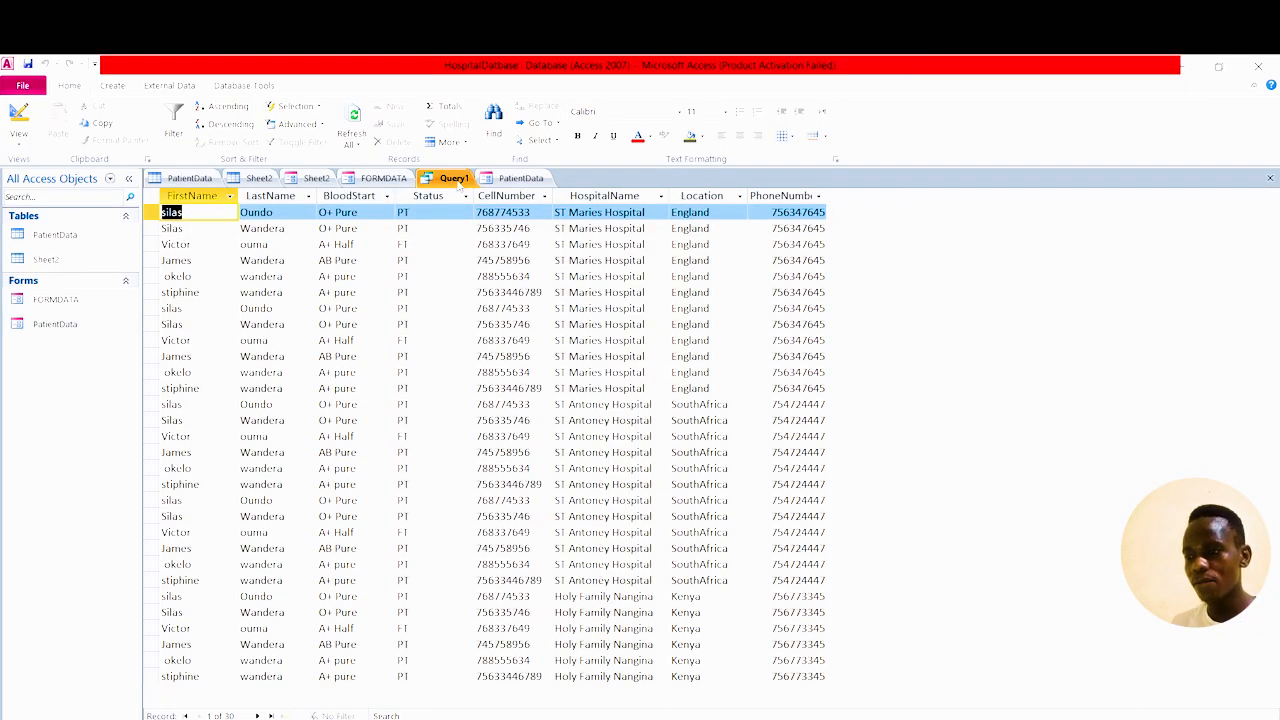
right_click(455, 181)
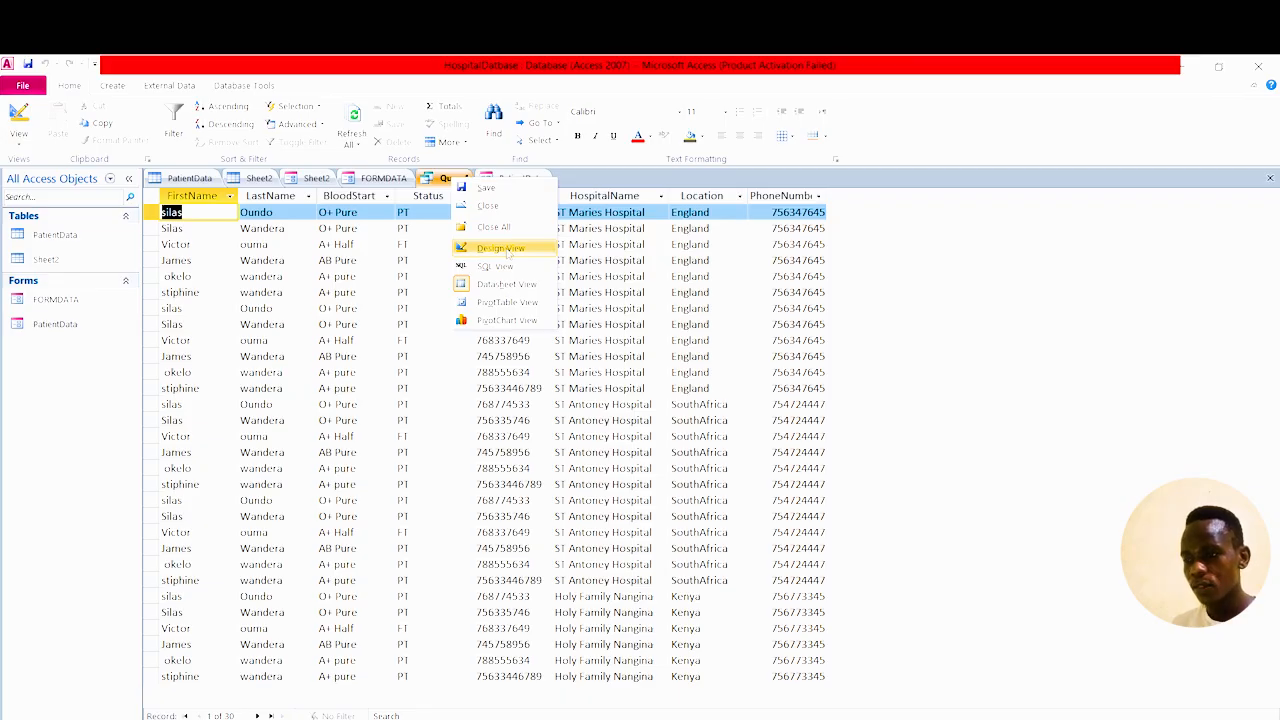
Untick Show for BloodStart through PhoneNumber and rerun Query1, leaving only FirstName and LastName.
click(500, 248)
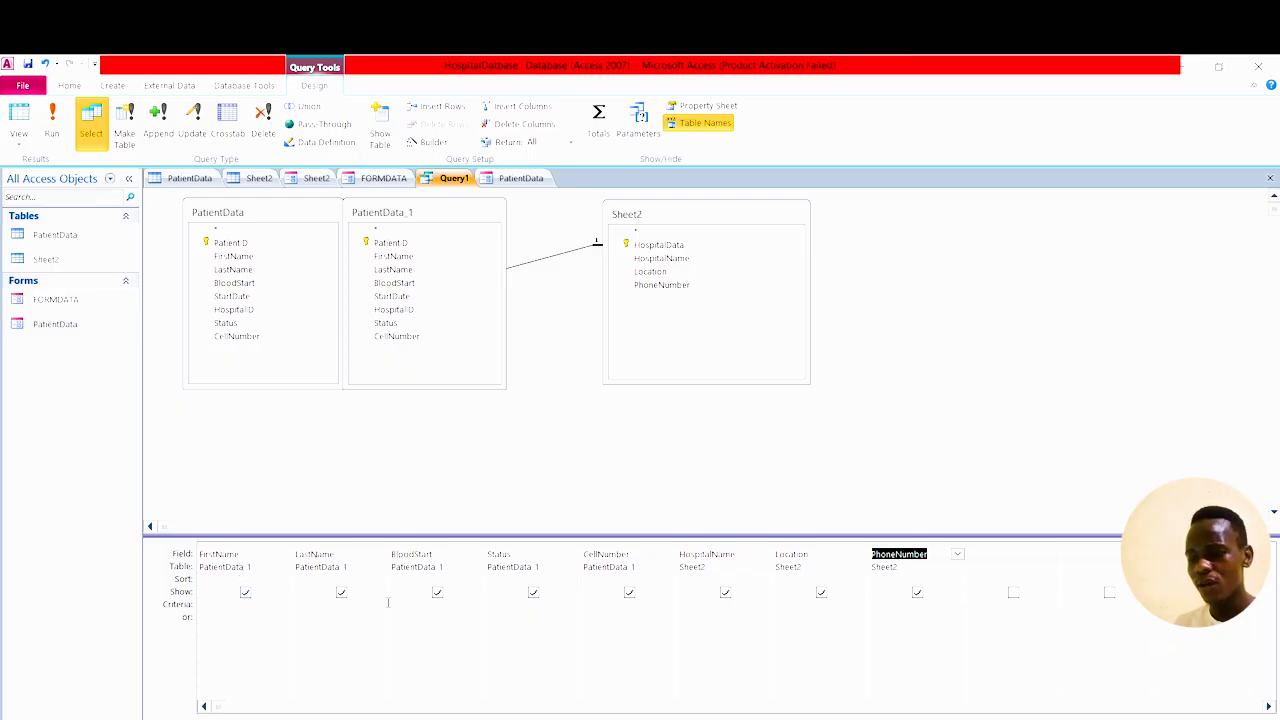
click(441, 594)
click(533, 593)
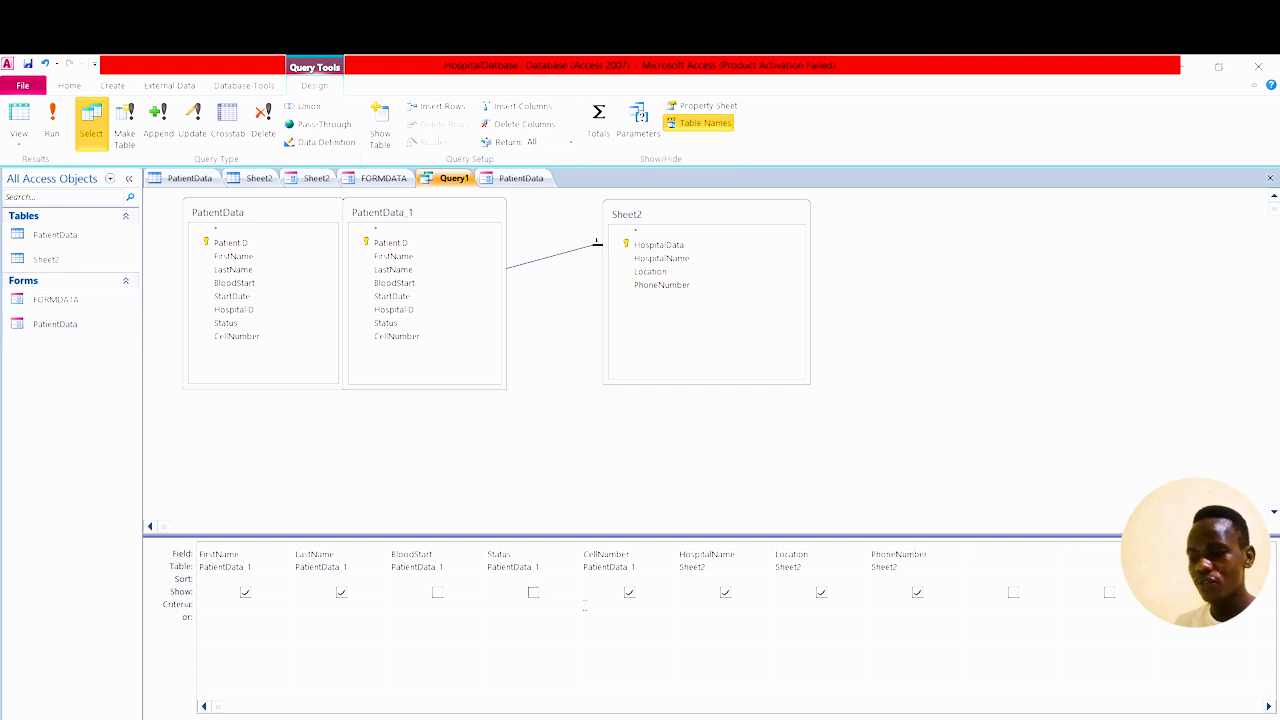
click(629, 593)
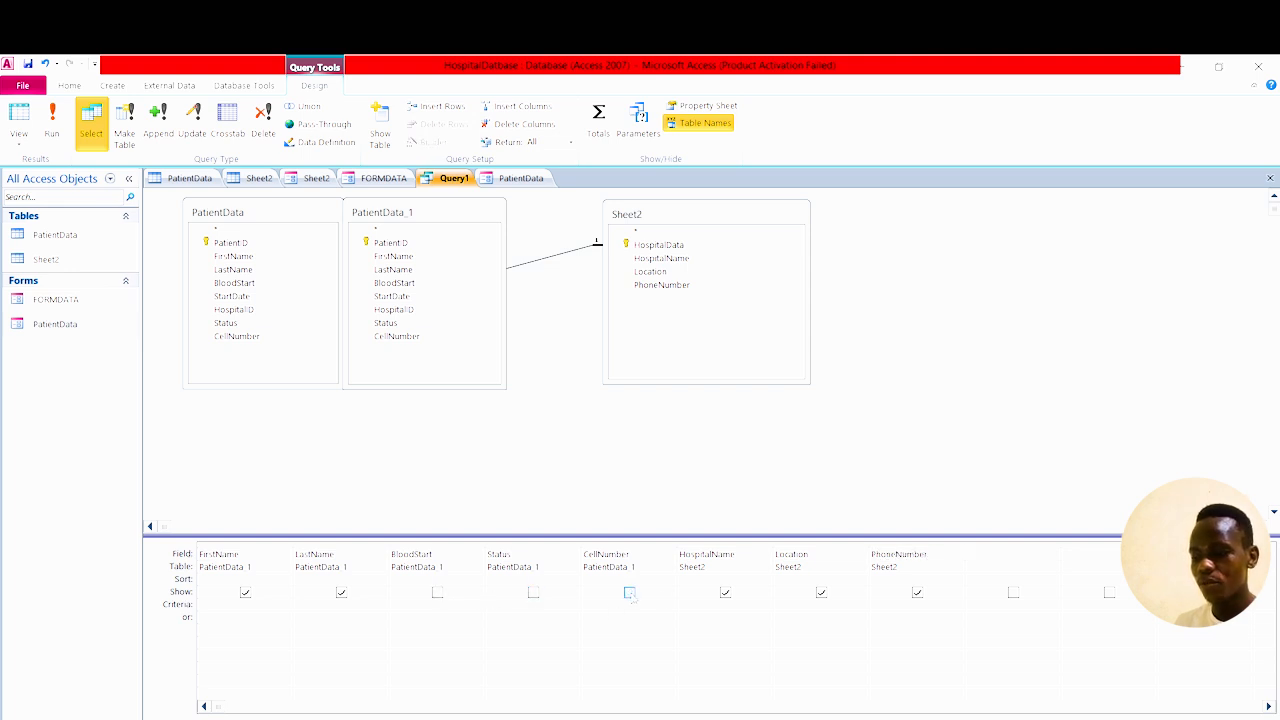
click(726, 594)
click(821, 593)
click(918, 593)
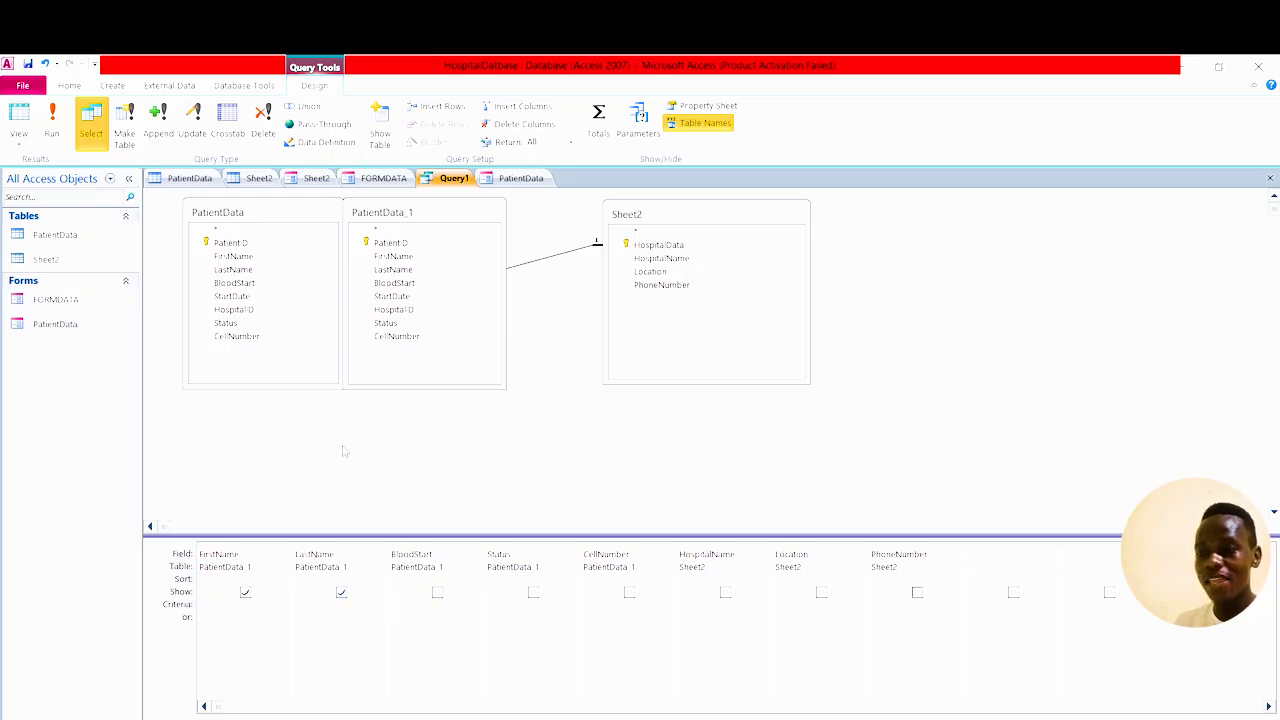
click(52, 125)
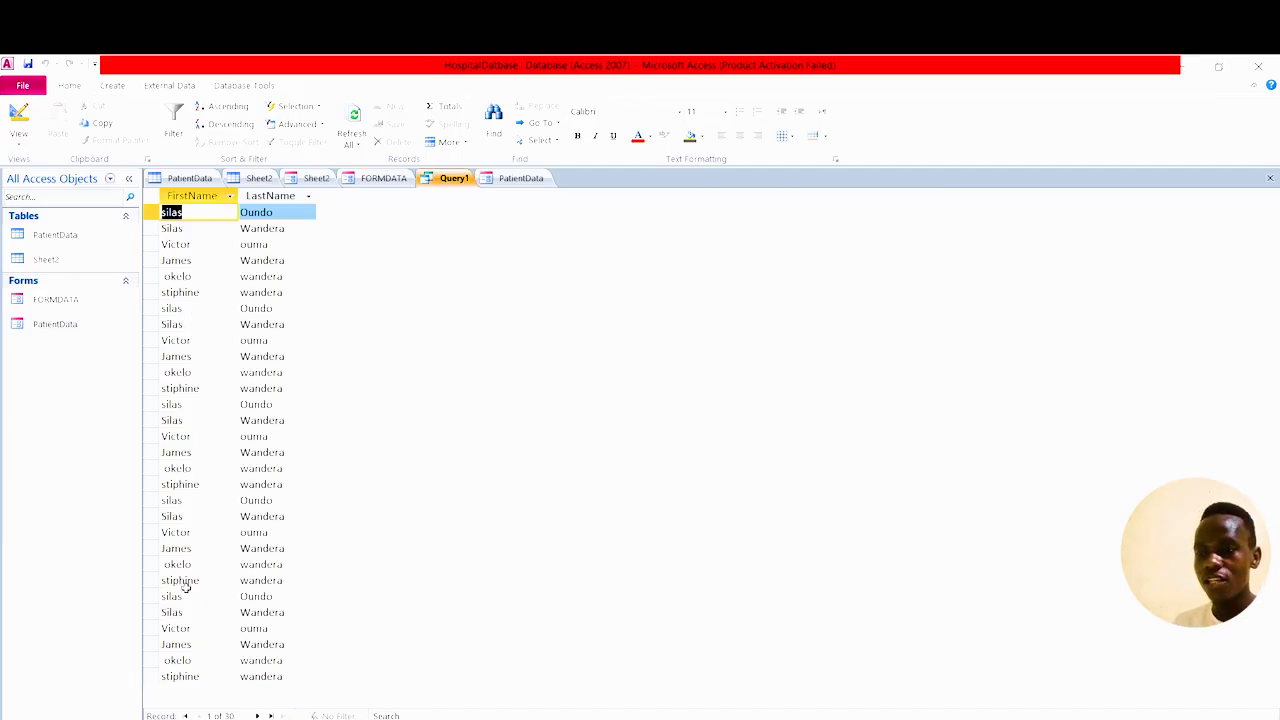
Re-tick Show for BloodStart, Status and CellNumber in Query1's design and rerun the query.
click(20, 136)
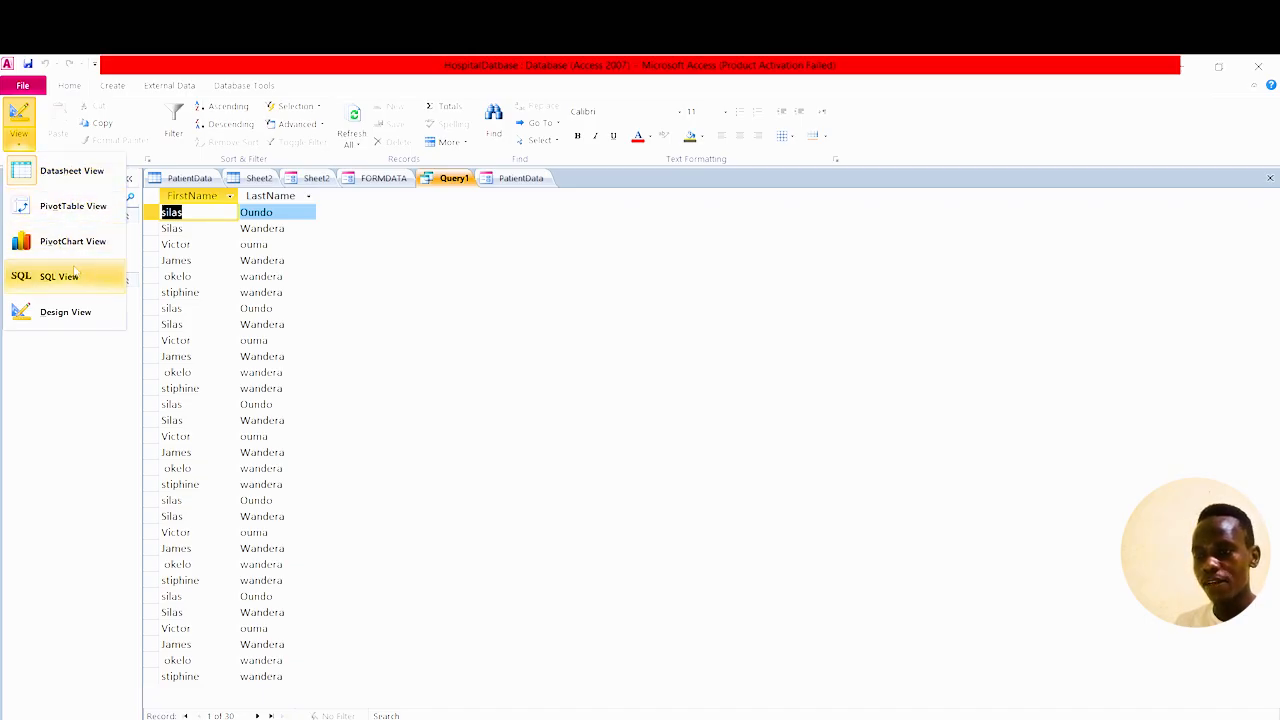
click(75, 311)
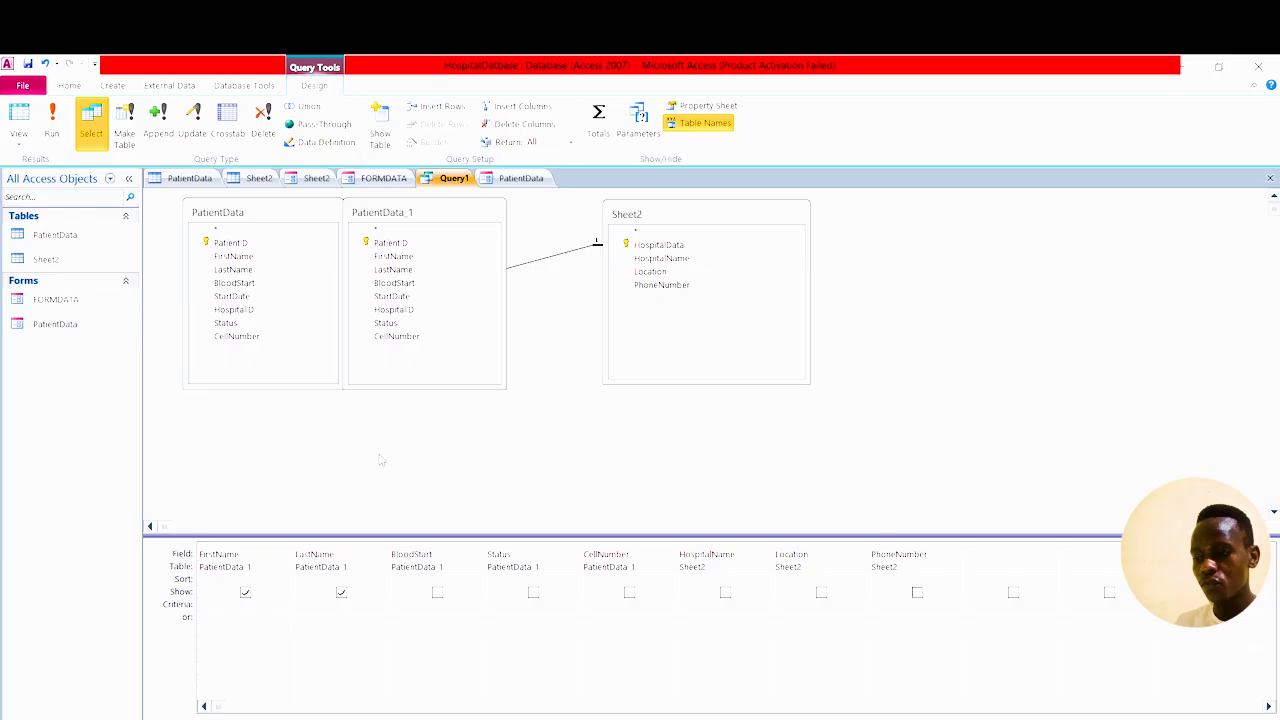
click(437, 593)
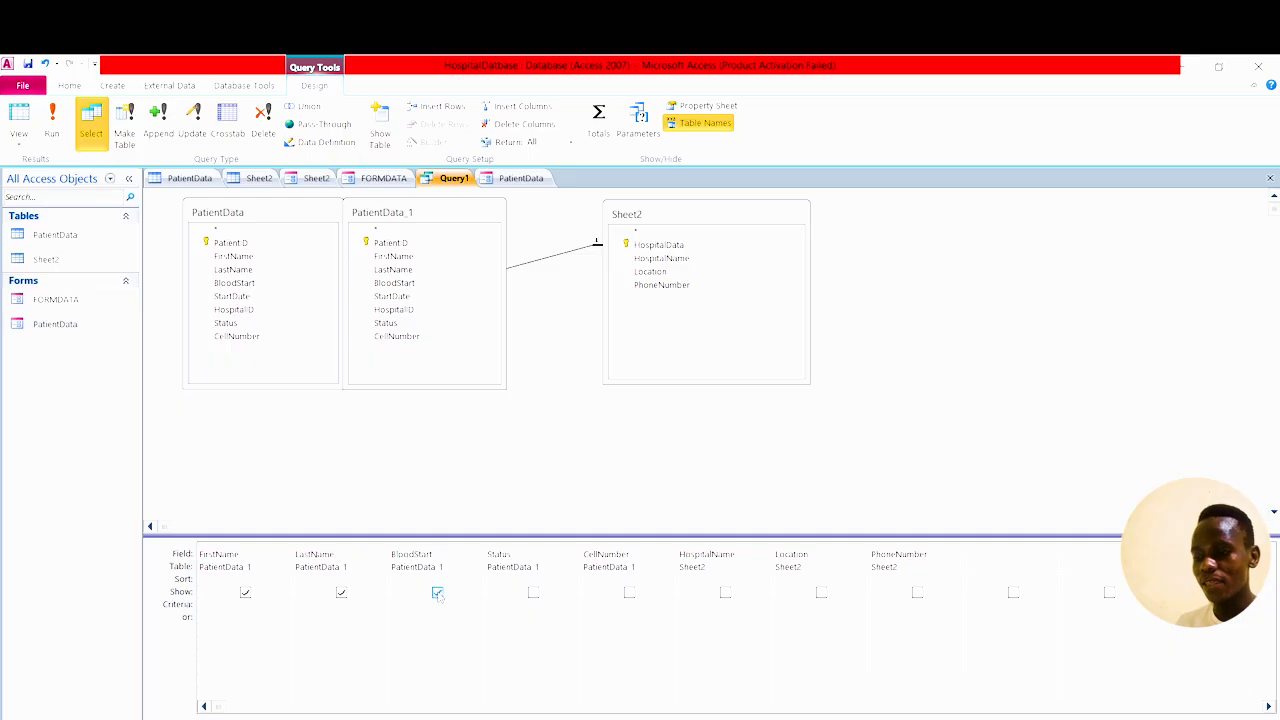
click(533, 593)
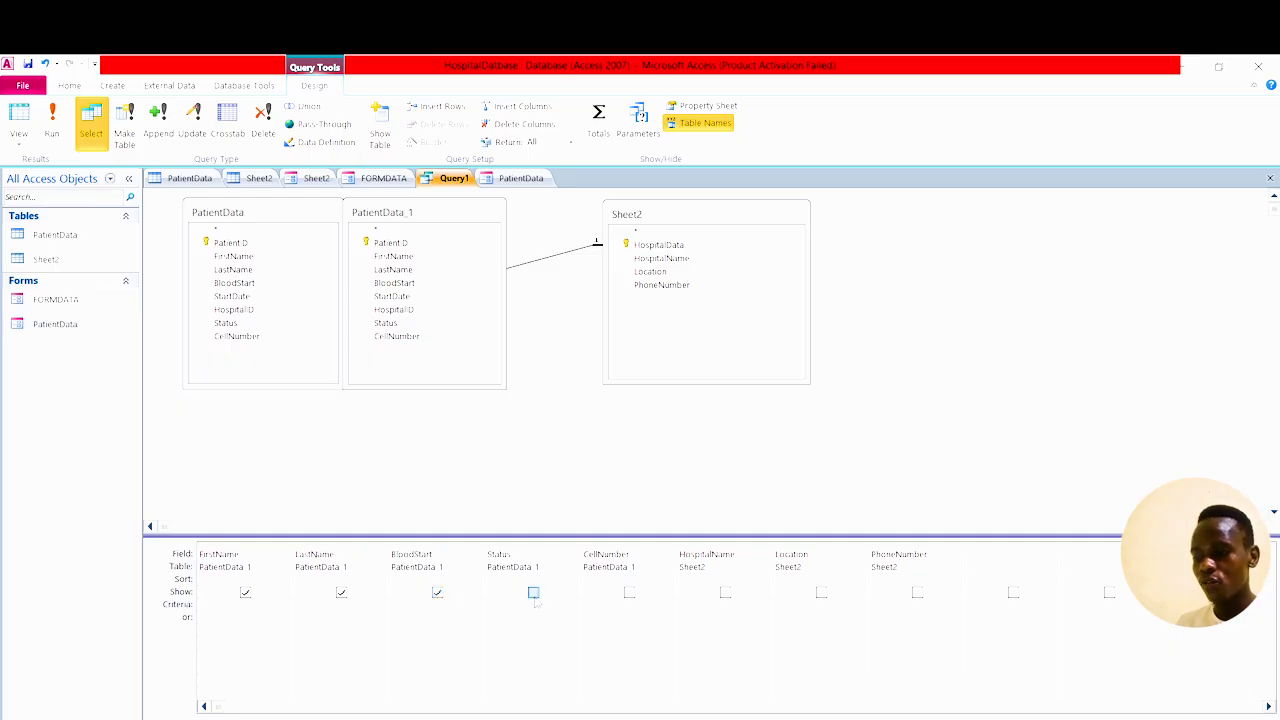
click(629, 593)
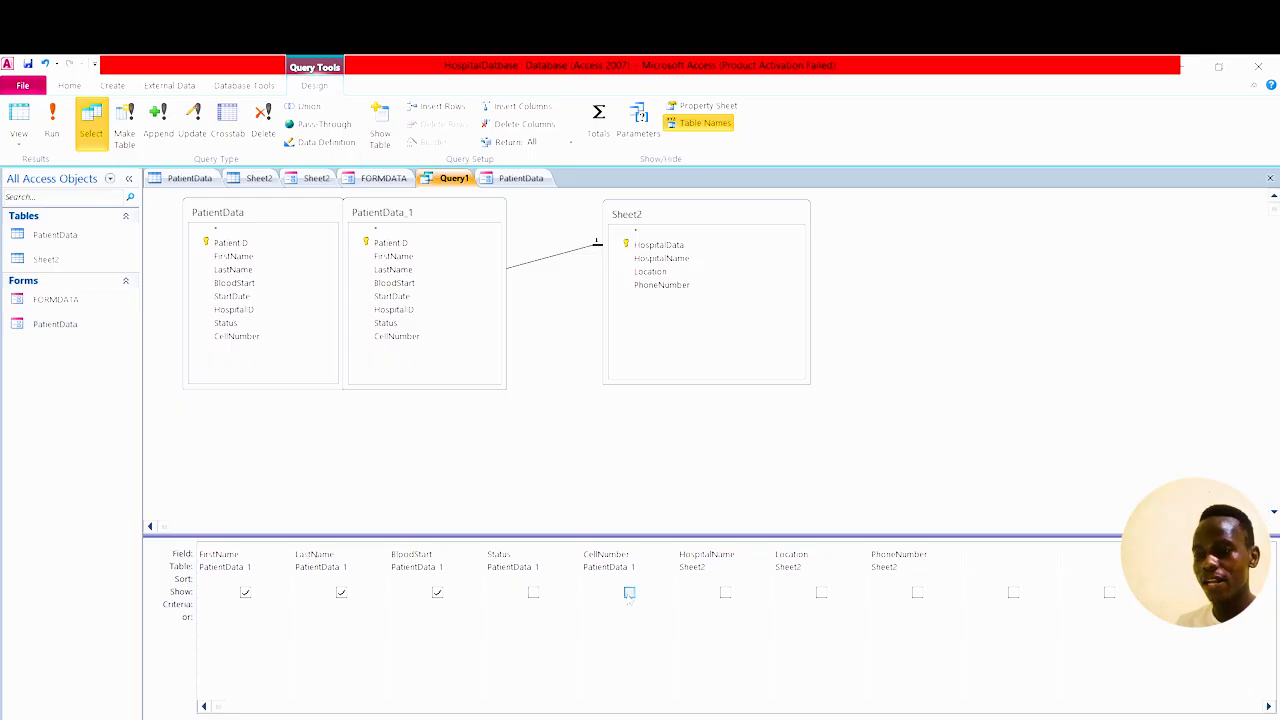
click(55, 135)
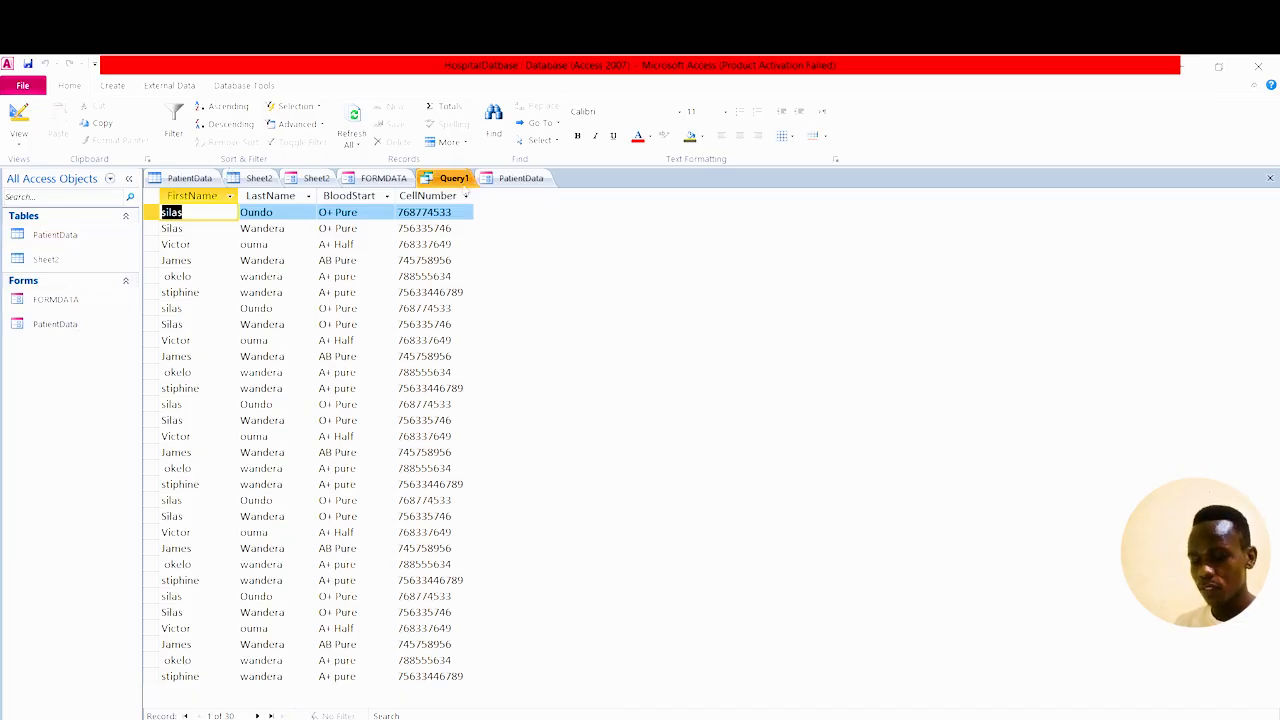
Save the query under the name Query1 and select it among the database objects.
right_click(462, 180)
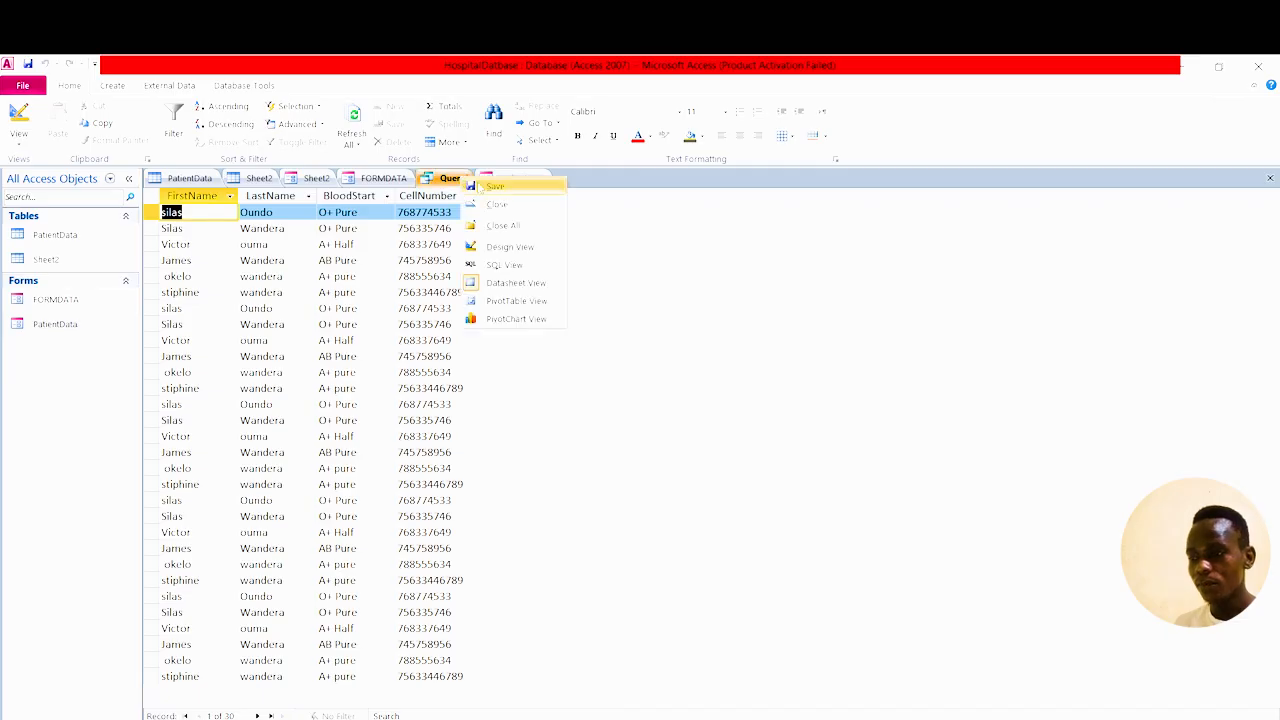
click(505, 189)
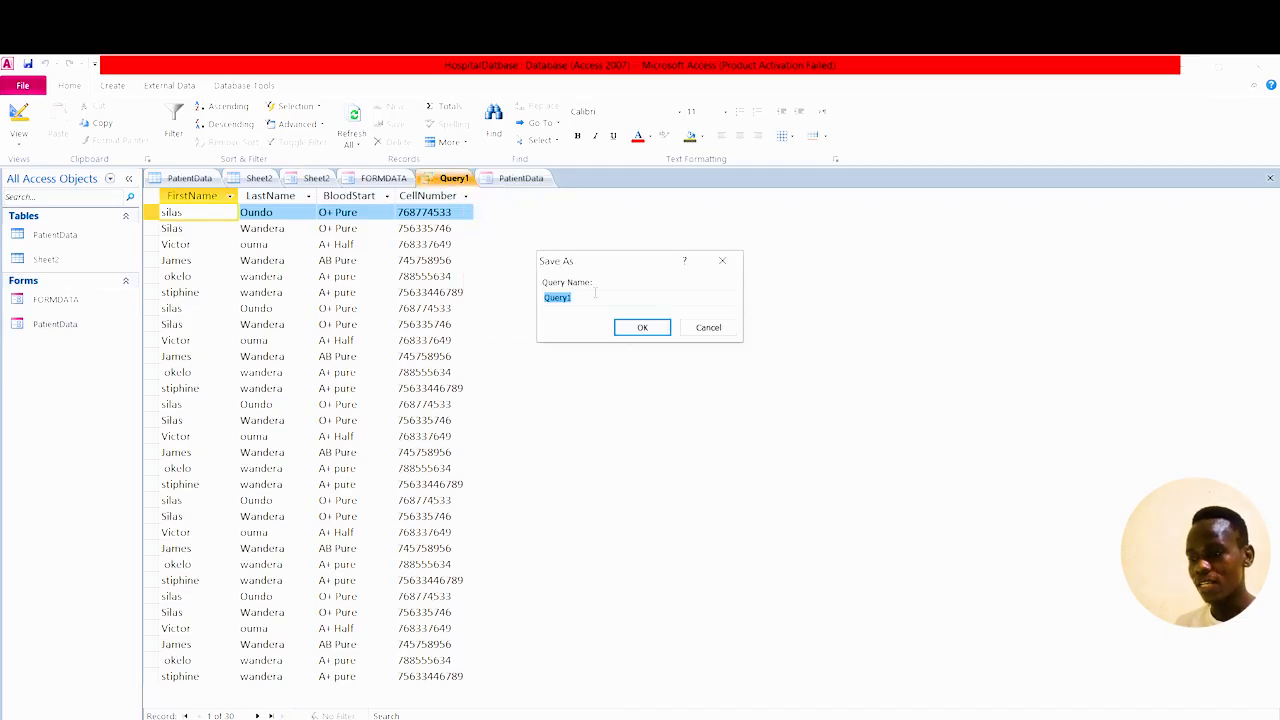
click(583, 296)
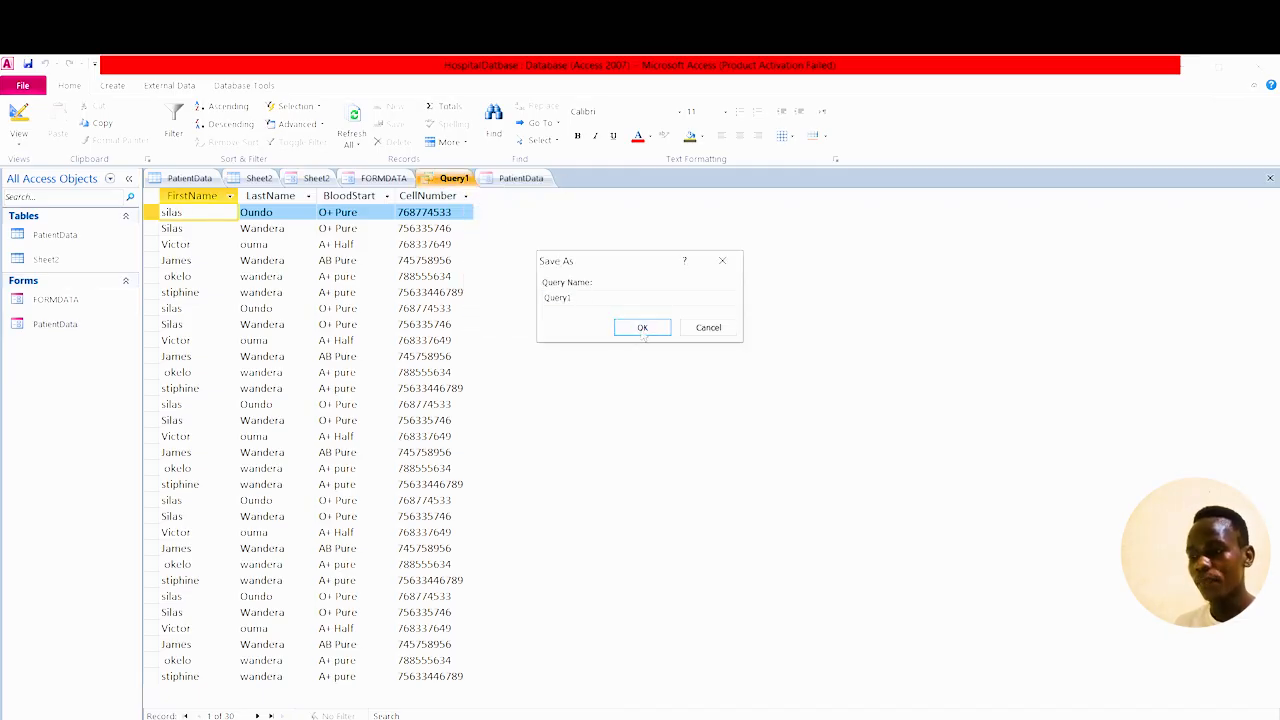
click(642, 330)
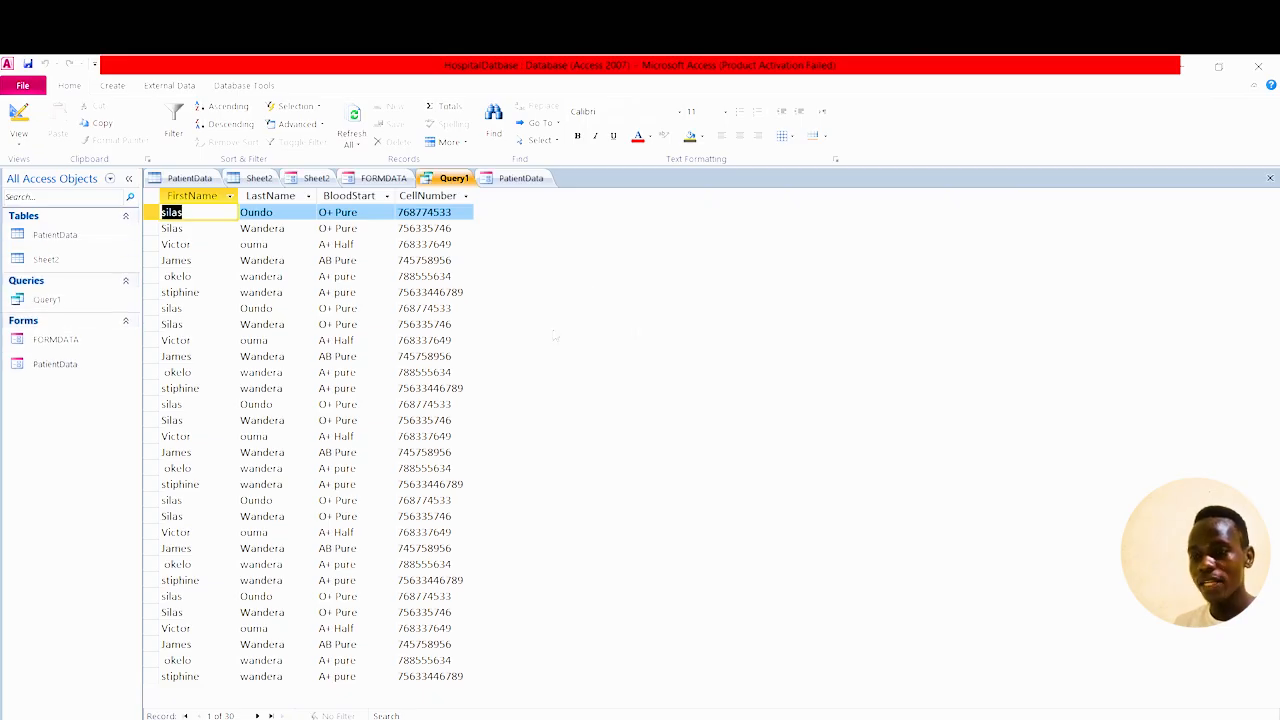
click(47, 303)
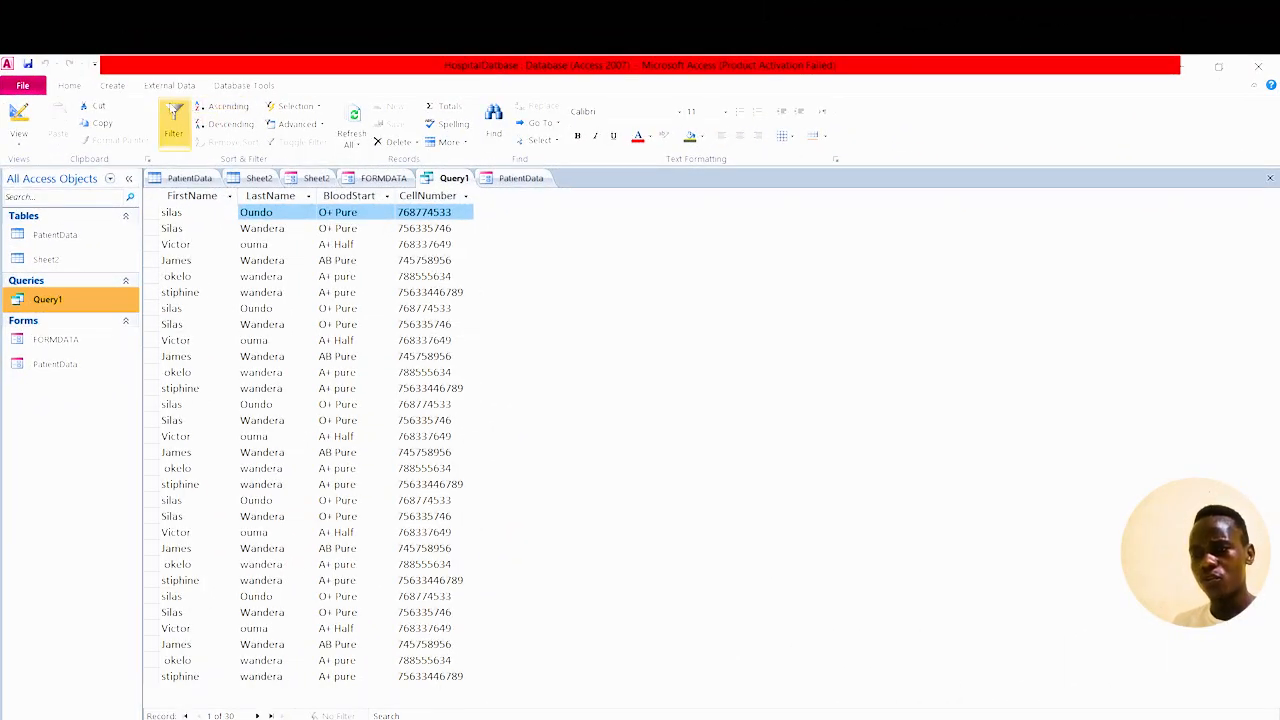
Create a Query1 report of patient names, blood groups and cell numbers, then return to the datasheet.
click(124, 88)
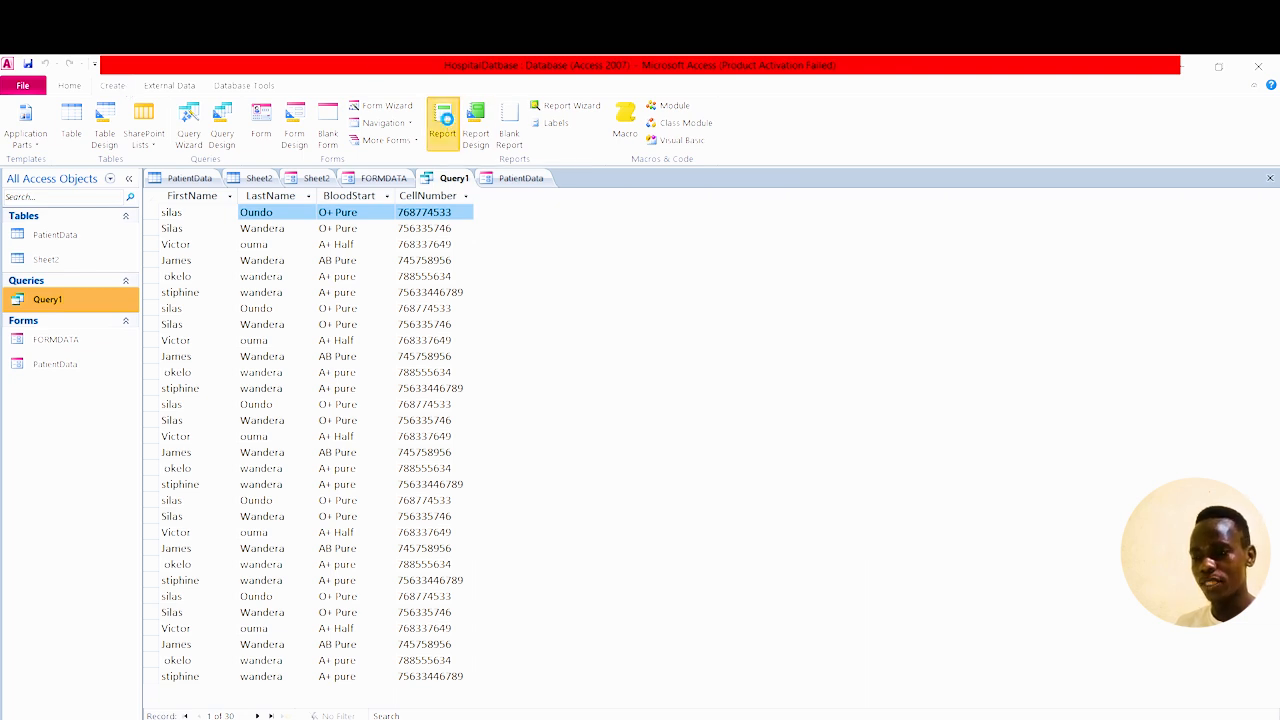
click(442, 122)
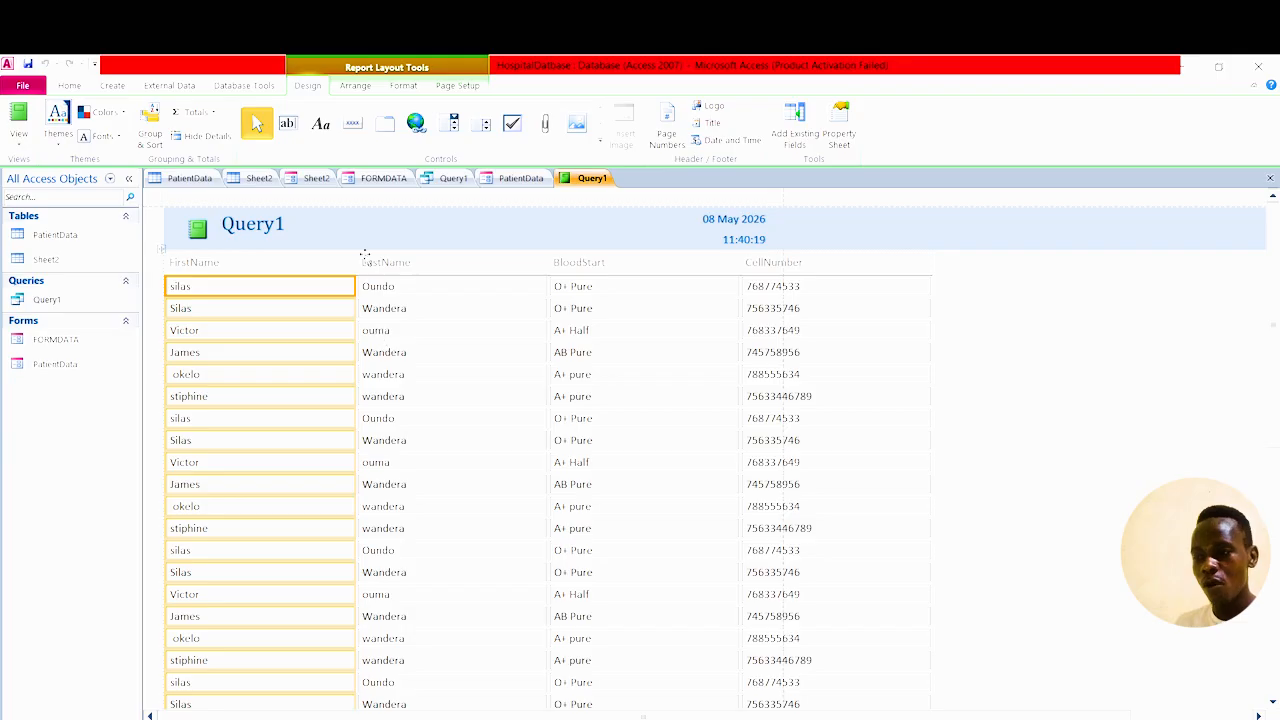
scroll(315, 342, down, 2)
scroll(315, 342, up, 2)
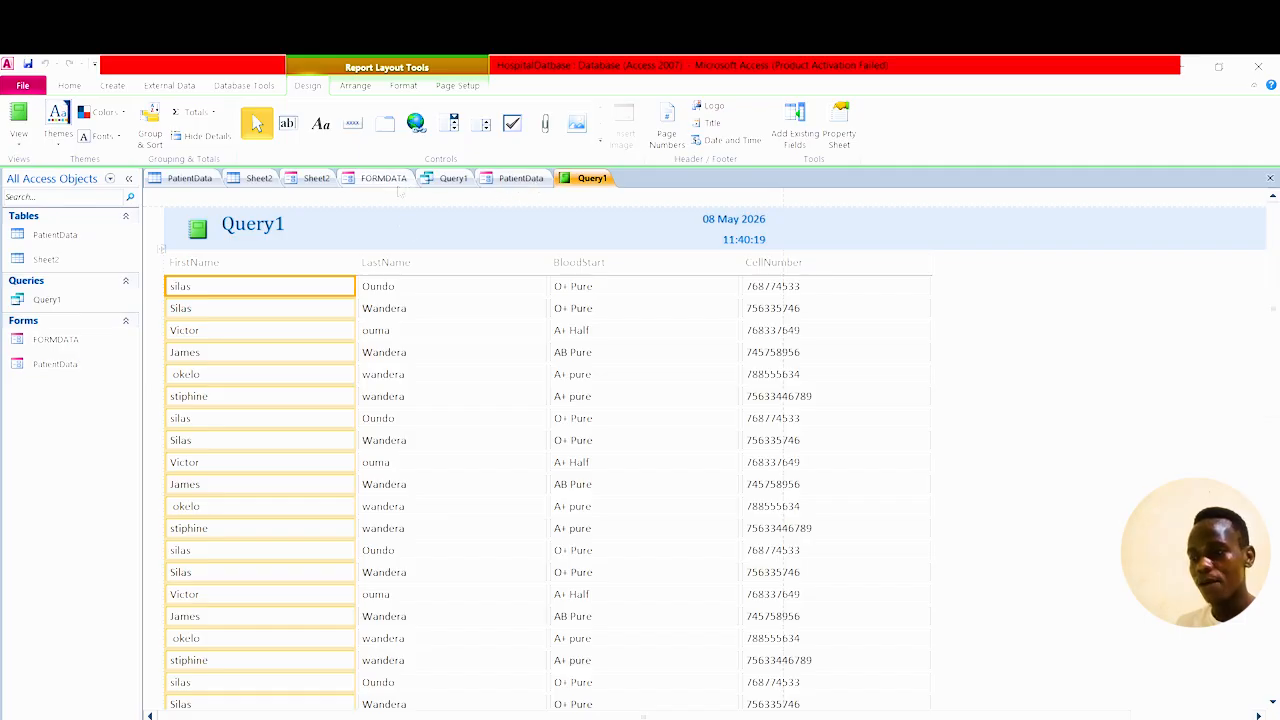
click(455, 178)
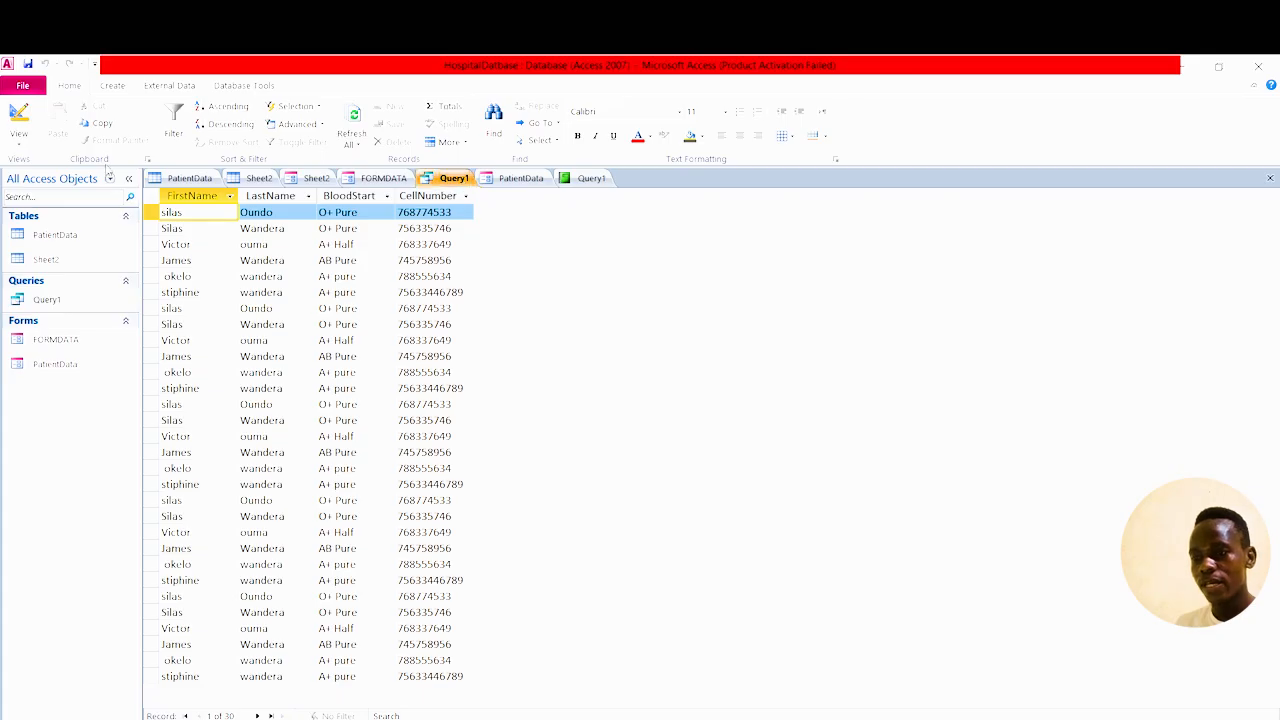
In Query1's Design View, tick Show for Status, HospitalName, Location and PhoneNumber, then return to the report.
right_click(463, 180)
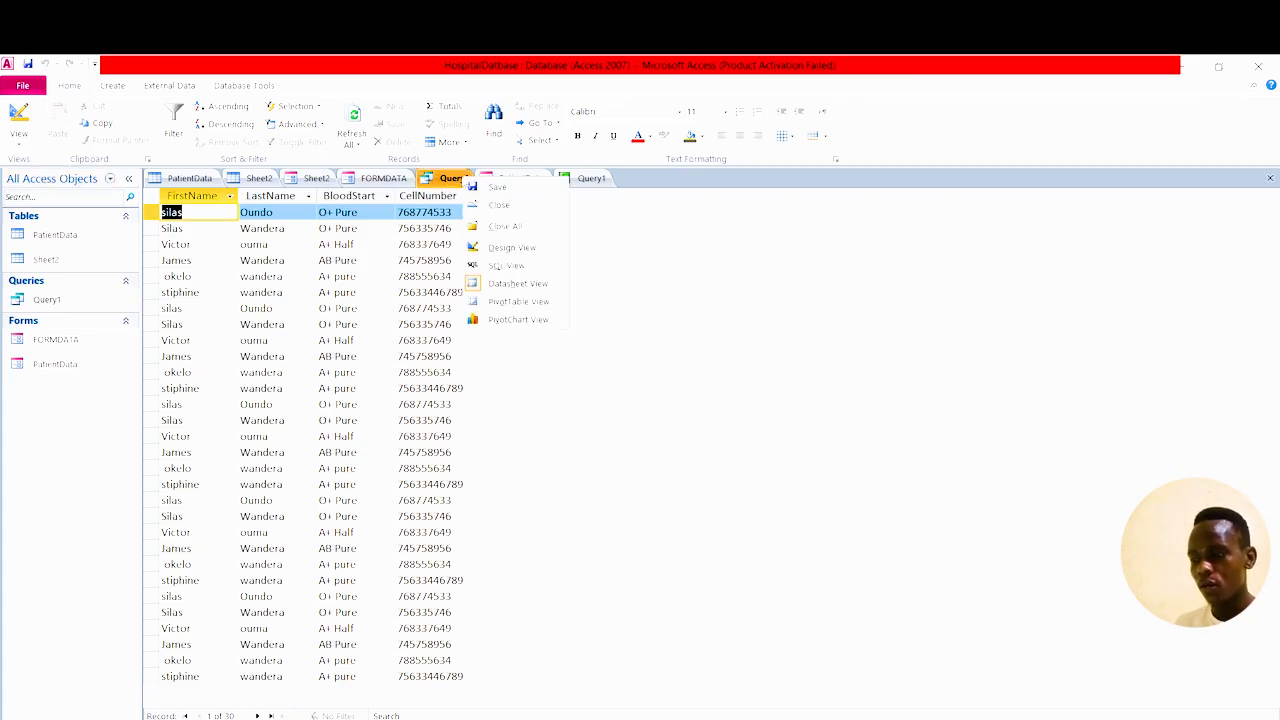
click(512, 248)
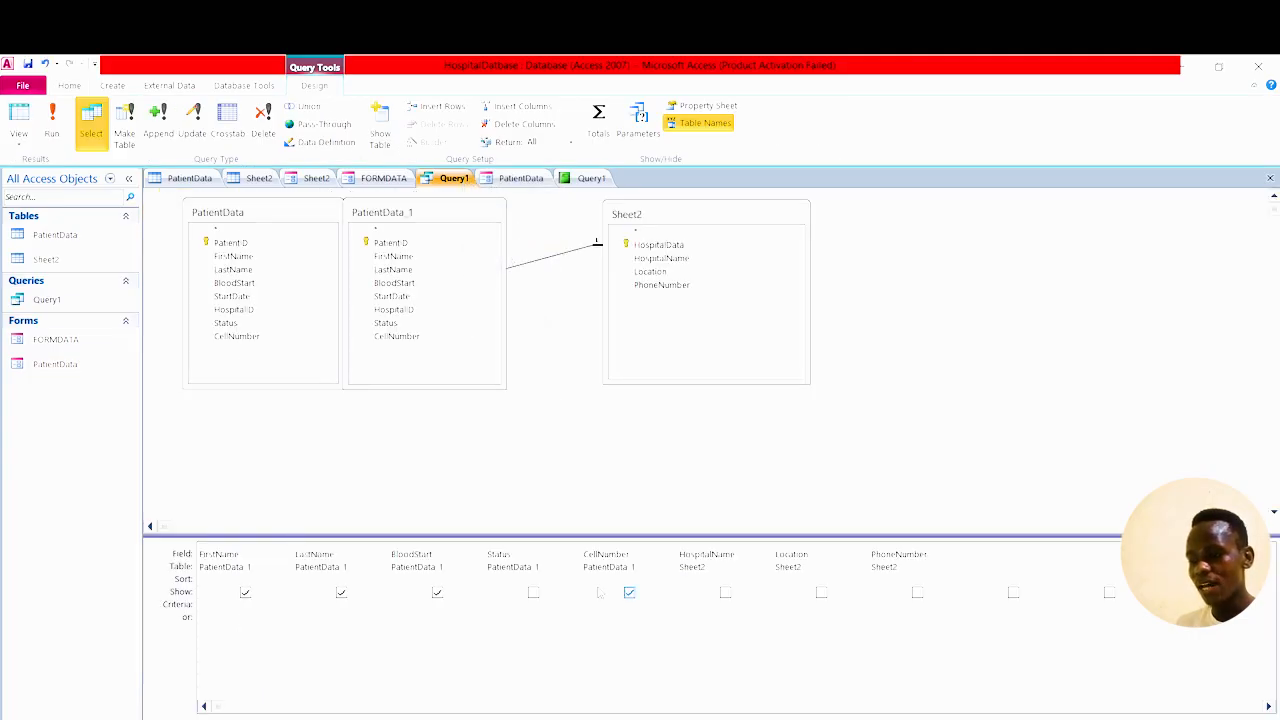
click(533, 593)
click(725, 593)
click(826, 595)
click(917, 593)
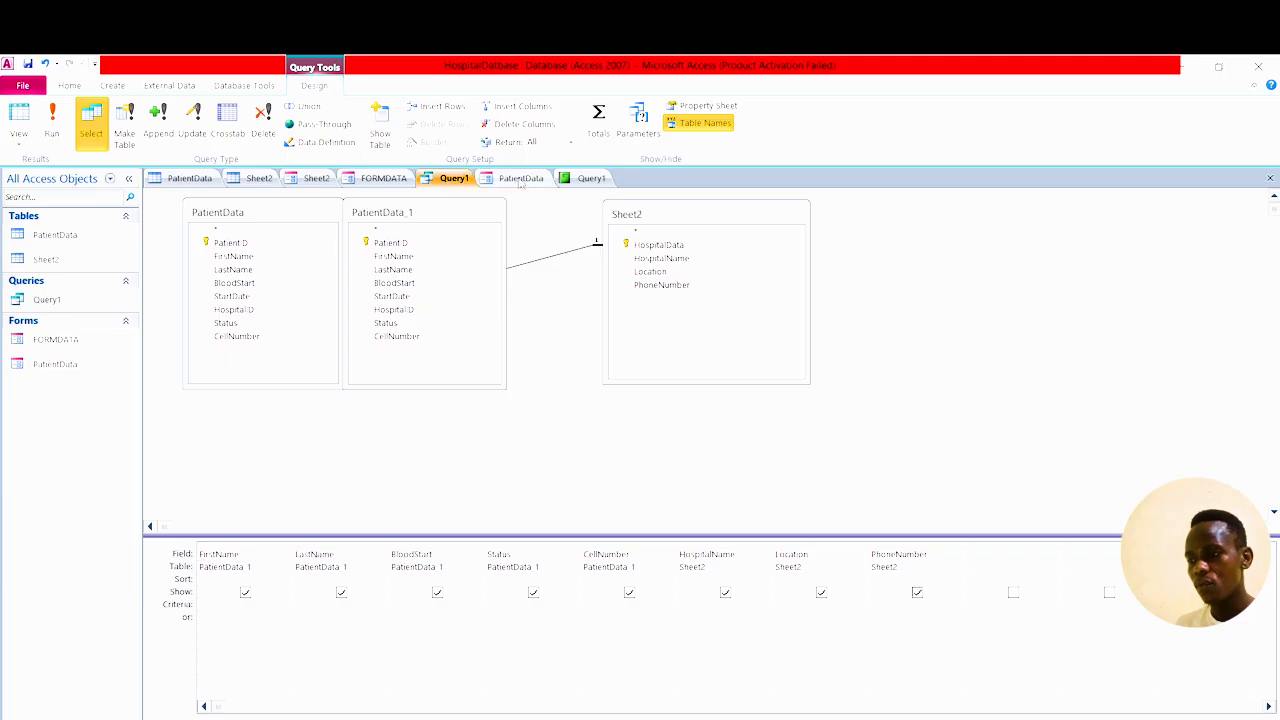
click(583, 178)
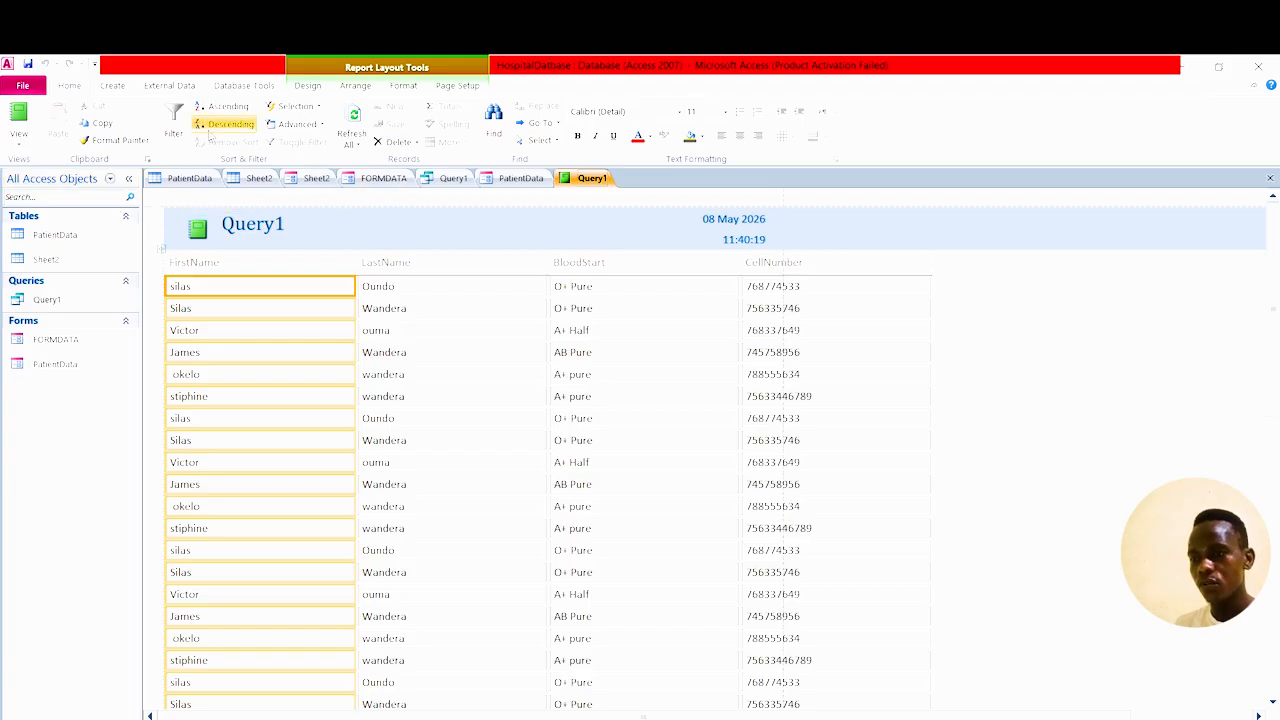
Build a second report (Query2) from Query1 via Create > Report, review it, then minimize Access.
click(118, 88)
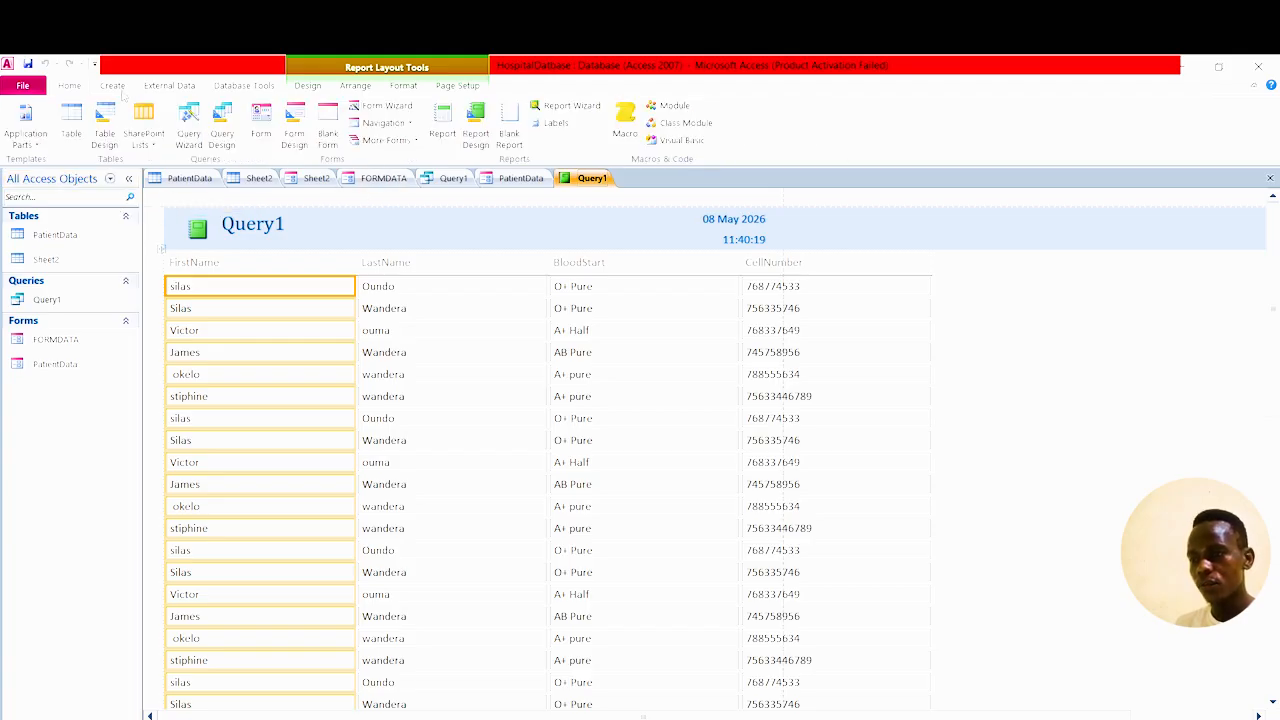
click(446, 128)
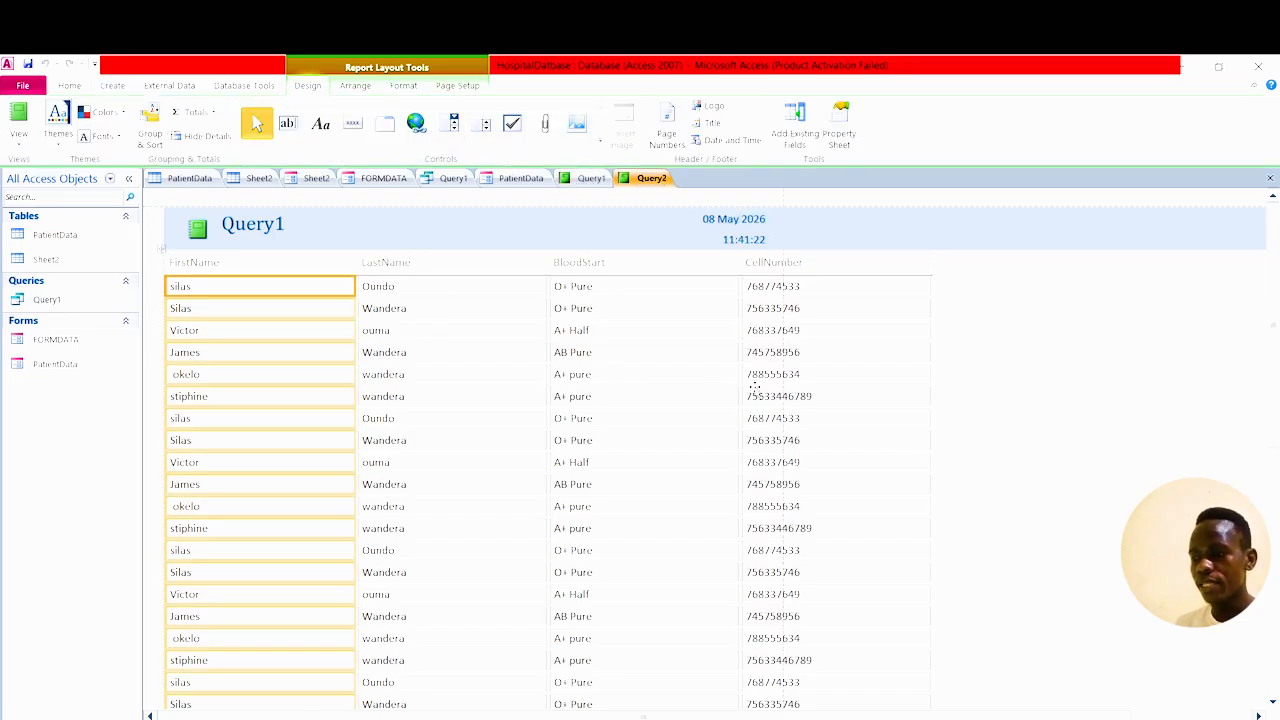
scroll(697, 523, down, 10)
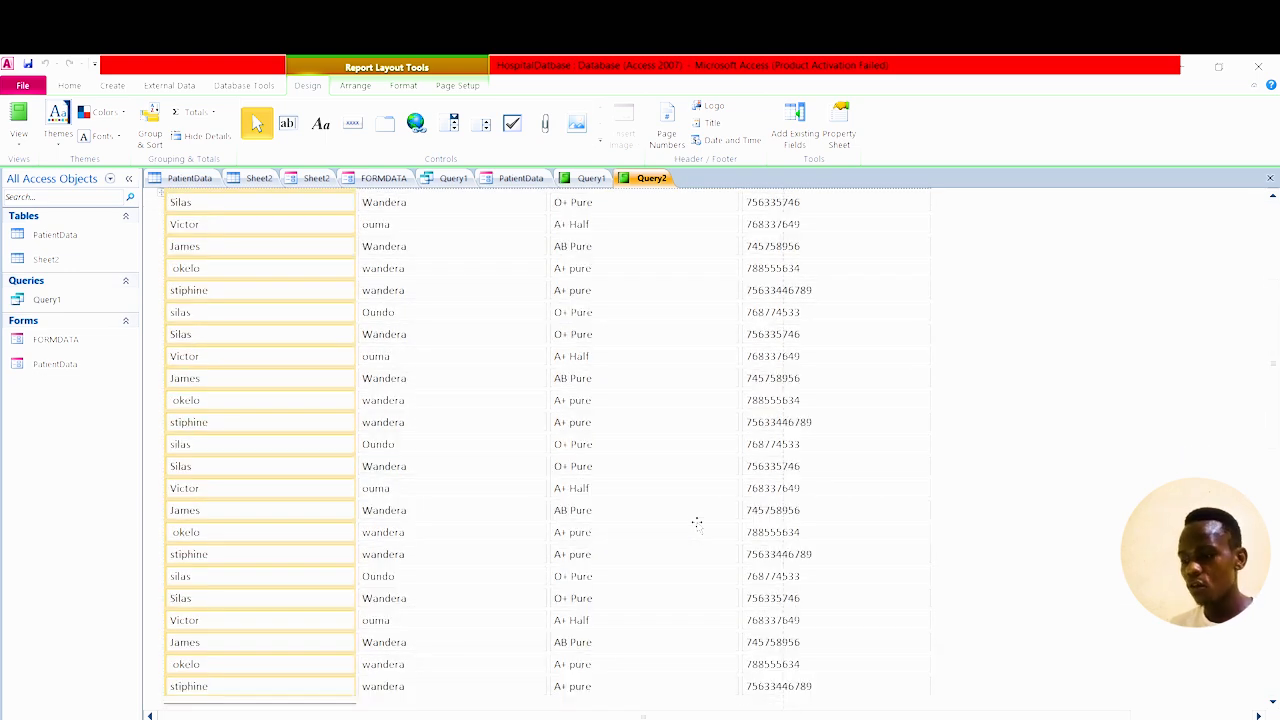
scroll(697, 523, down, 3)
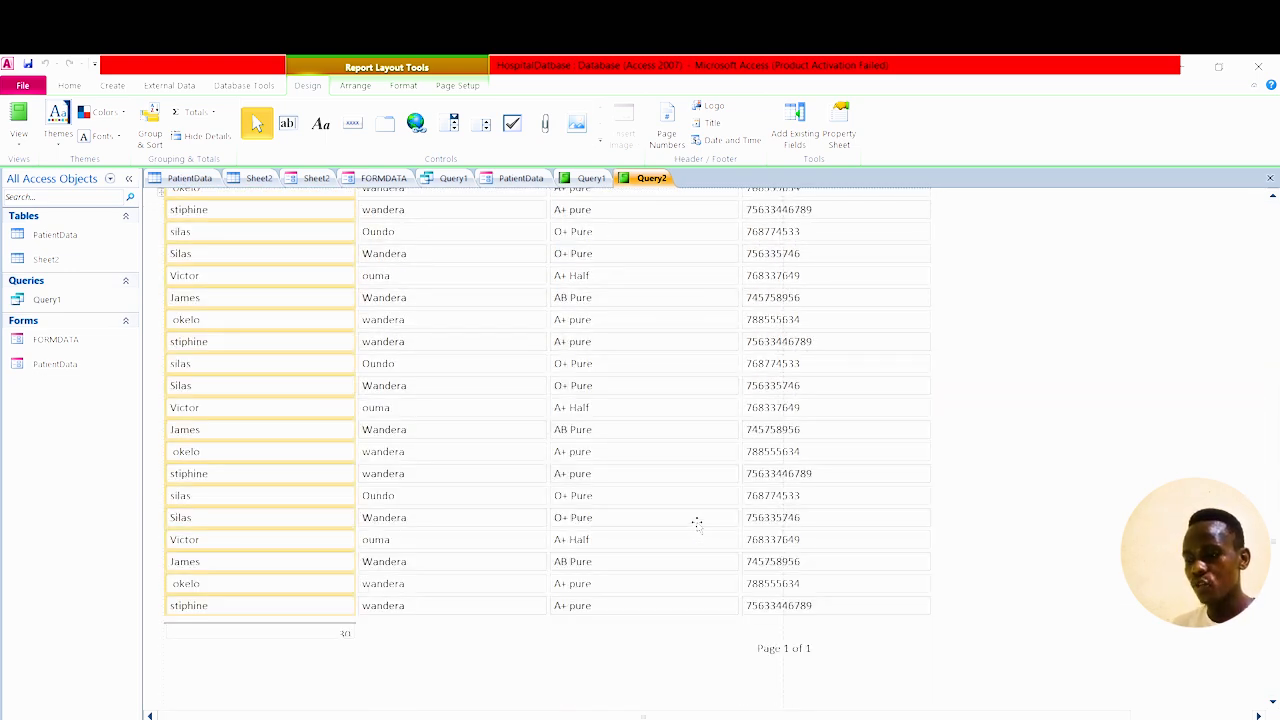
scroll(697, 523, down, 5)
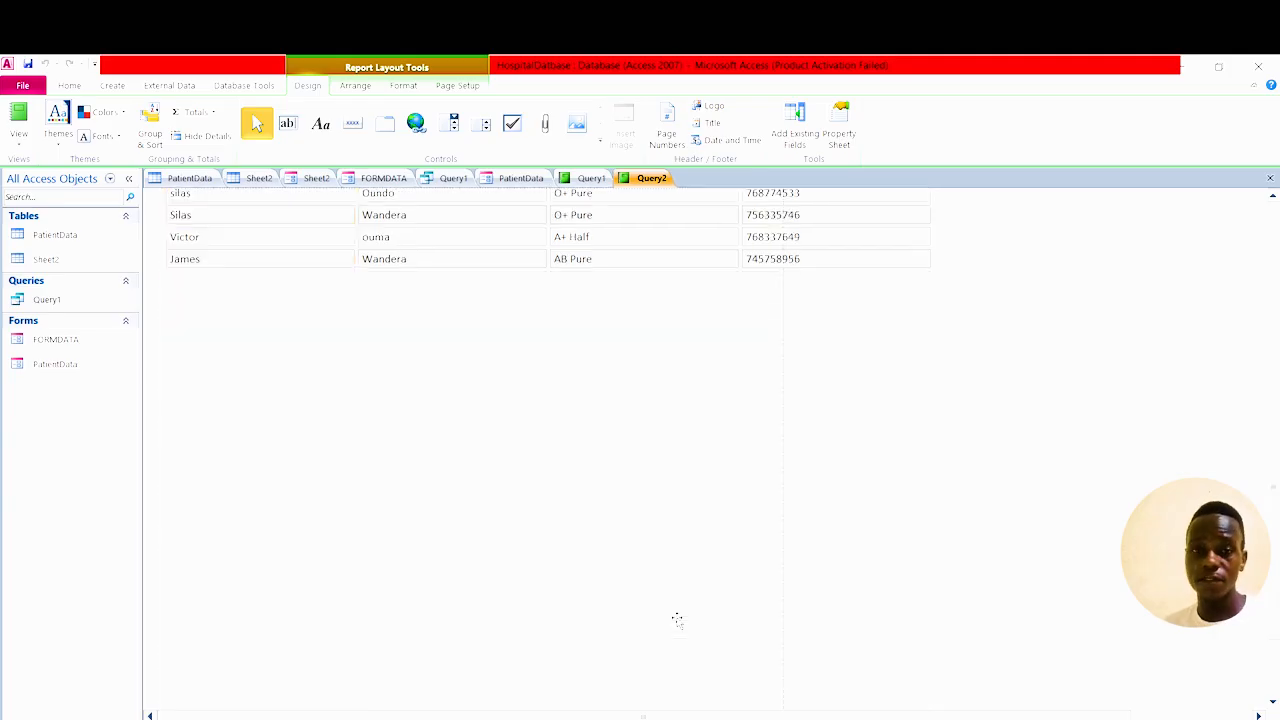
scroll(677, 620, up, 5)
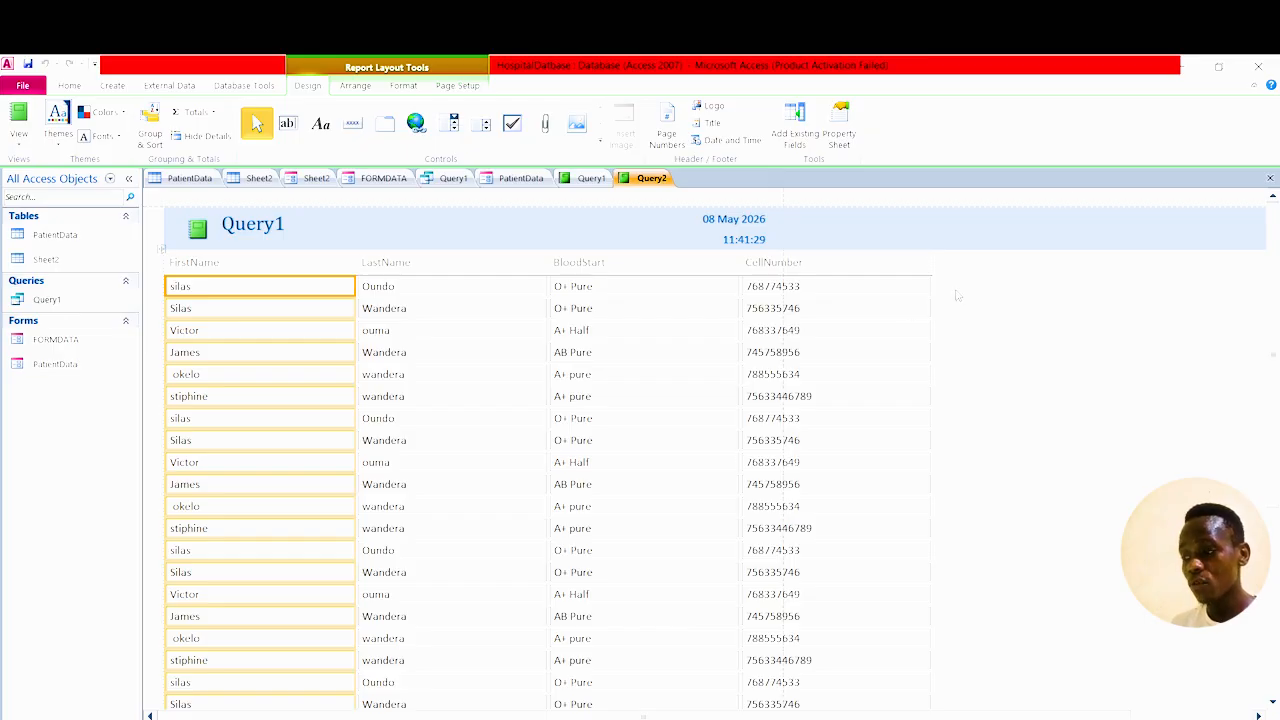
click(1179, 67)
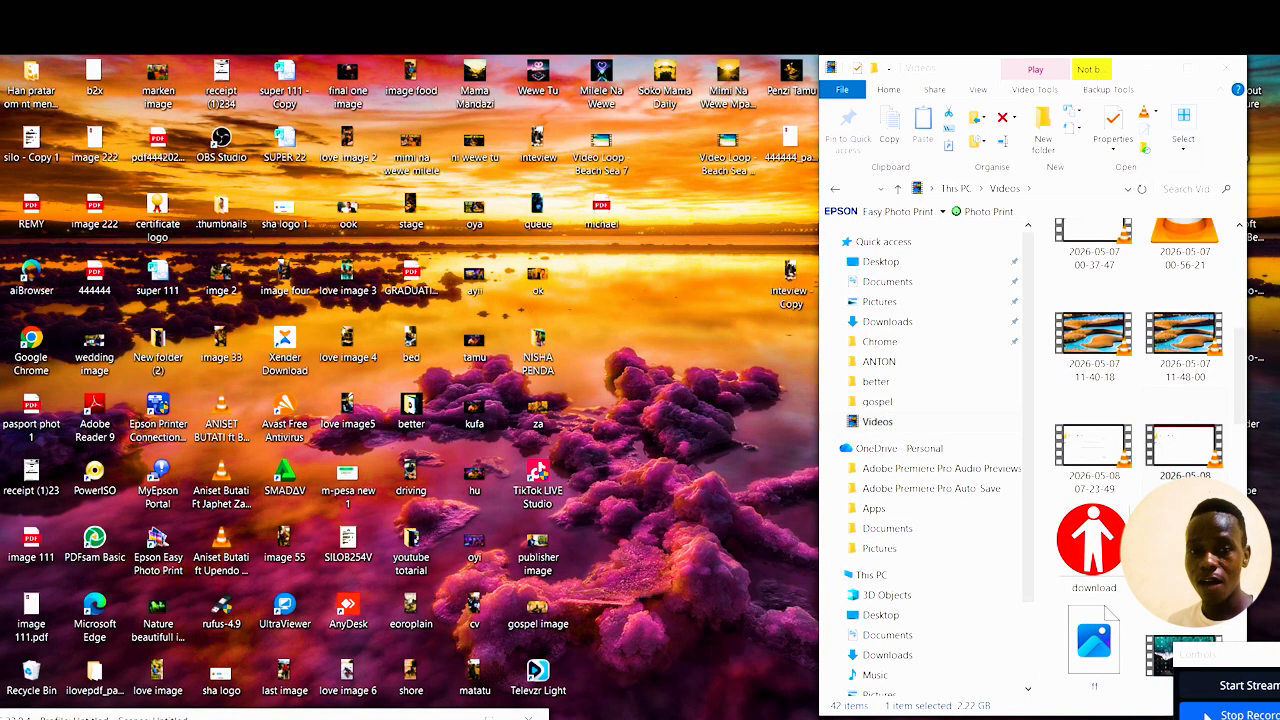